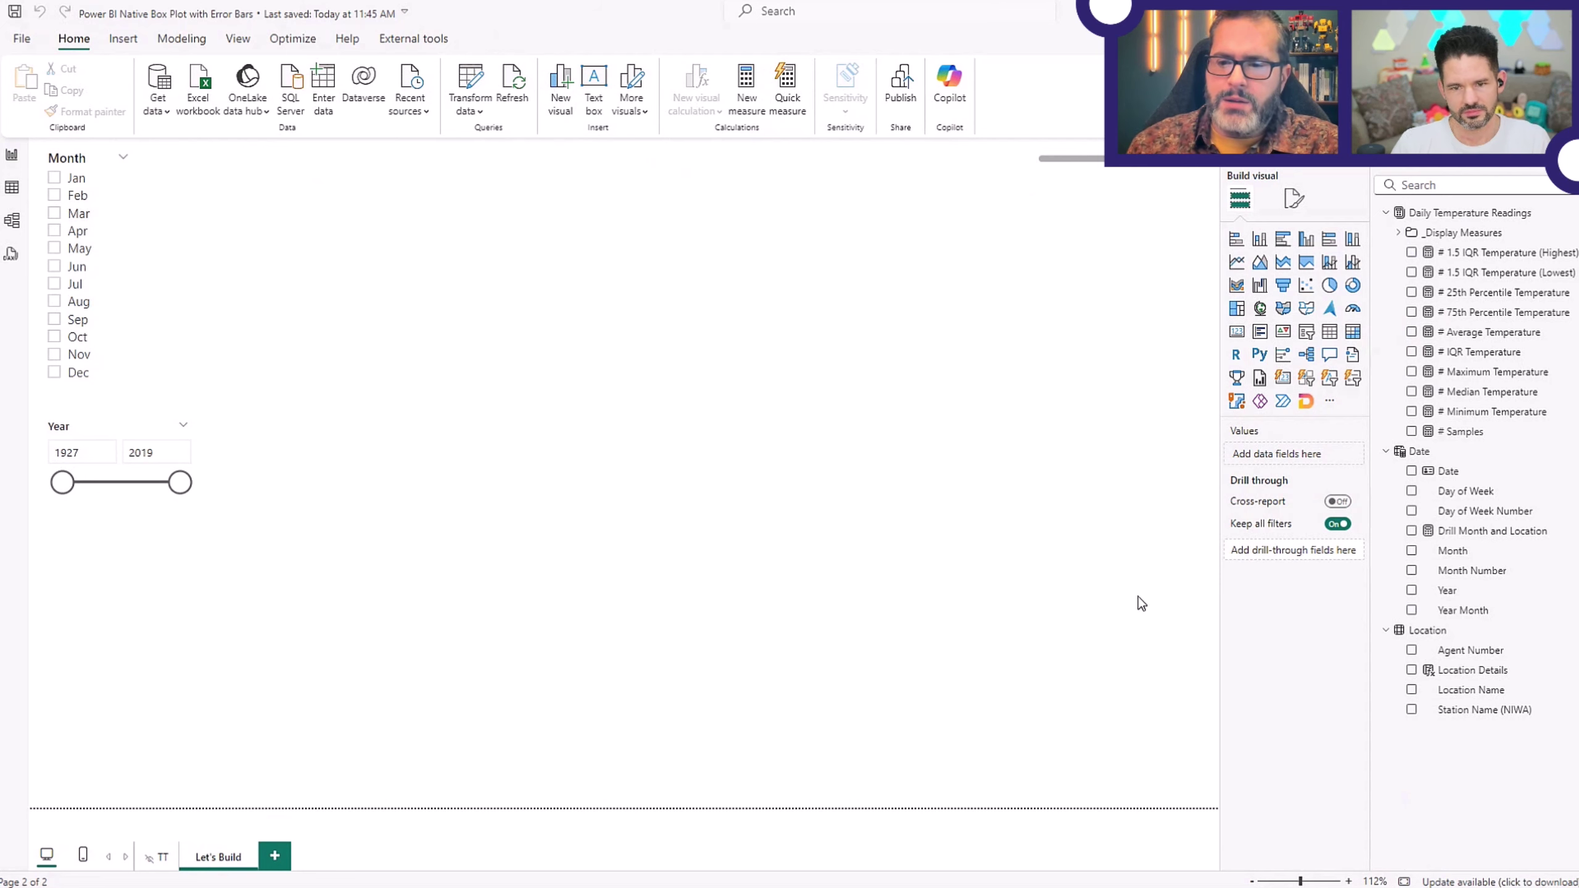
Insert a clustered bar chart and place it beside the Month slicer, enlarged to fill most of the page's height.
left_click(1281, 245)
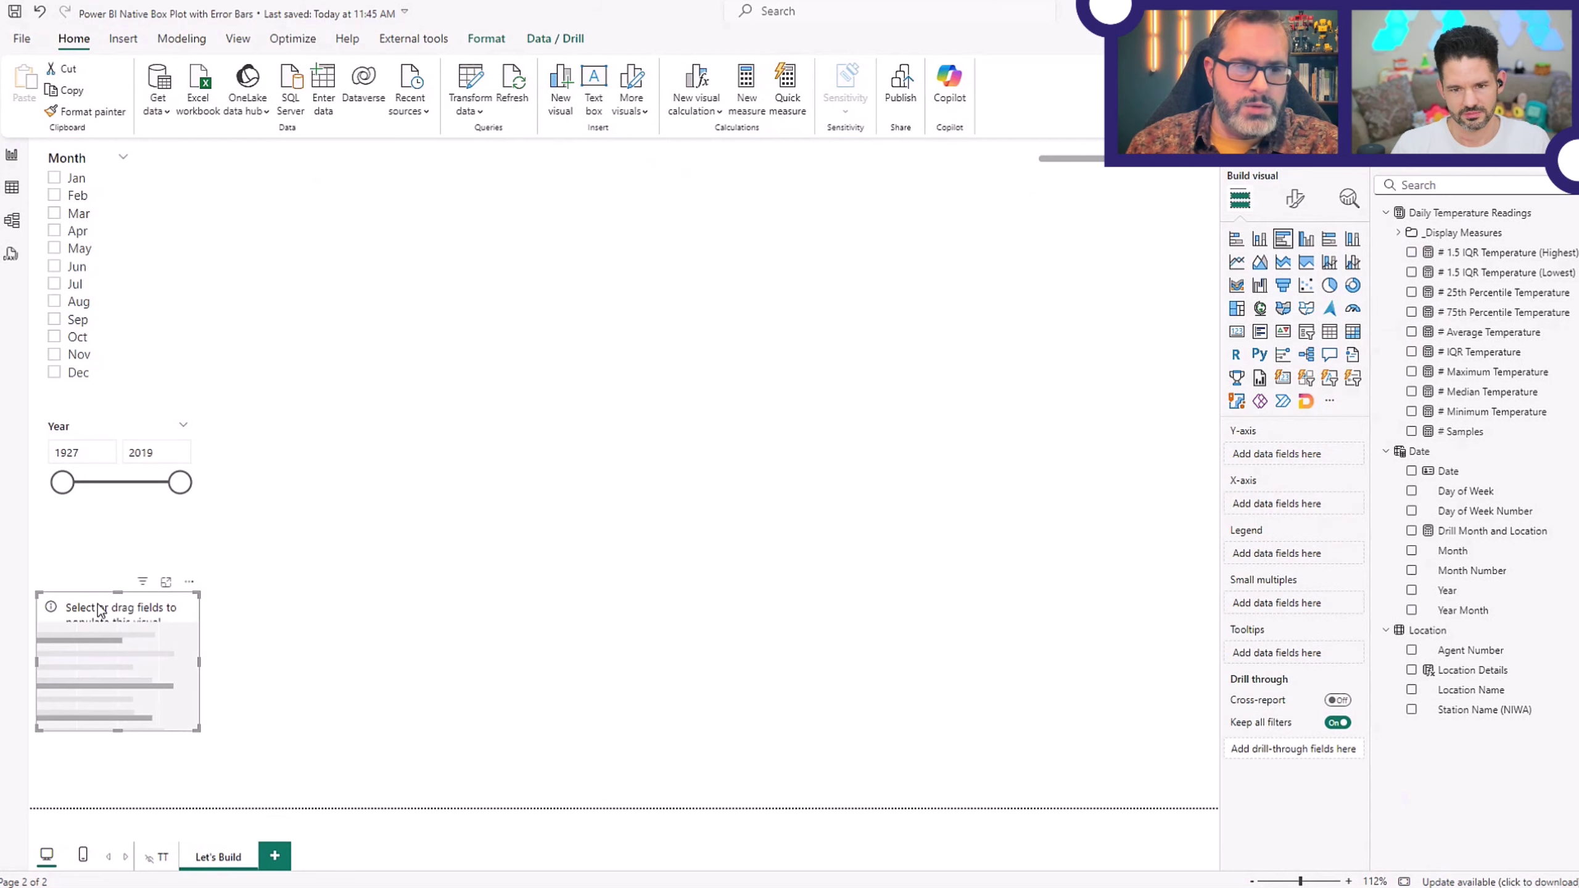
left_click_drag(99, 609, 368, 171)
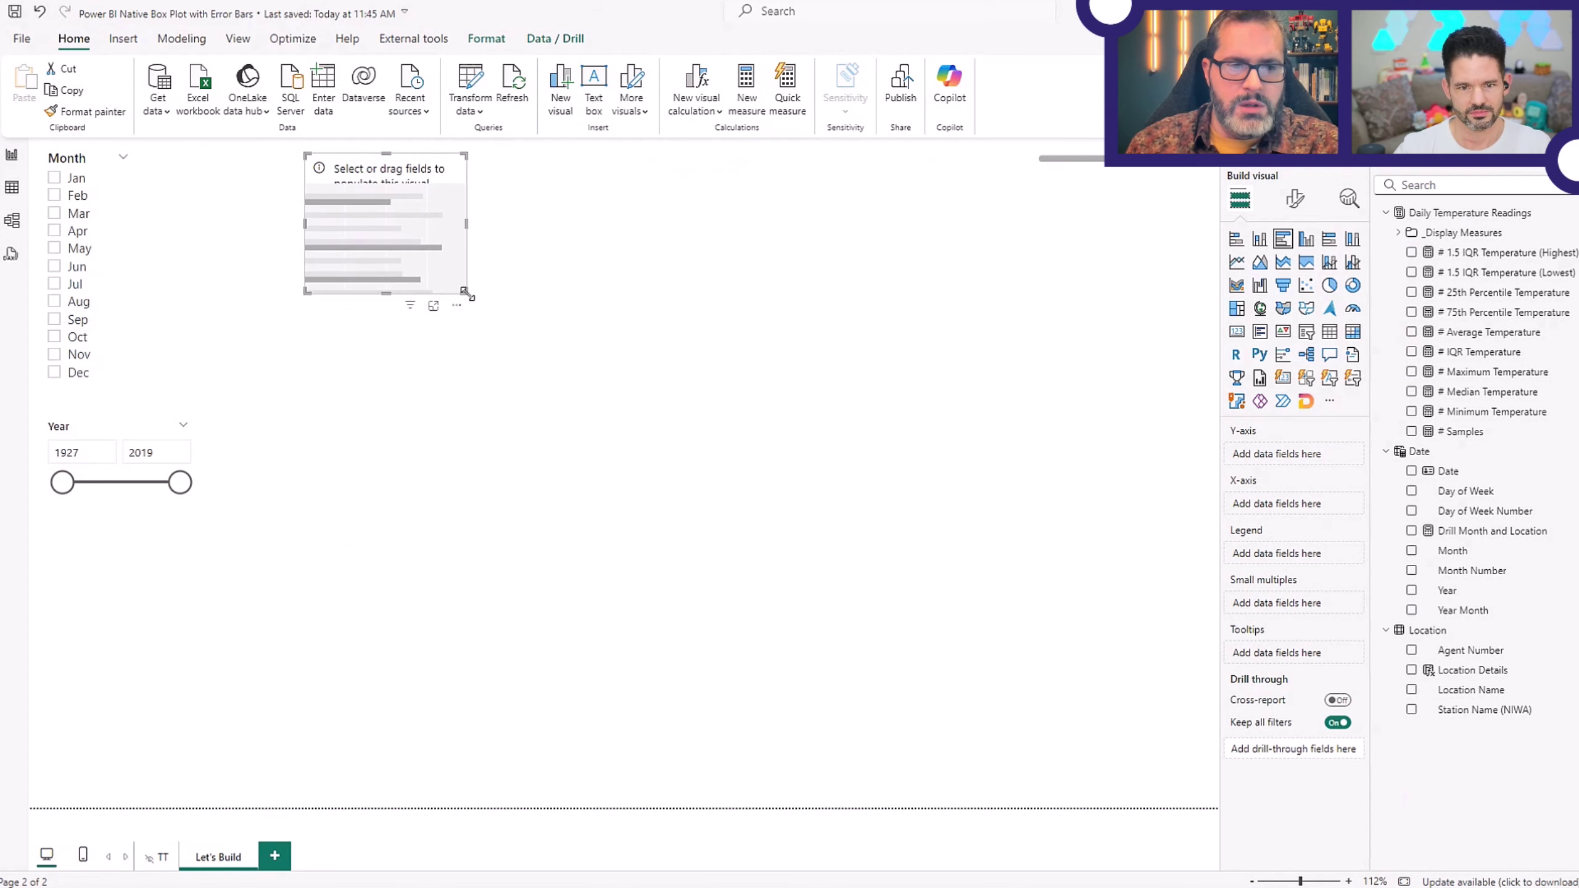
left_click_drag(466, 294, 958, 694)
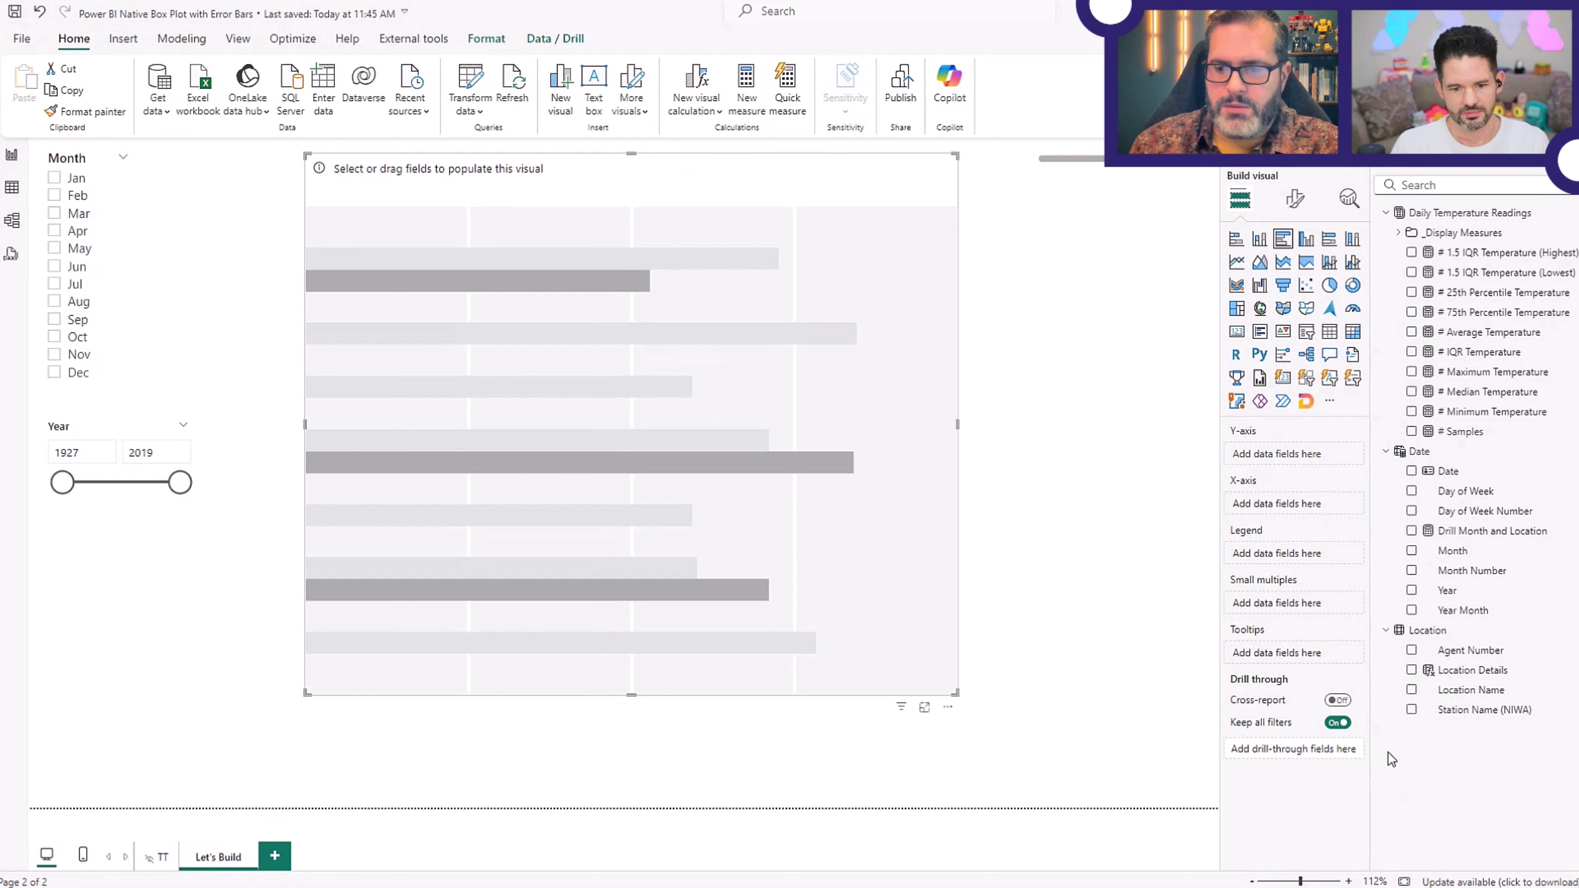
Add Location Name to the chart's Y-axis, with # Minimum Temperature and # Maximum Temperature on the X-axis.
left_click(1412, 690)
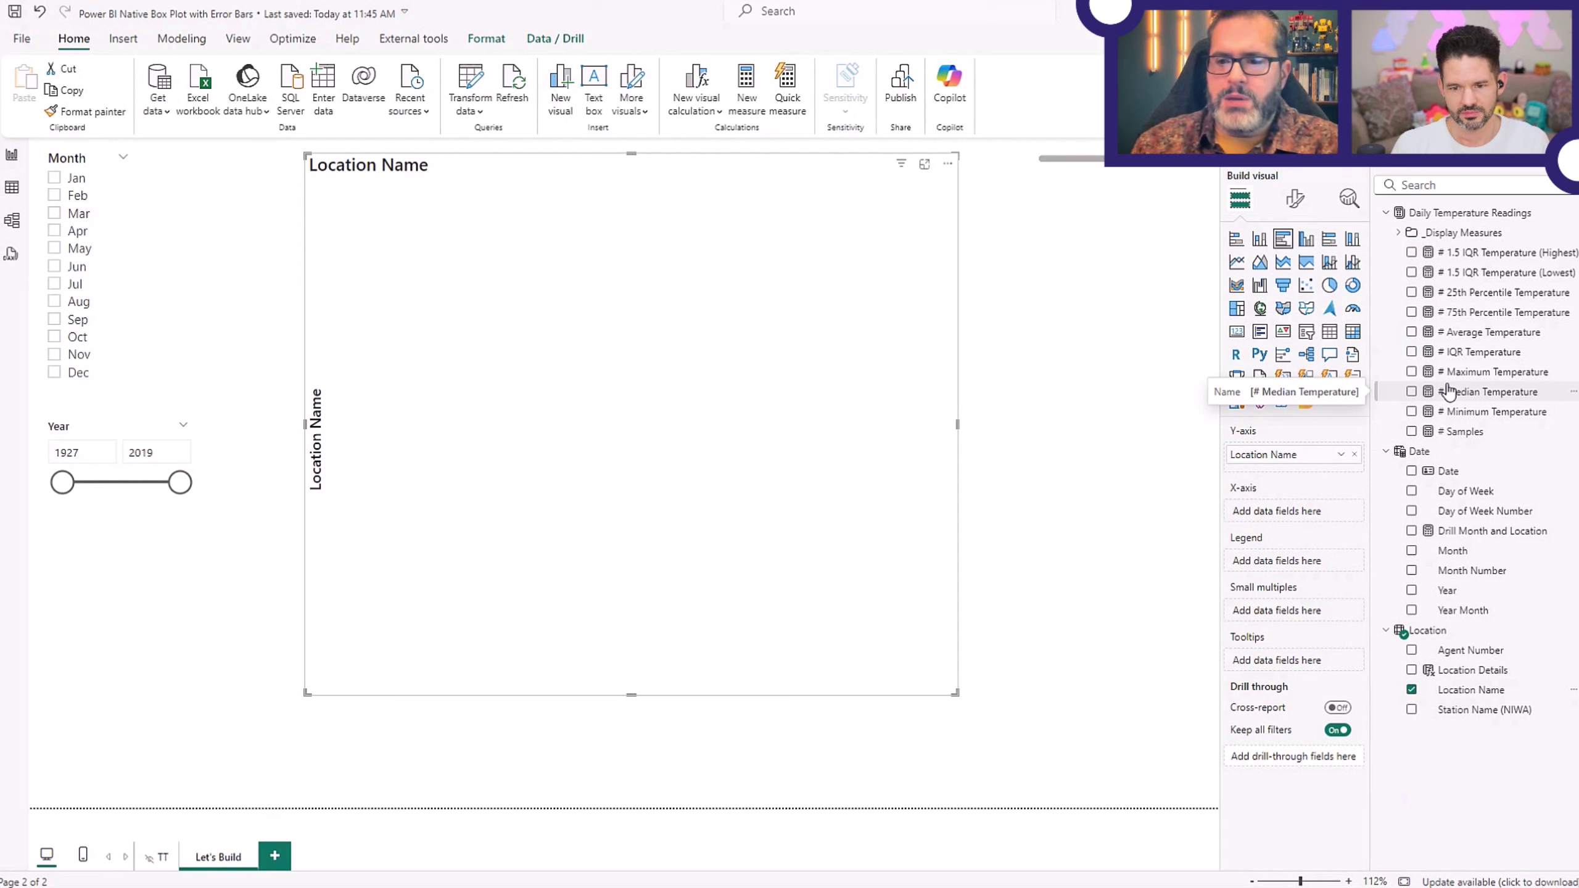
left_click(1411, 412)
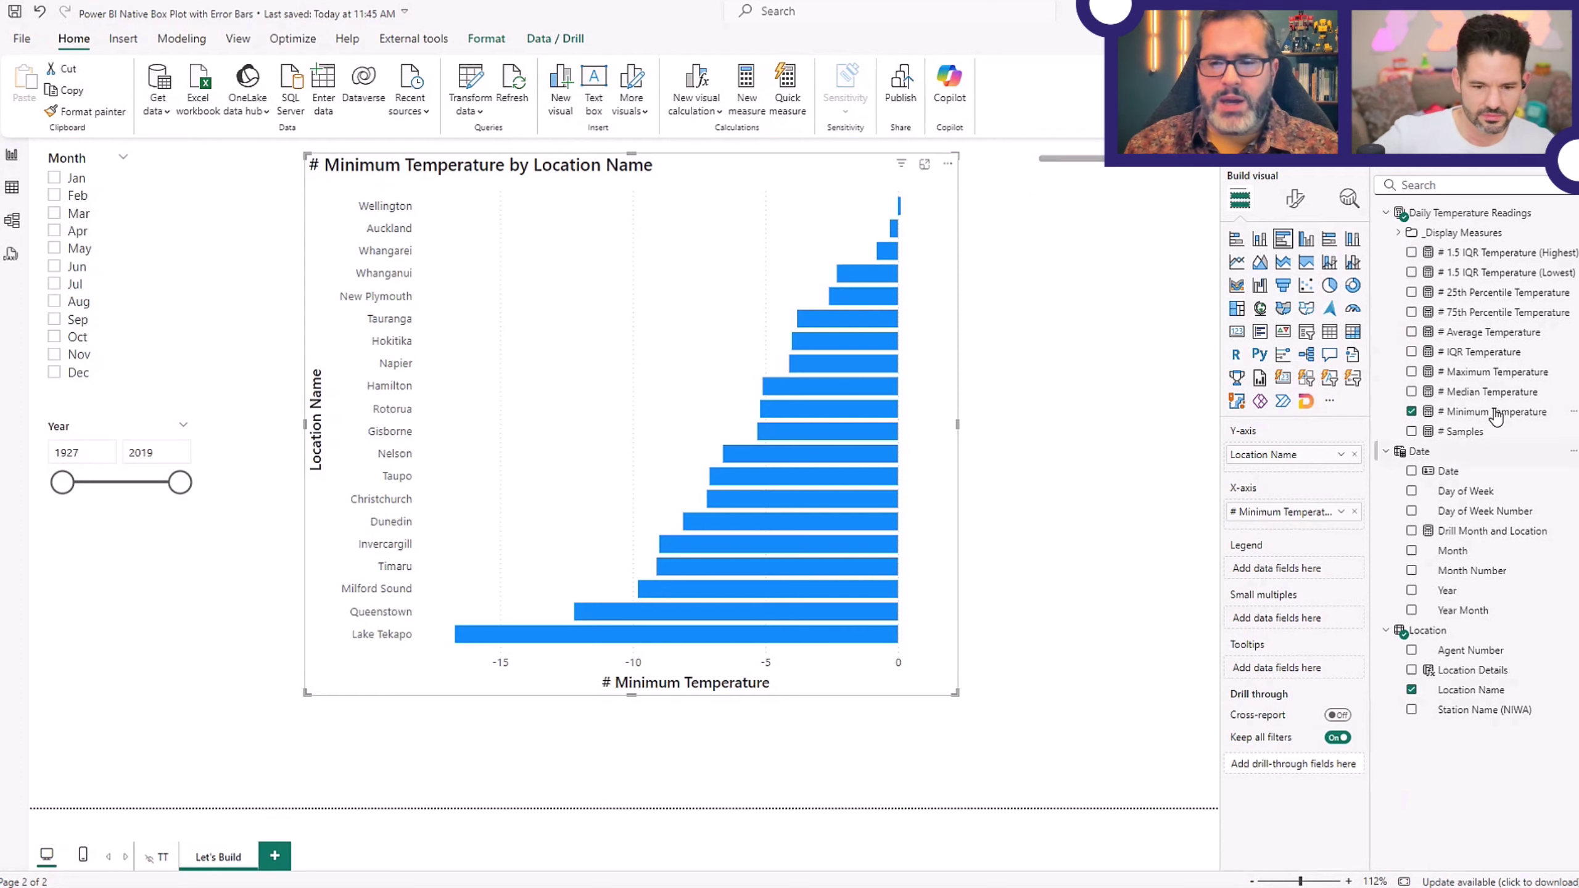
left_click(1411, 373)
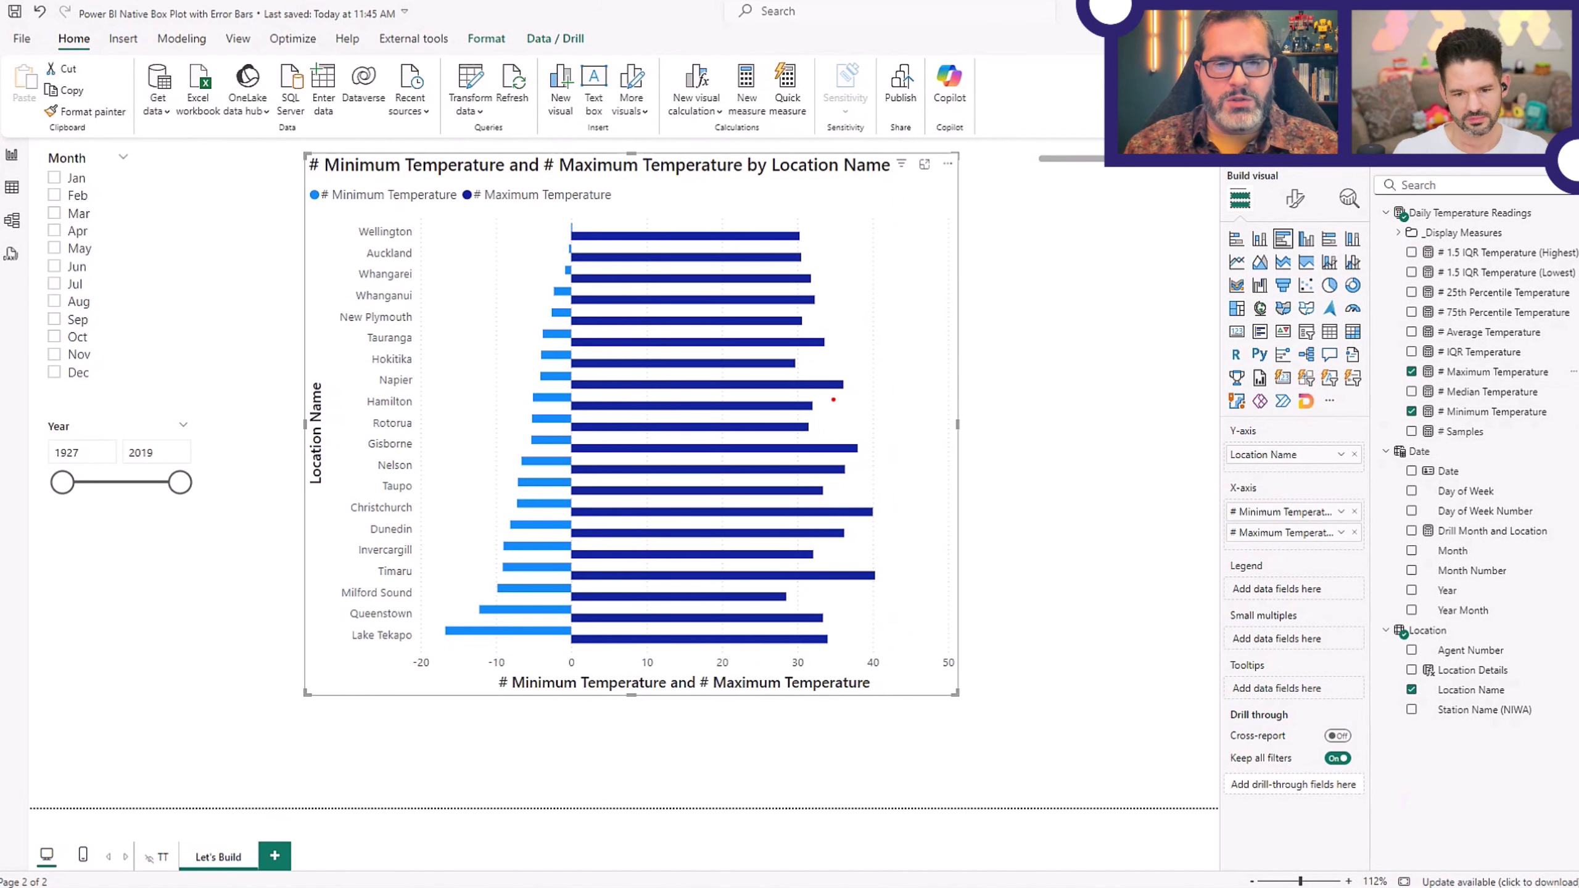
left_click_drag(834, 399, 577, 399)
key("Escape")
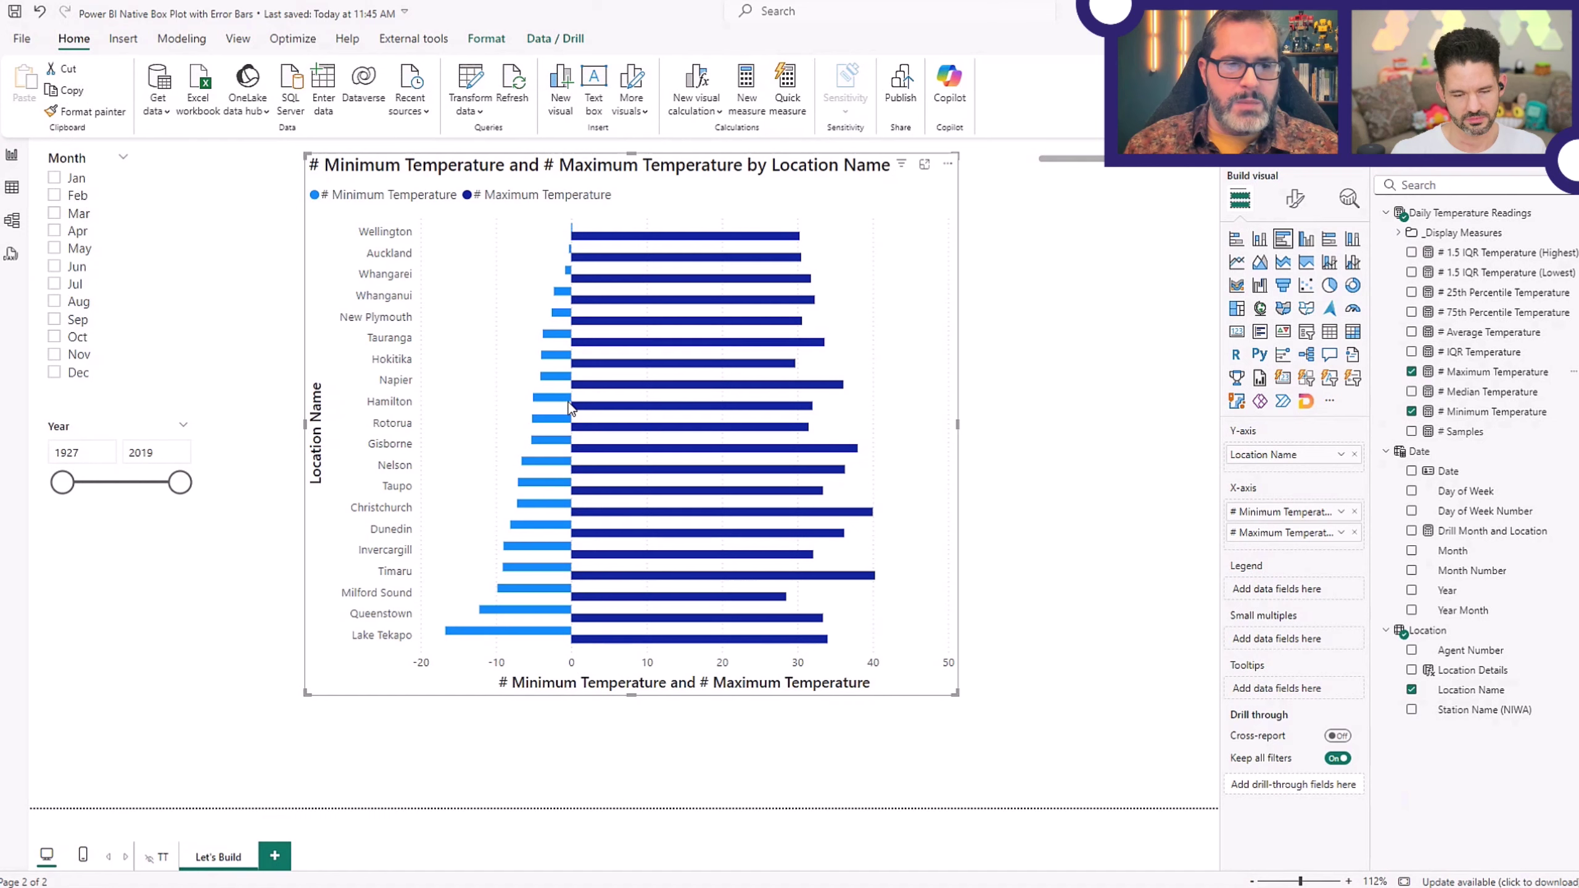
mouse_move(577, 408)
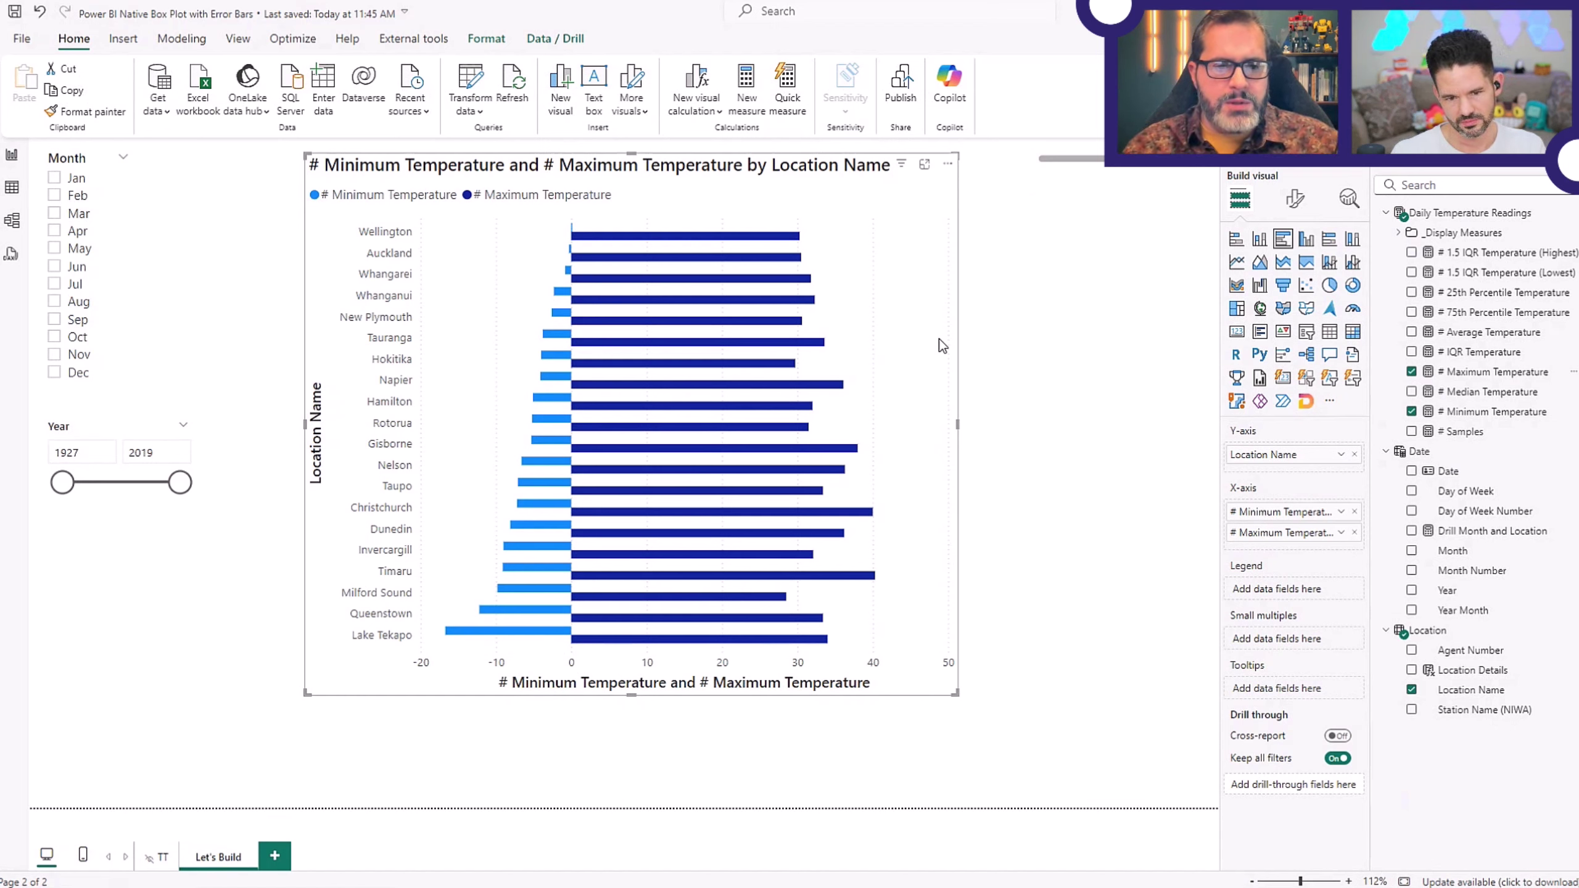
Sort the chart's axis by Location Name in ascending order.
left_click(947, 163)
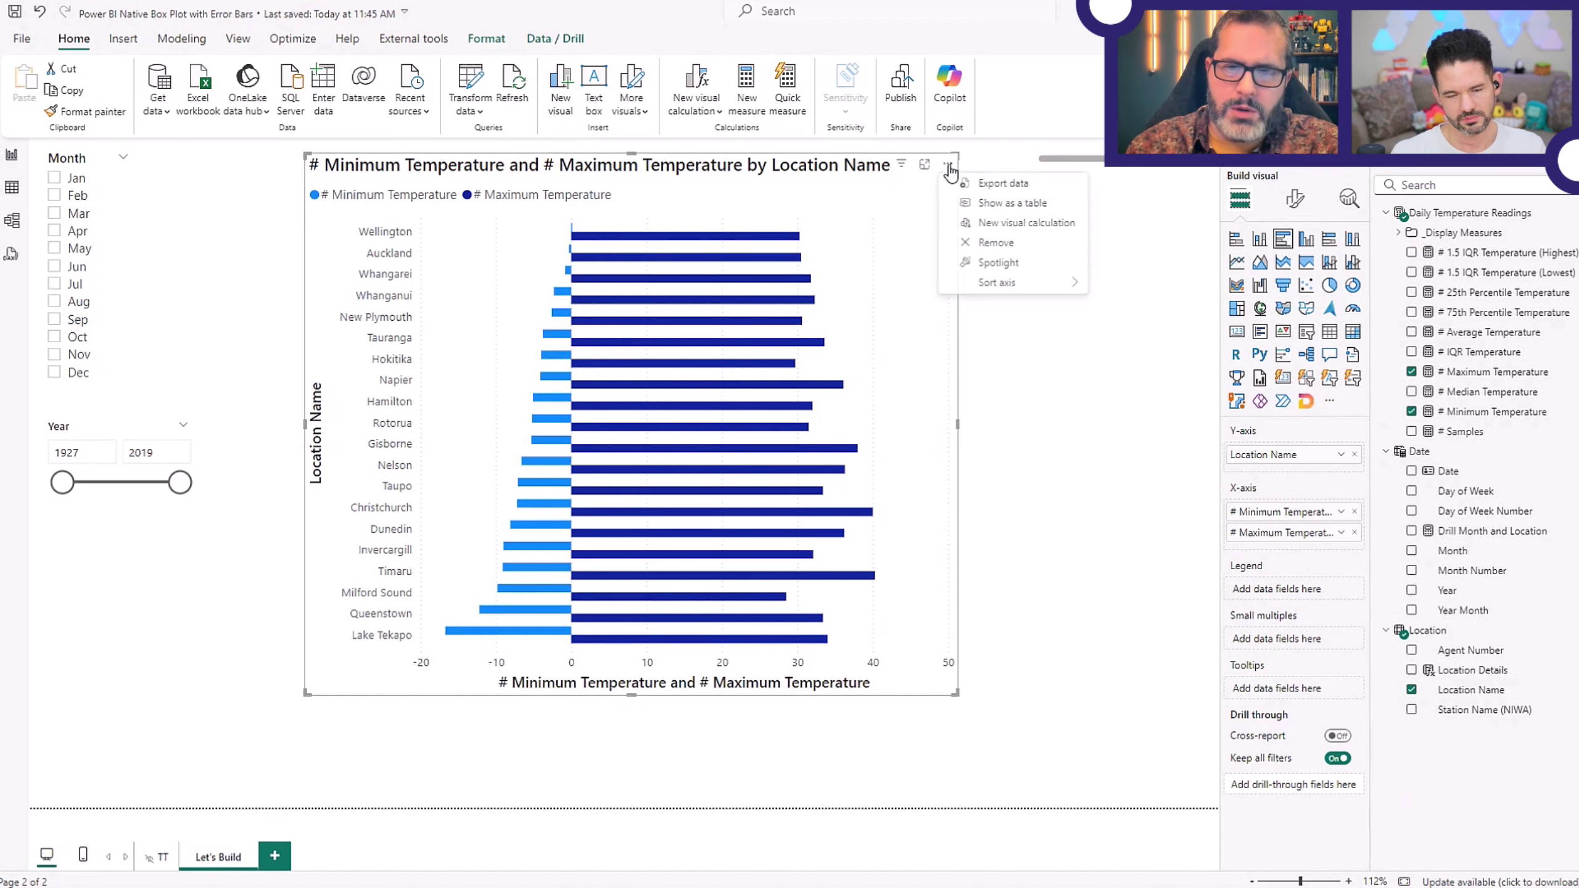
mouse_move(988, 284)
left_click(1147, 284)
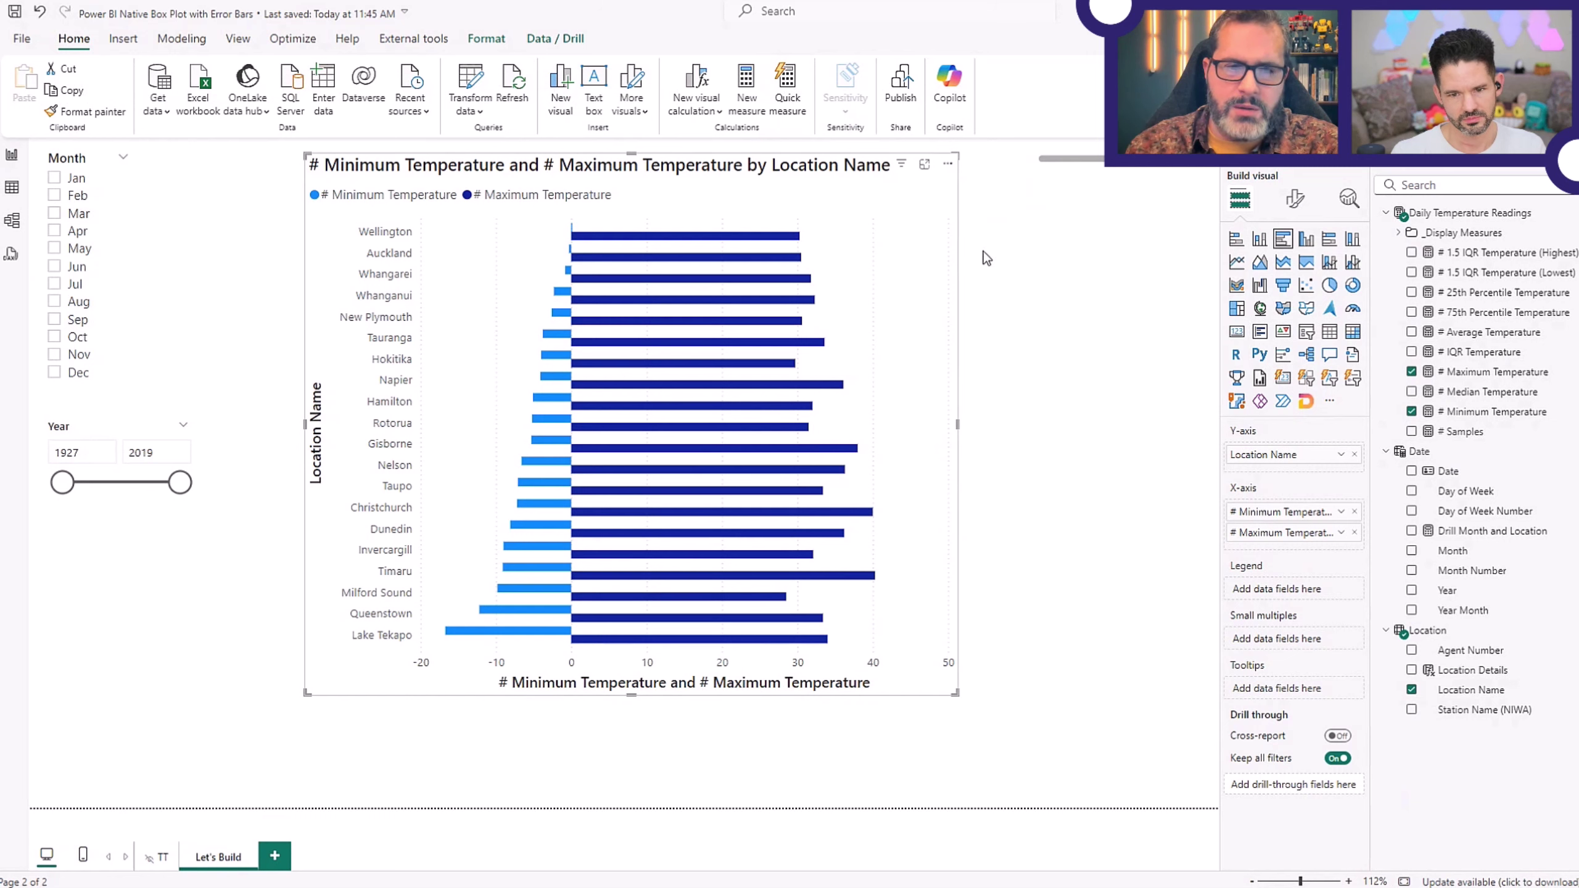
left_click(947, 162)
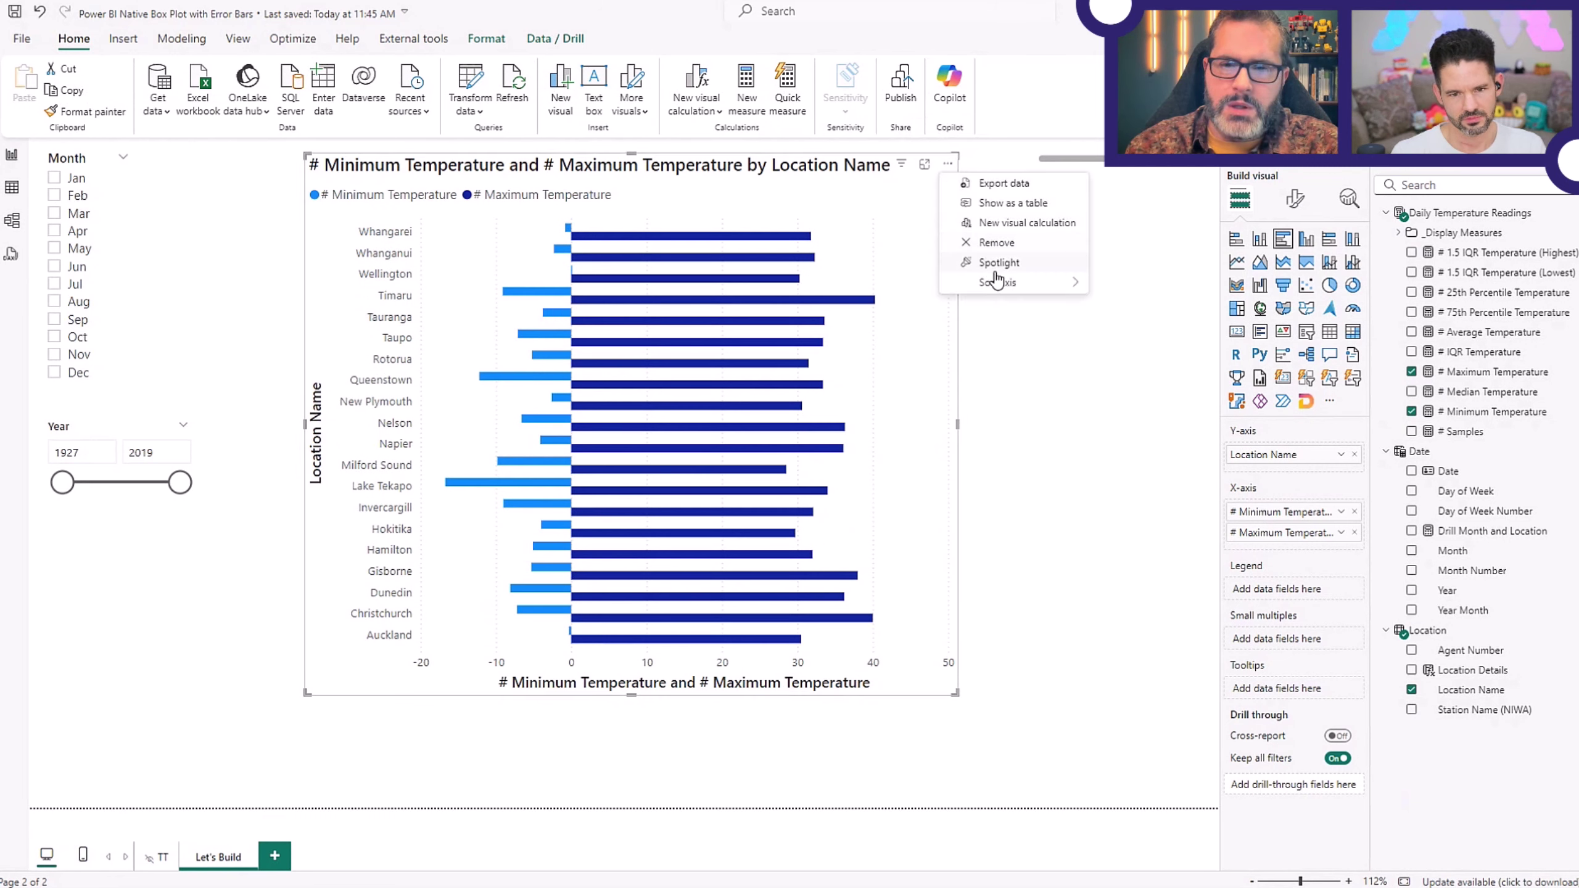
mouse_move(1001, 285)
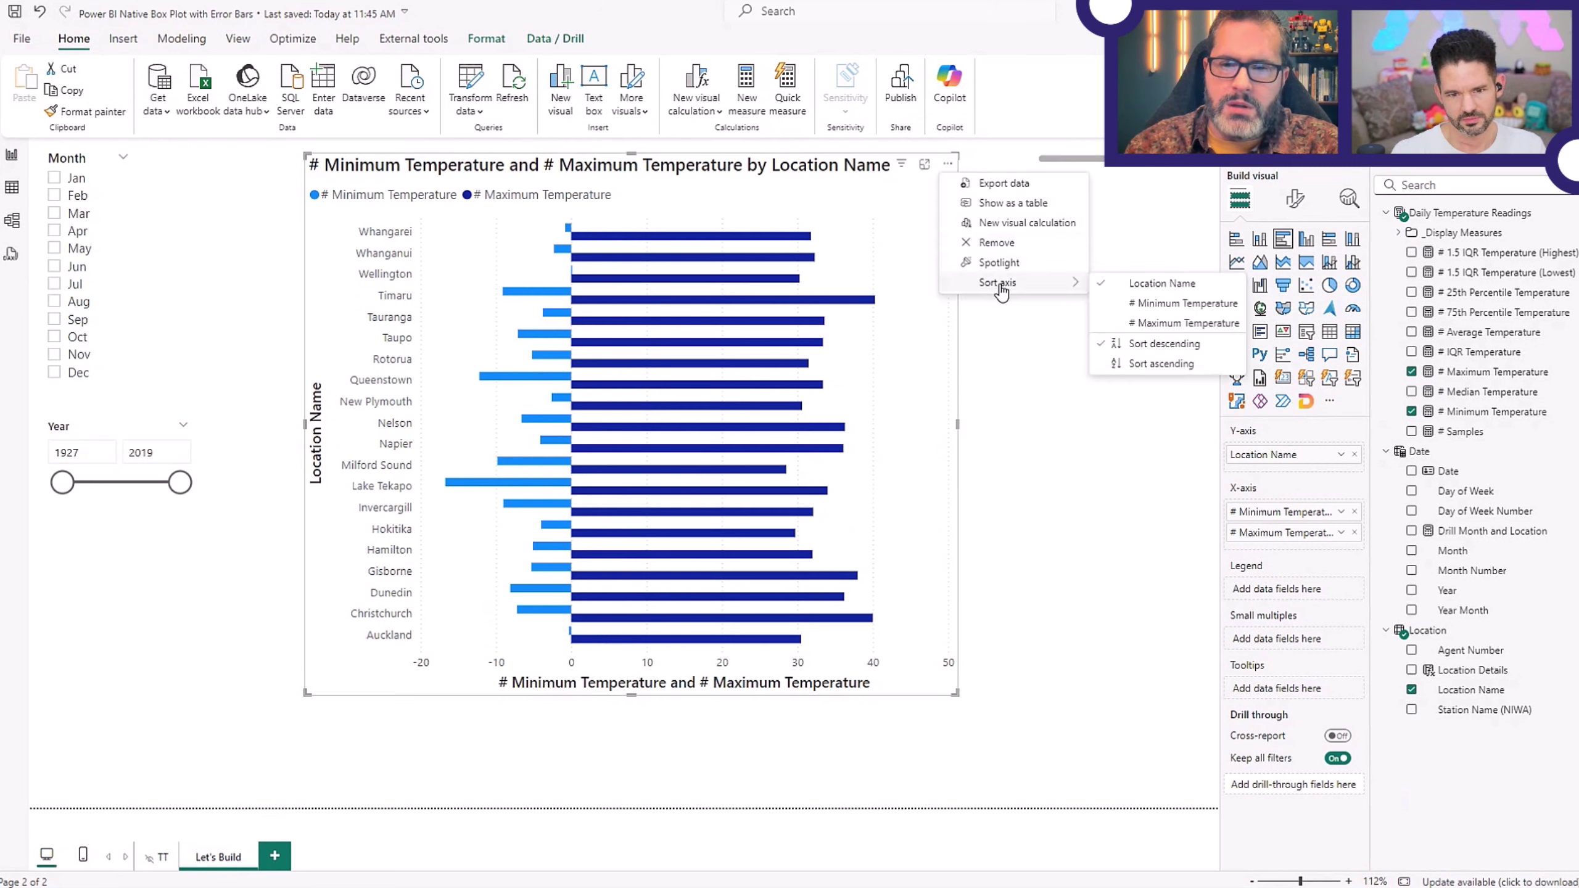
left_click(1150, 366)
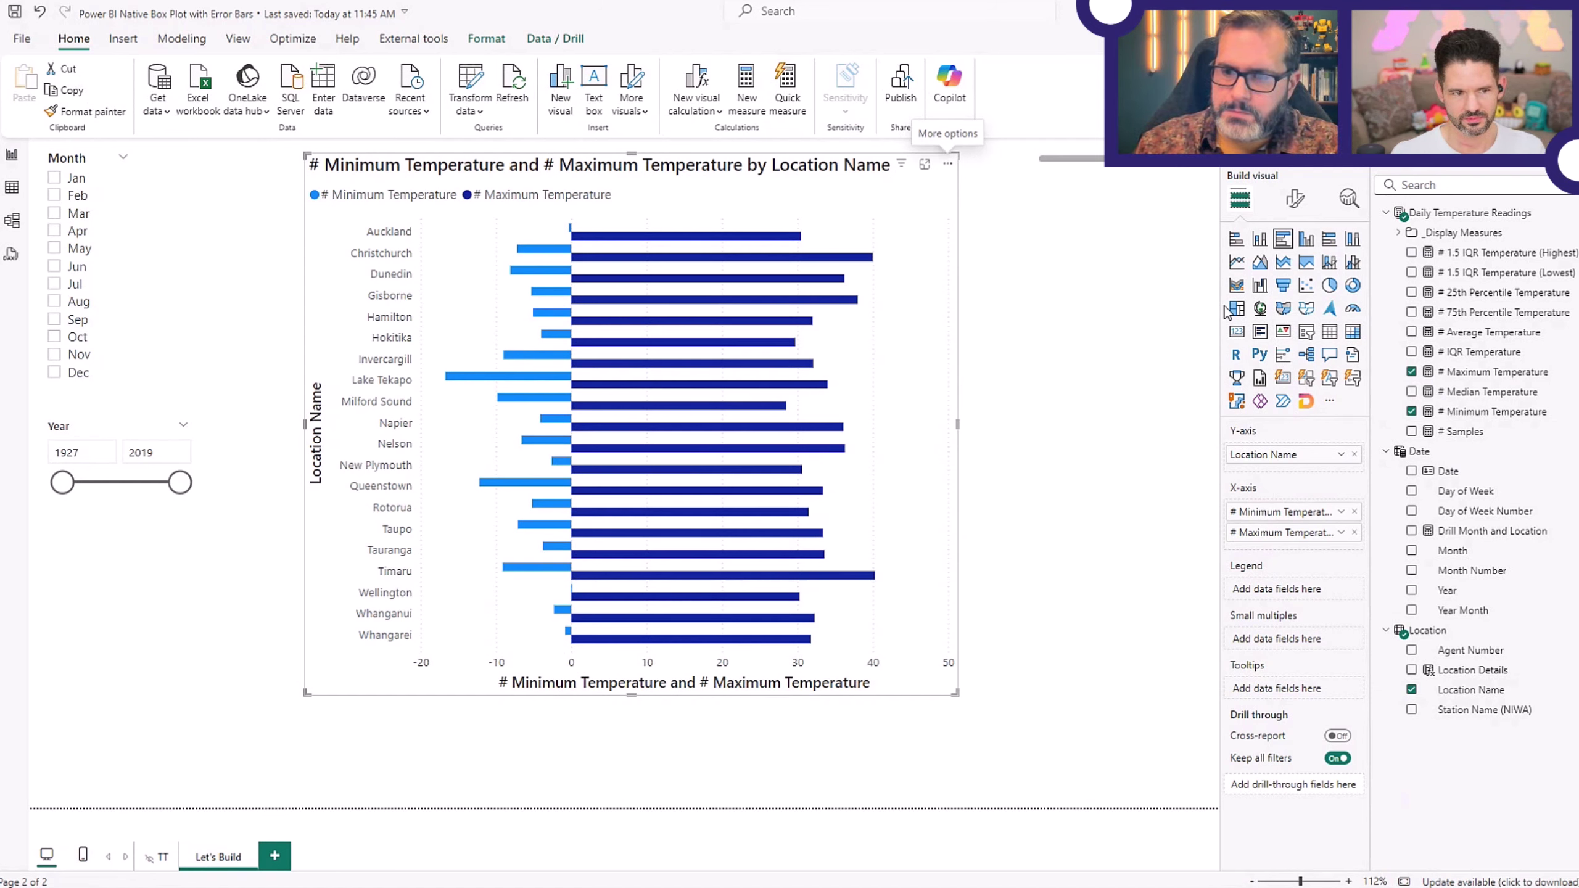
Examine the error bar options available in the chart's analytics settings.
left_click(1348, 200)
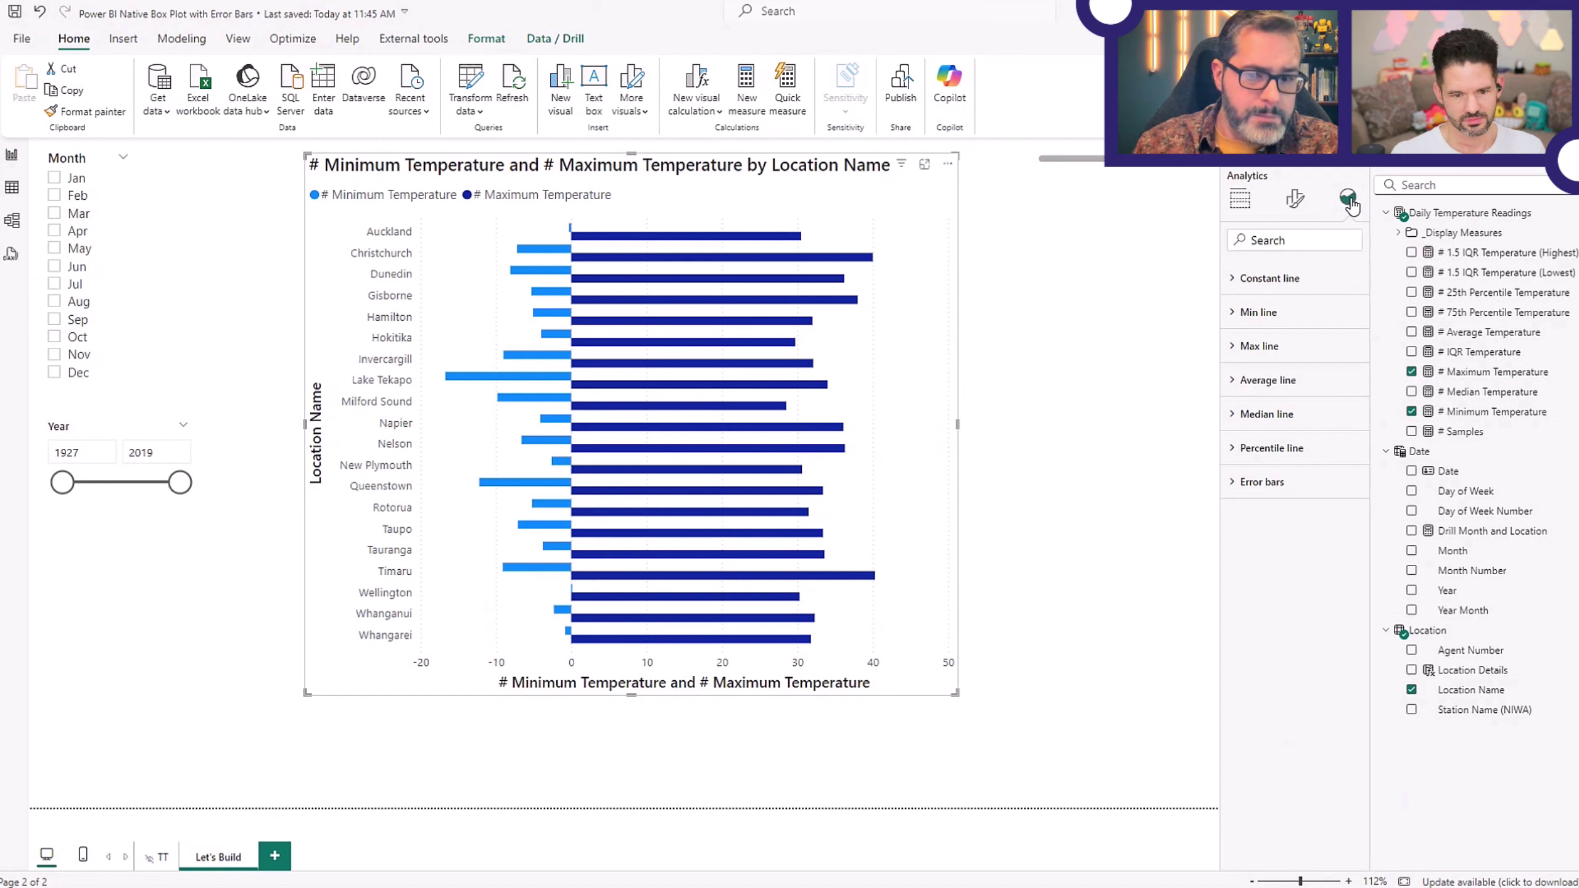
left_click(1264, 490)
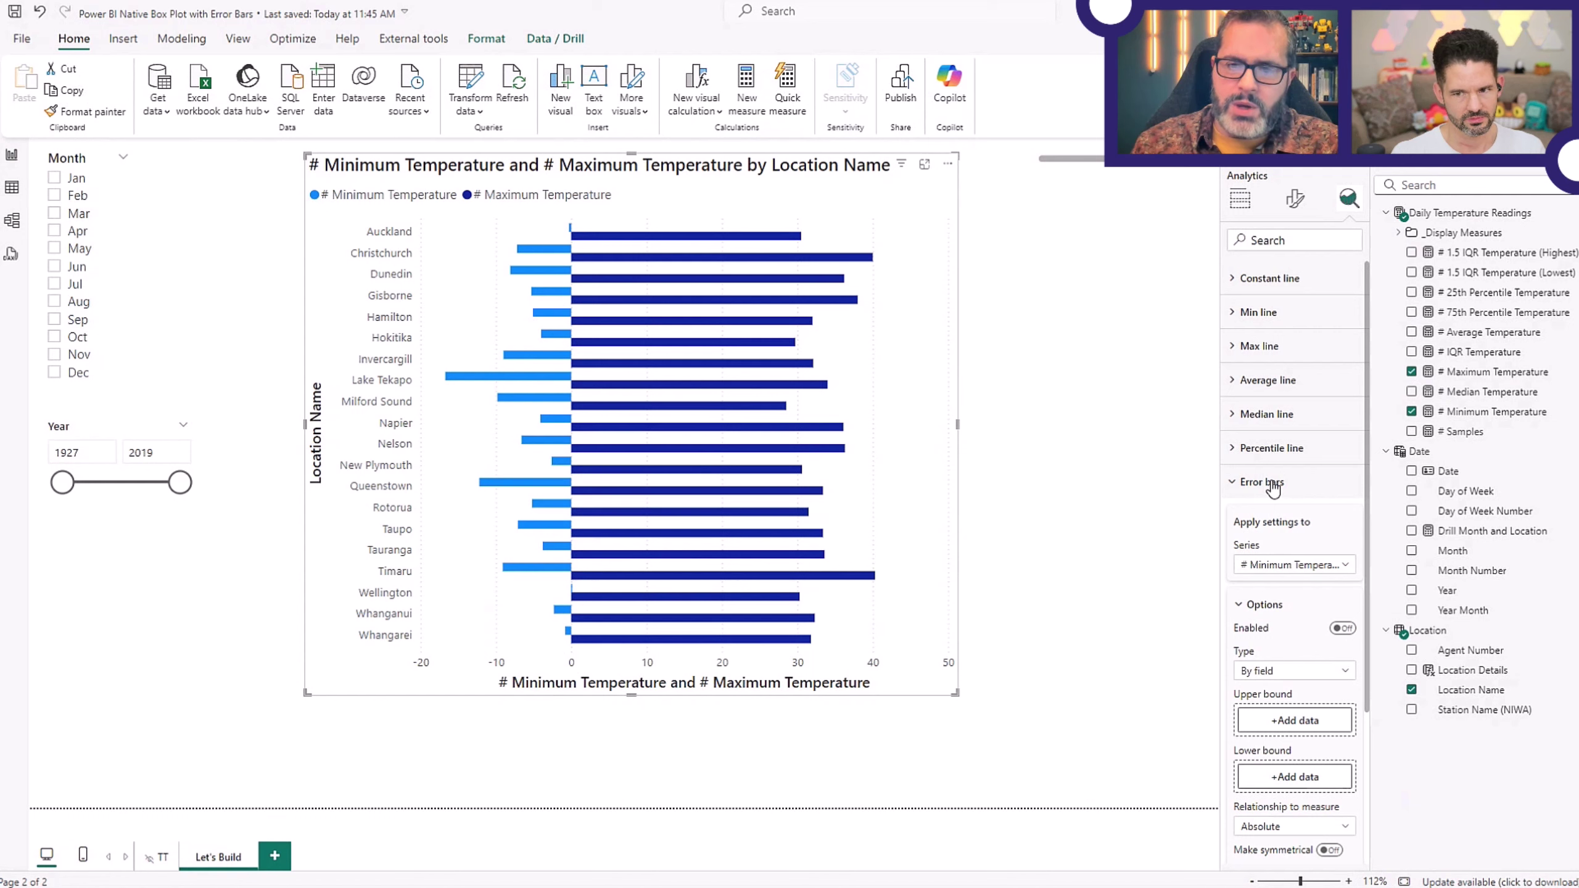
left_click(1265, 483)
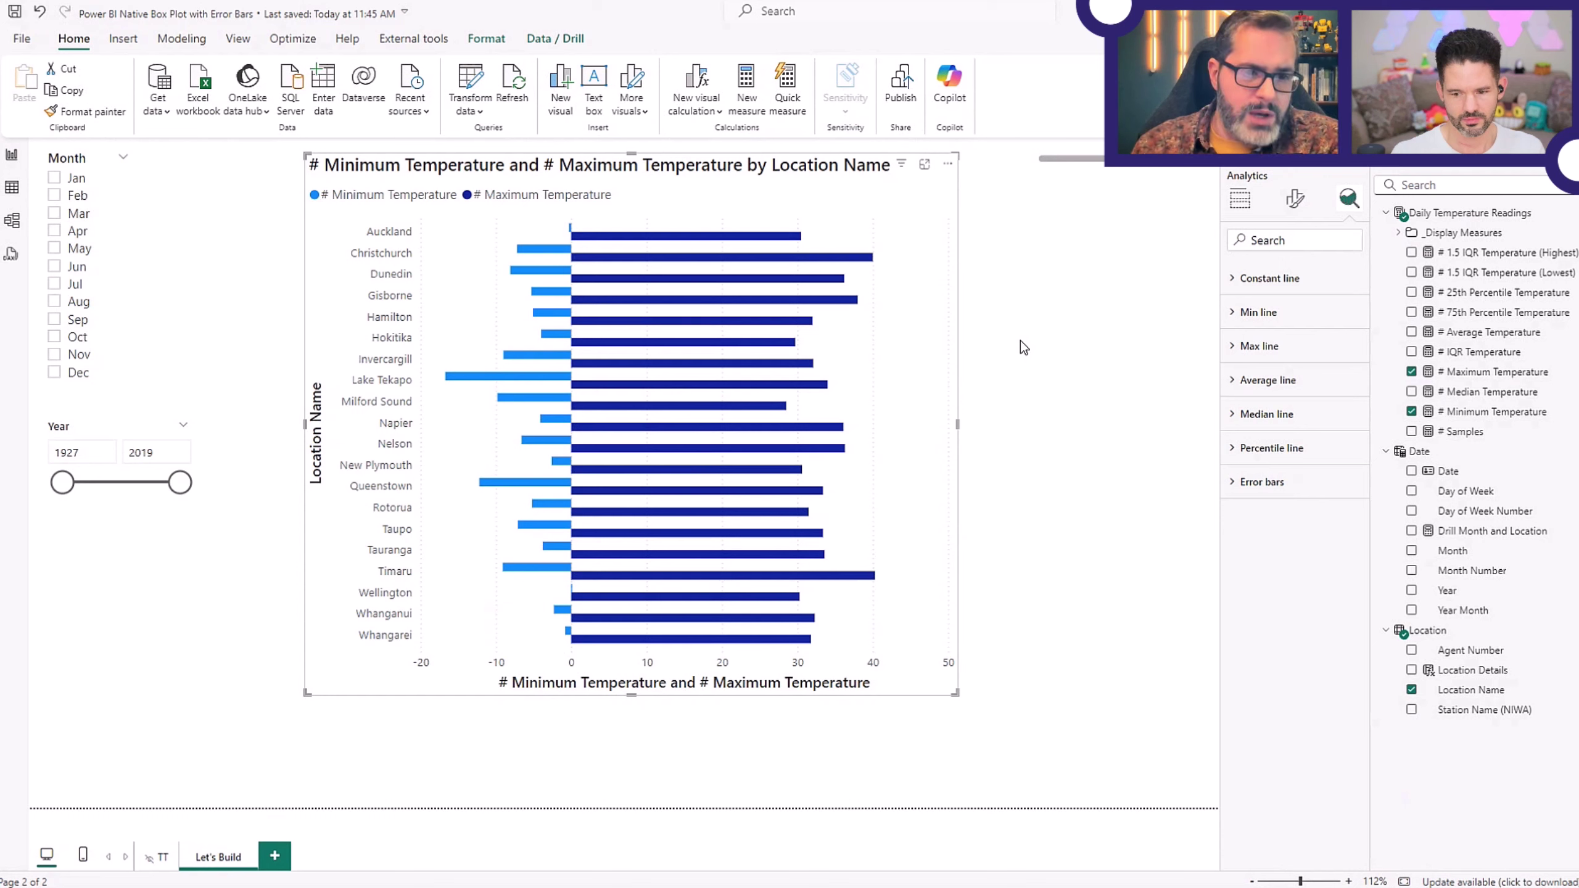
left_click(1241, 209)
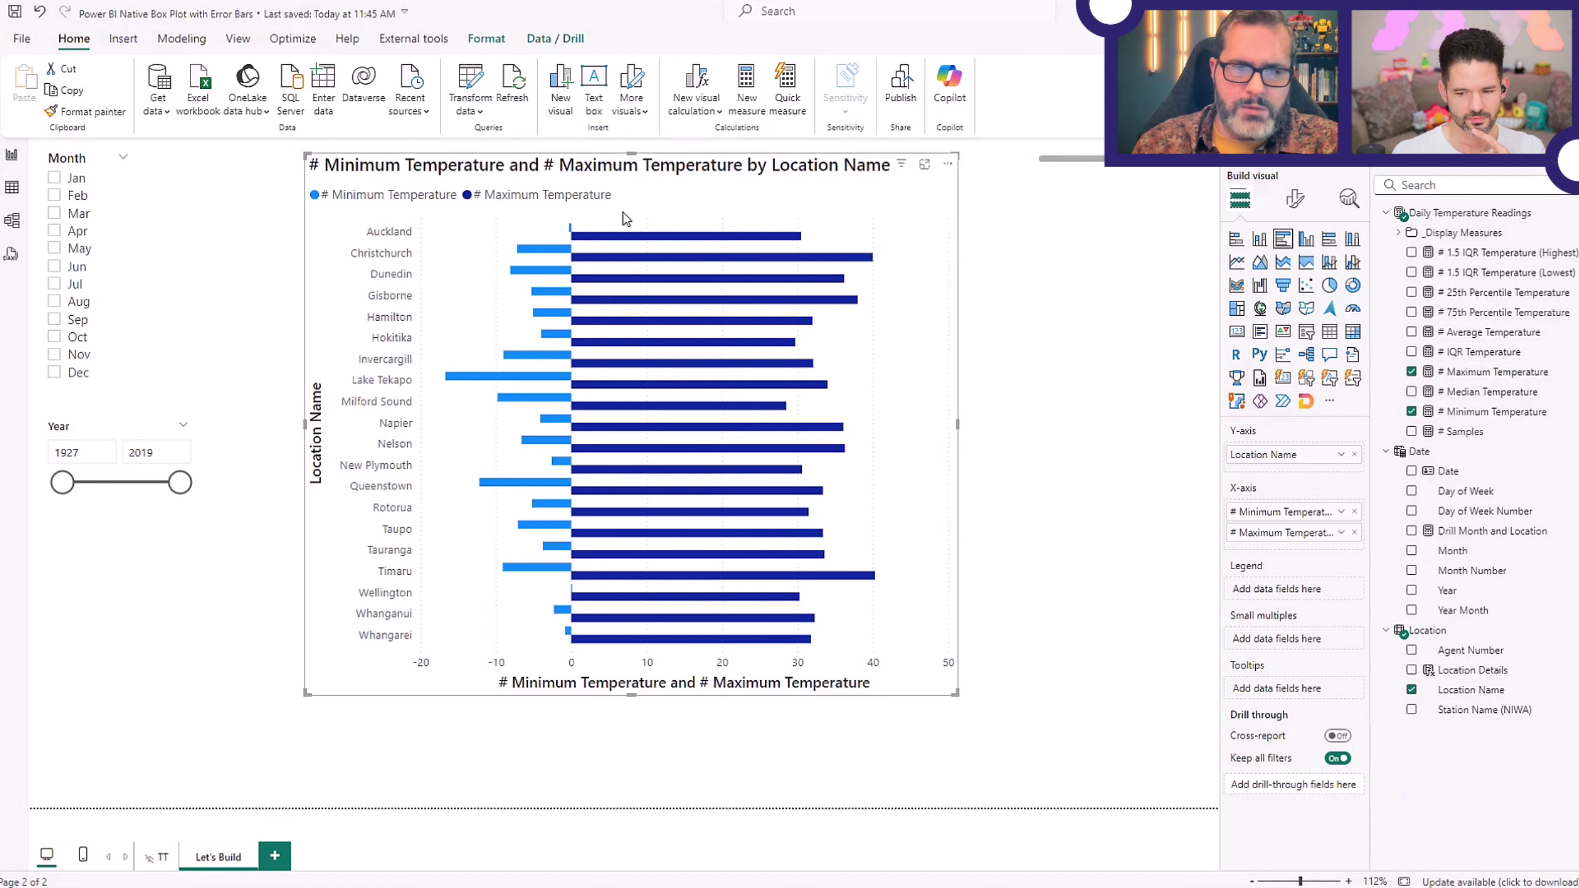
Remove # Maximum Temperature from the chart's X-axis and set the transparency of all bars to 100%.
mouse_move(774, 393)
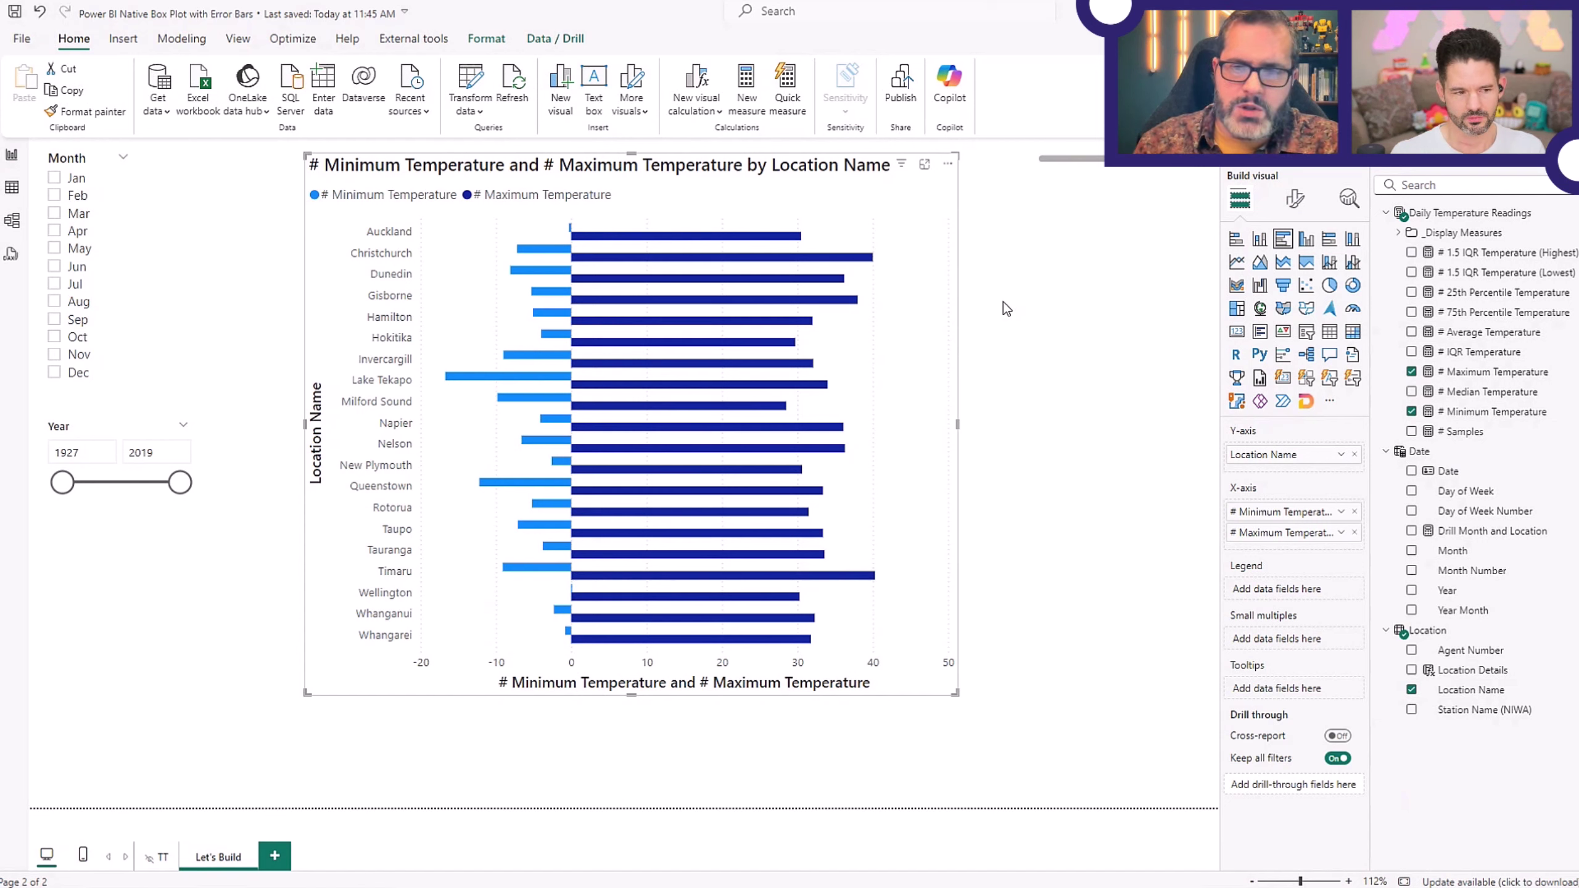
left_click(1354, 533)
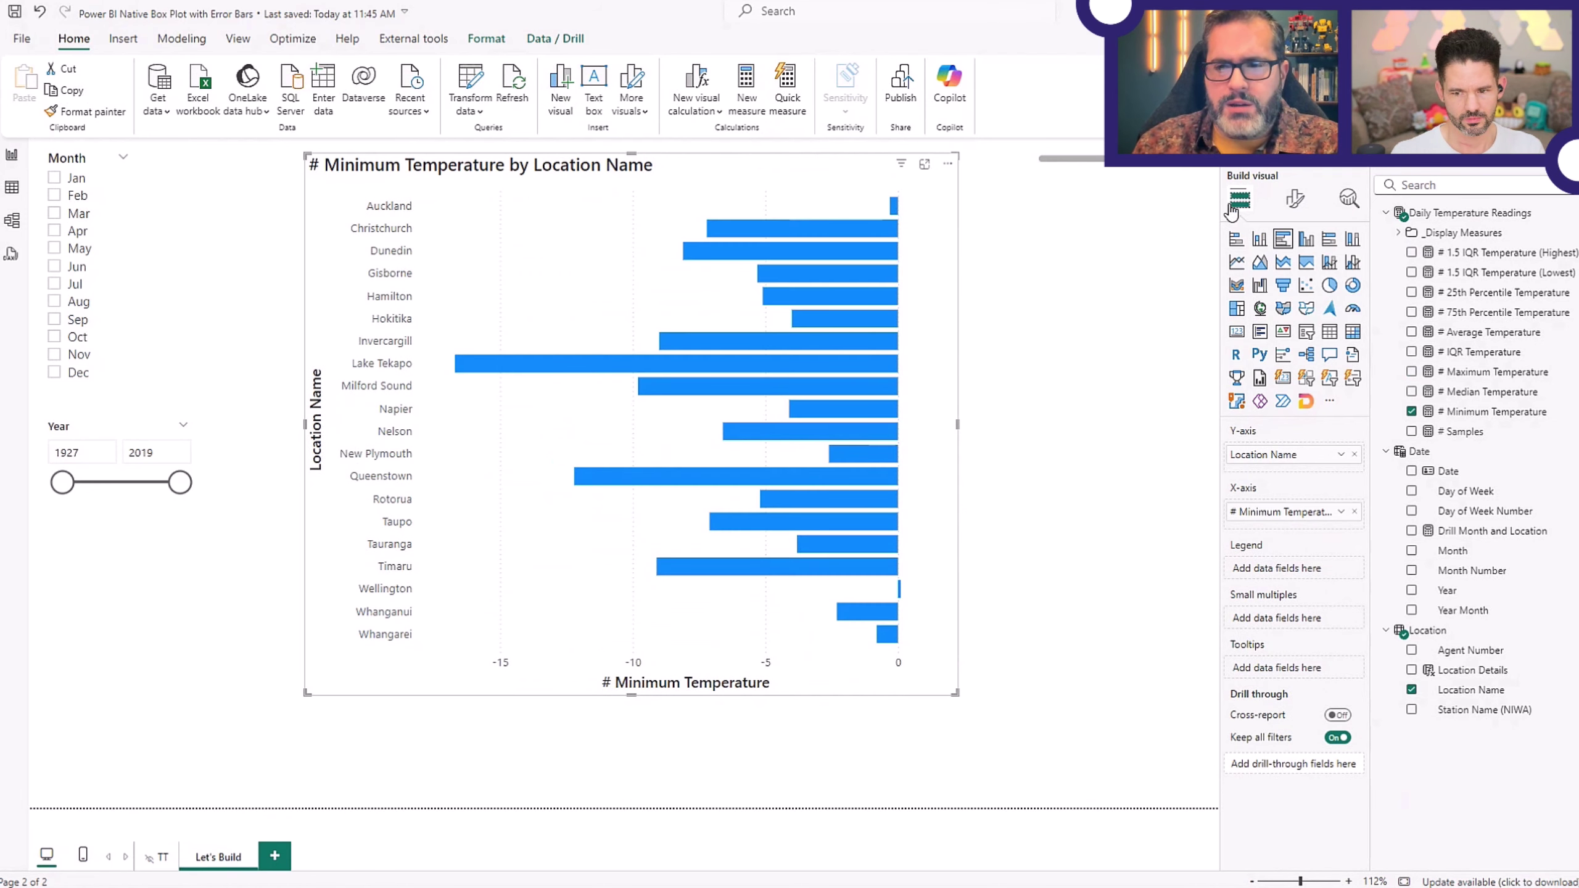
left_click(1295, 201)
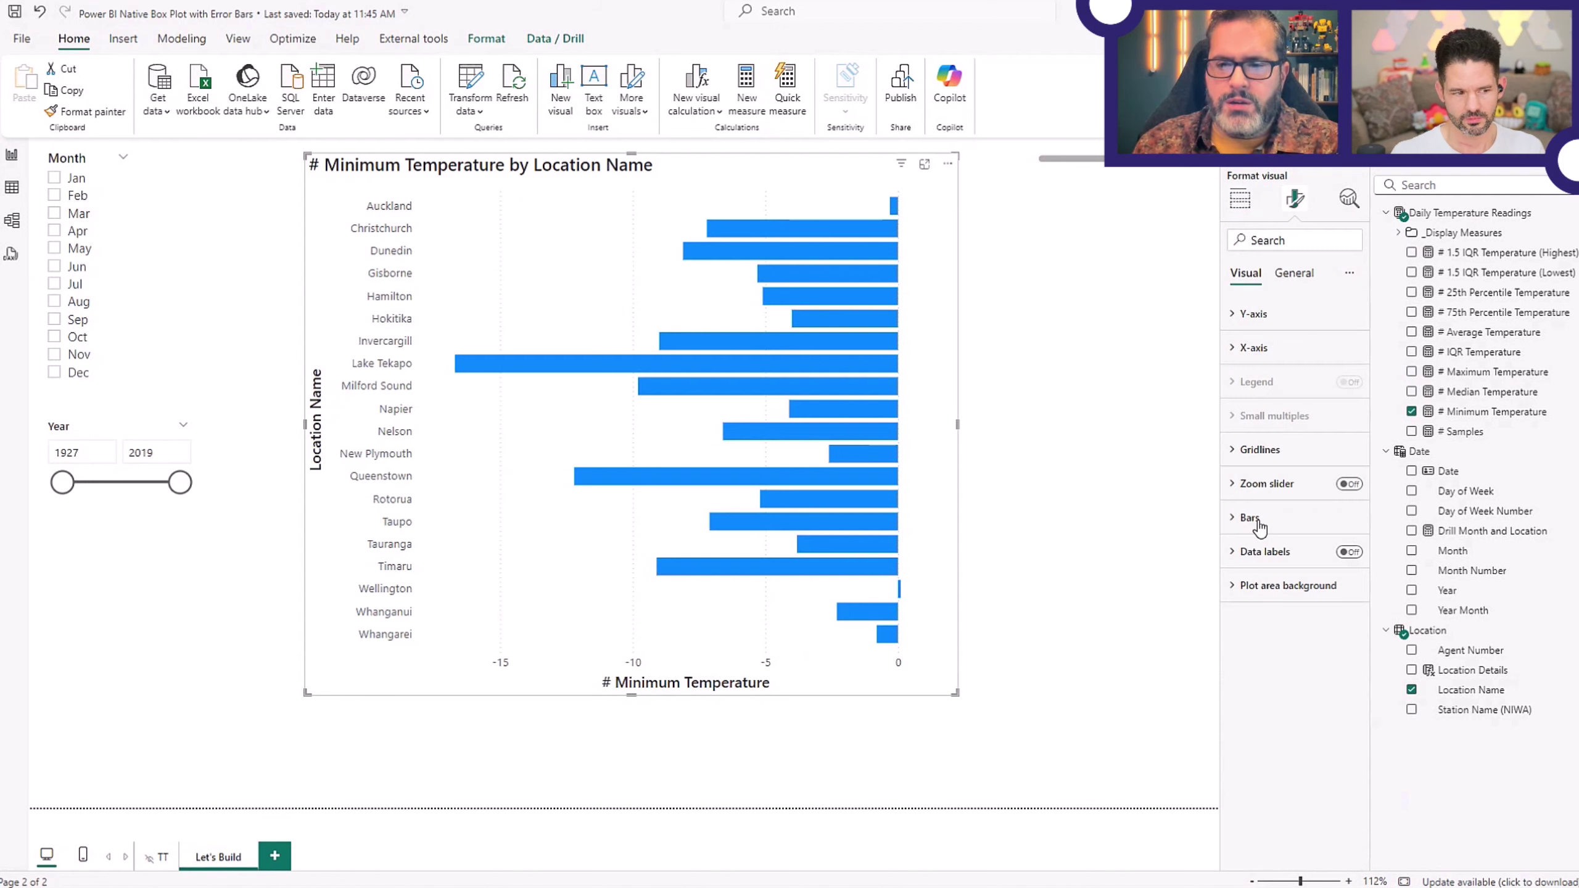
left_click(1252, 518)
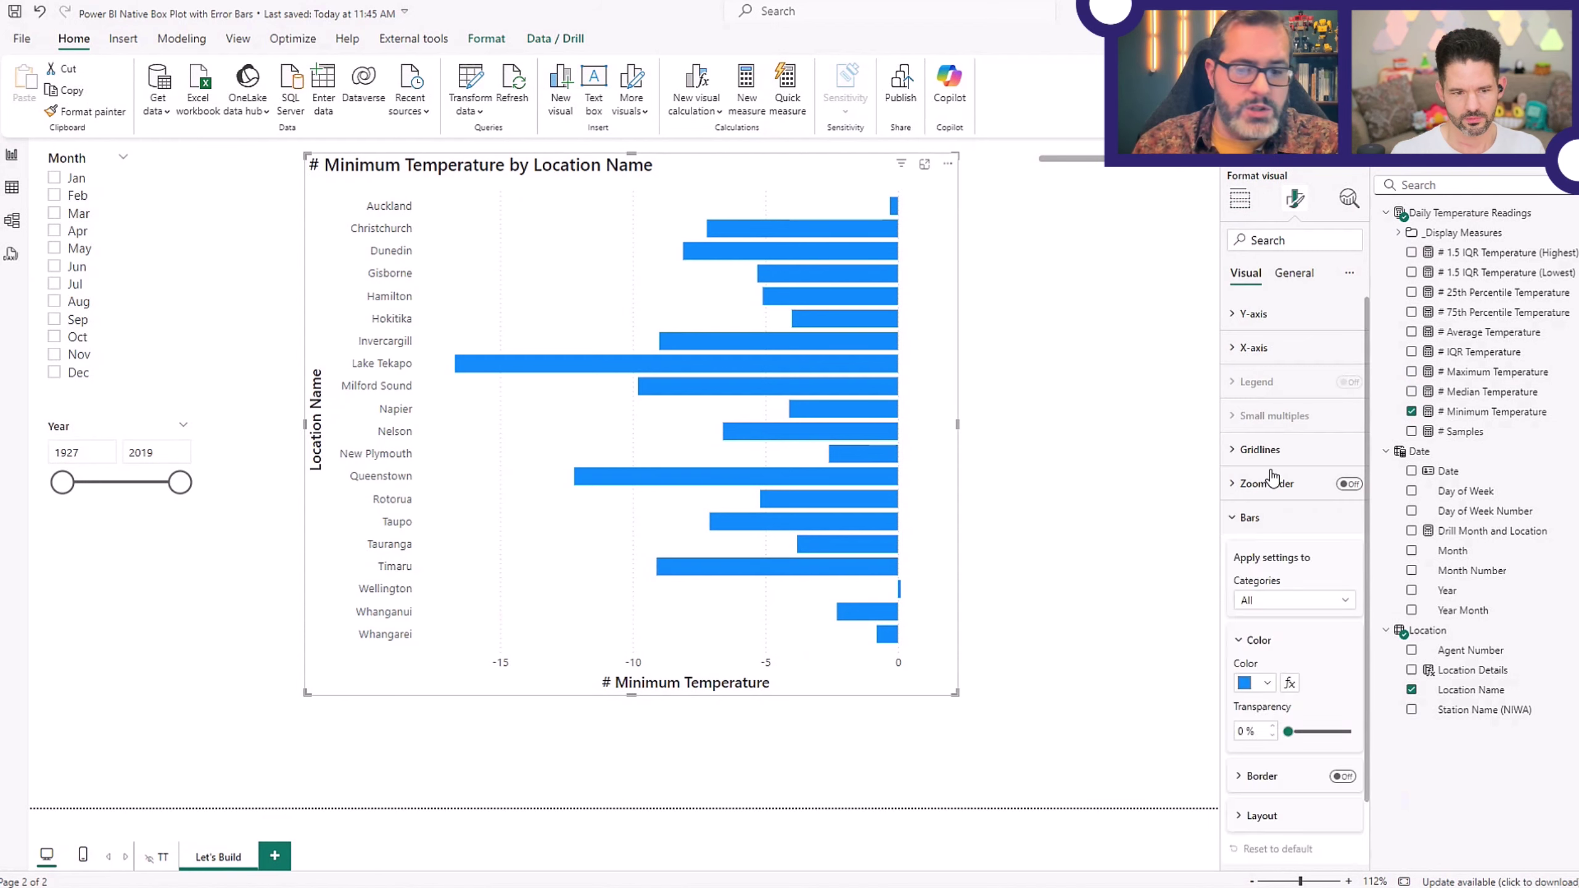
scroll(1271, 485, "down", 1)
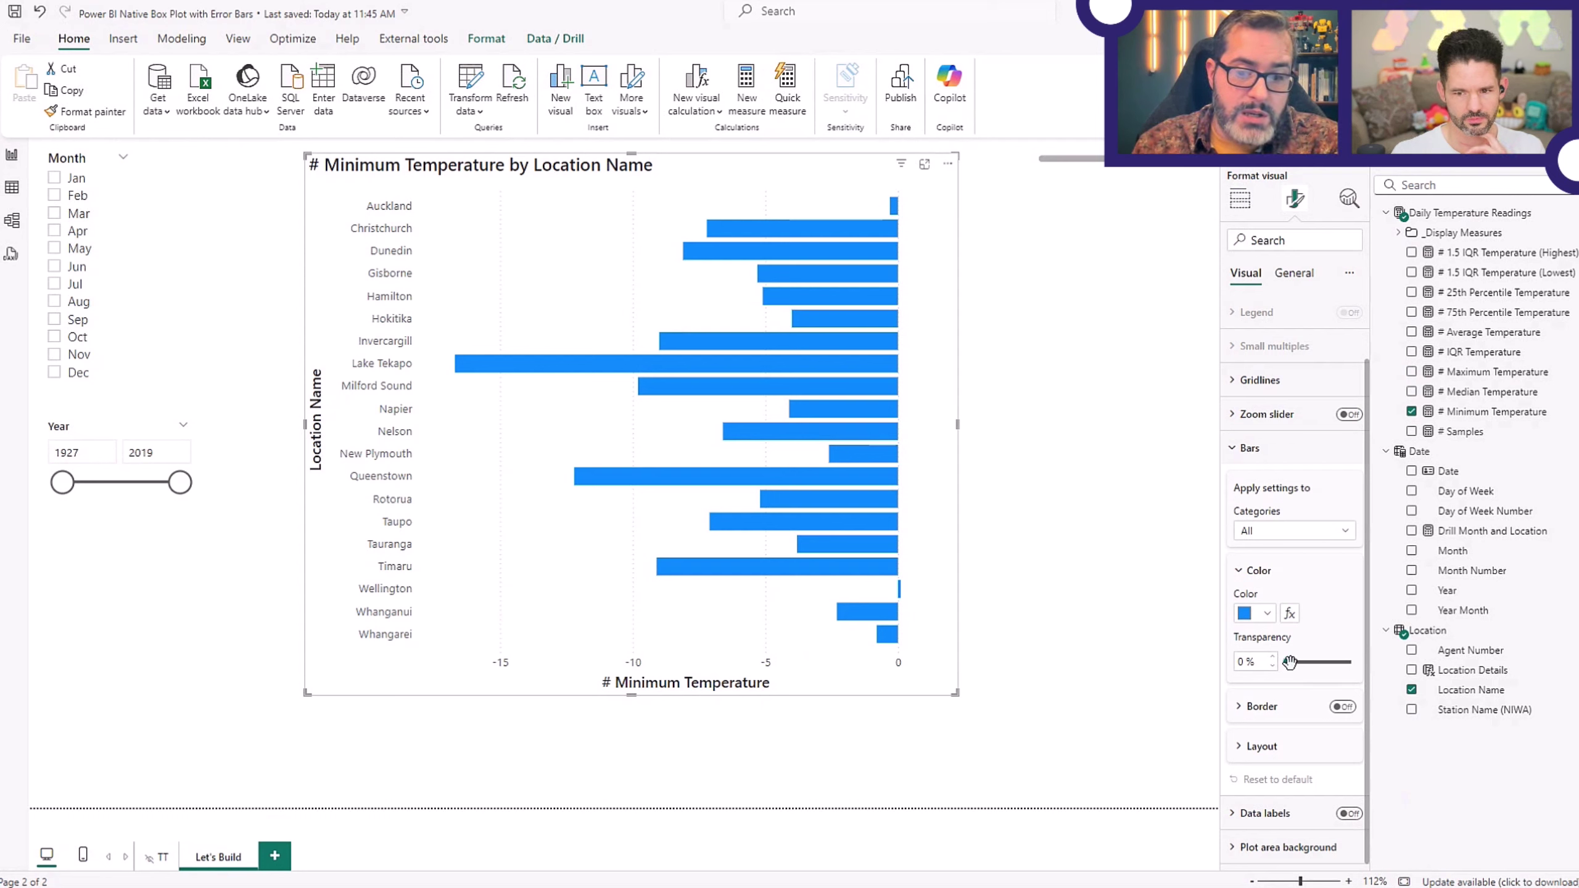
left_click_drag(1290, 662, 1358, 665)
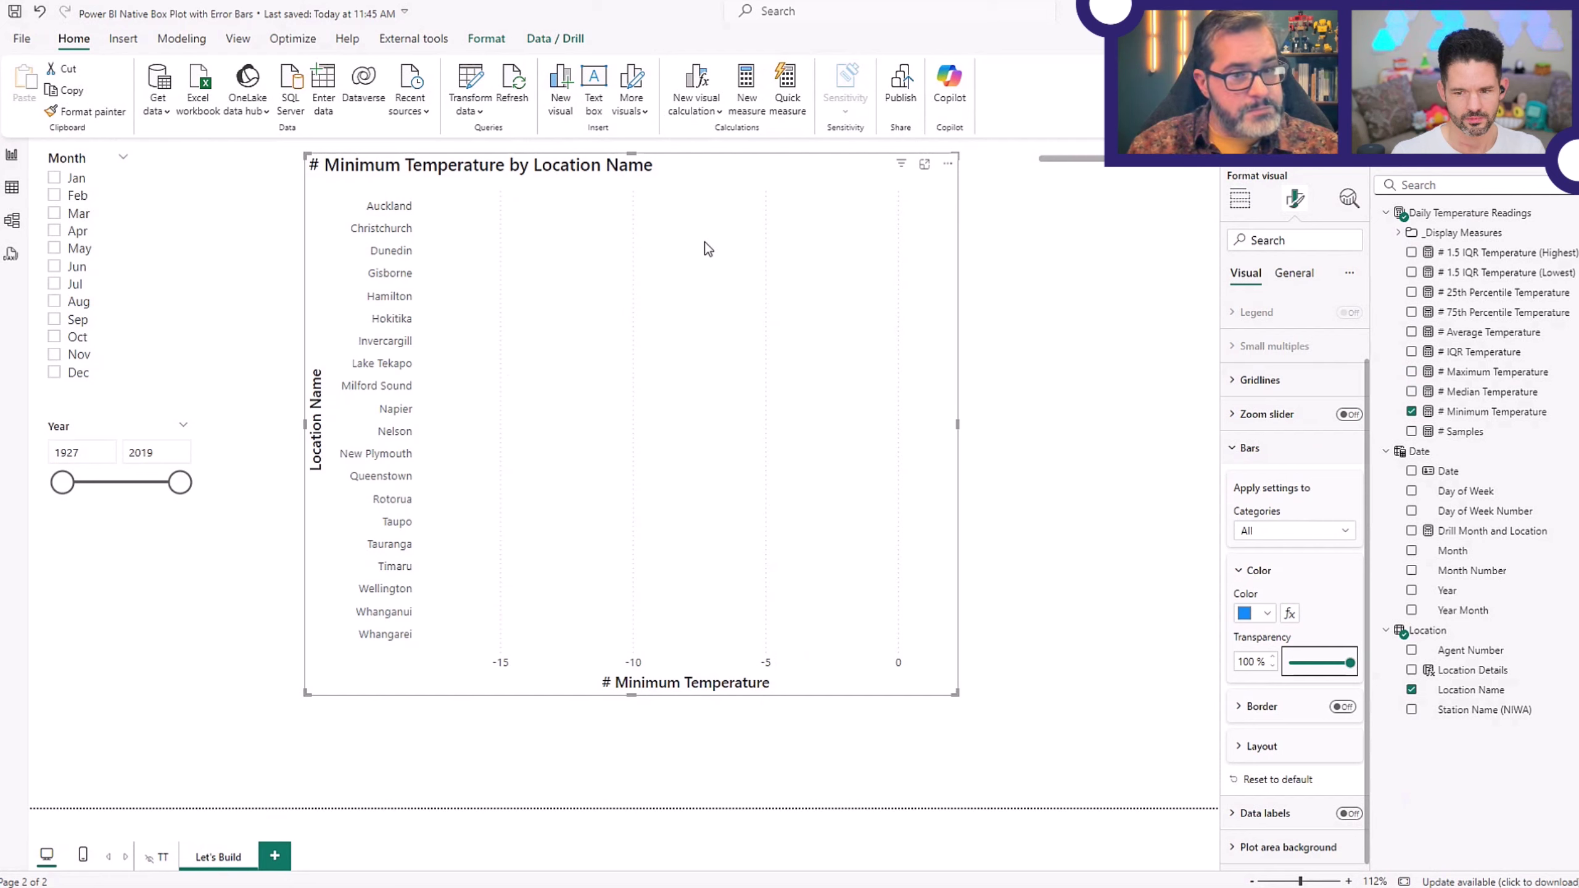
Enable error bars with # Minimum Temperature as the lower bound and # Maximum Temperature as the upper bound.
left_click(1348, 200)
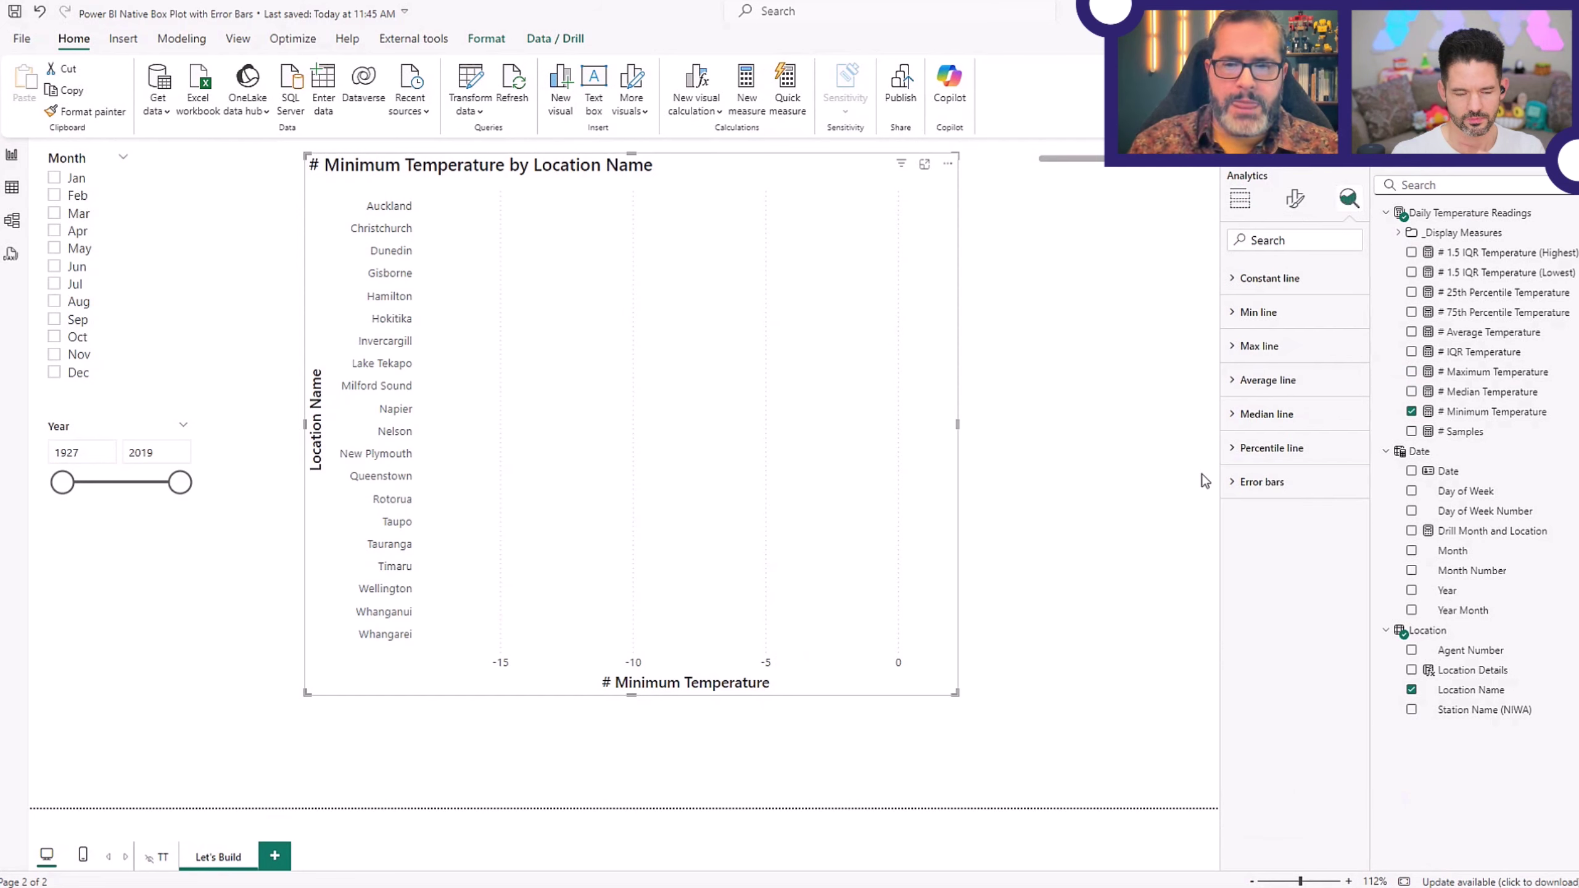
left_click(1262, 485)
scroll(1299, 465, "down", 3)
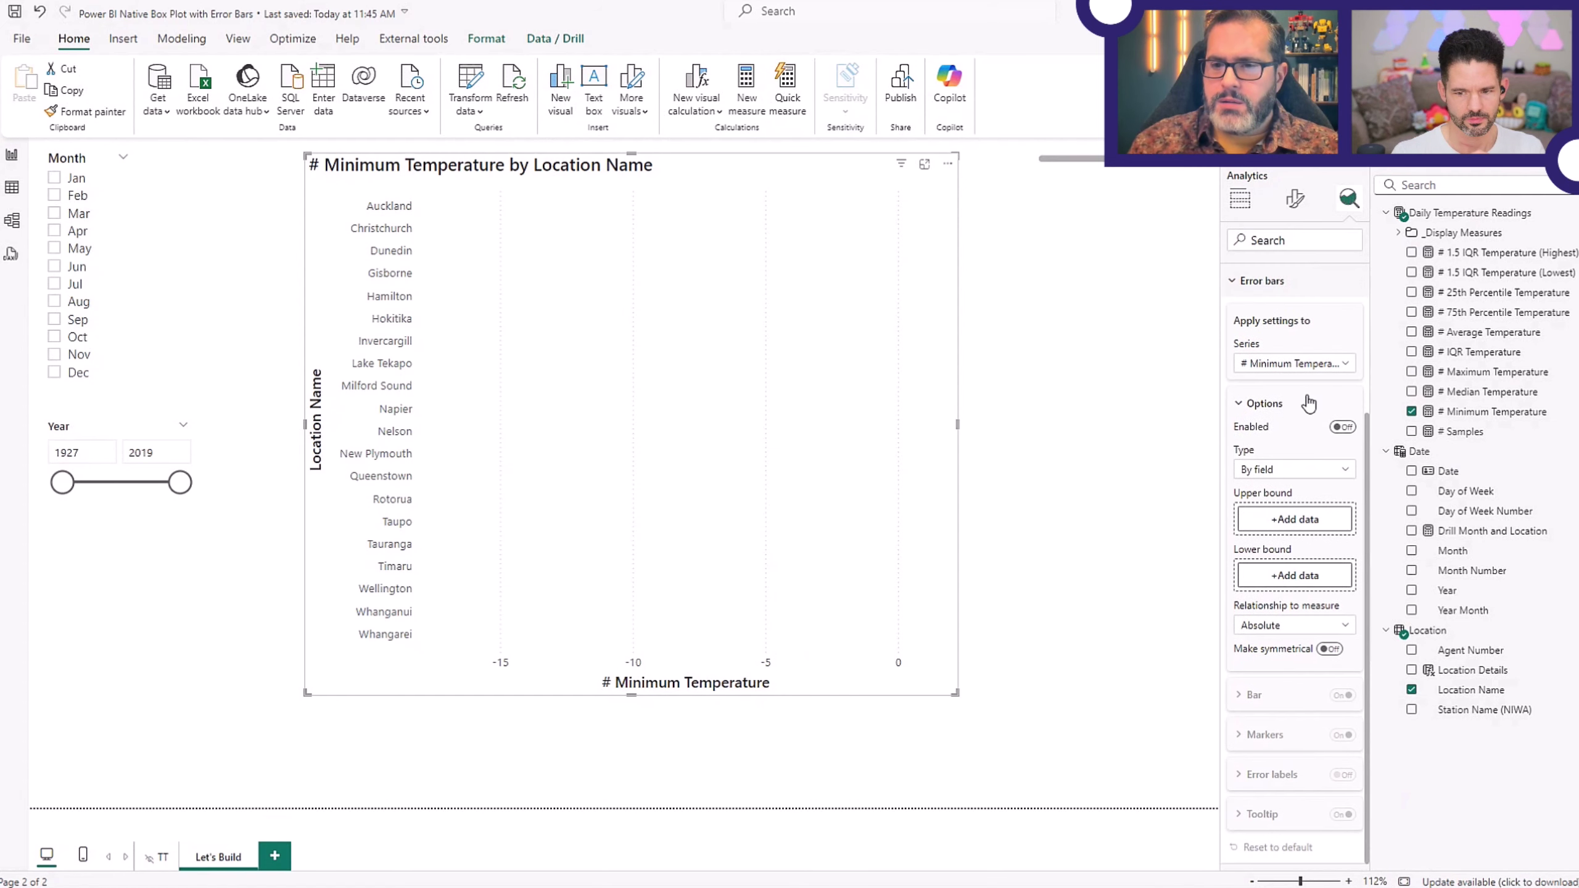
left_click(1342, 429)
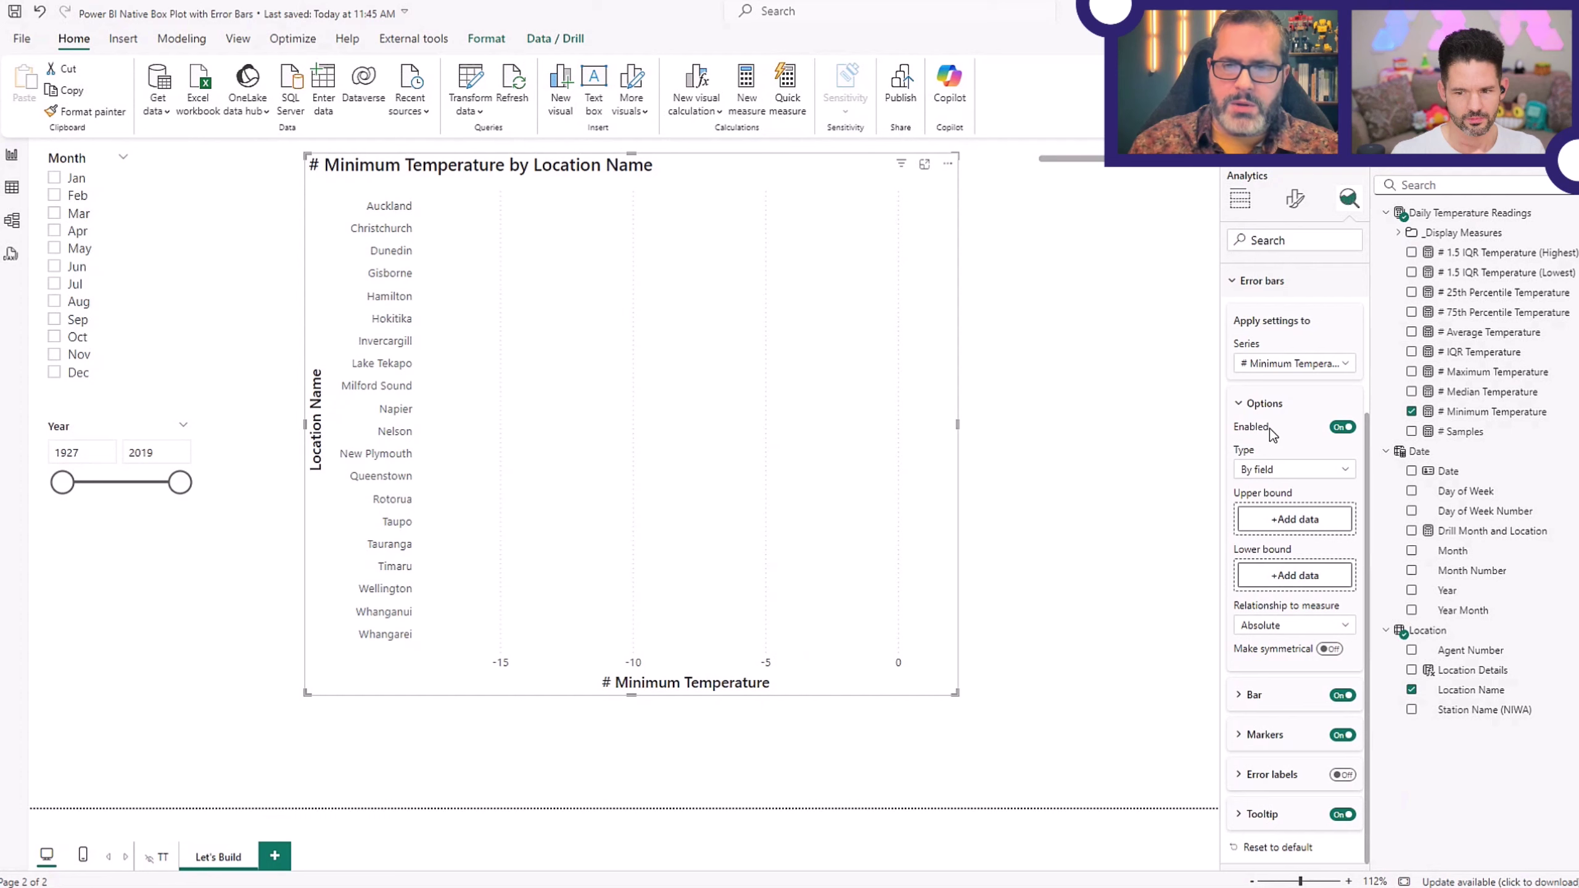
left_click_drag(1489, 417, 1305, 582)
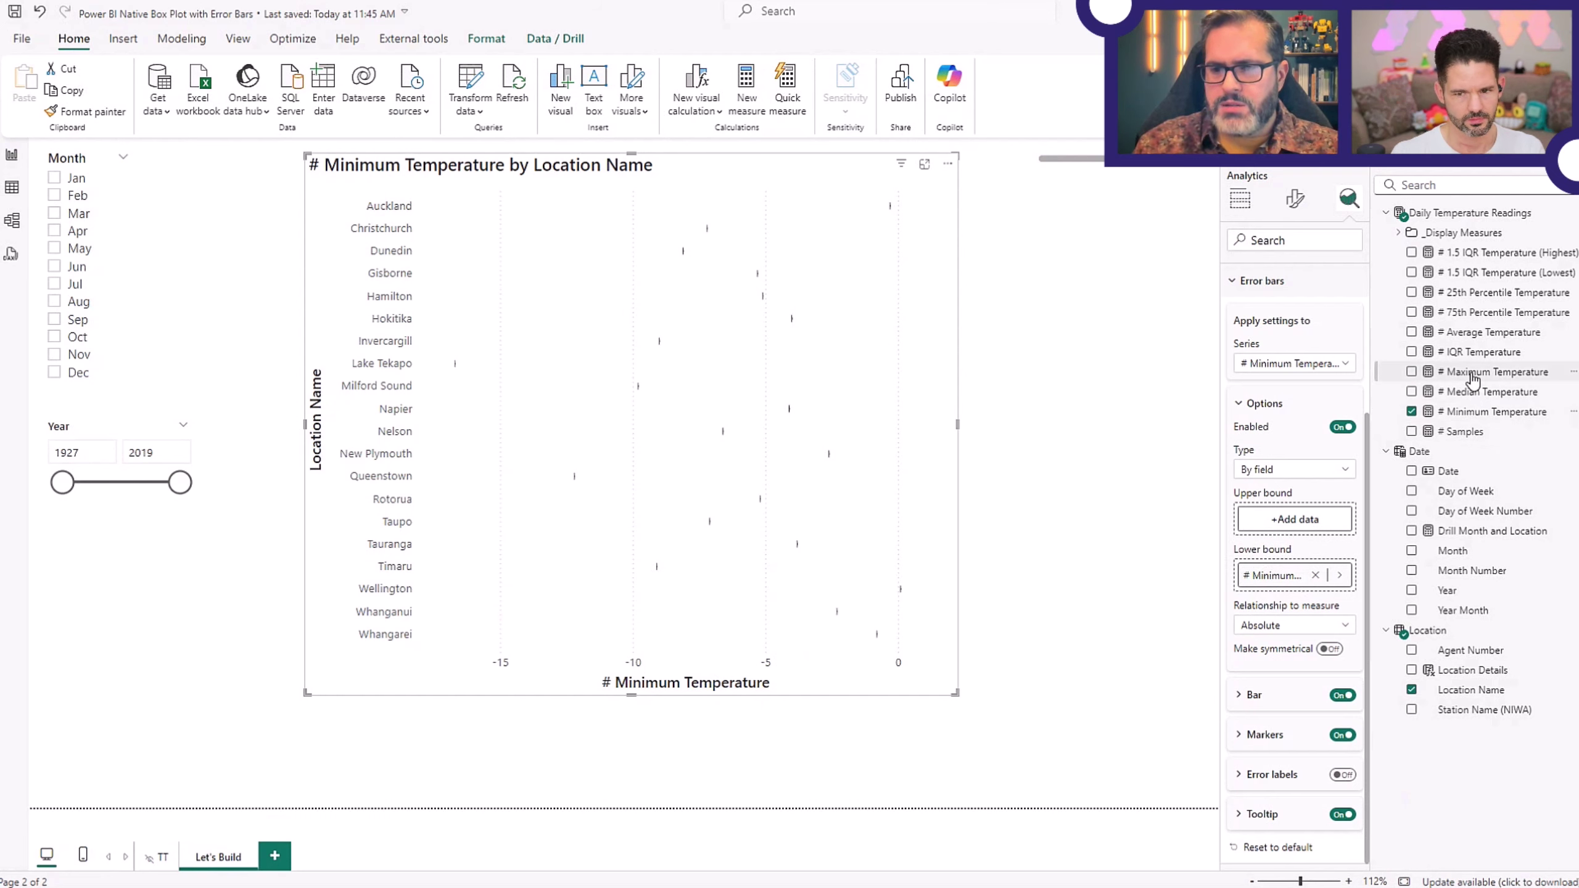
left_click_drag(1474, 373, 1286, 523)
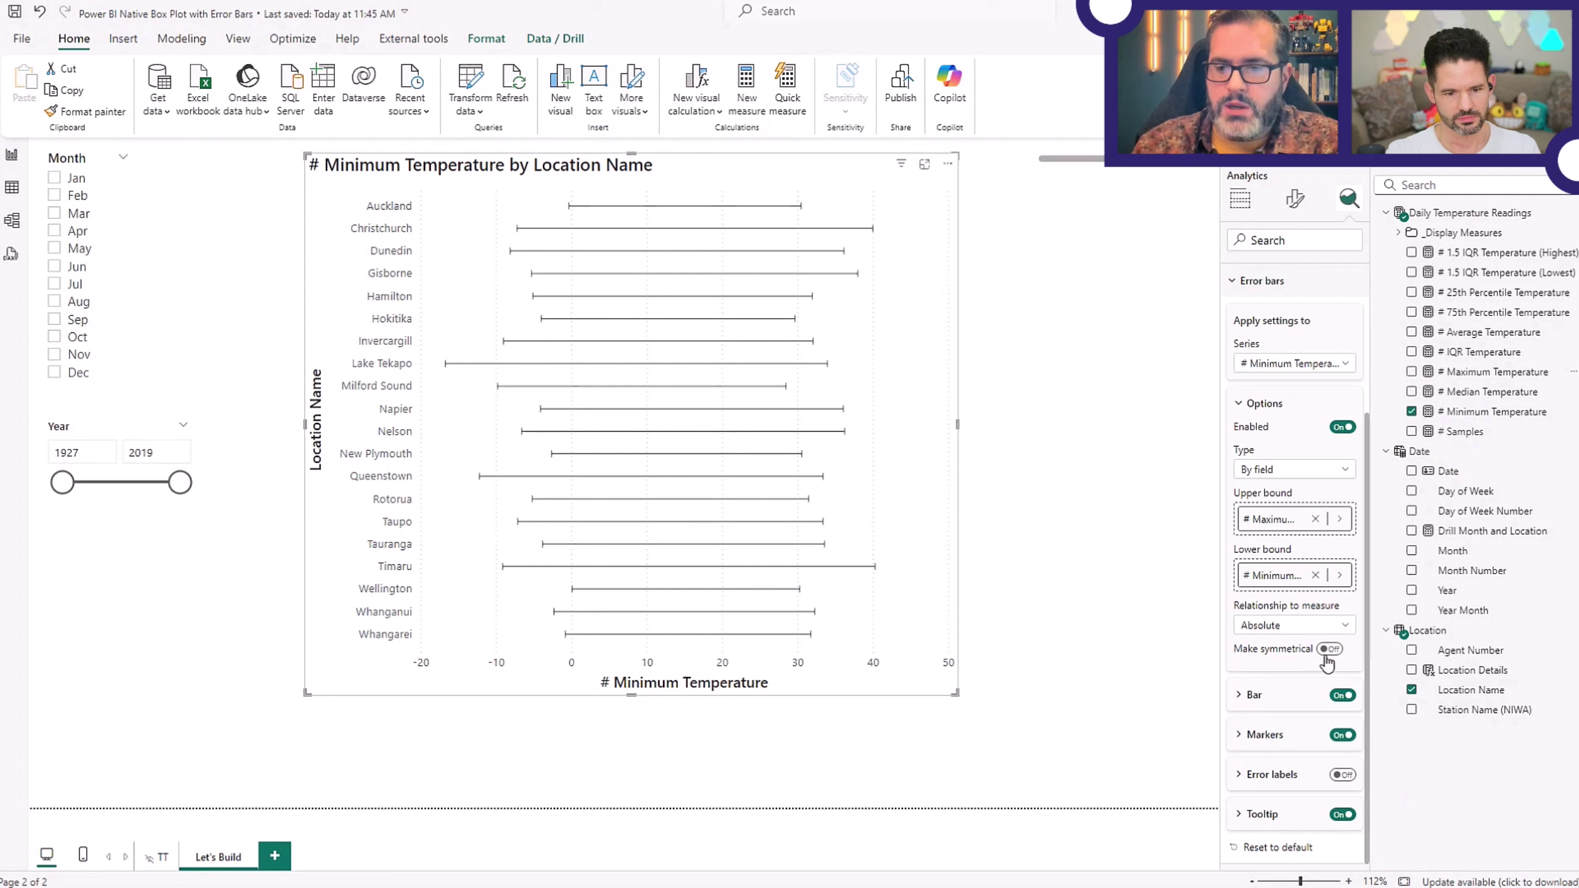
Turn off the end markers on the # Minimum Temperature error bars.
left_click(1262, 697)
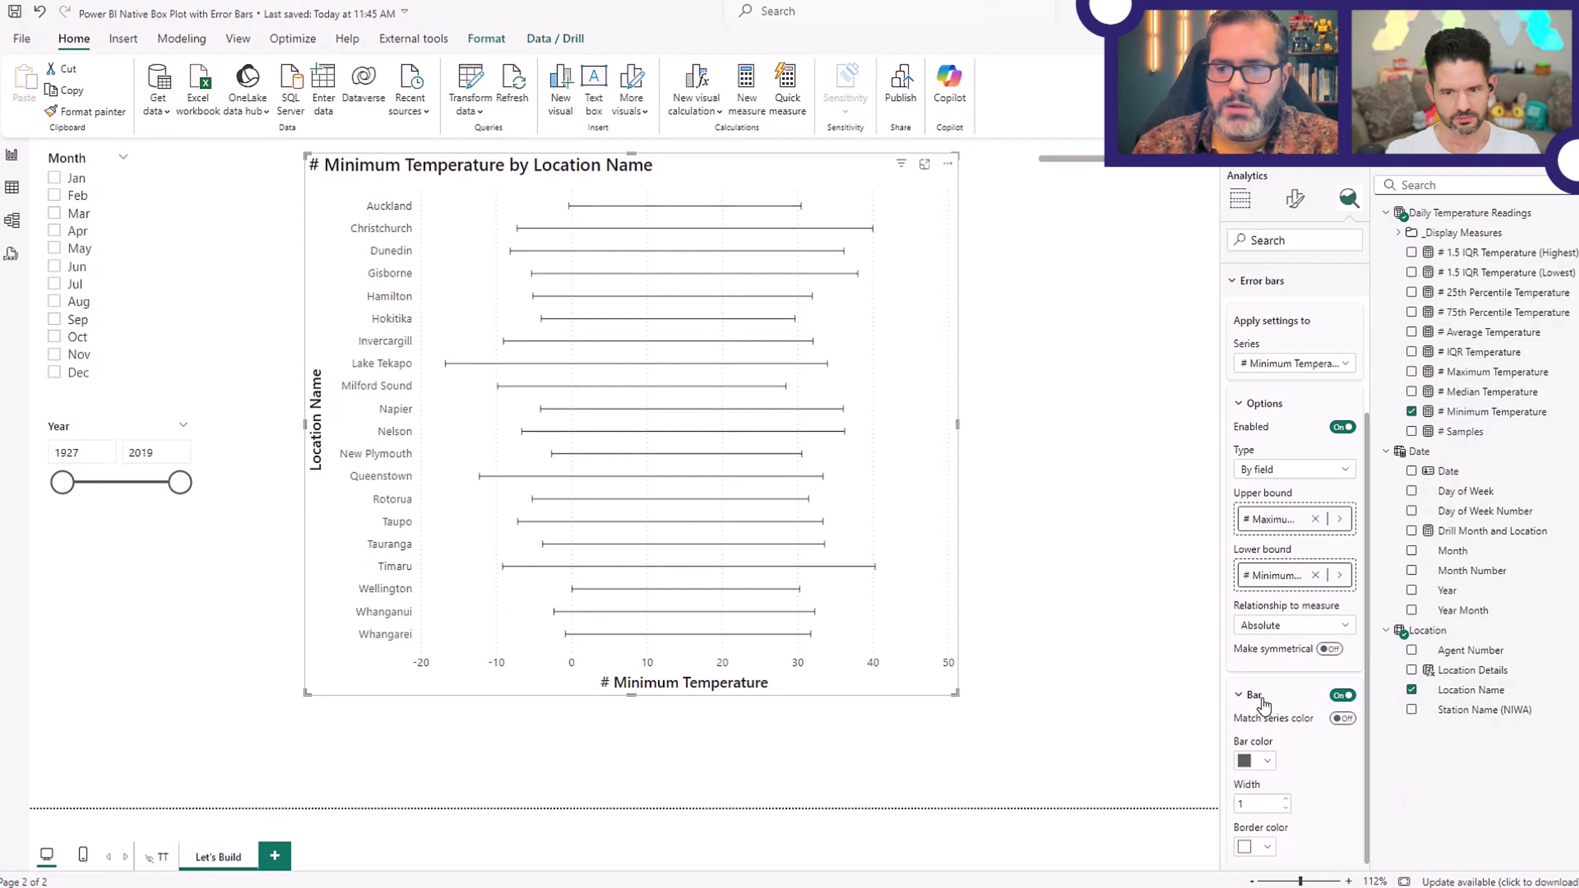
scroll(1272, 681, "down", 3)
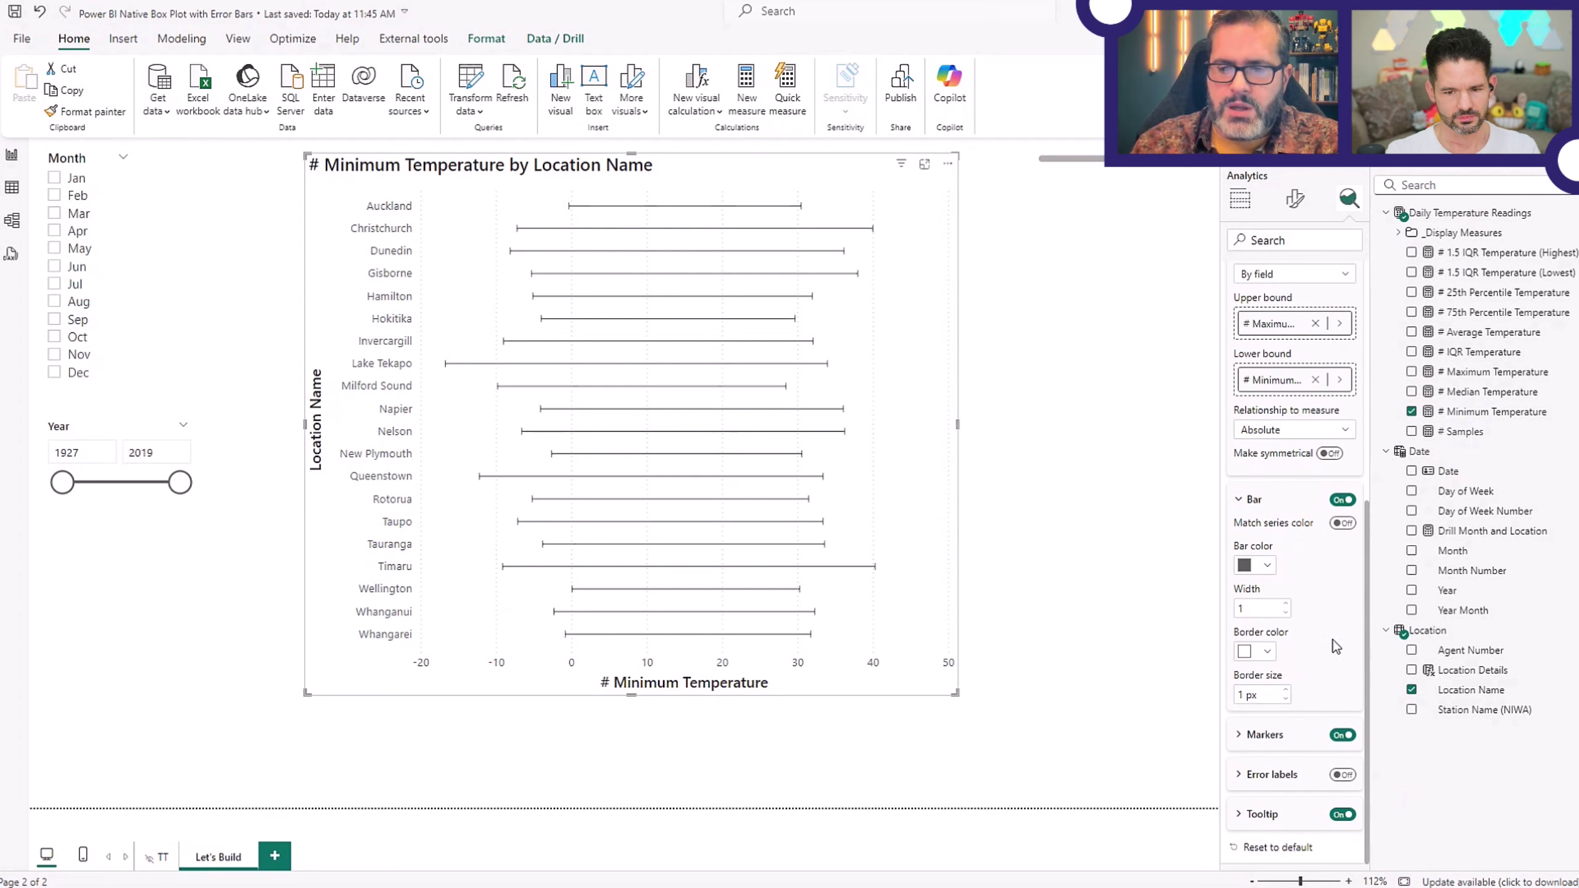
left_click(1267, 735)
scroll(1265, 711, "down", 1)
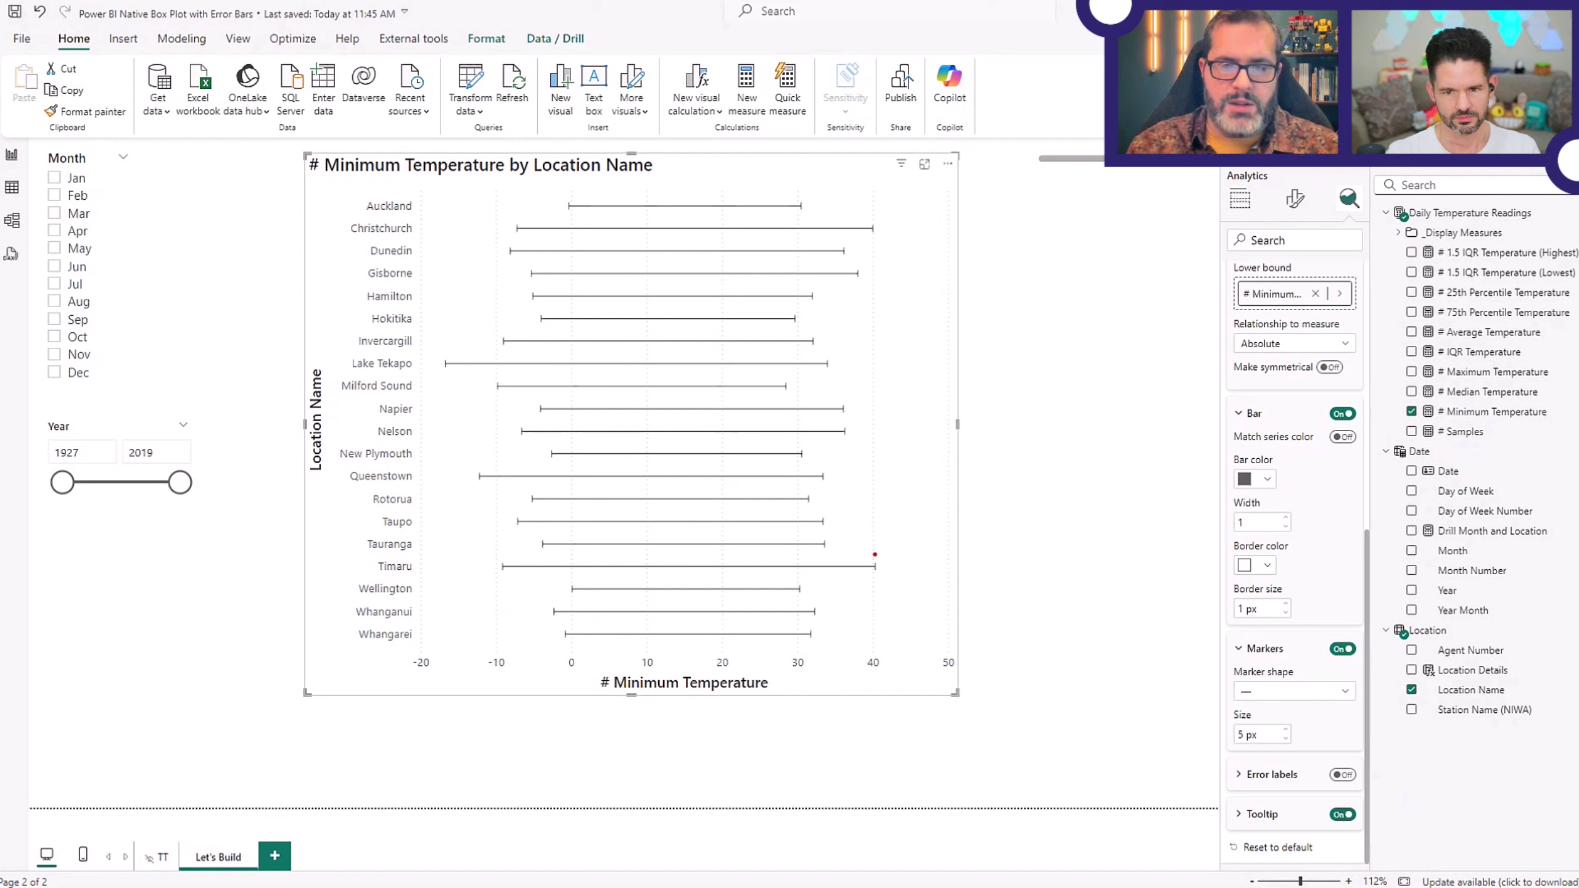
left_click_drag(868, 556, 888, 577)
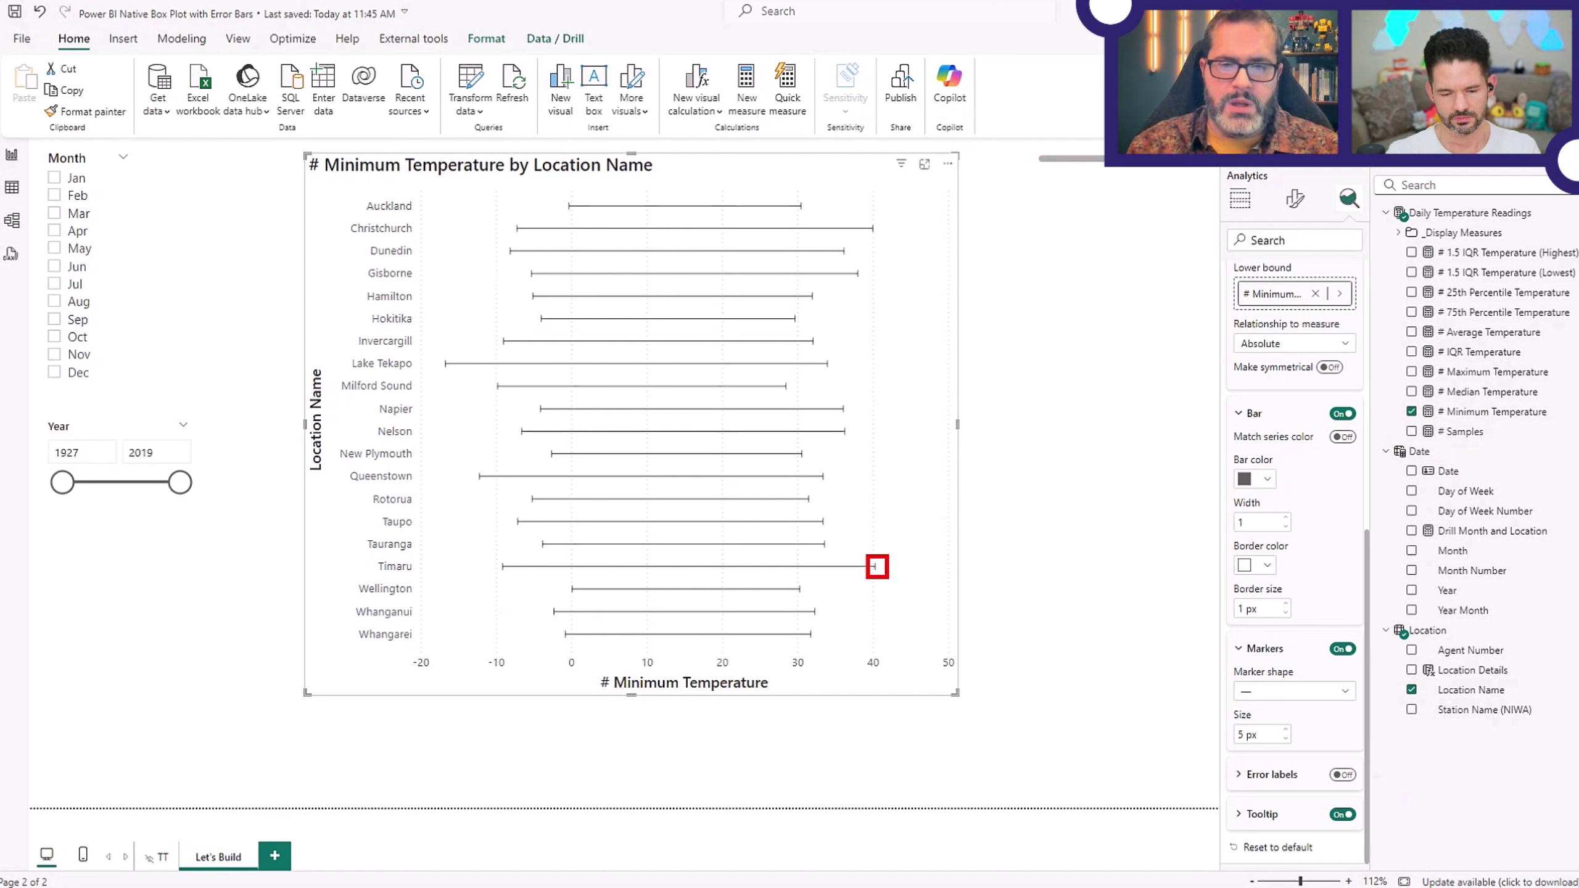
key("Escape")
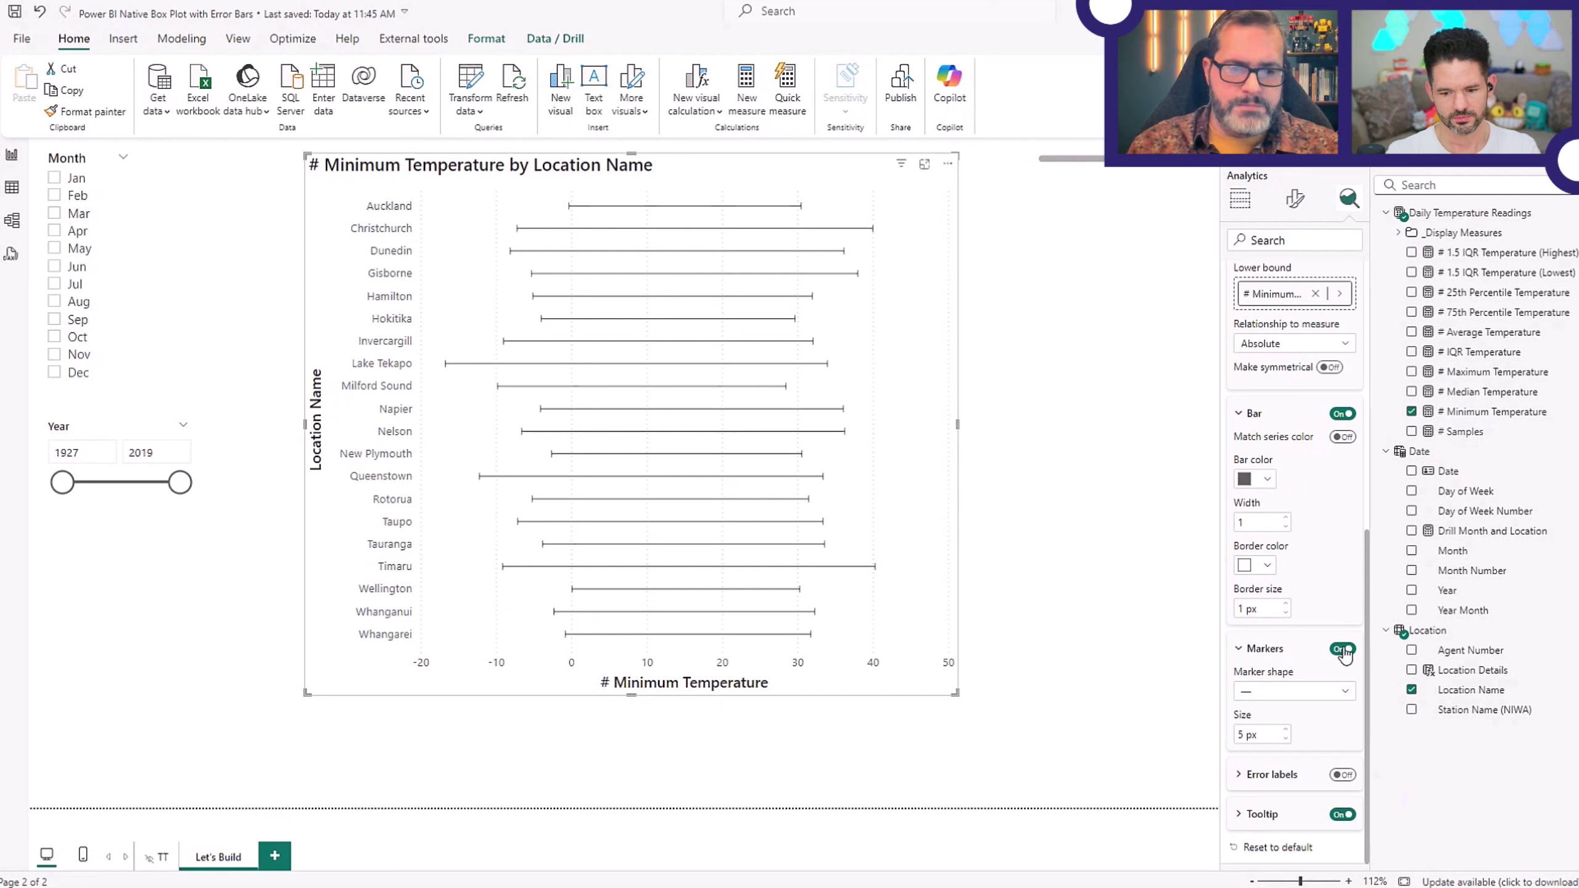
left_click(1341, 650)
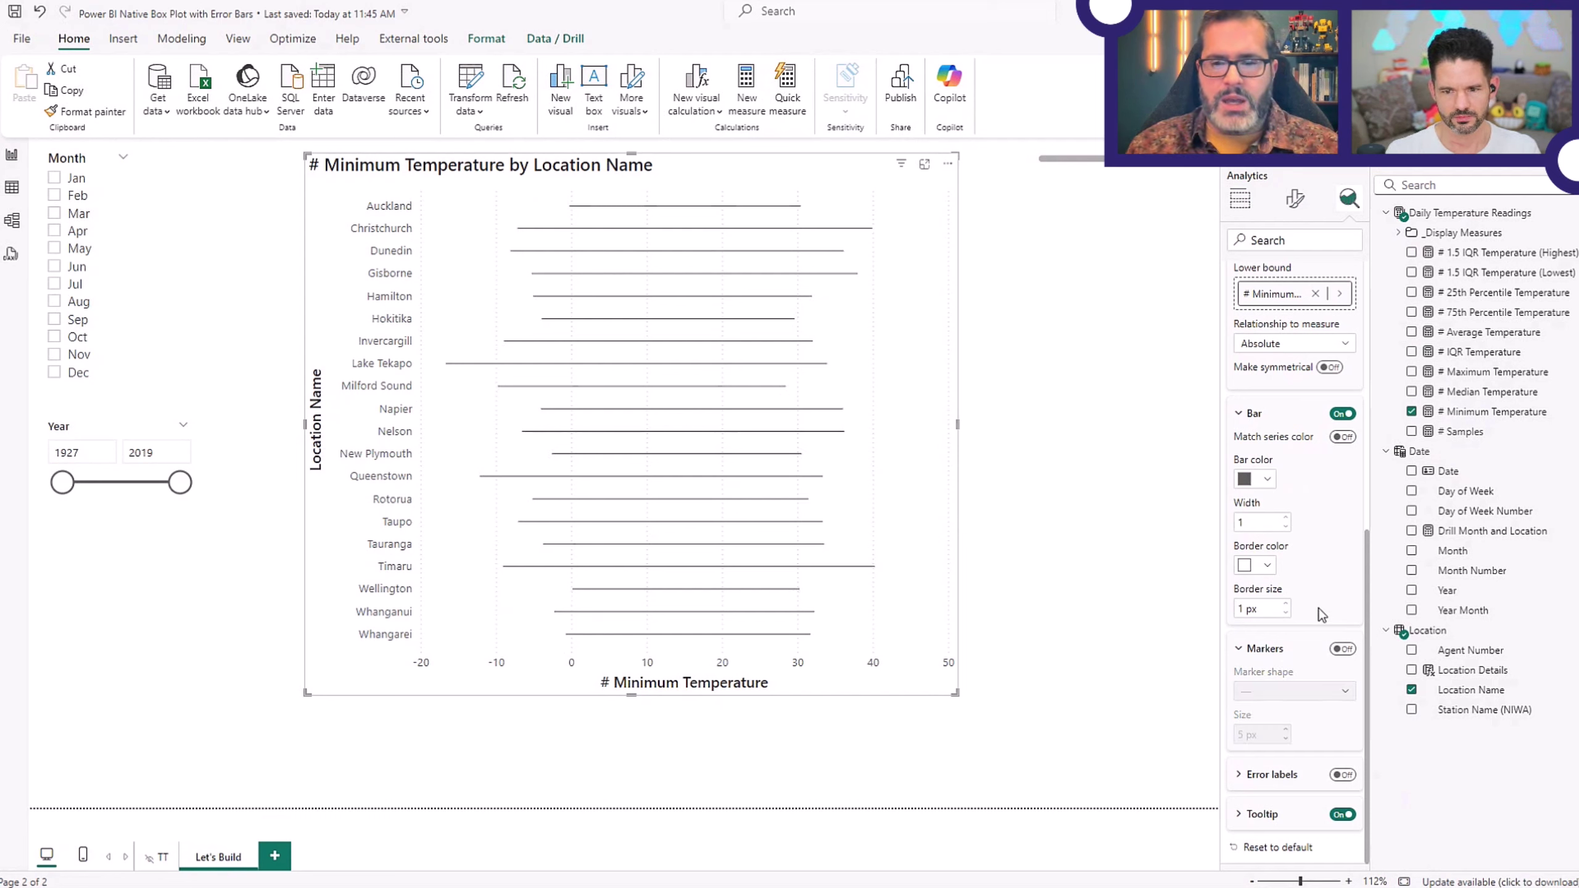
Set the bar width of the # Minimum Temperature error bars to 10.
double_click(1270, 522)
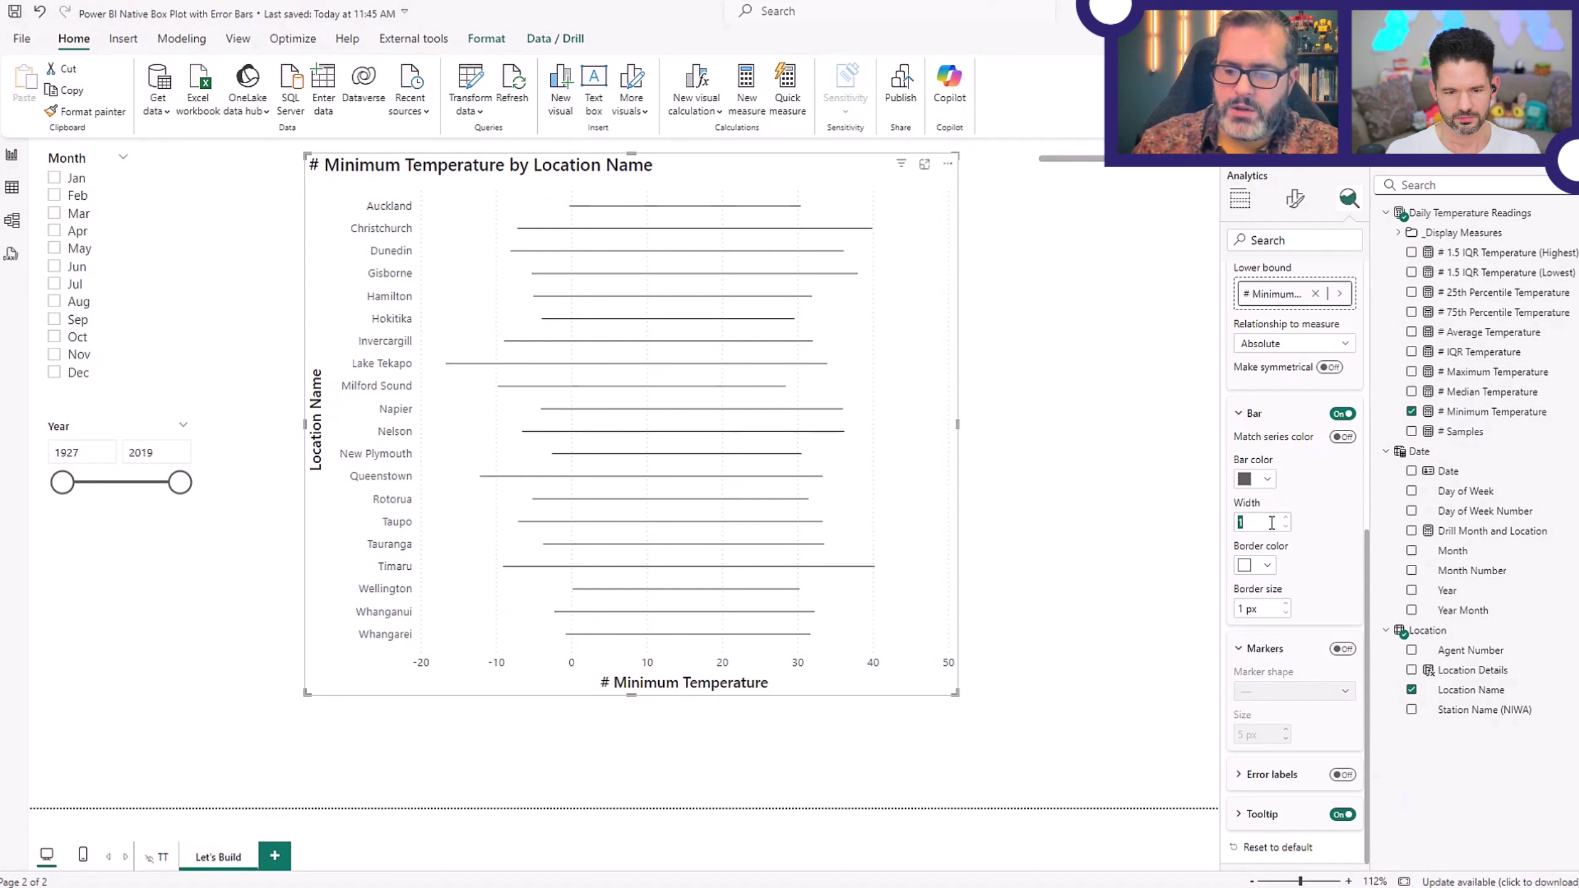
type("10")
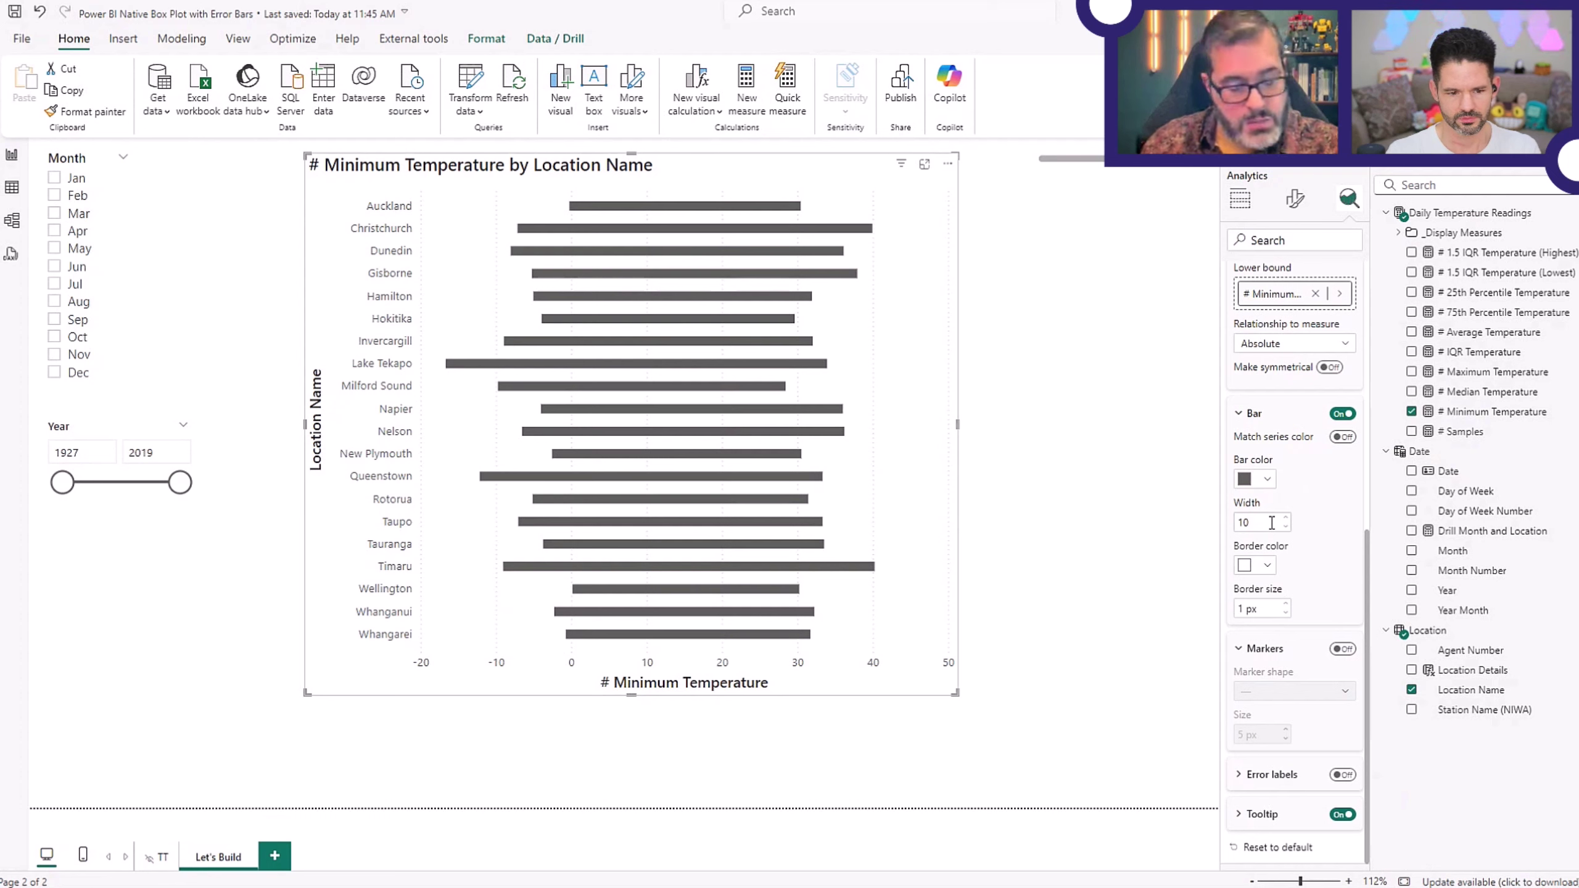
left_click(1271, 523)
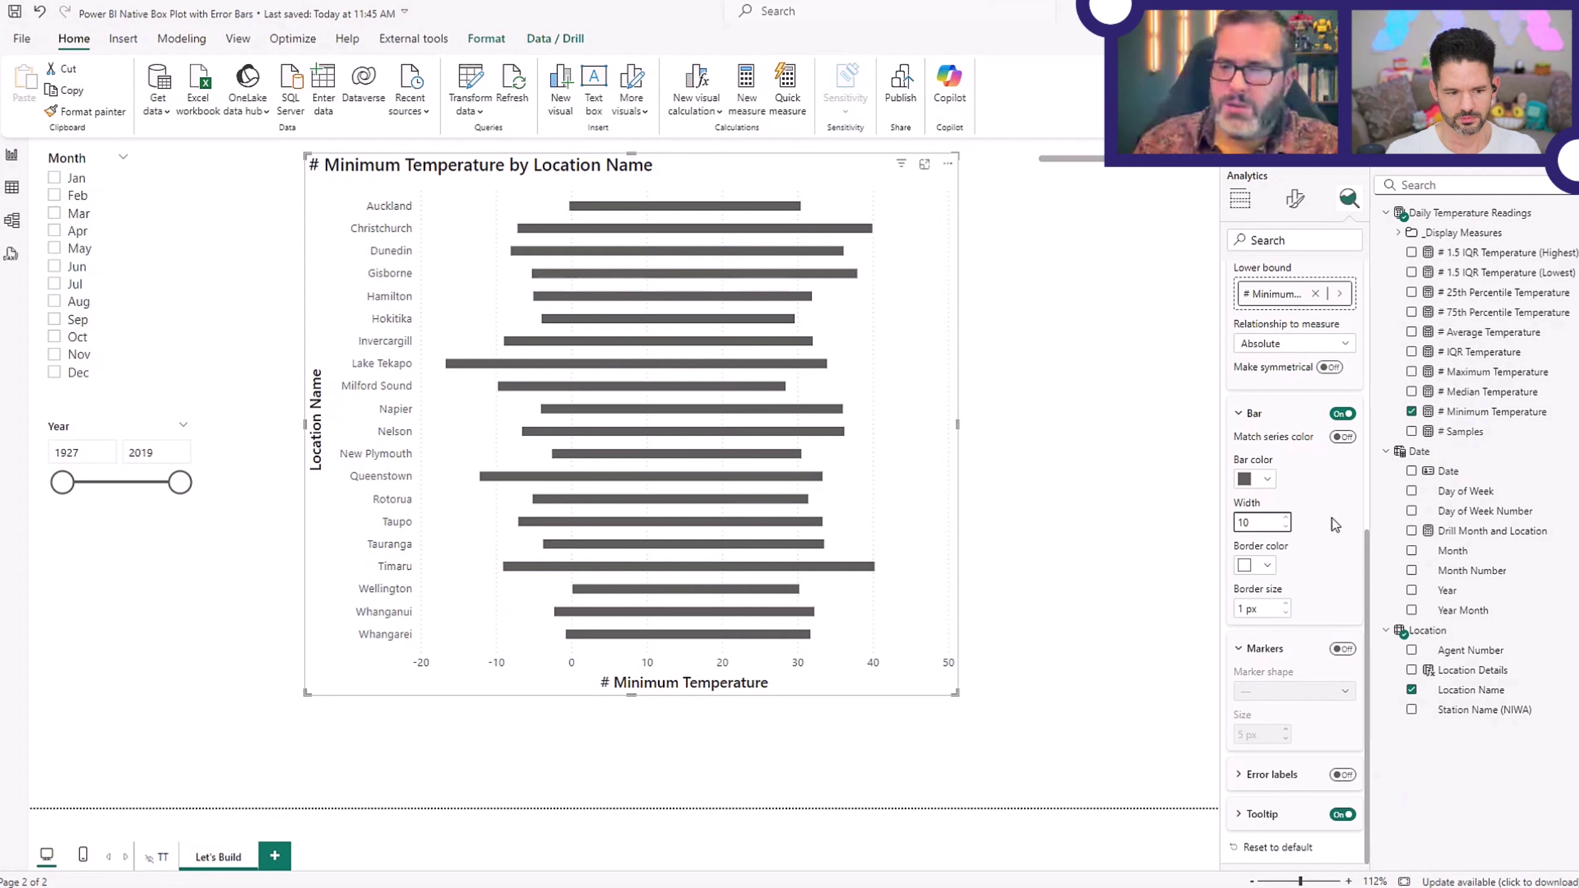
left_click(1332, 518)
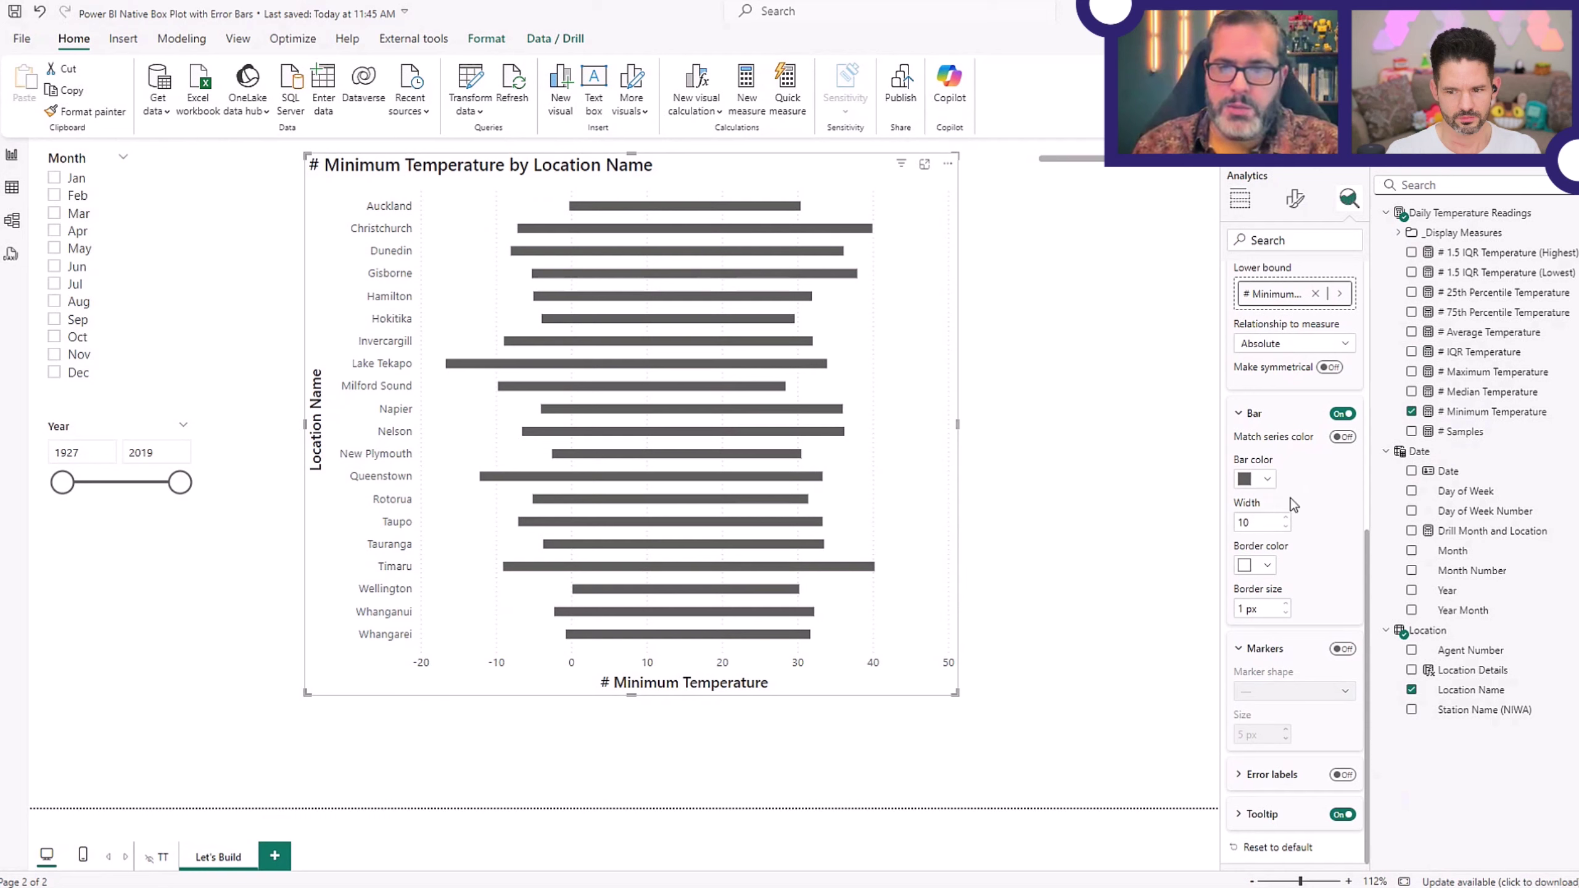
Color the error bars White, 20% darker and give them a darker grey border.
left_click(1265, 566)
left_click(1262, 486)
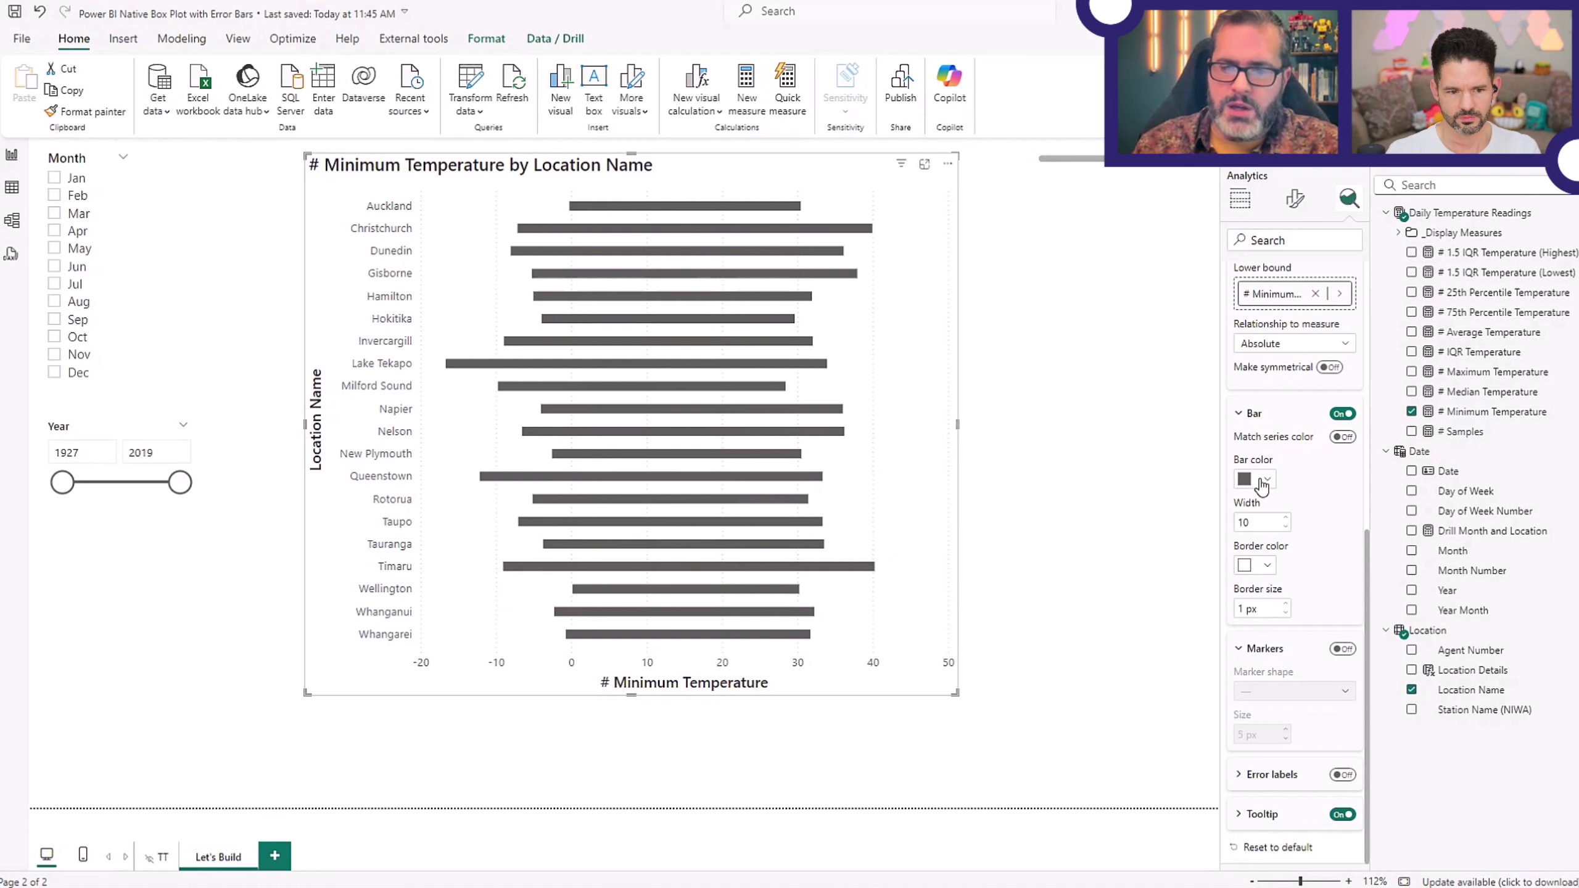
left_click(1262, 482)
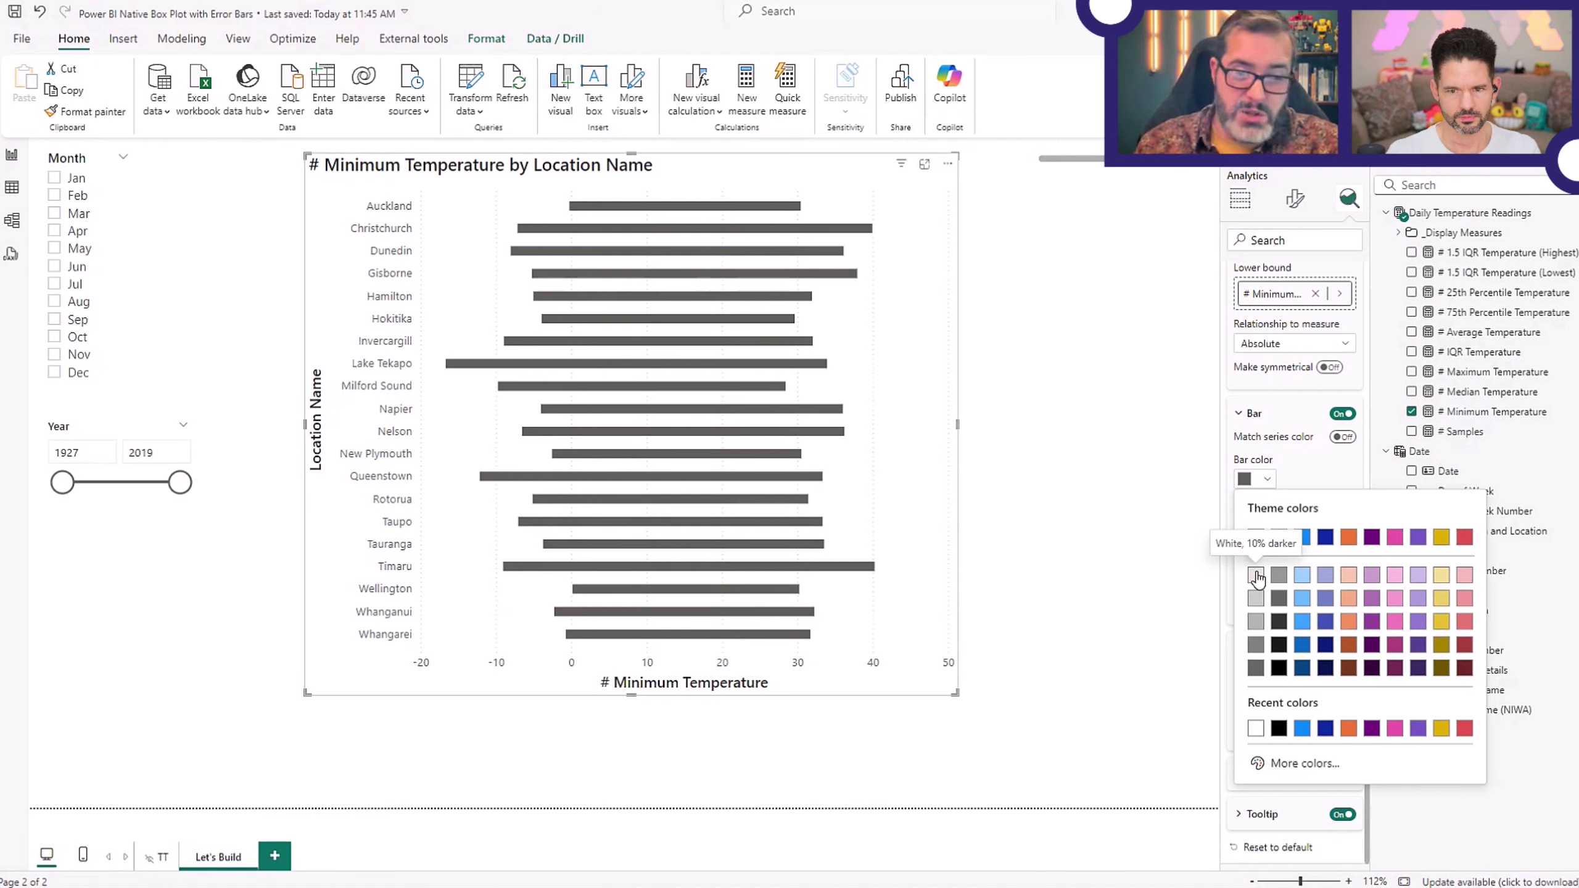
left_click(1328, 485)
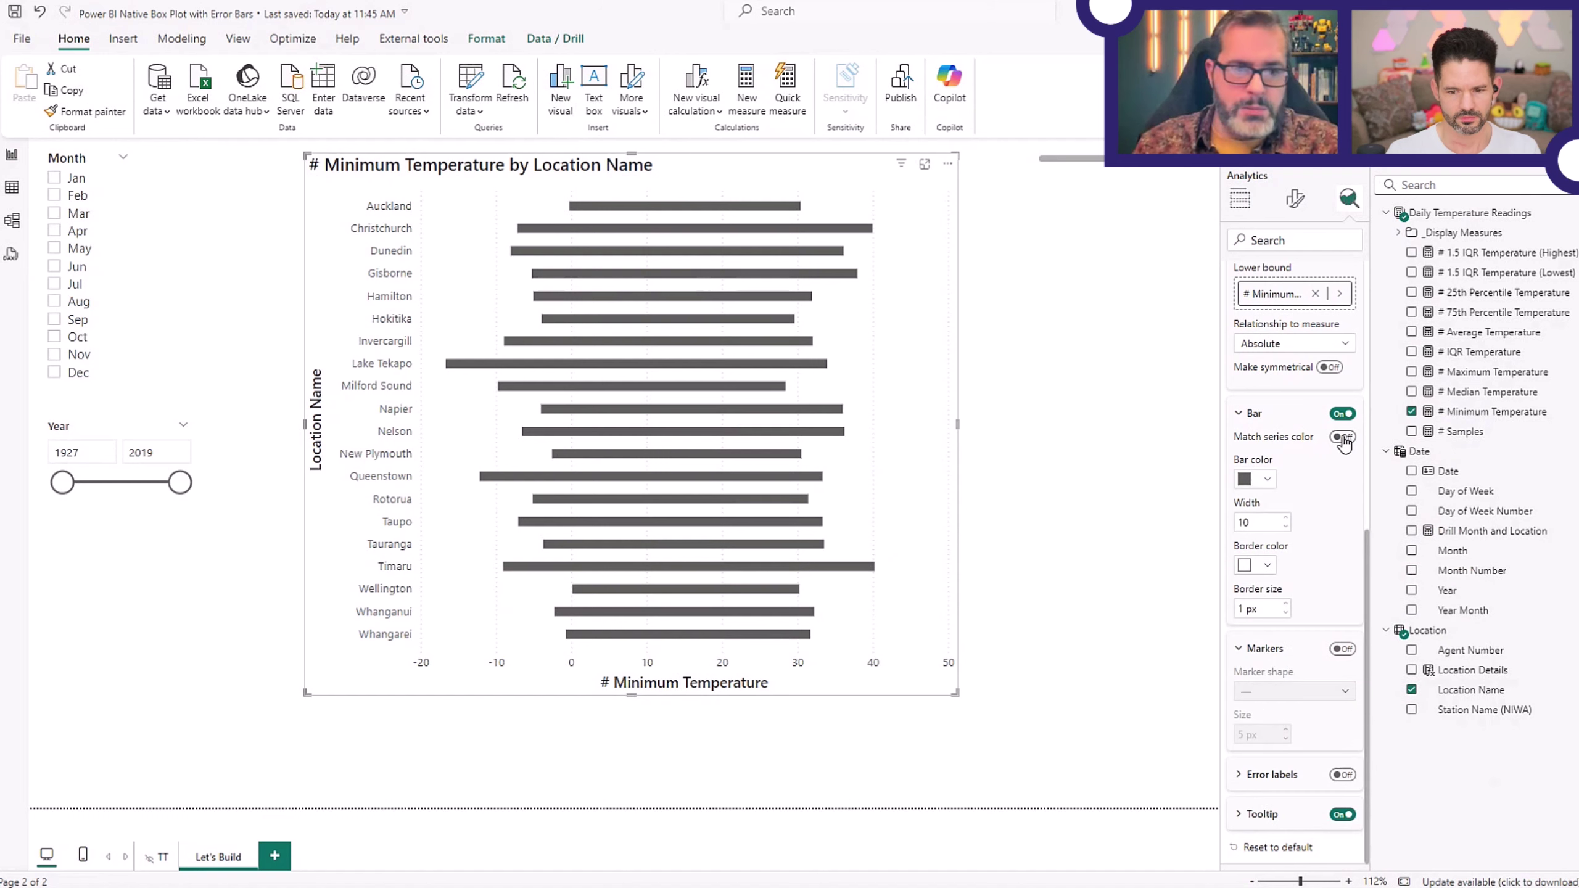
left_click(1268, 480)
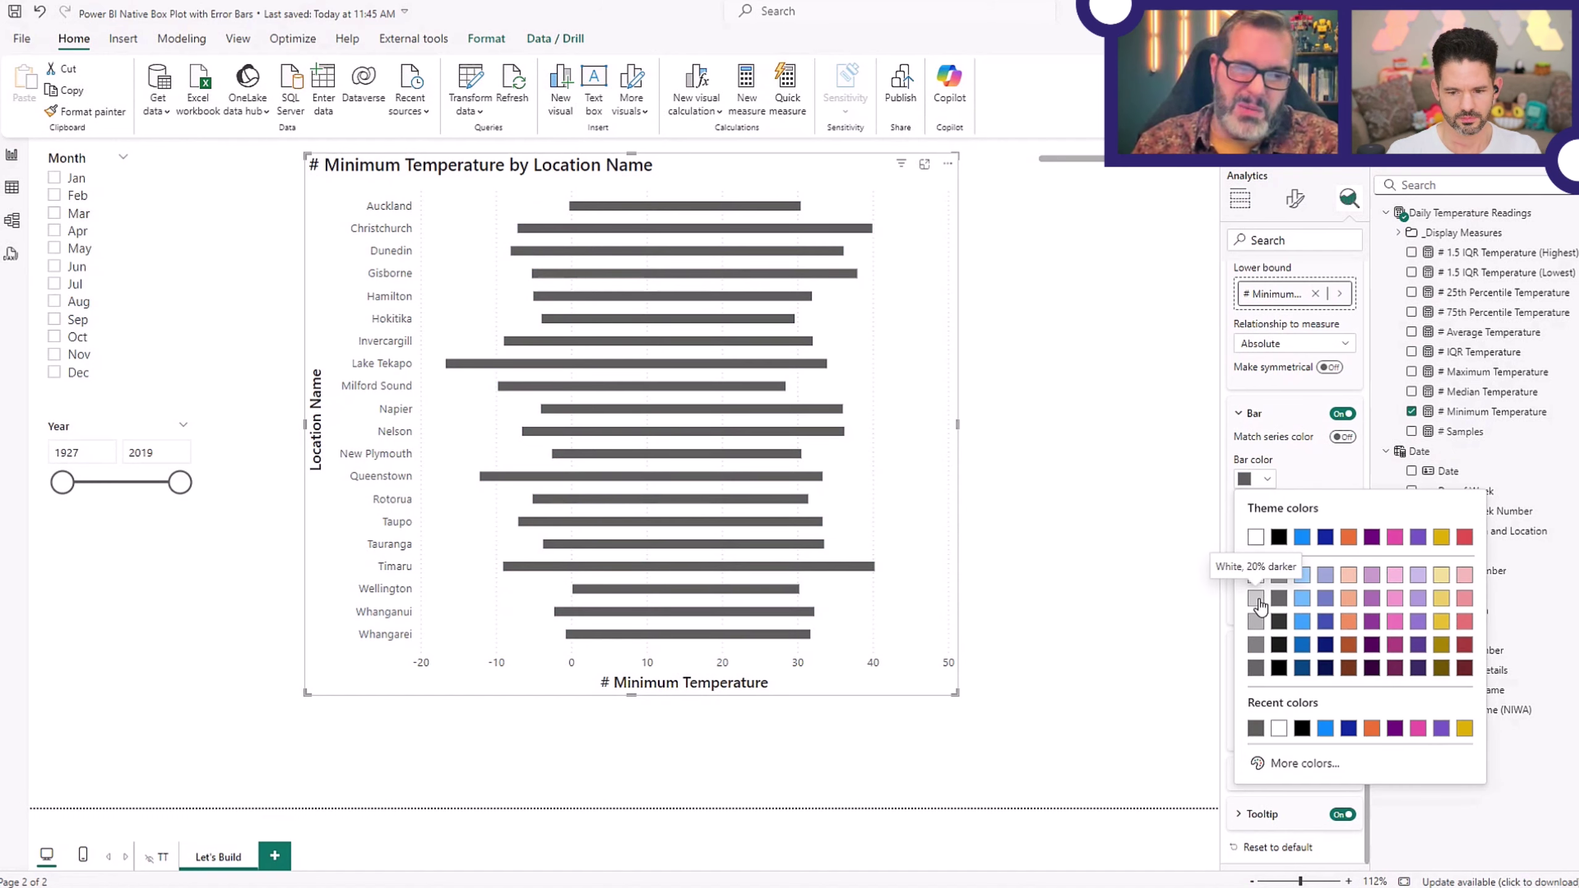
left_click(1256, 600)
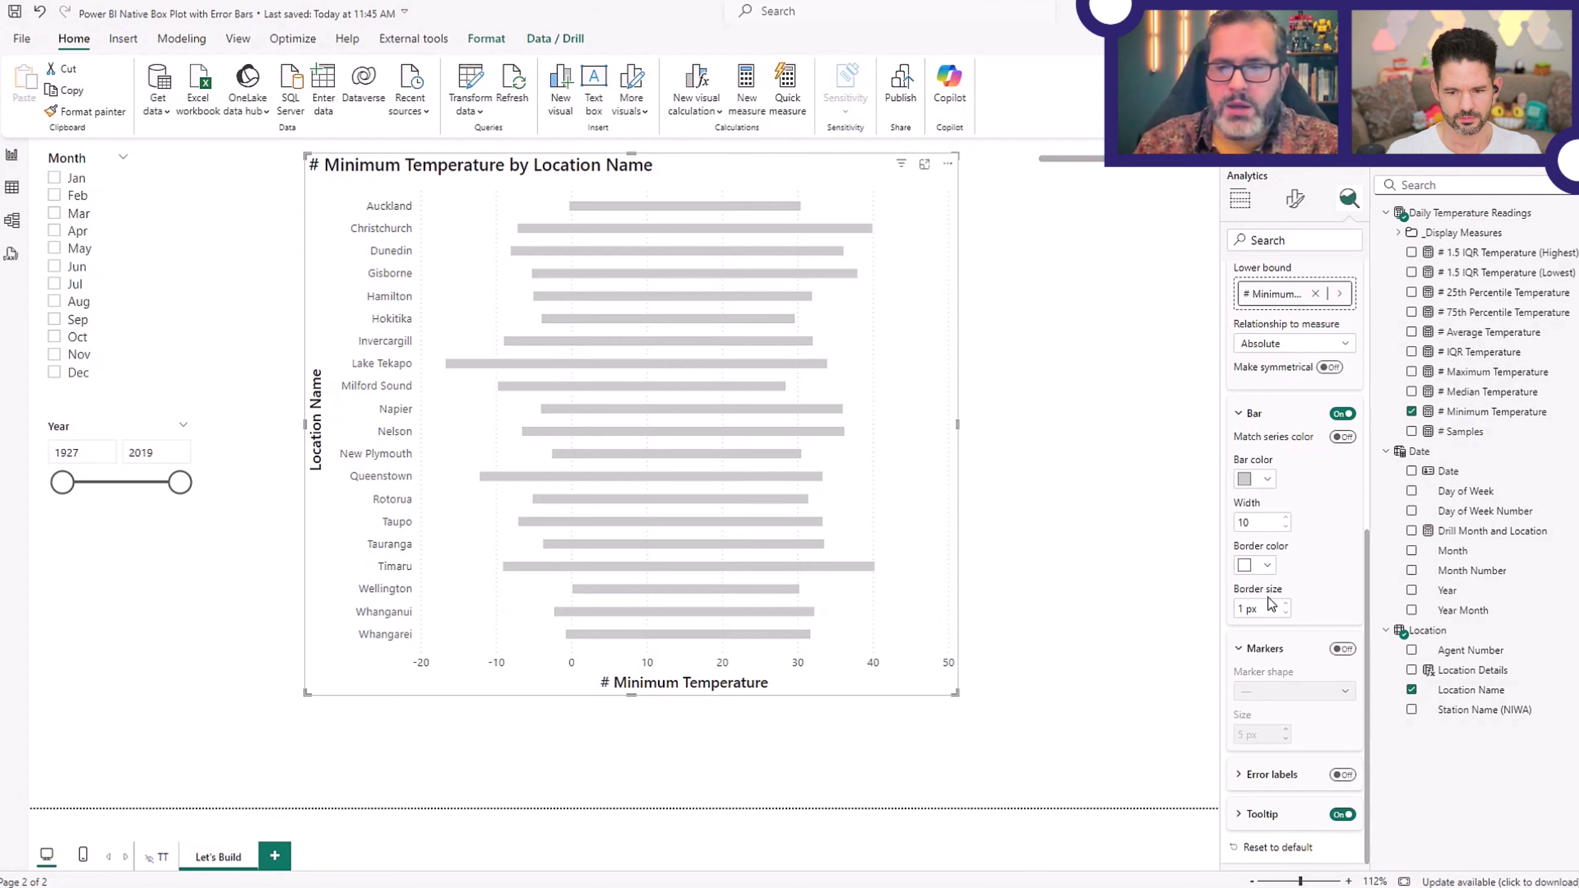
left_click(1268, 566)
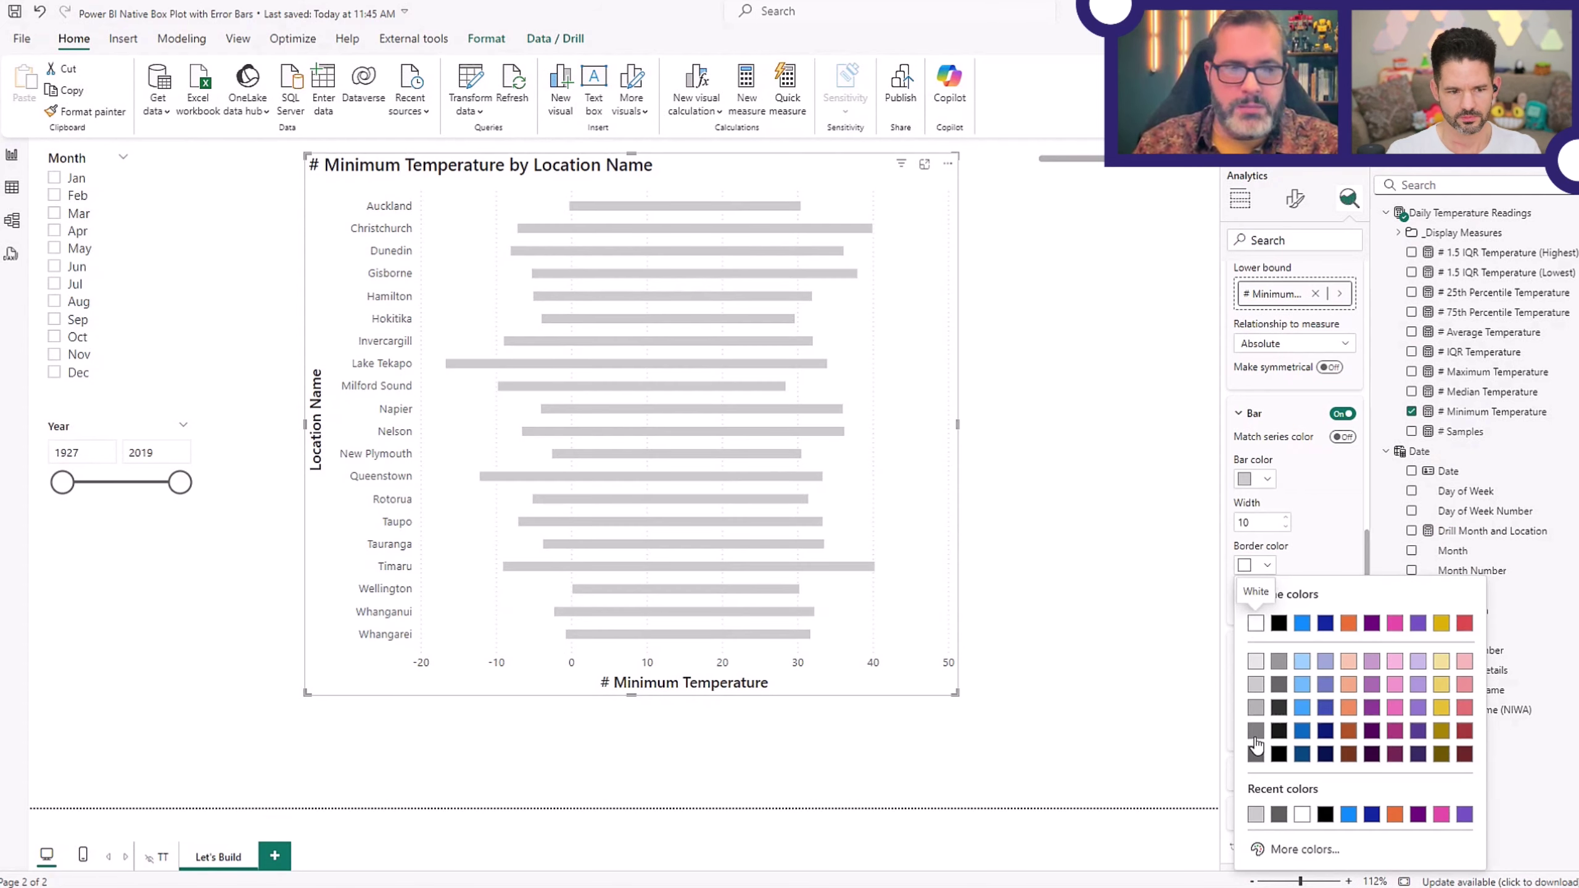
left_click(1257, 684)
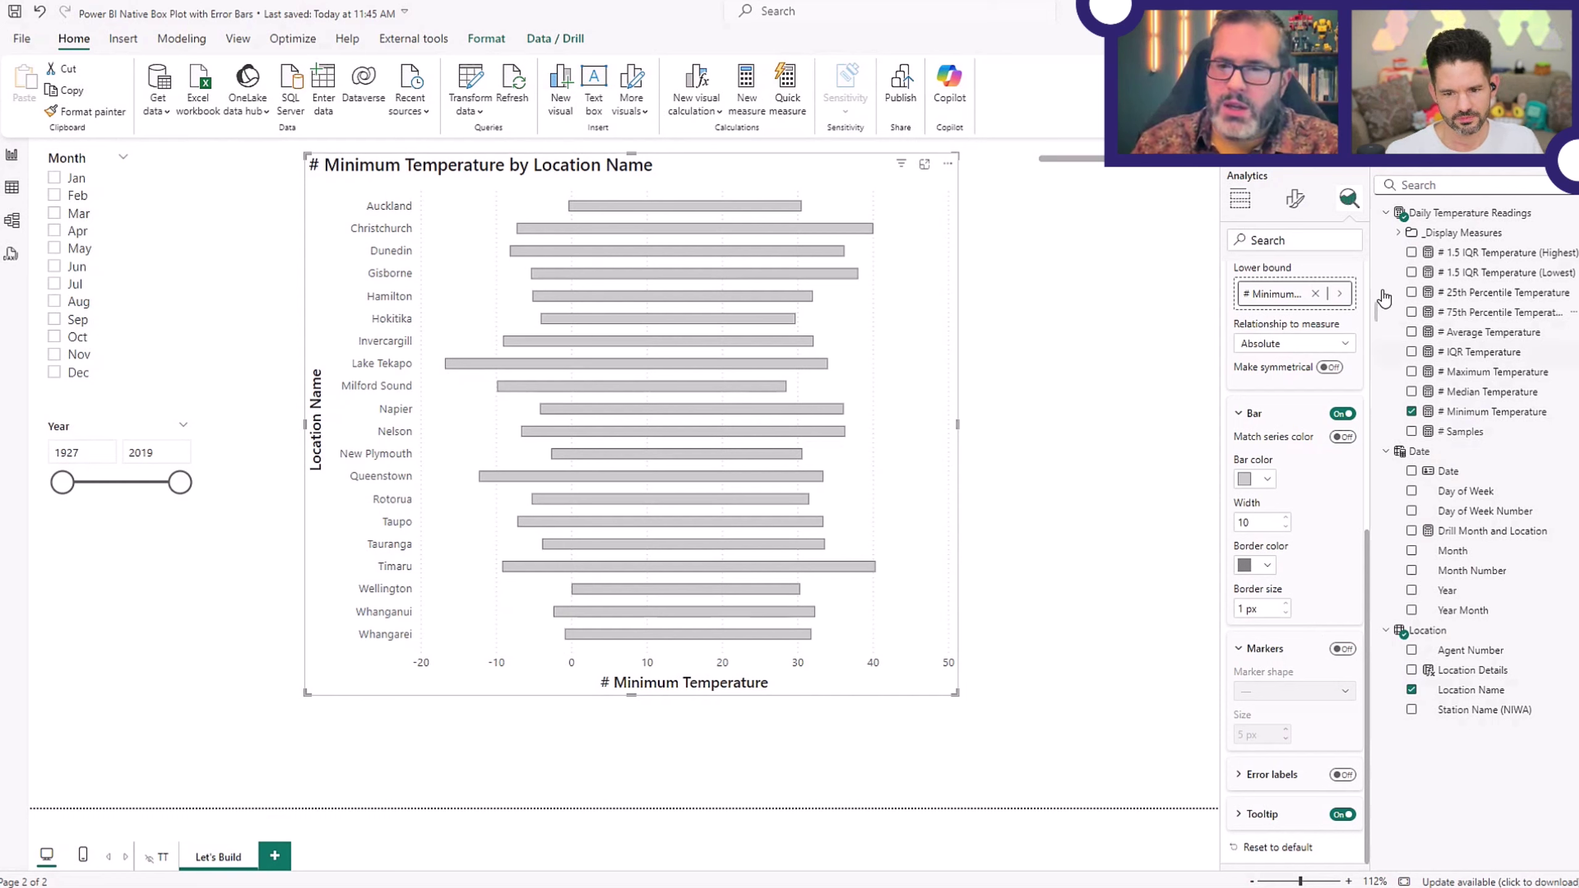
Turn off the X-axis and Y-axis titles on the minimum temperature chart.
left_click(1294, 198)
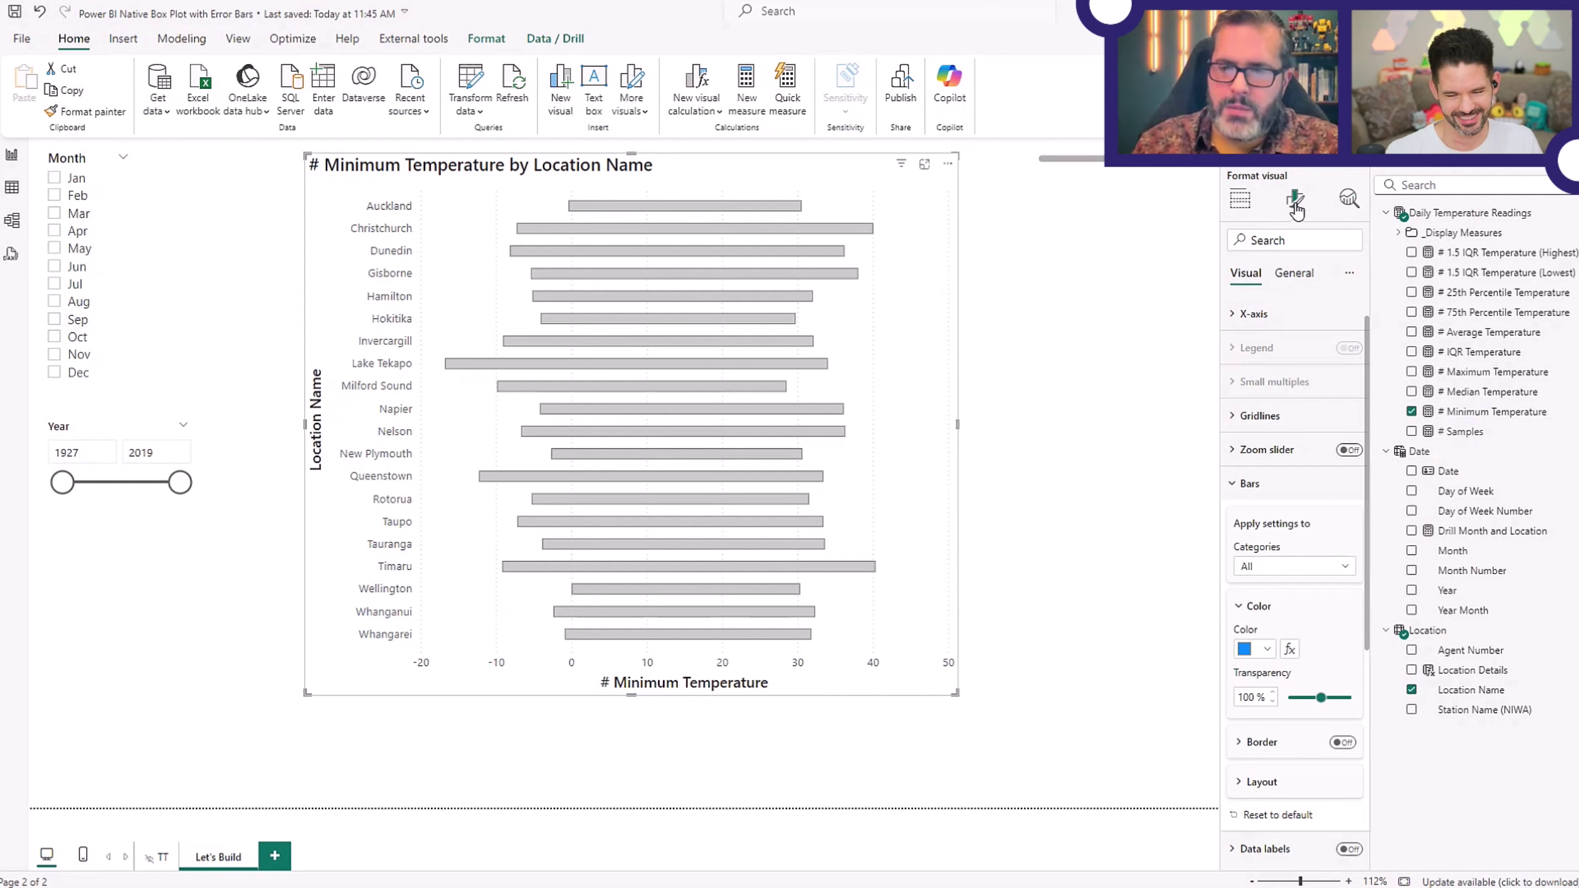
left_click(1253, 314)
left_click(1342, 567)
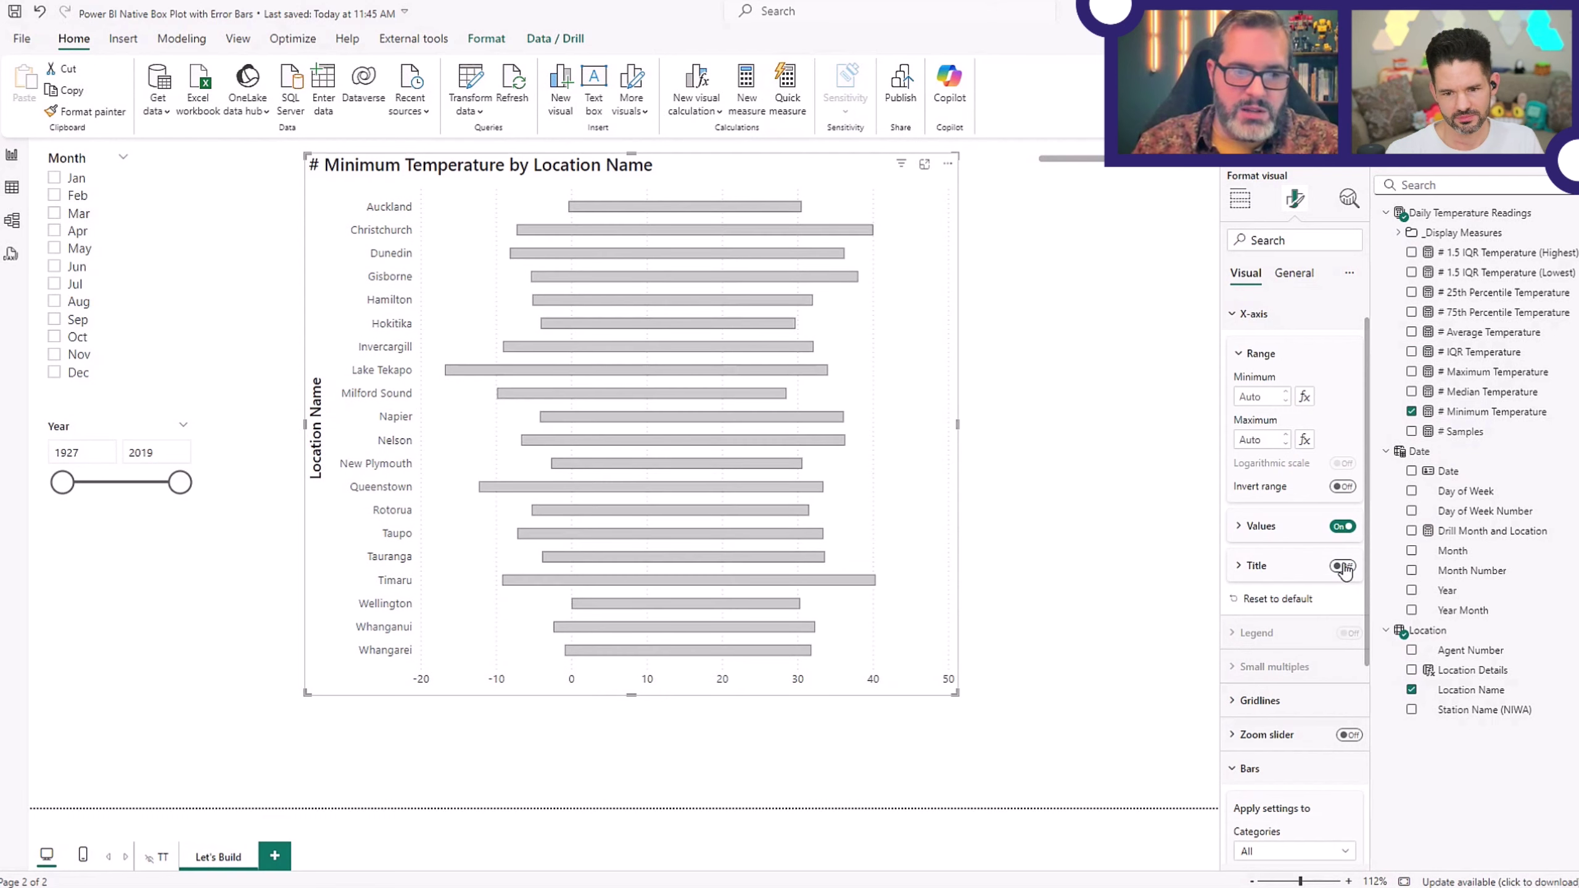
scroll(1271, 553, "down", 3)
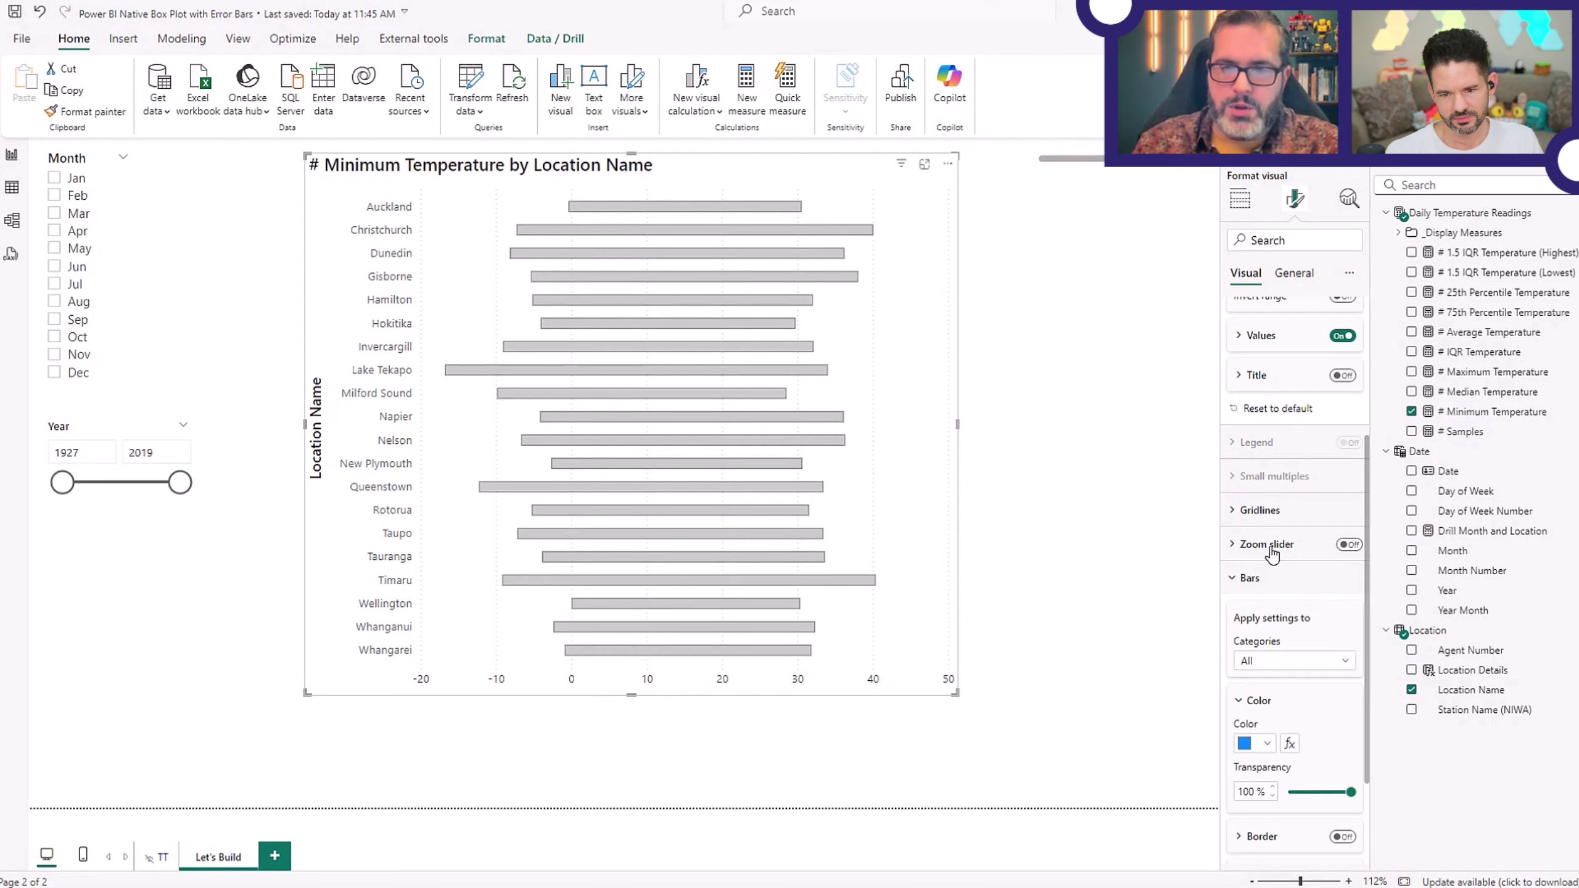
scroll(1271, 553, "up", 5)
left_click(1253, 314)
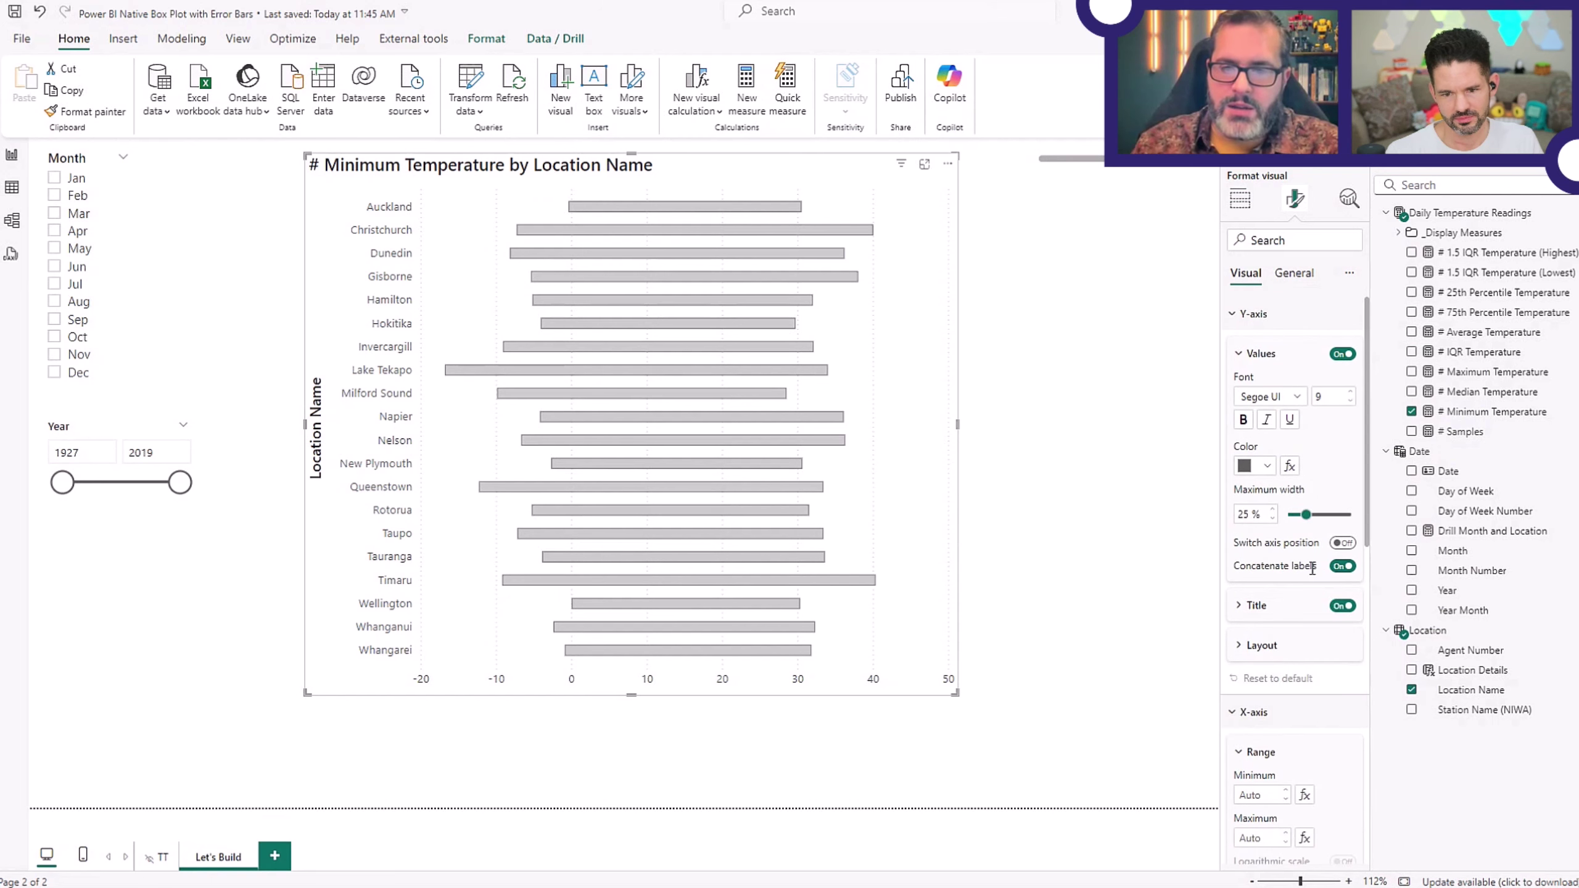
left_click(1338, 607)
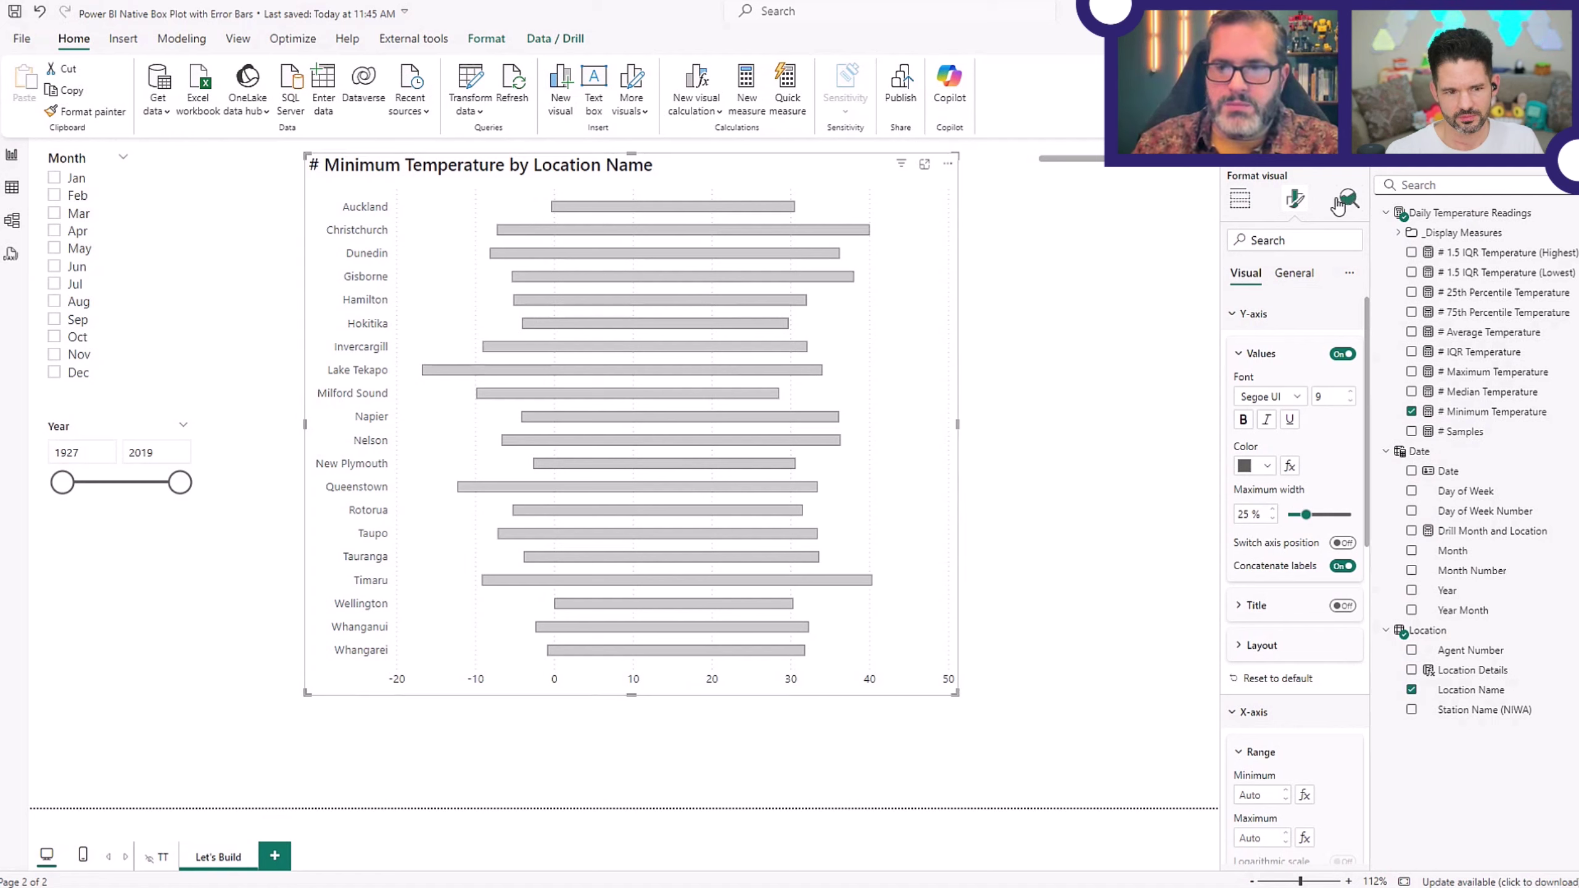
Change the chart title to "Temperature Range by Location".
left_click(1293, 273)
left_click(1274, 347)
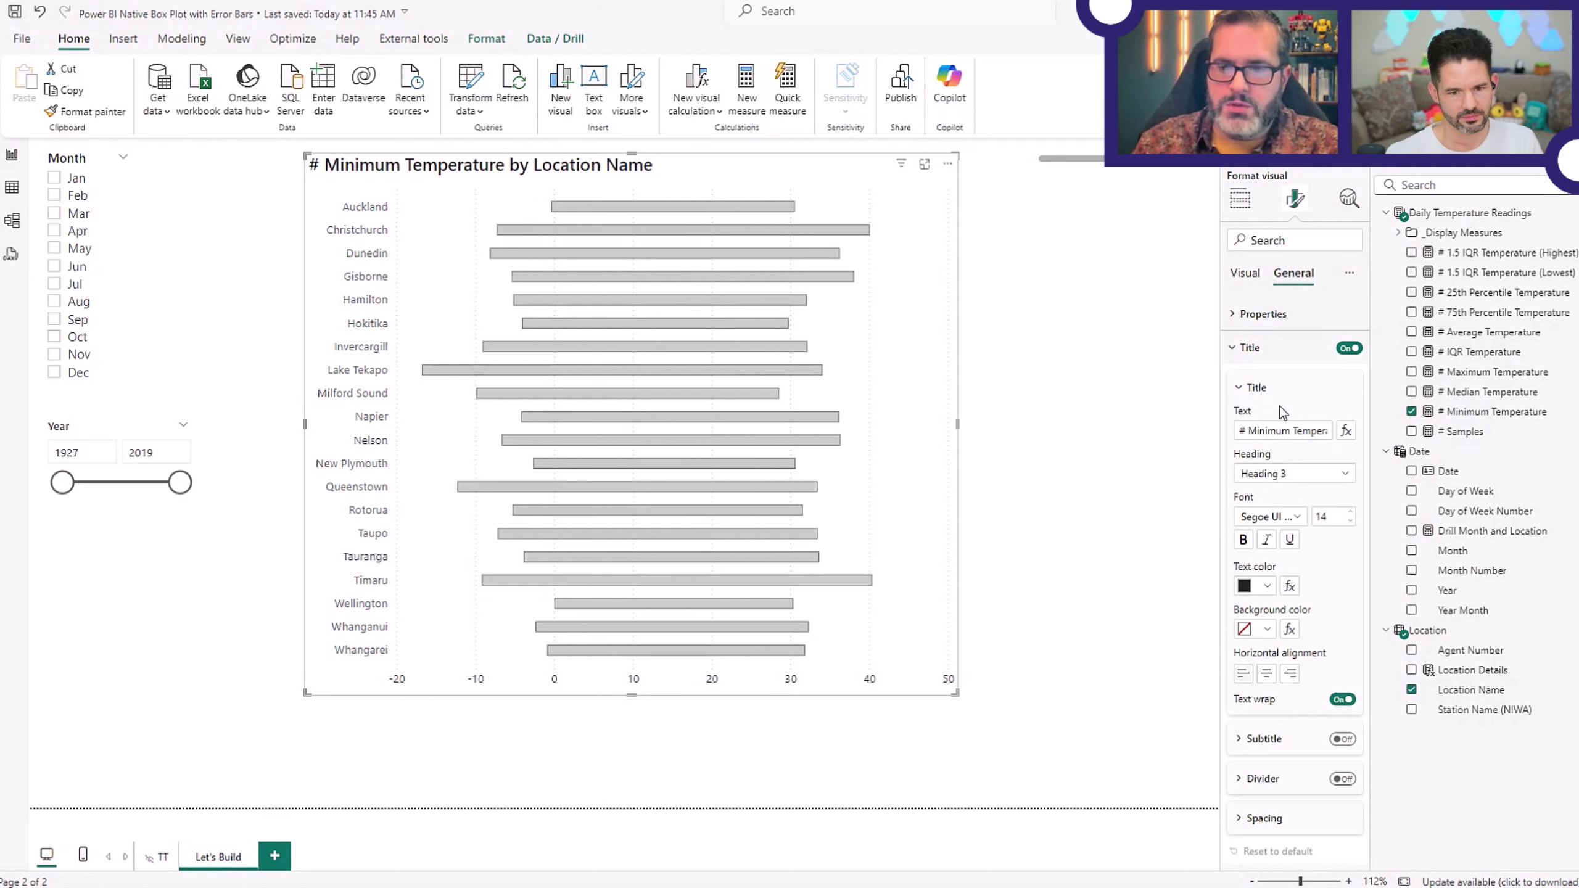
left_click(1292, 431)
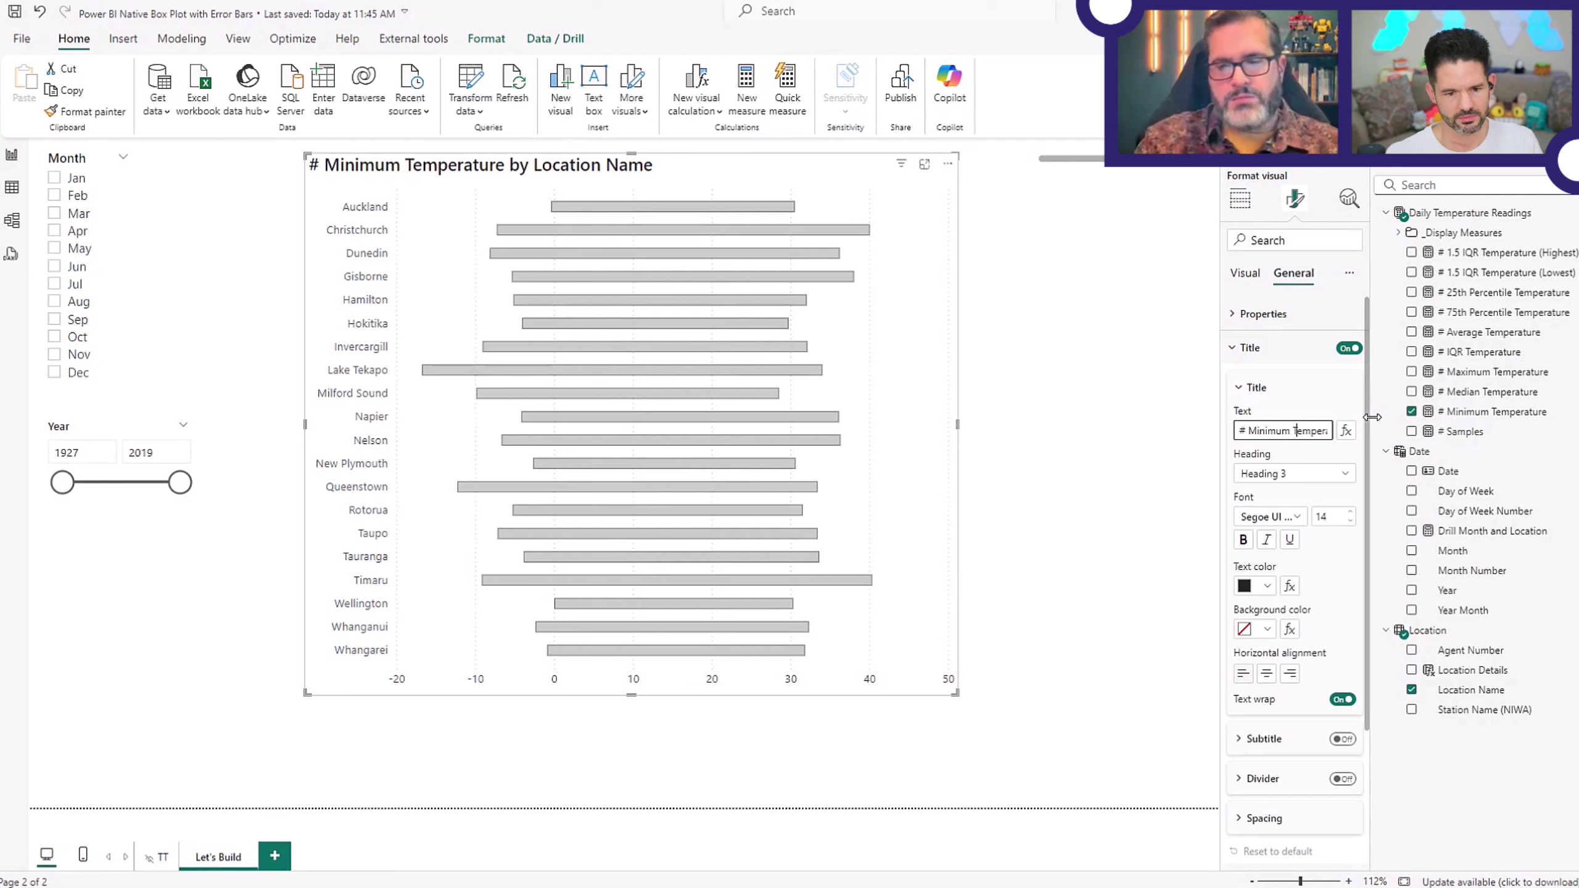
key("shift+Home")
key("BackSpace")
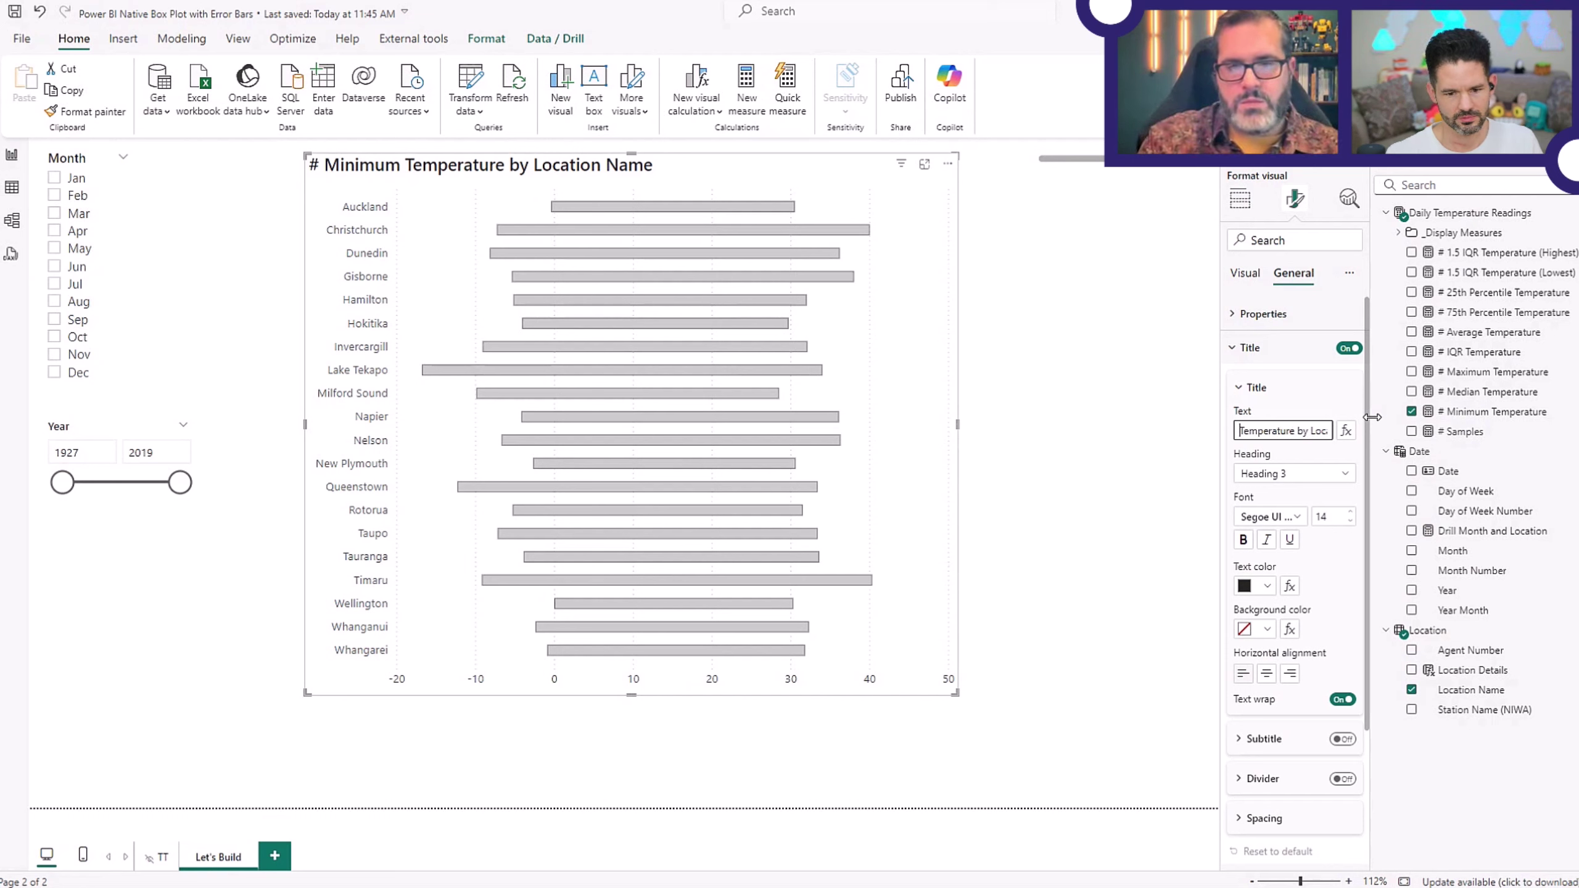
key("ctrl+Right")
type("Range")
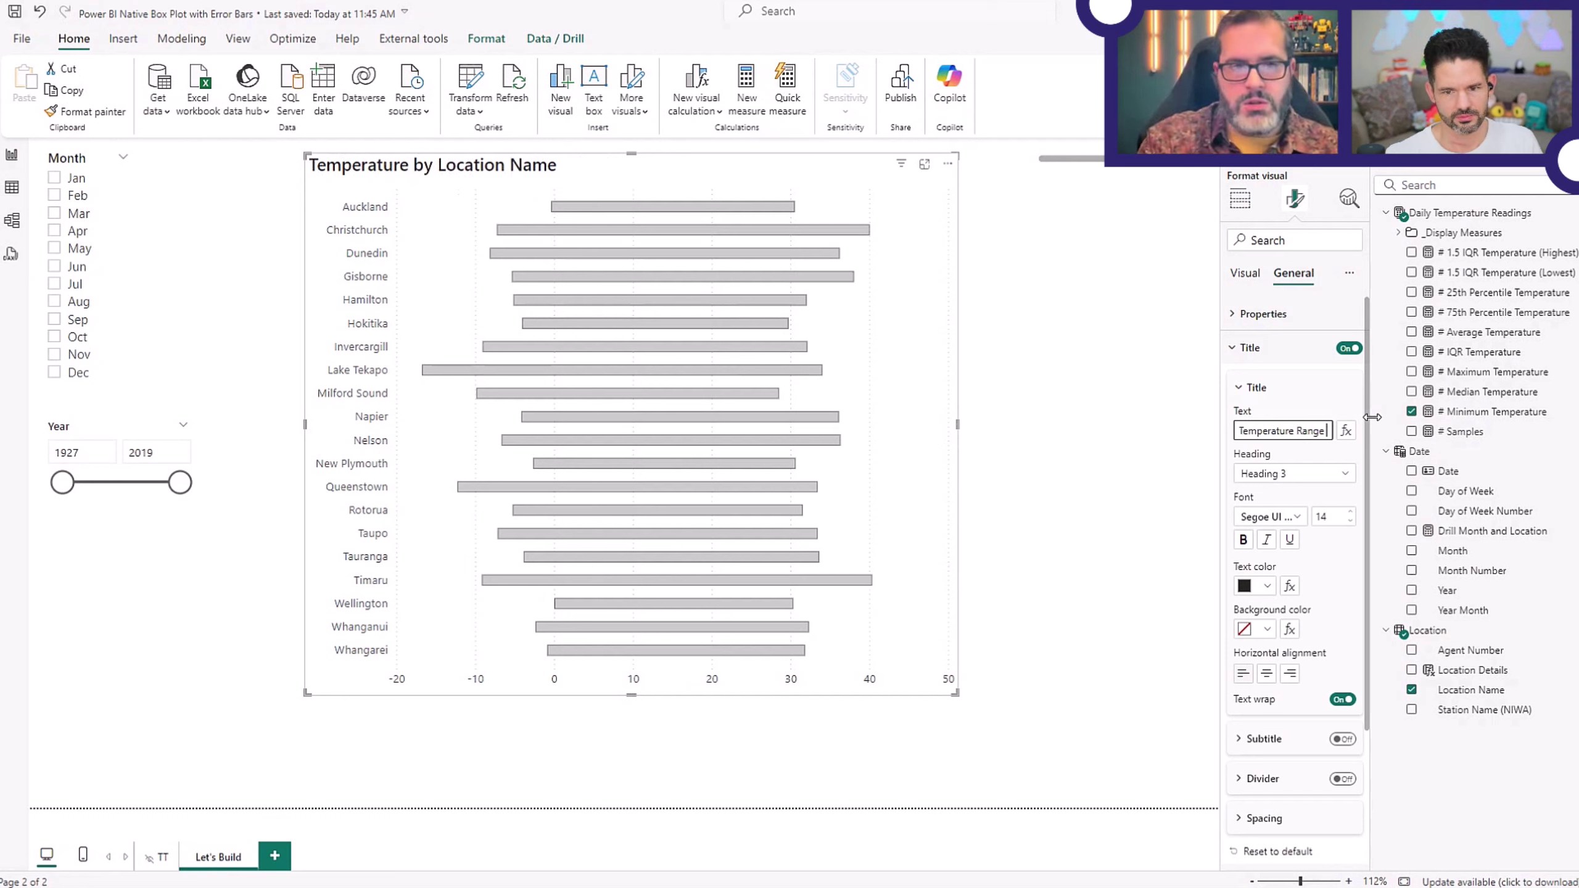
key("End")
key("BackSpace")
key("BackSpace")
key("BackSpace")
key("BackSpace")
key("BackSpace")
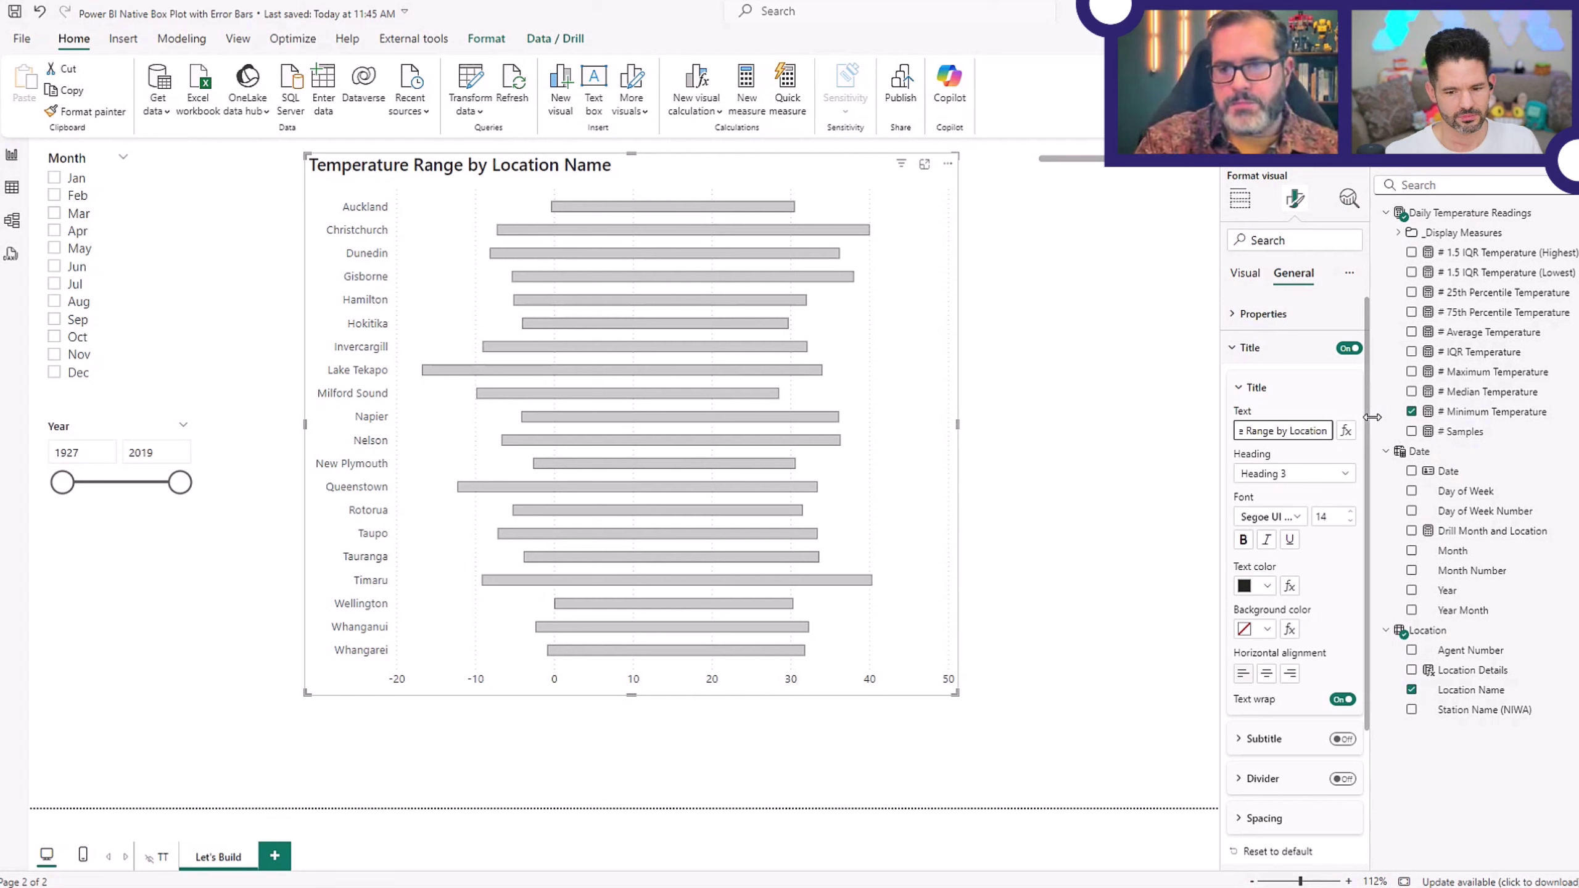
Shrink the Temperature Range by Location chart and stretch the collapsed statistics visual downward until its rows from Minimum to # Samples show.
left_click(997, 555)
left_click(948, 696)
left_click_drag(953, 695, 765, 613)
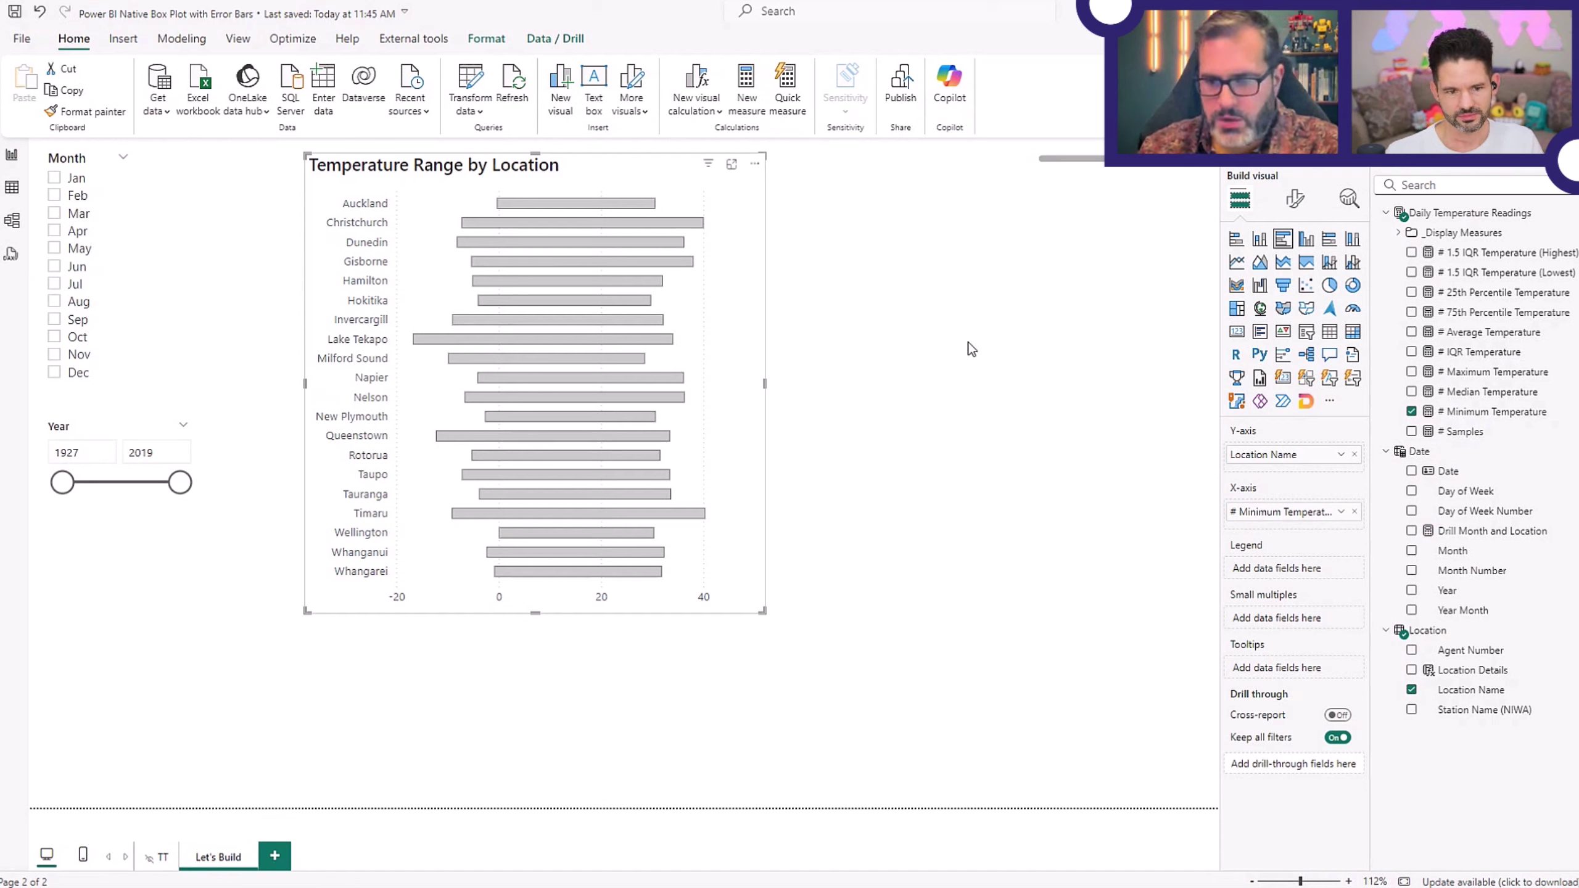
left_click(1348, 200)
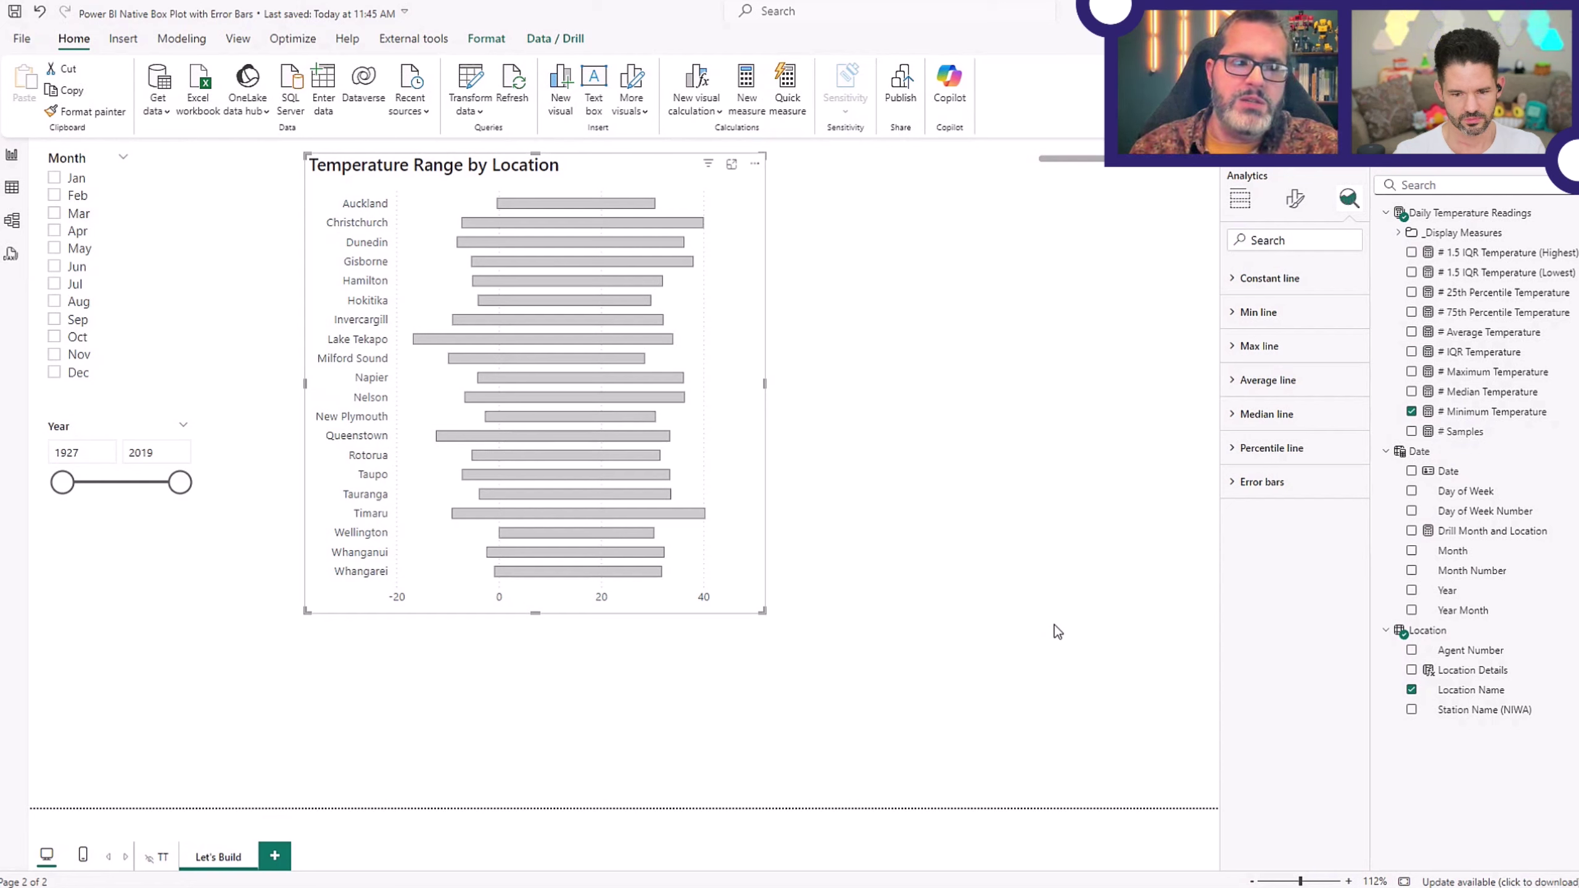
left_click(1080, 156)
left_click_drag(1122, 167, 1149, 373)
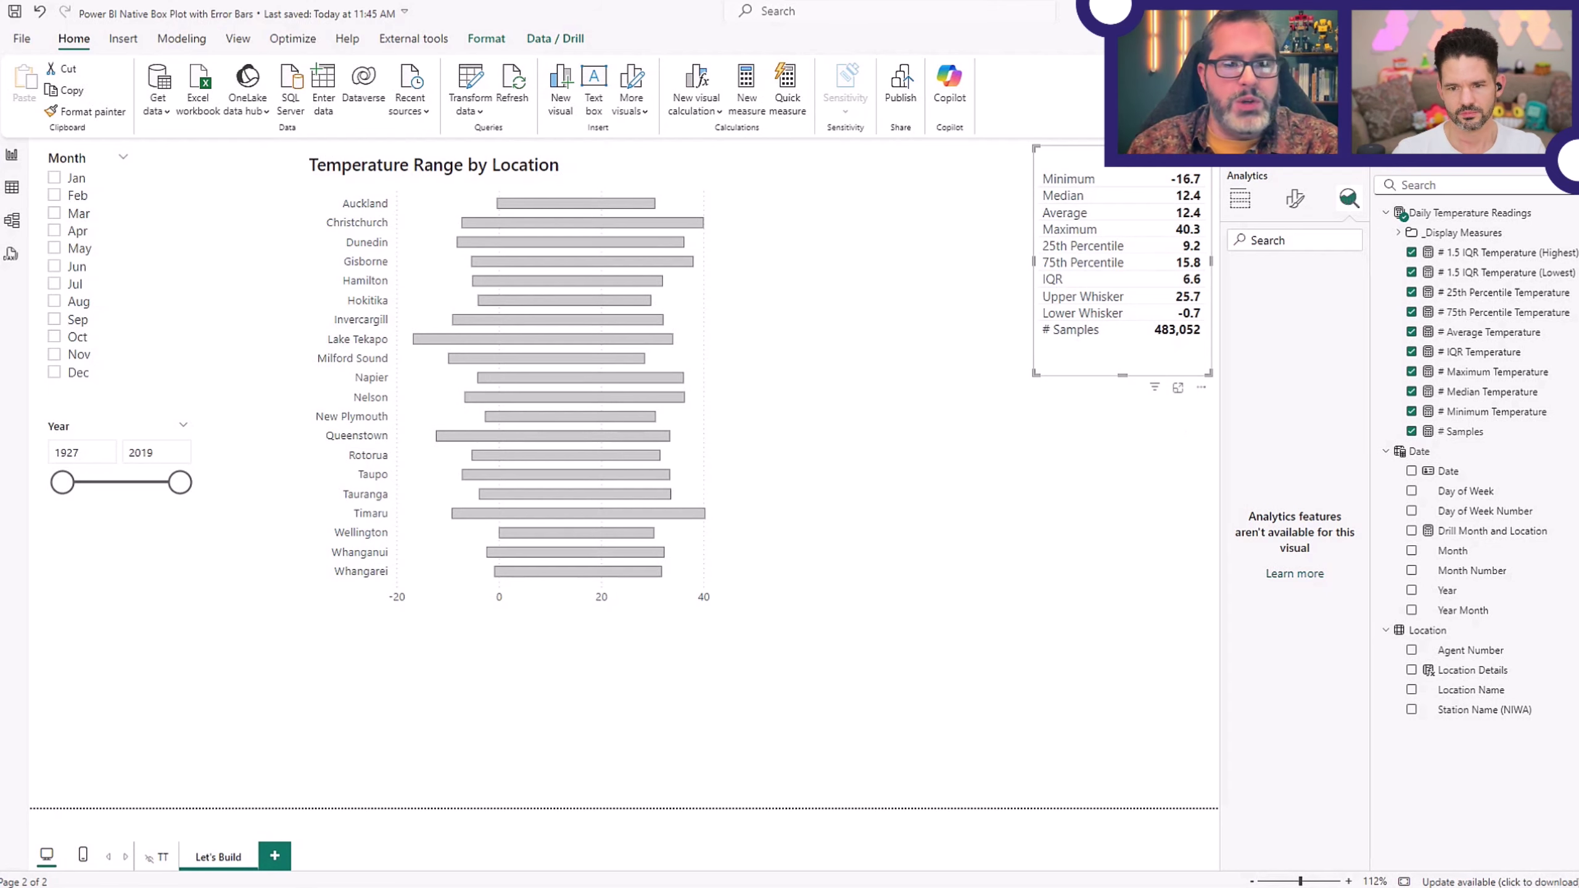
Switch to the browser page "The Boxplot and its pitfalls", maximize it and examine the boxplot definition.
key("alt+Tab")
left_click_drag(170, 52, 897, 100)
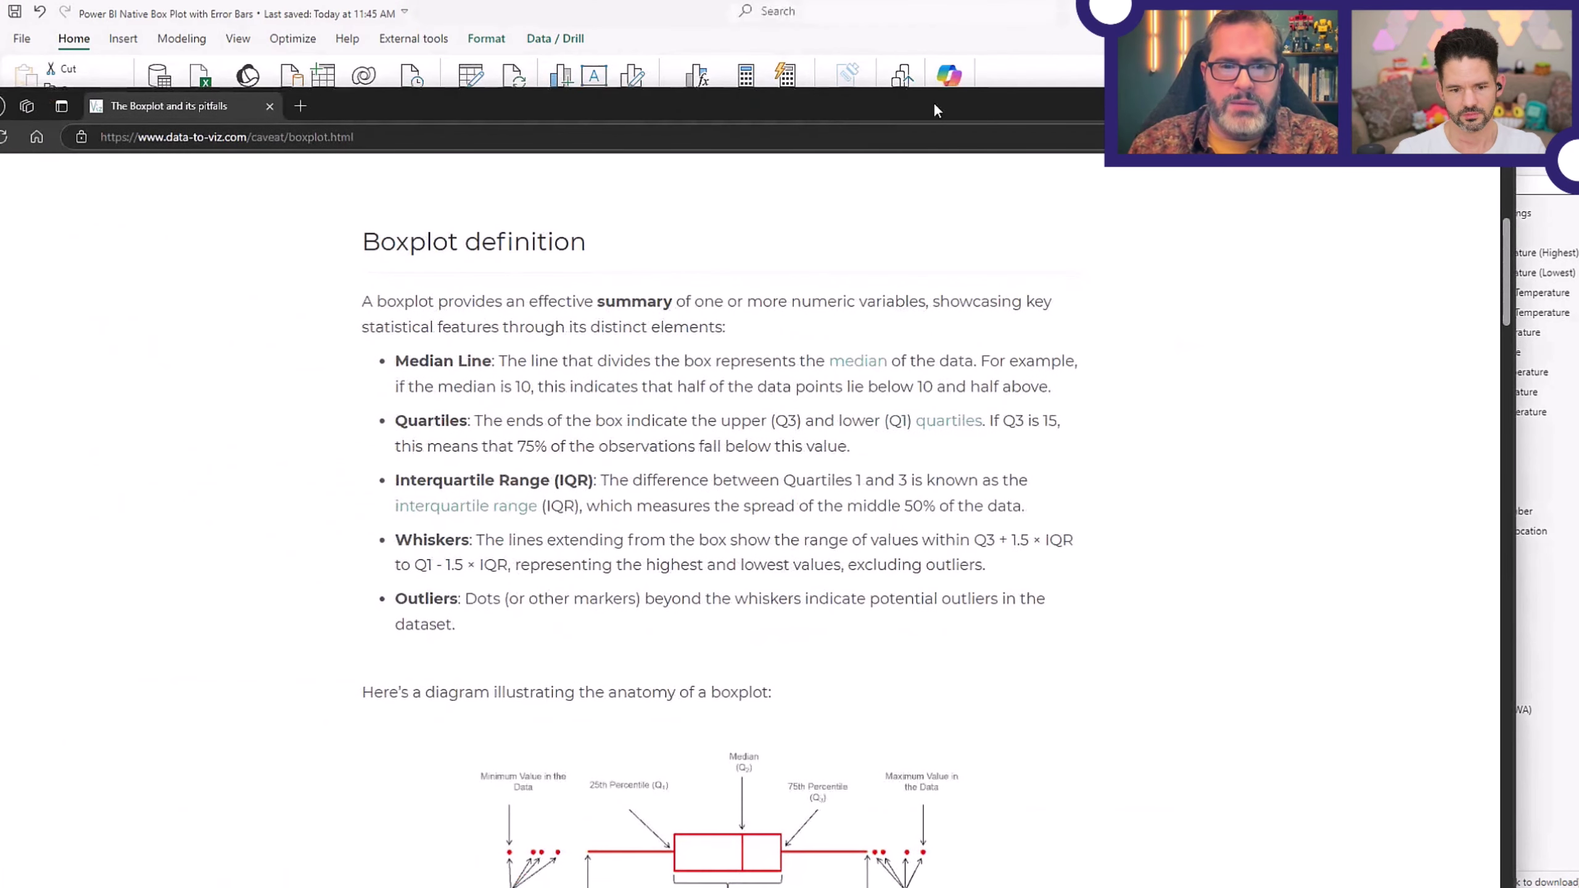
double_click(956, 101)
scroll(1157, 365, "up", 4)
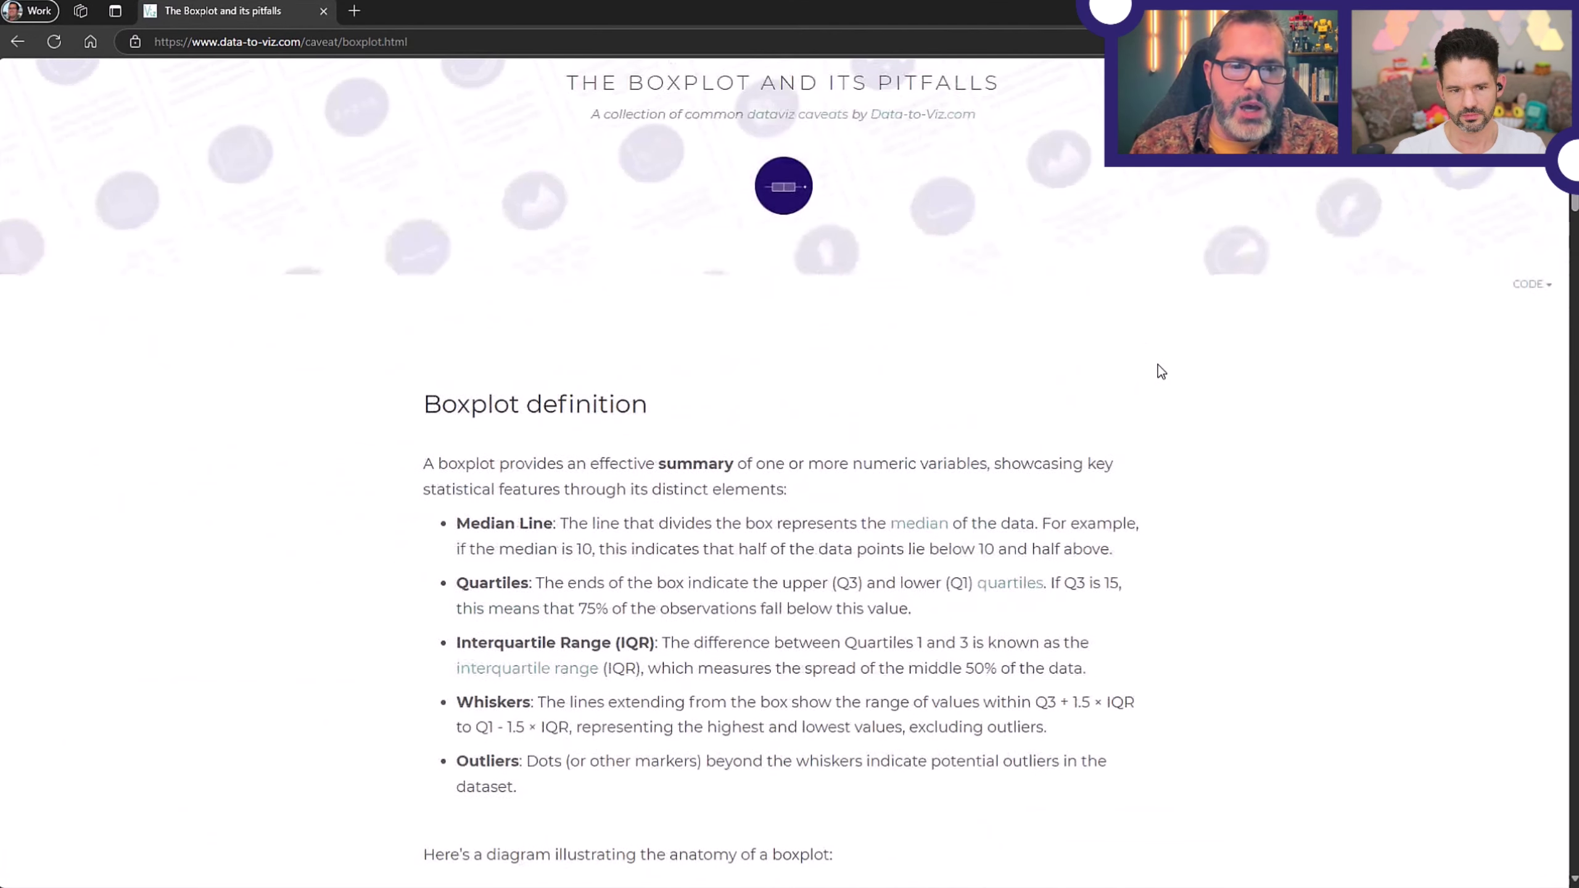
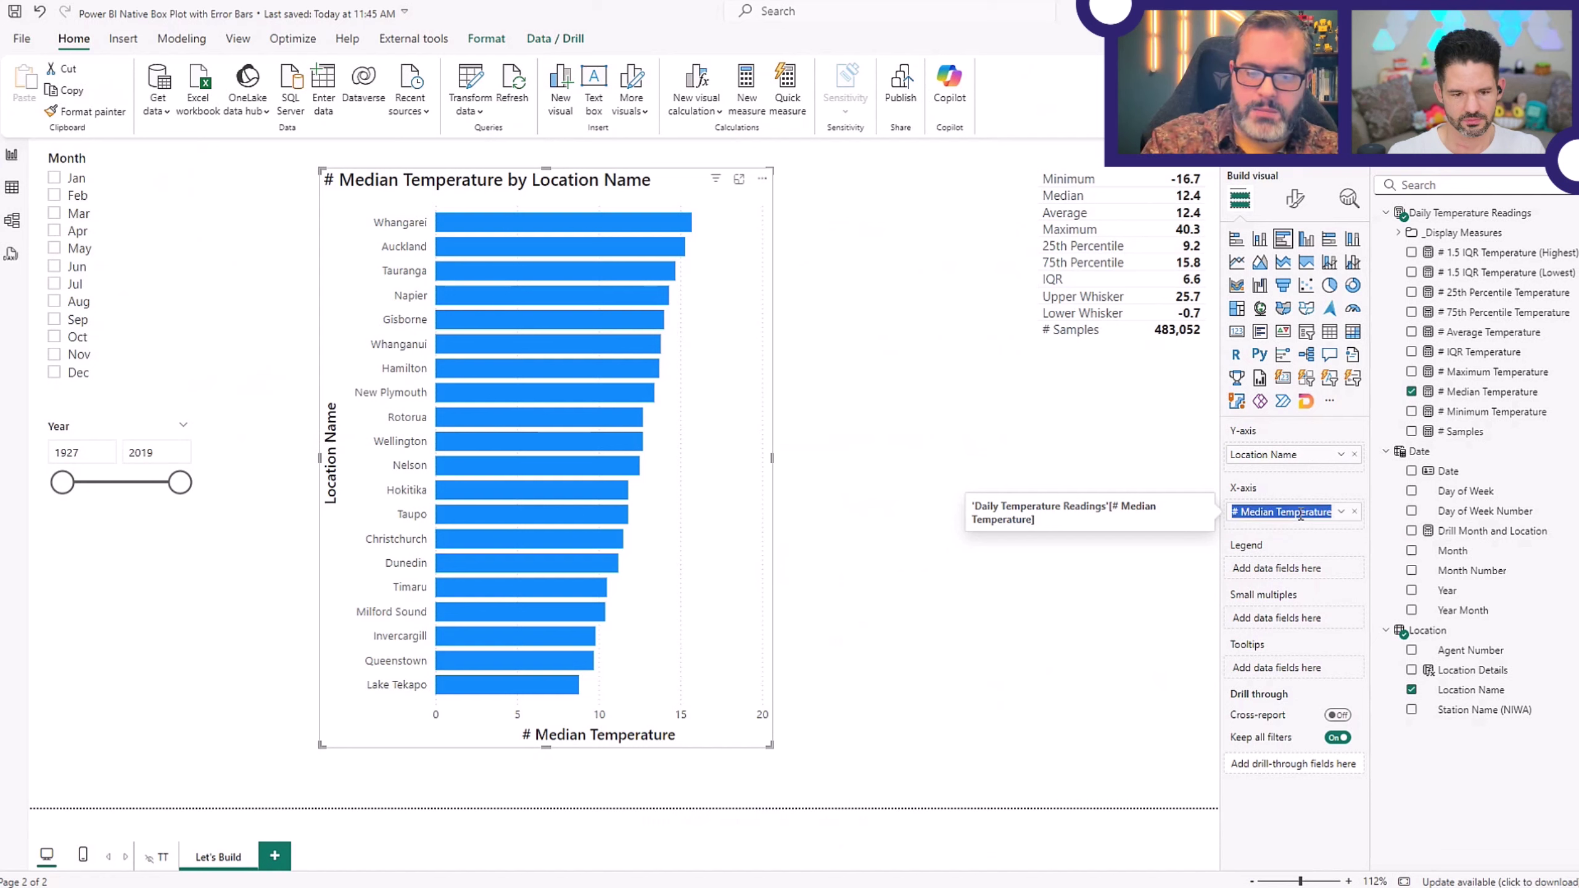
Rename the chart's # Median Temperature X-axis field as Median and turn off both axis titles.
type("Median")
key("Return")
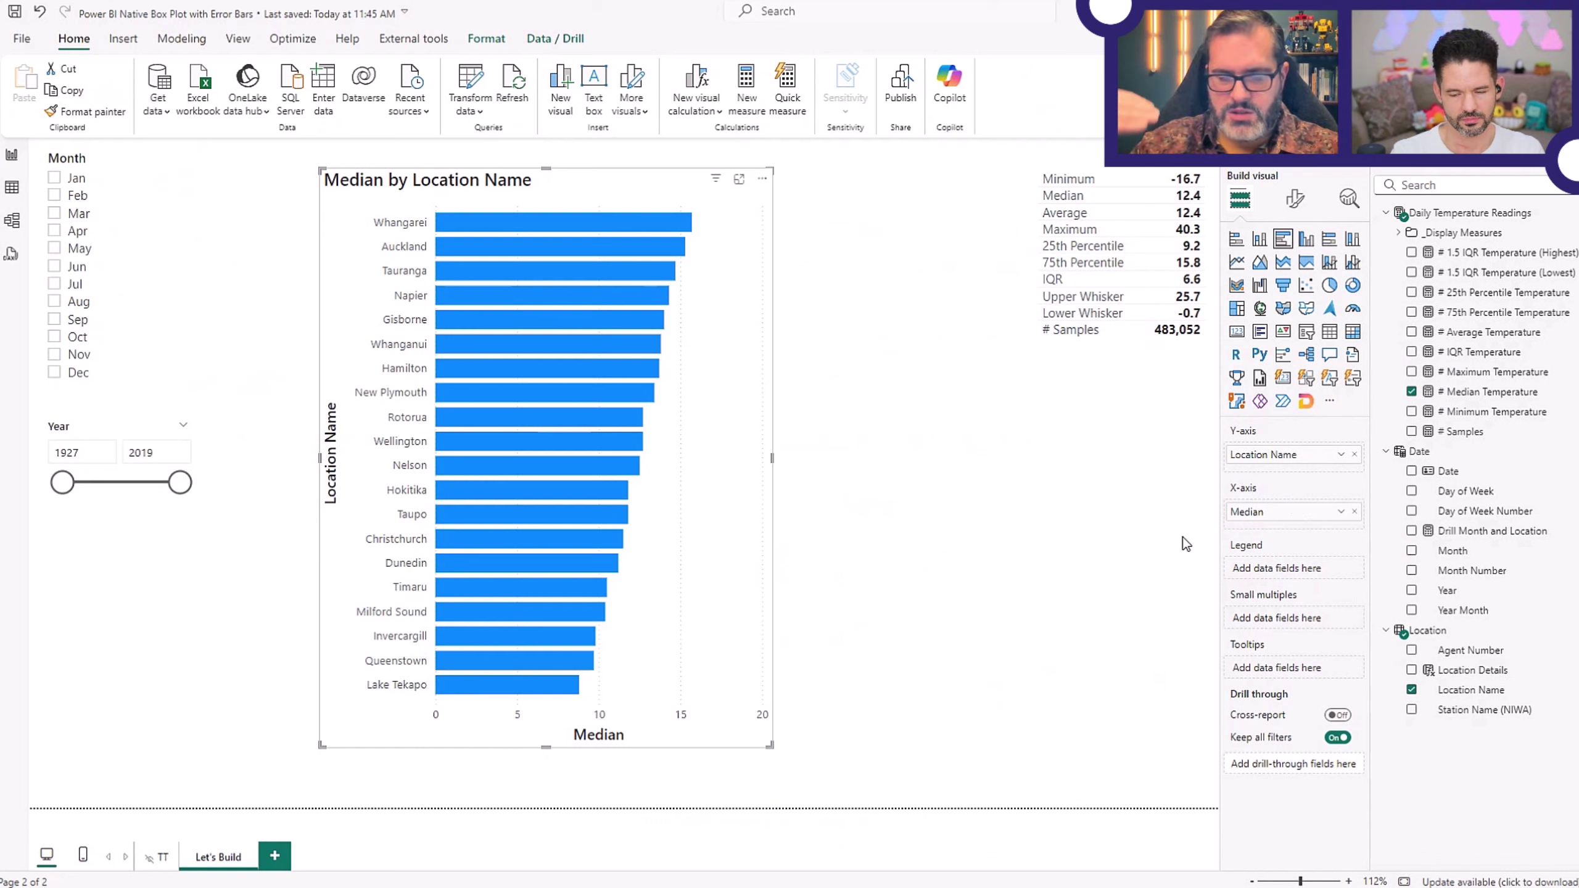
left_click(1294, 200)
left_click(1268, 314)
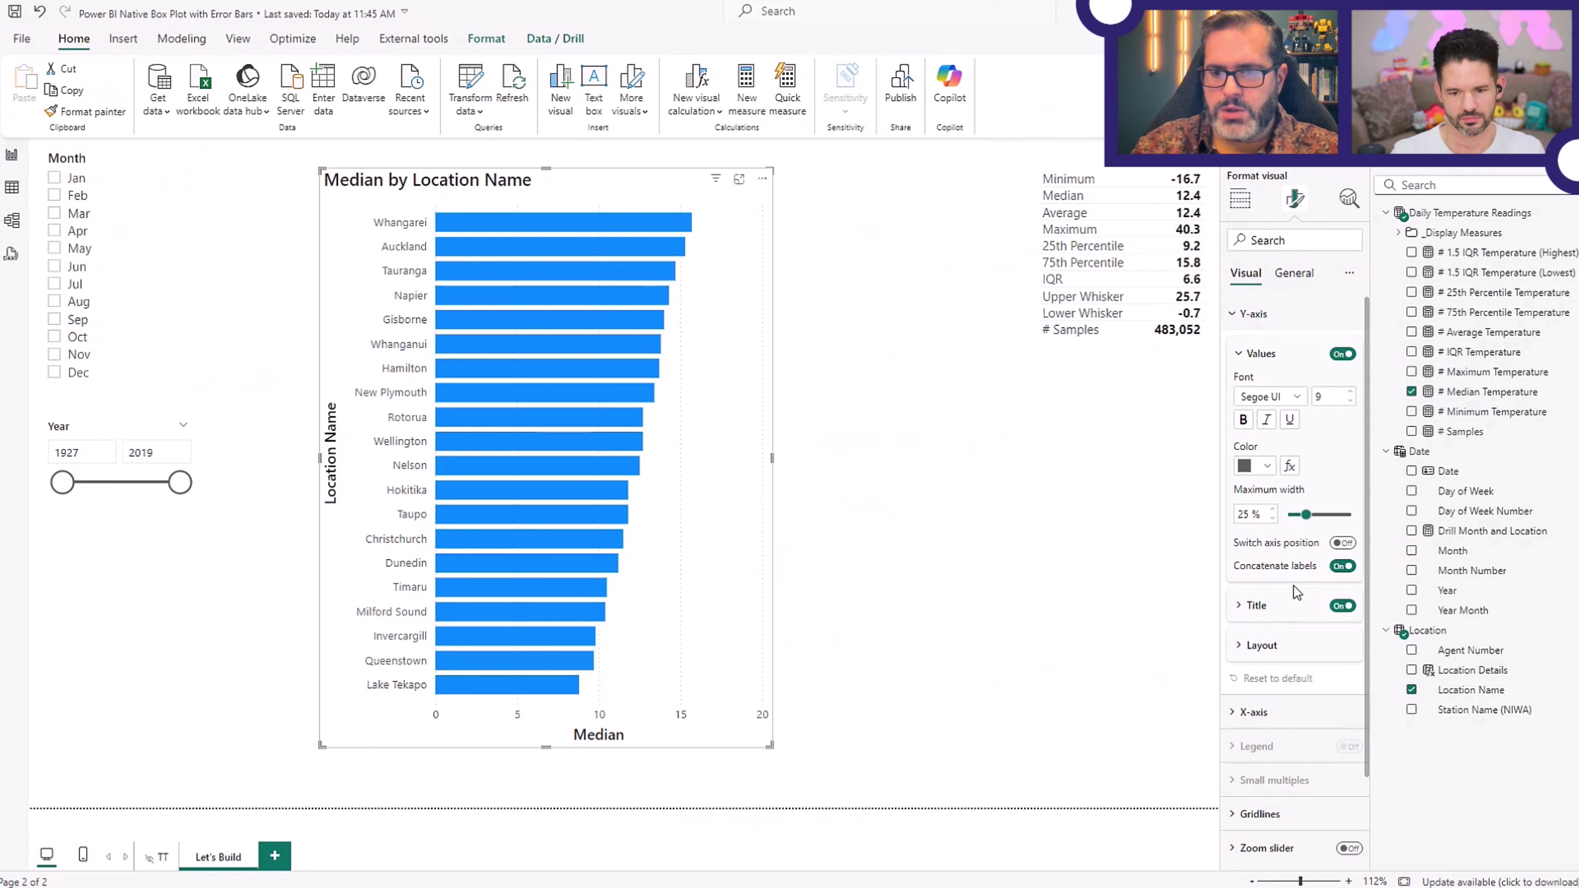
left_click(1343, 605)
scroll(1281, 604, "down", 2)
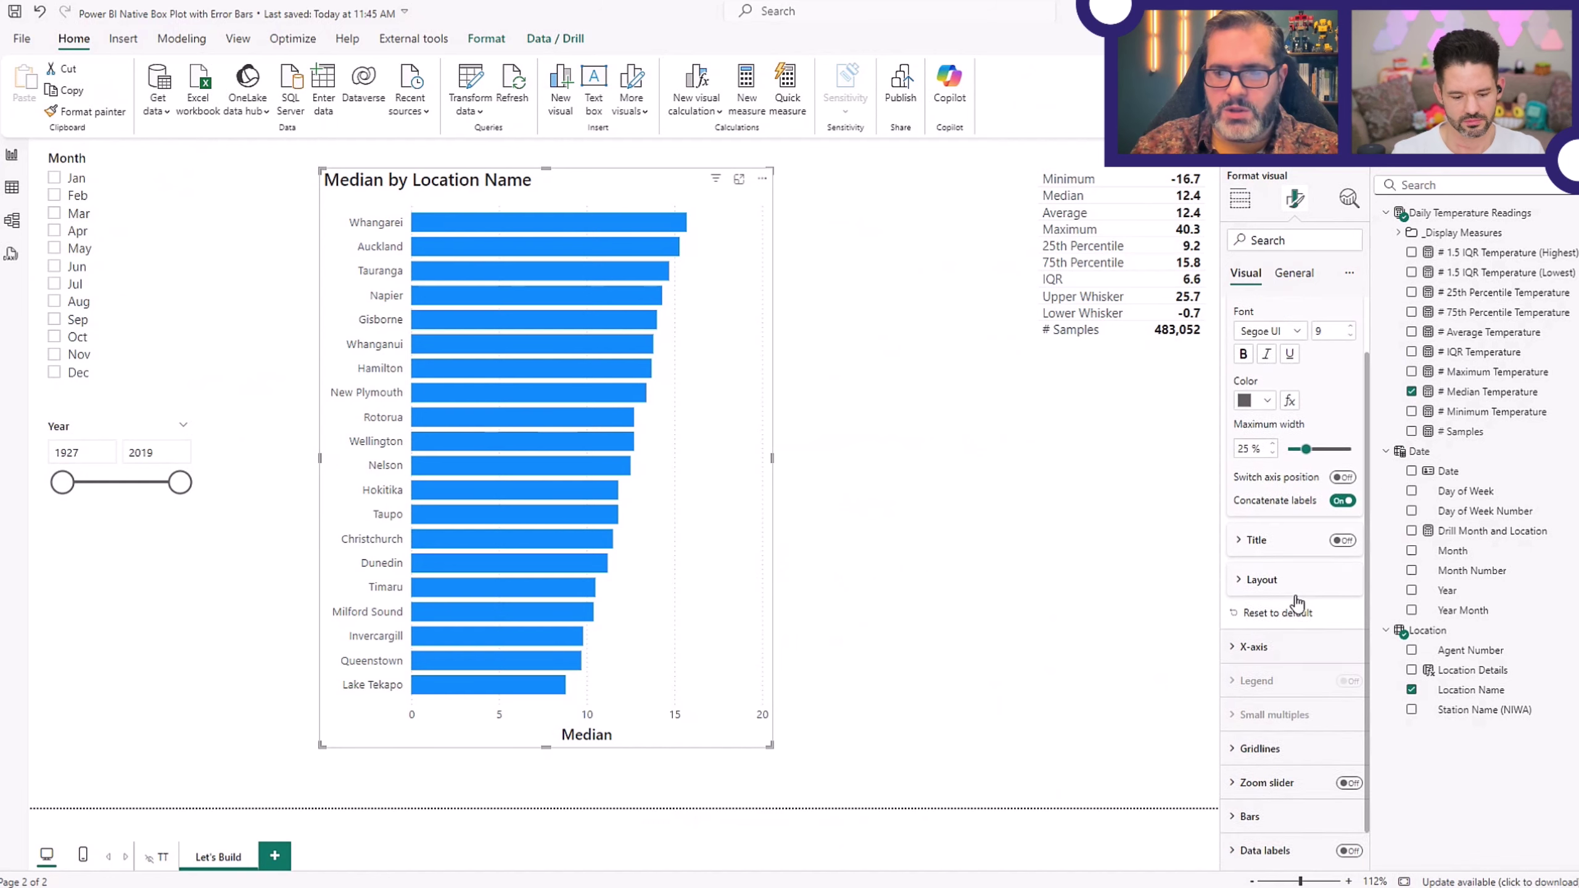
left_click(1256, 608)
scroll(1299, 672, "down", 3)
left_click(1340, 697)
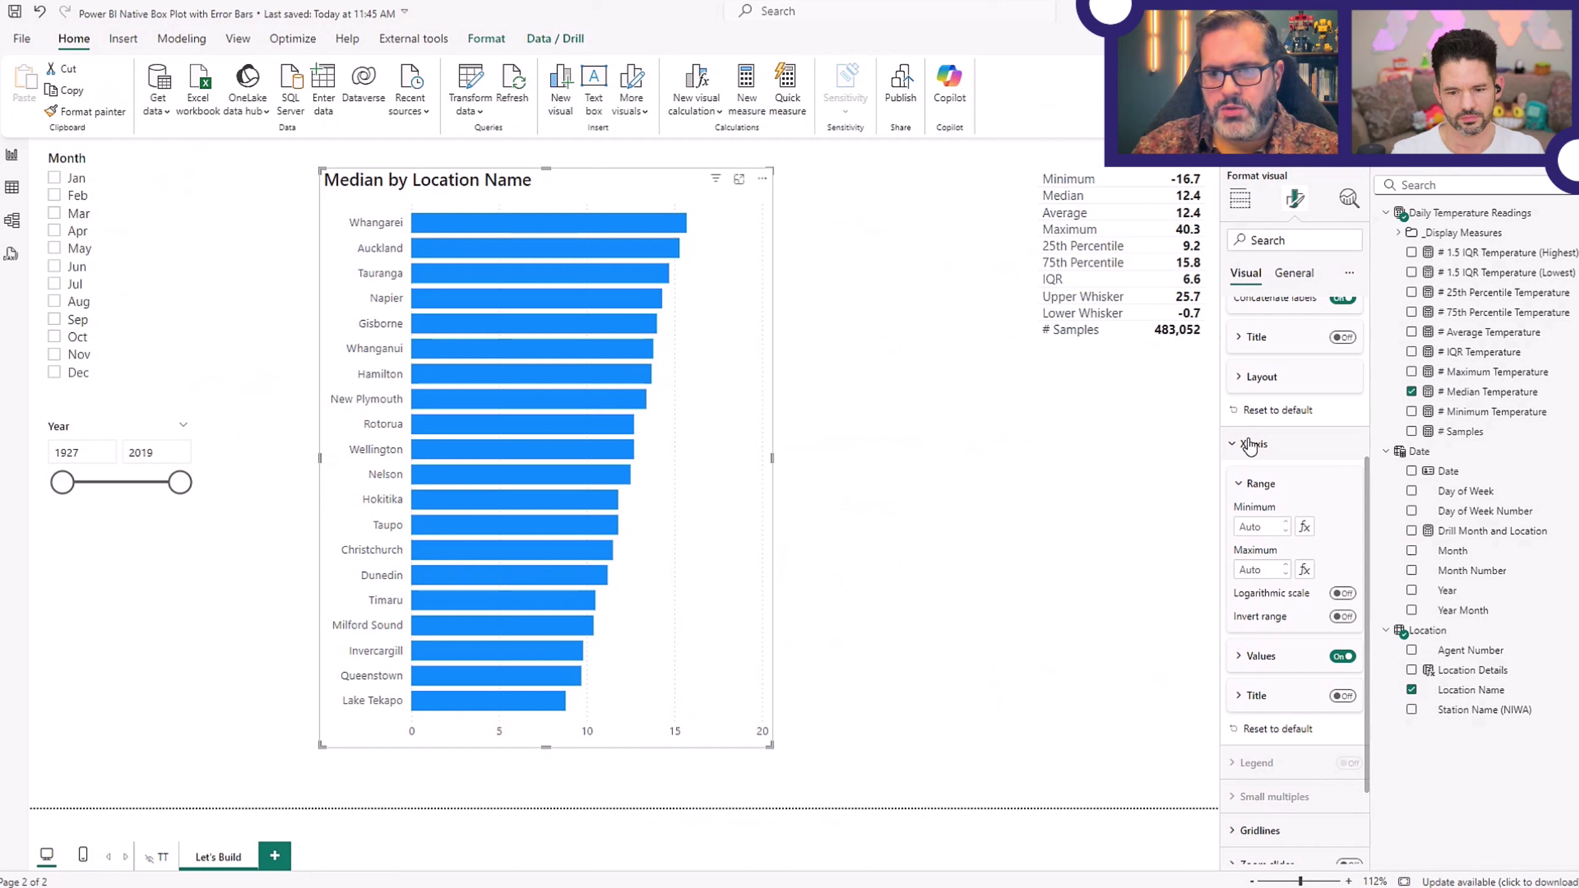
Set the transparency of all bars in the Median by Location Name chart to 100%.
scroll(1268, 597, "down", 2)
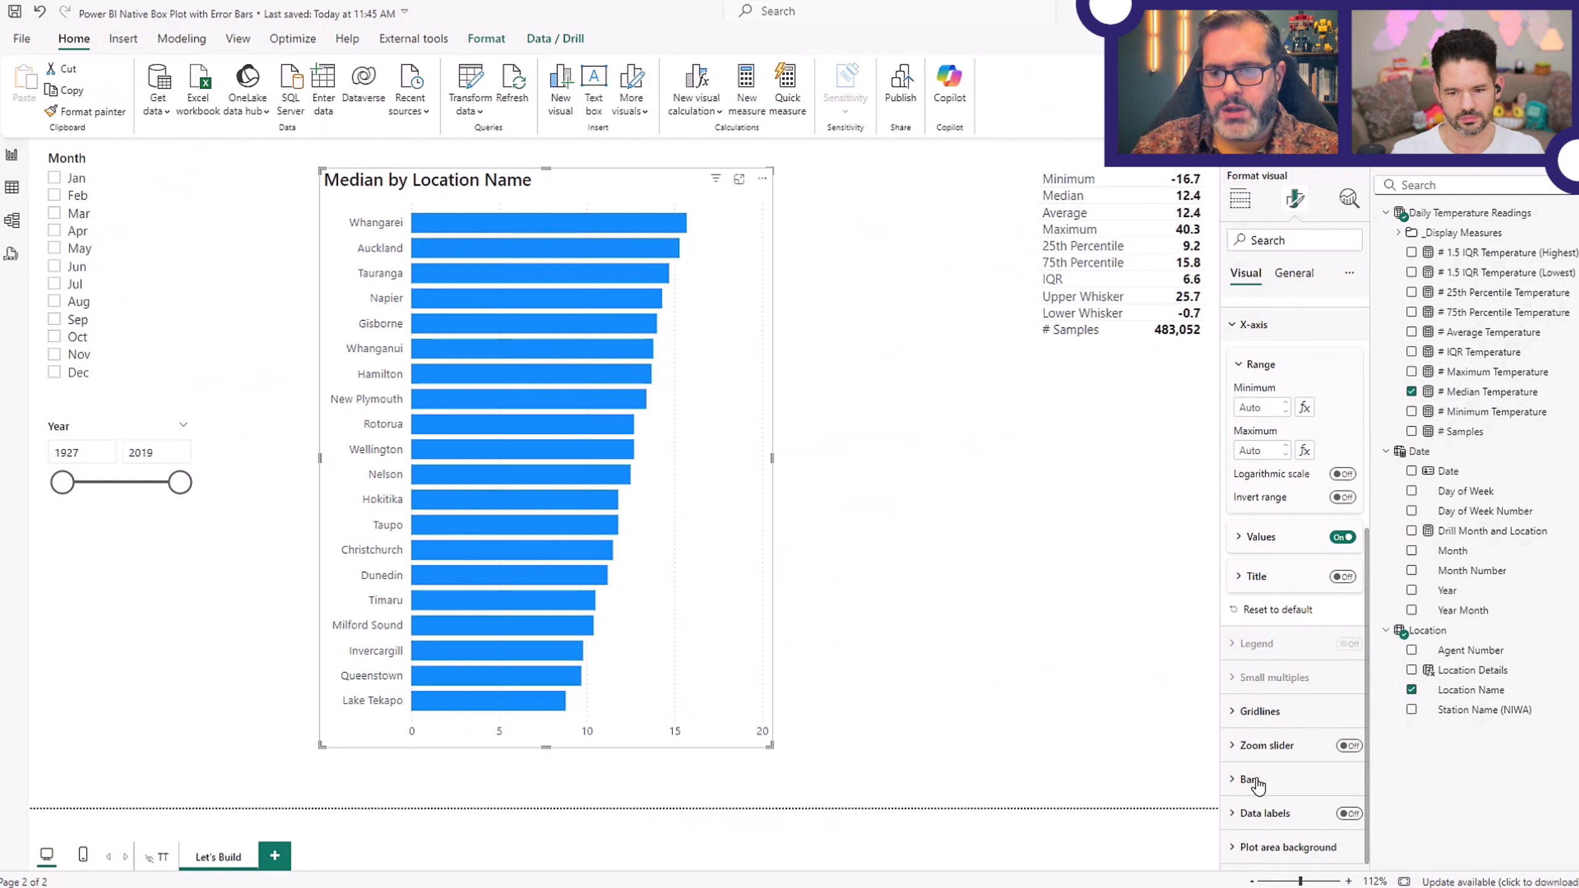
scroll(1283, 707, "down", 5)
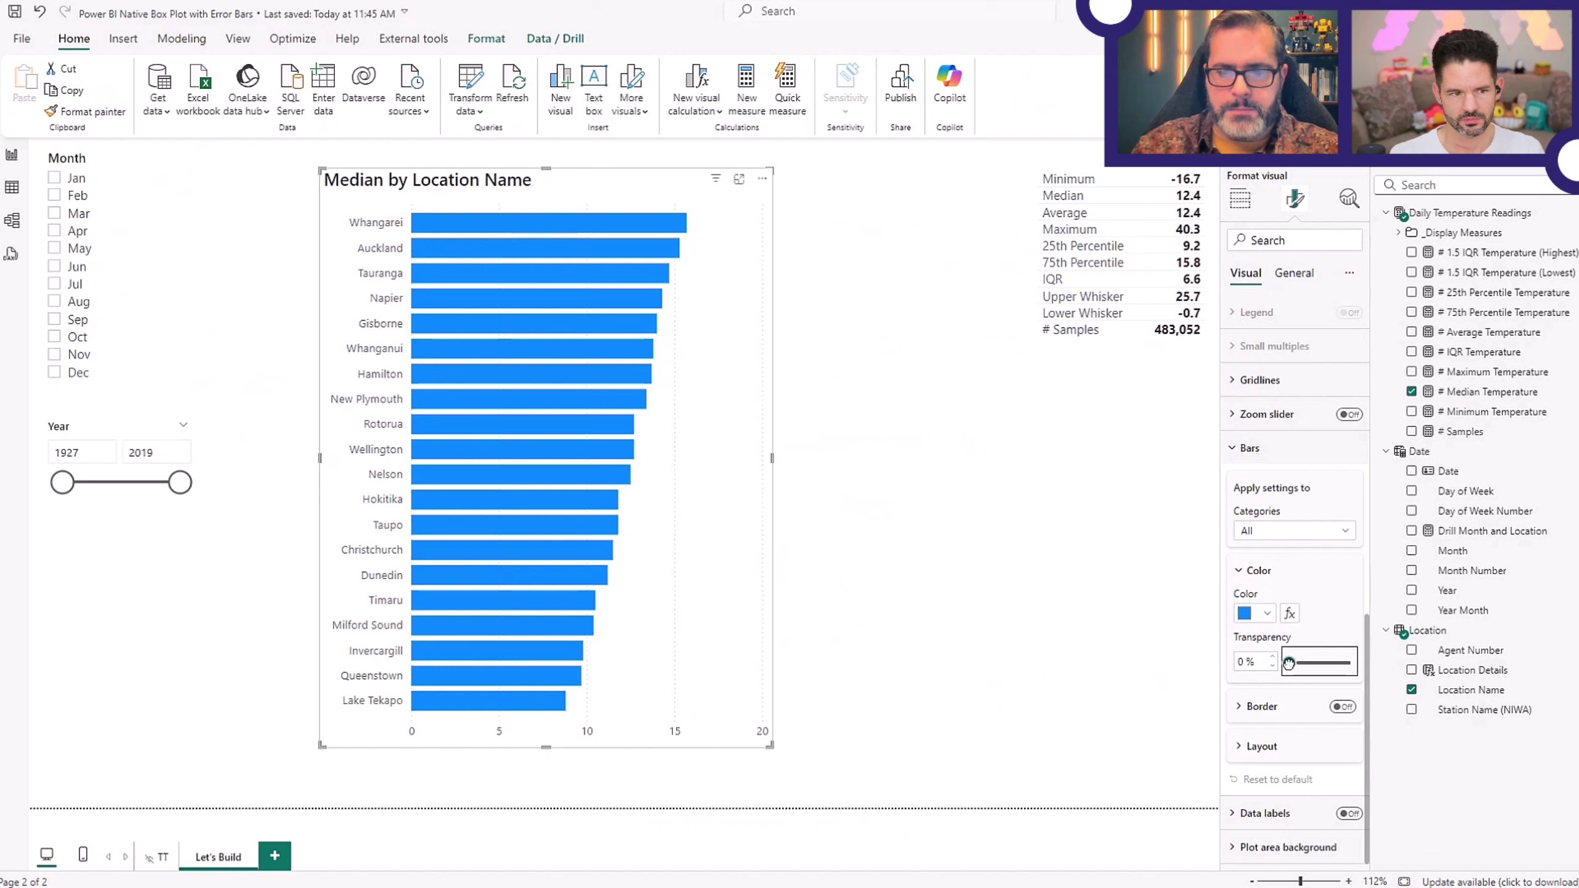
left_click_drag(1288, 663, 1359, 668)
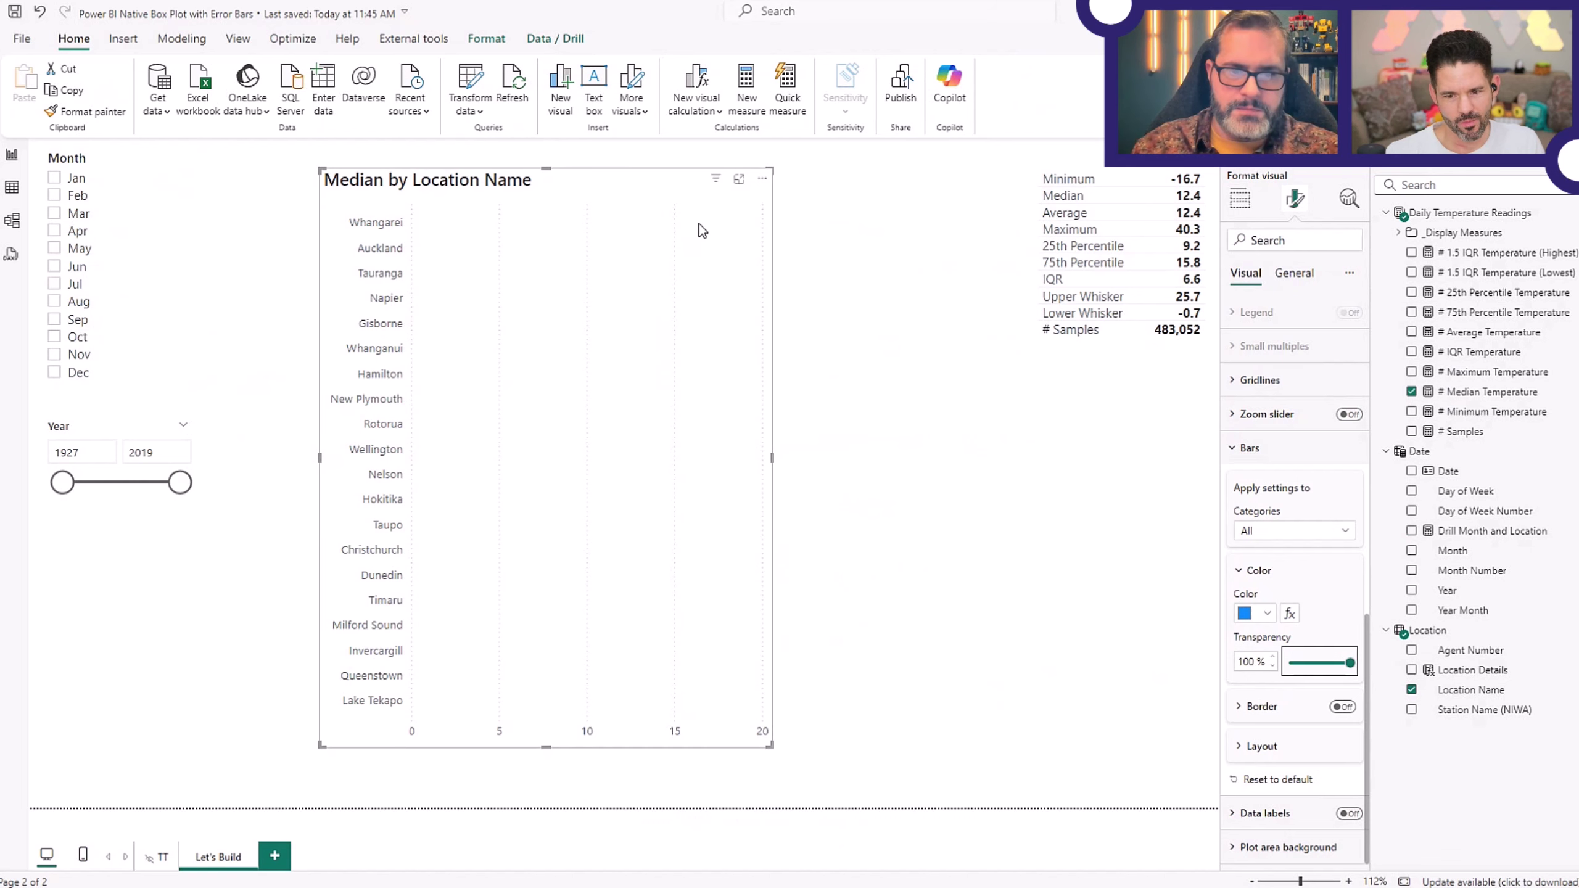
Sort the Median by Location Name chart by Location Name in ascending order.
left_click(763, 179)
mouse_move(800, 300)
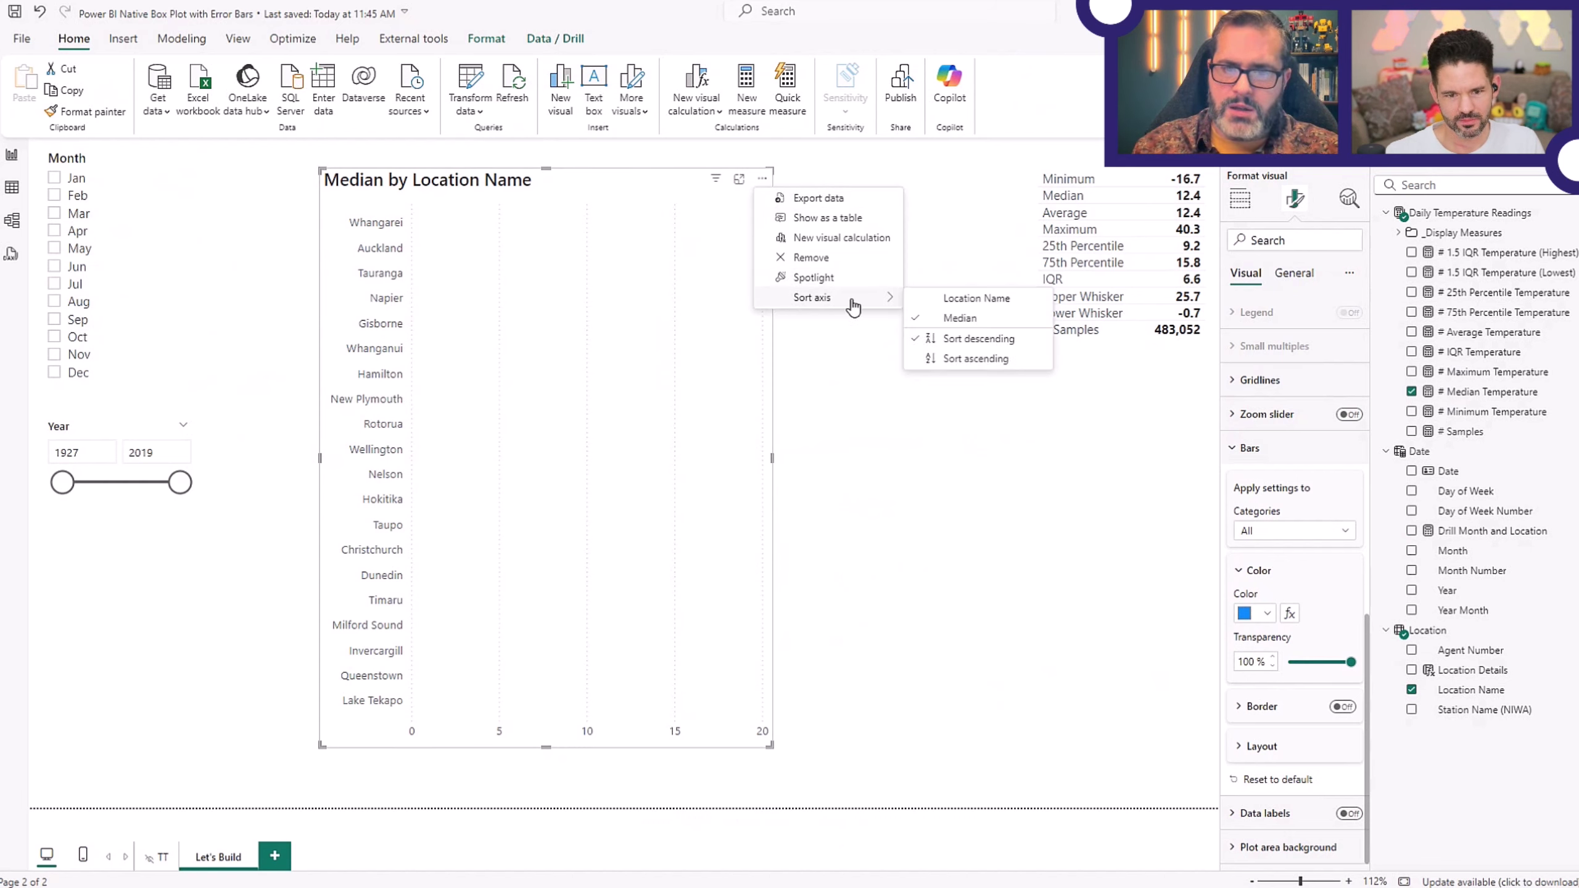
left_click(954, 300)
left_click(761, 180)
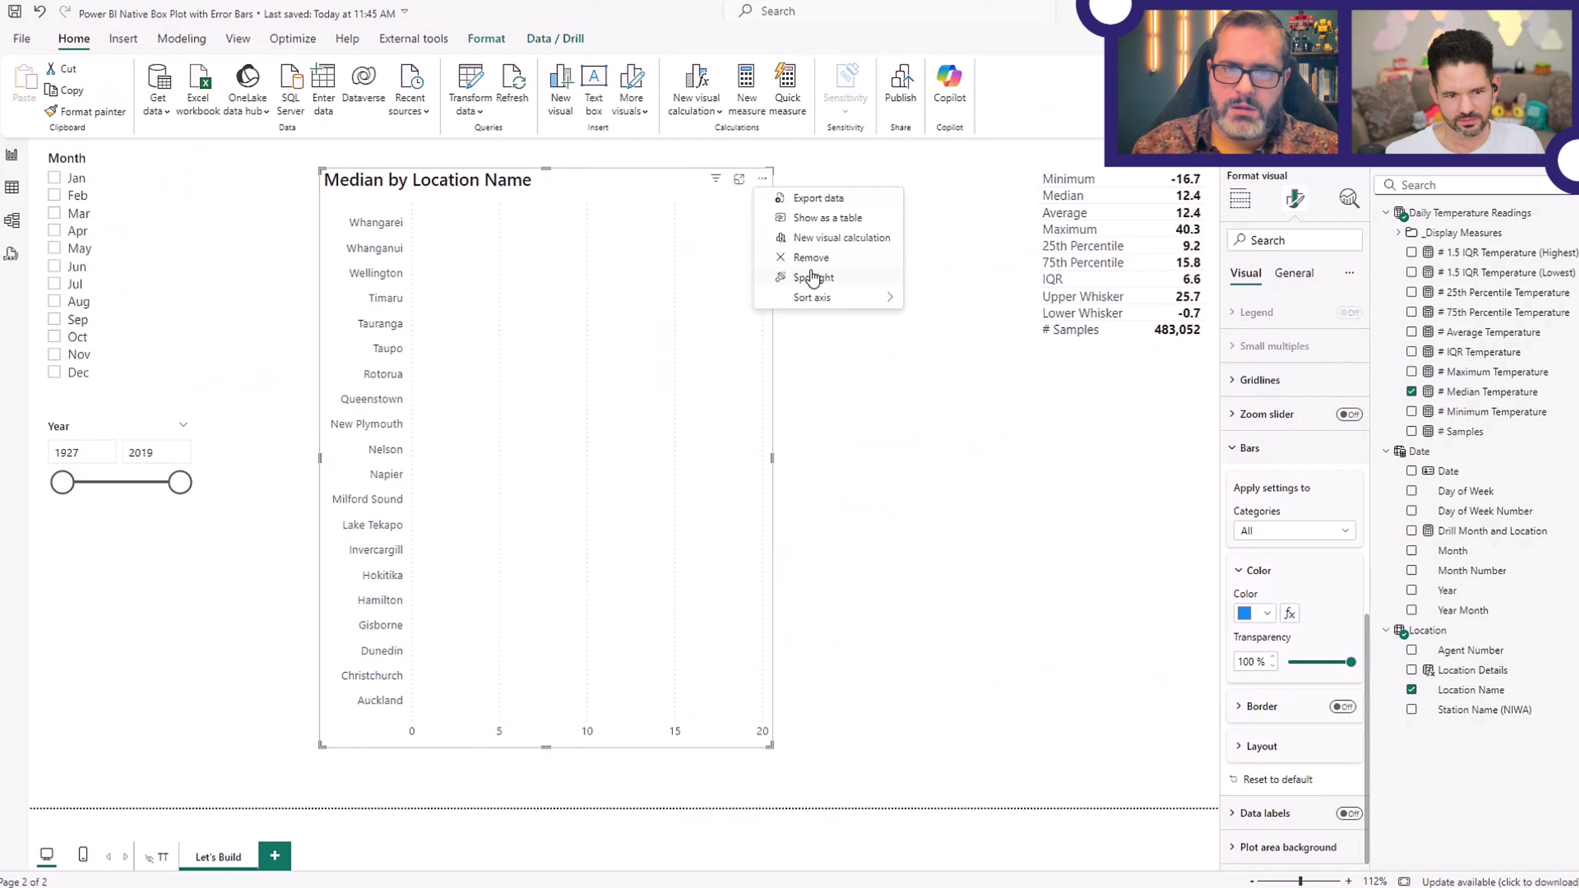
mouse_move(819, 305)
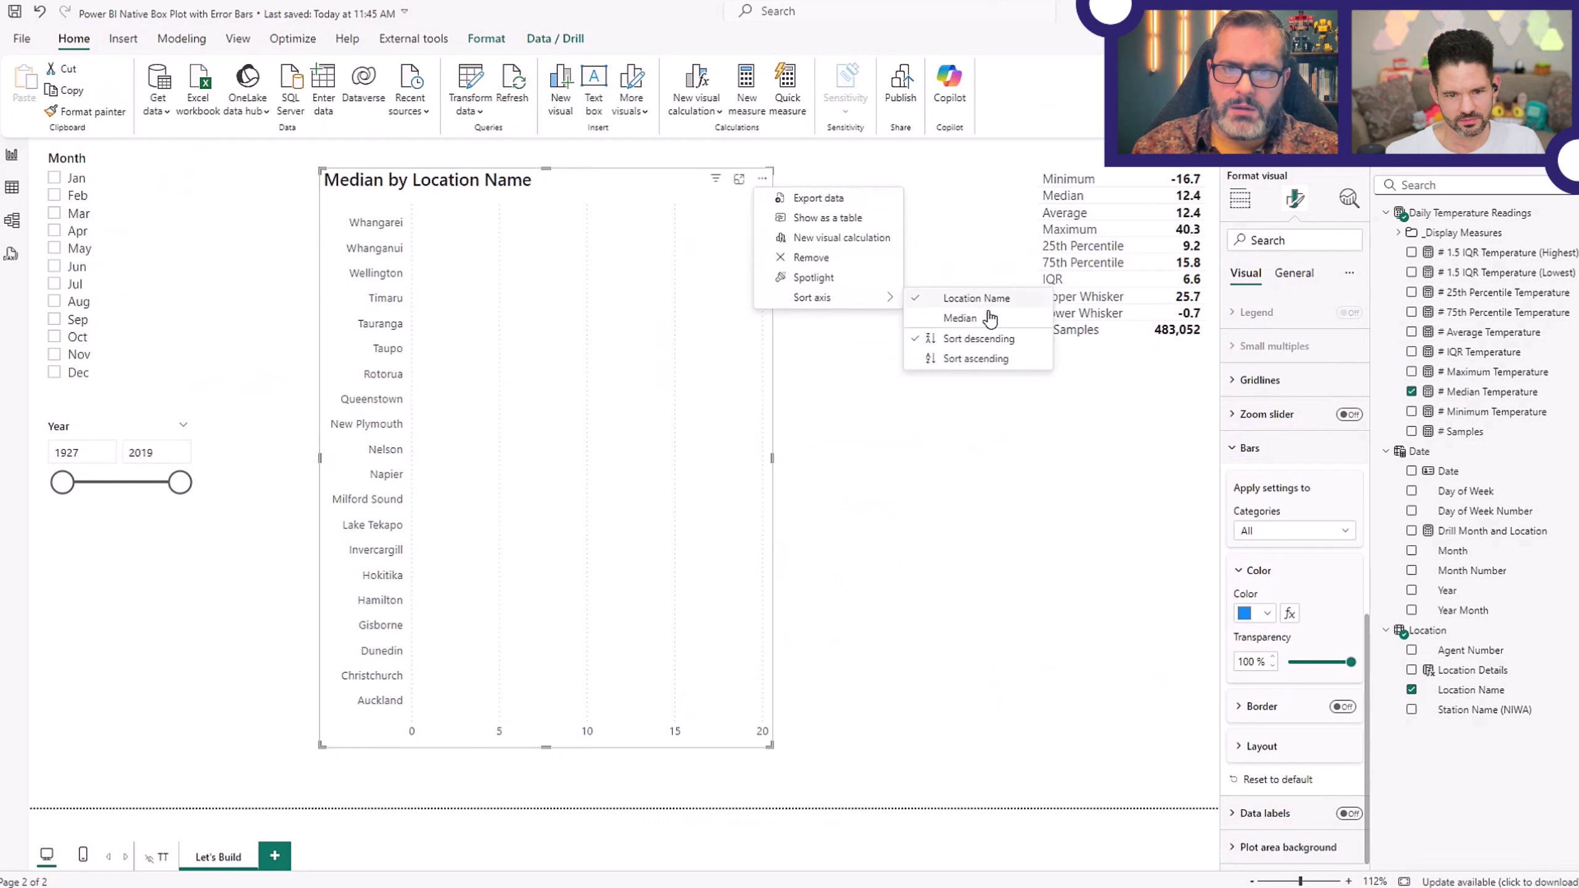
left_click(972, 359)
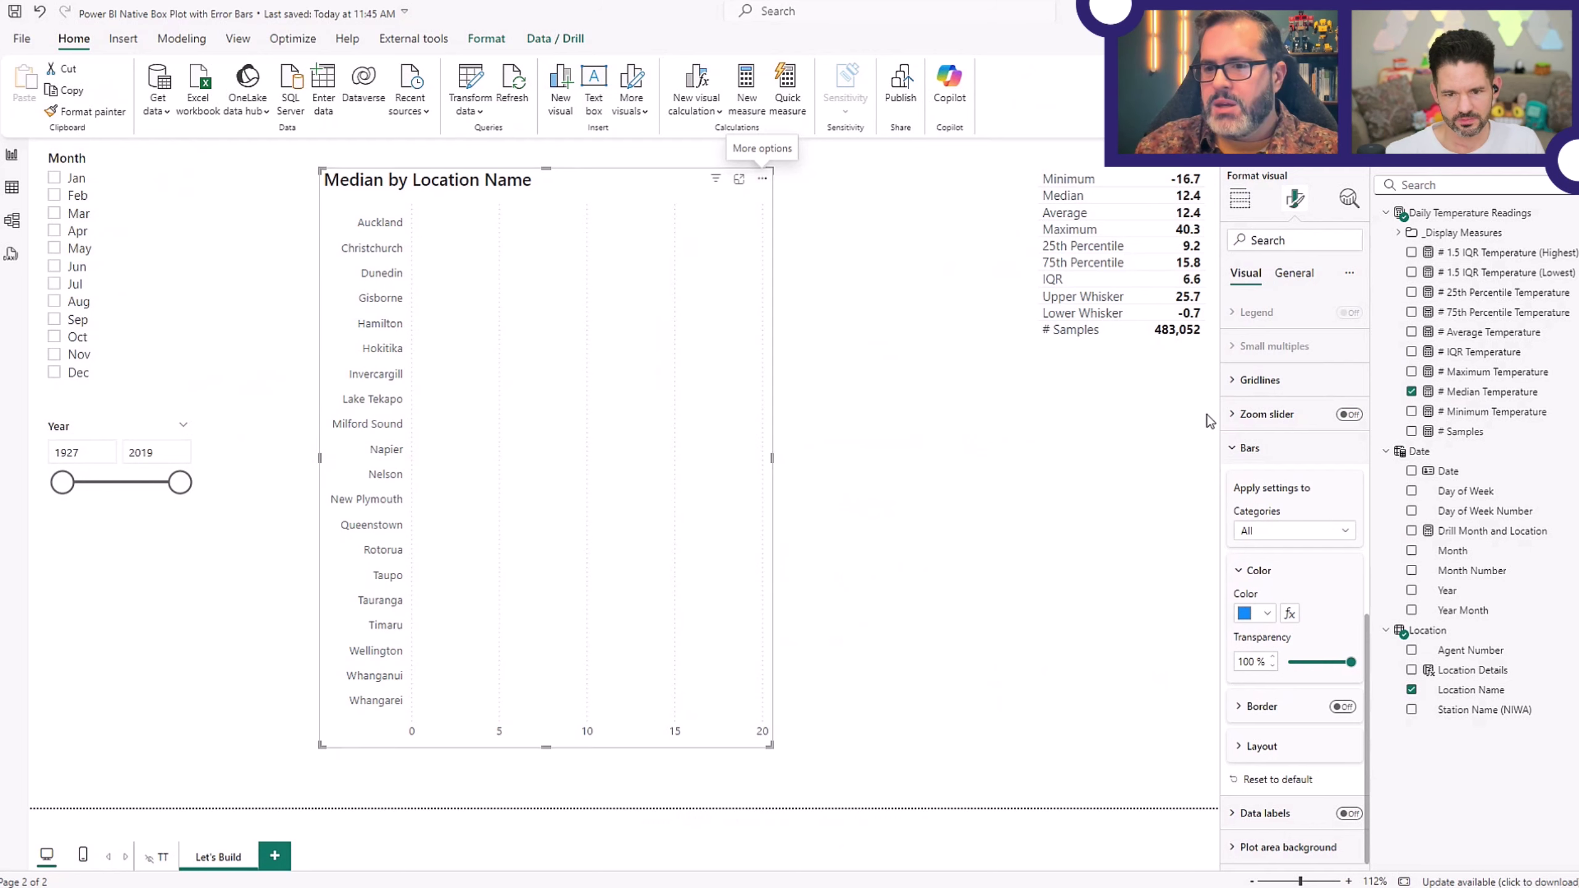
Enable error bars for the Median series, using # Median Temperature as both the upper and lower bound.
left_click(1347, 205)
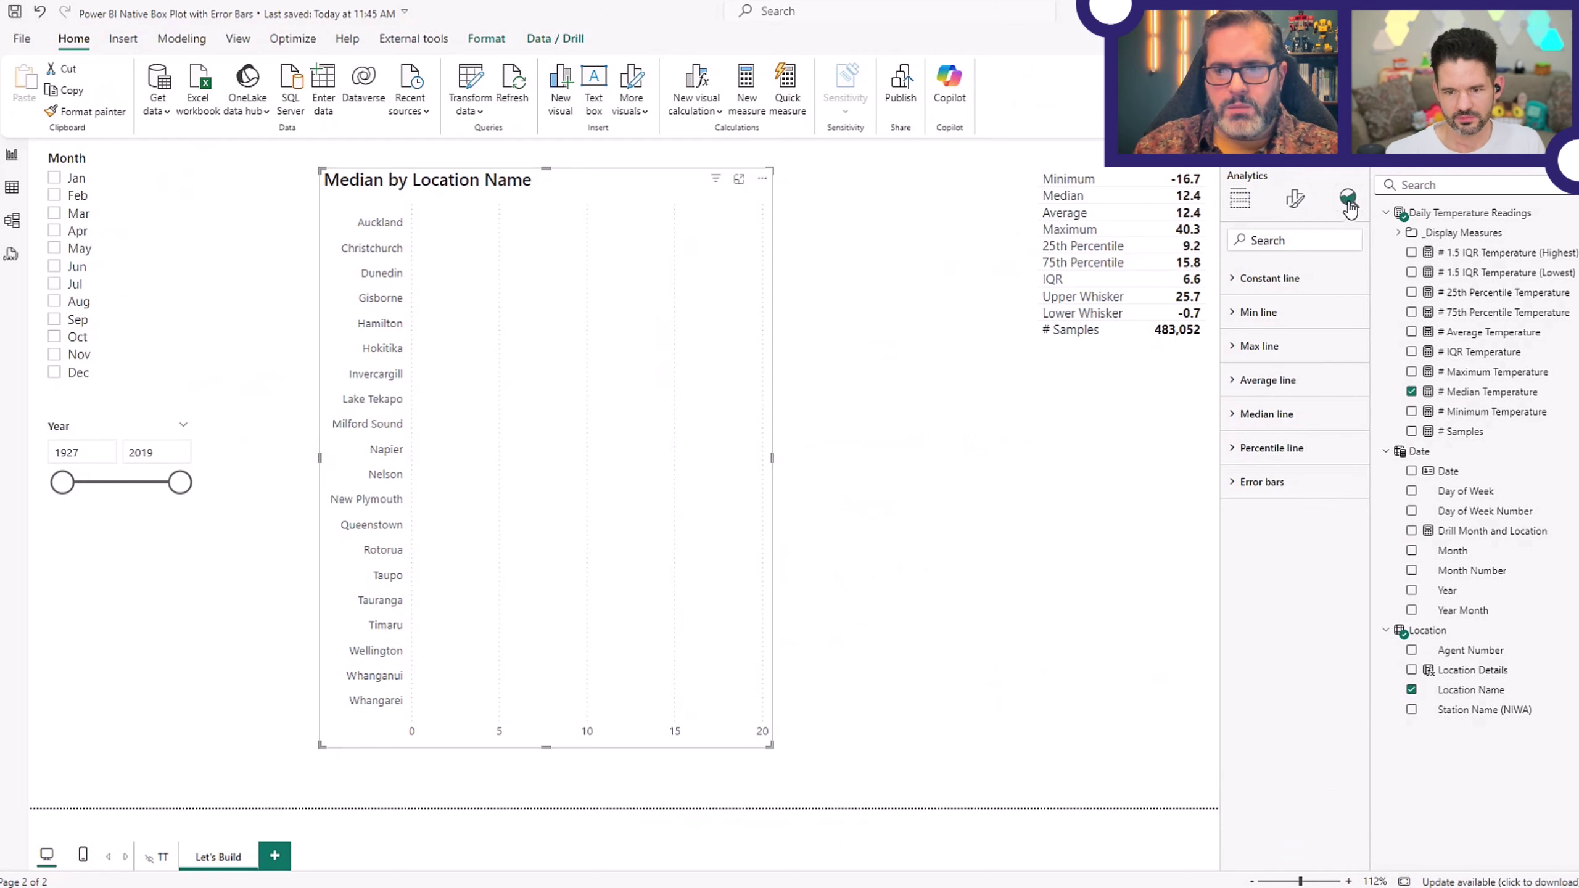
left_click(1271, 483)
scroll(1298, 488, "down", 2)
scroll(1299, 484, "down", 1)
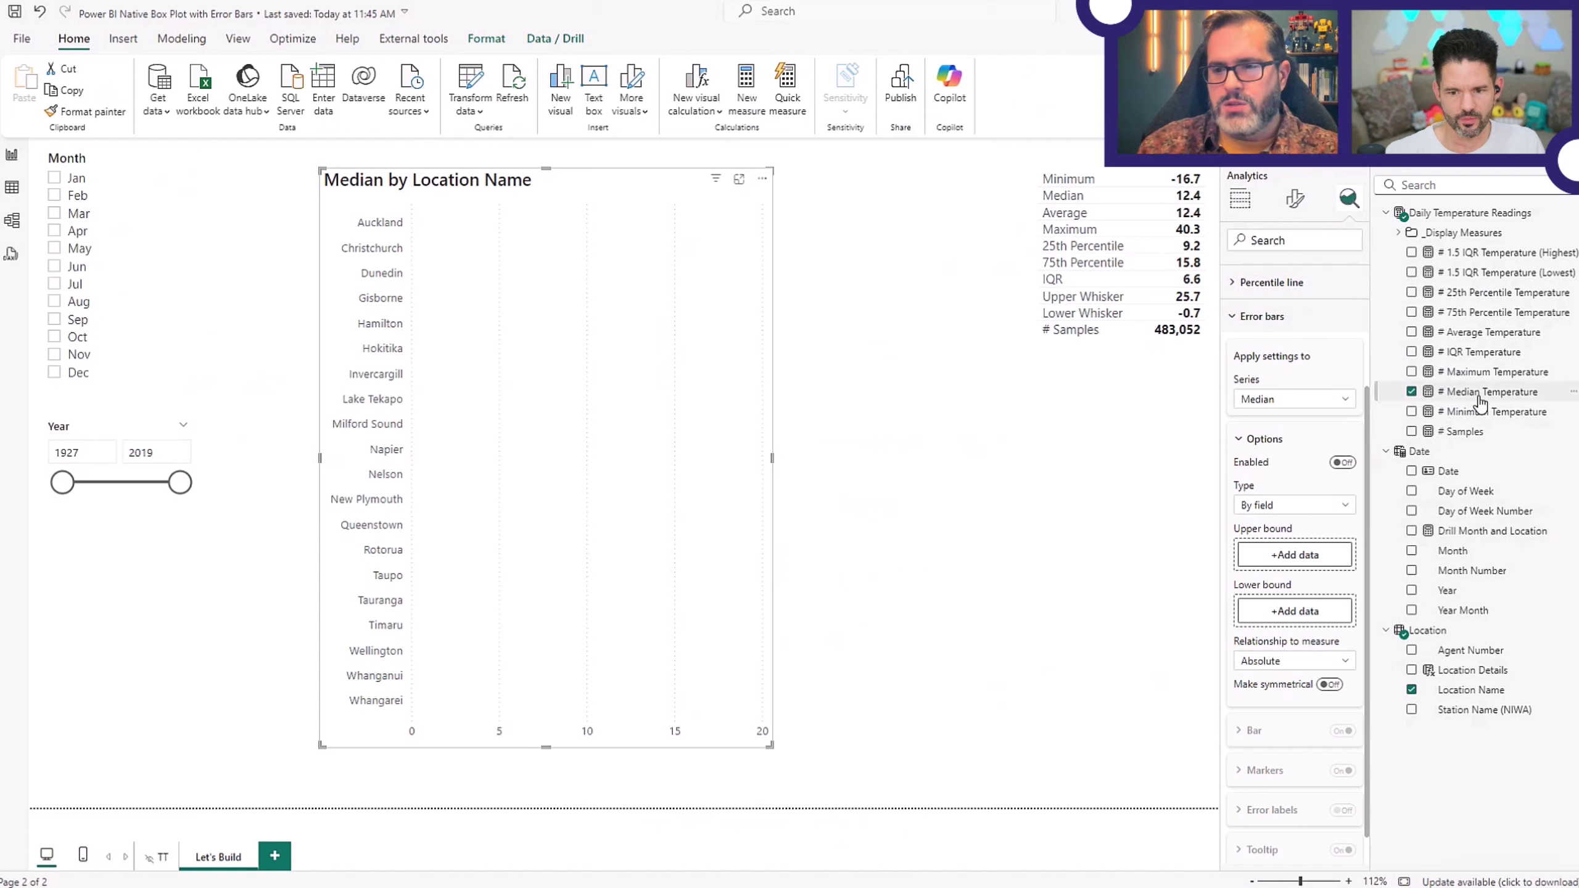
left_click_drag(1475, 398, 1243, 554)
left_click_drag(1457, 398, 1293, 617)
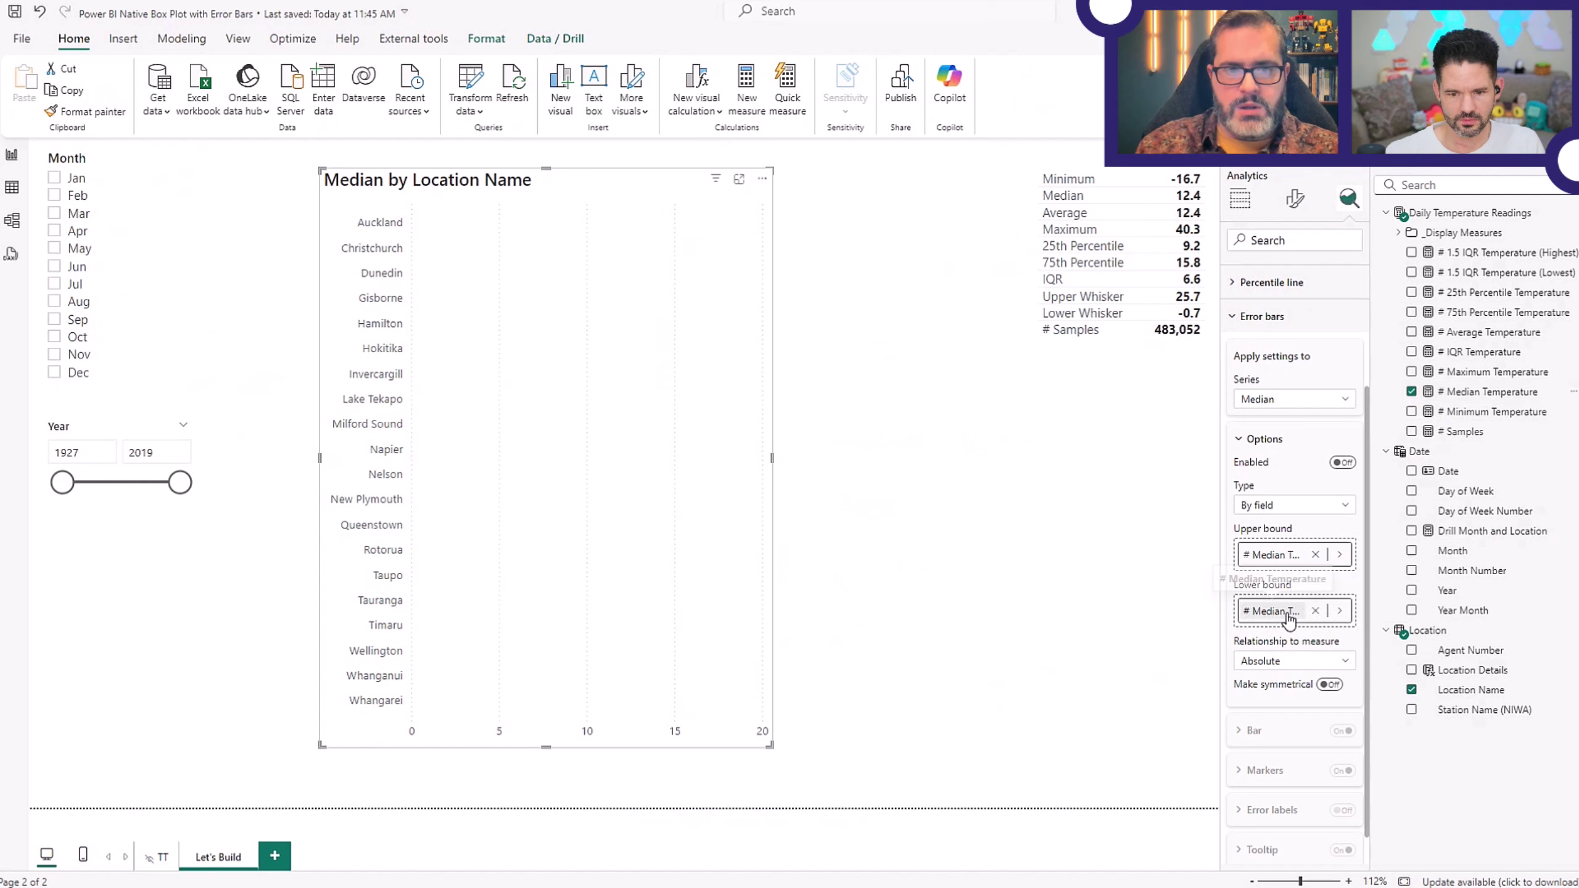
left_click(1341, 465)
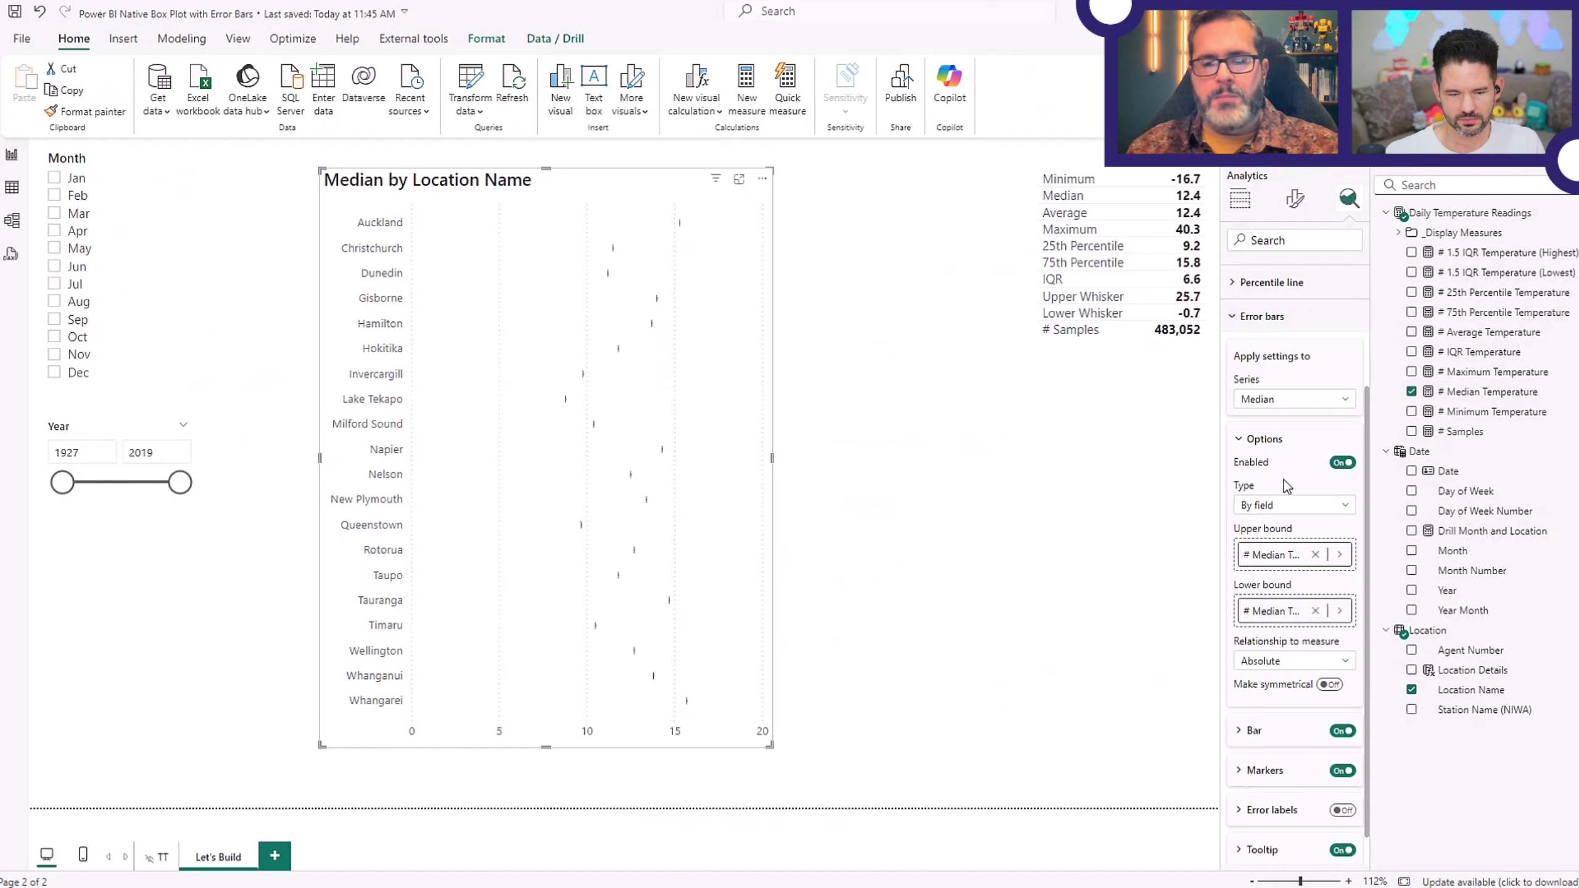
mouse_move(679, 225)
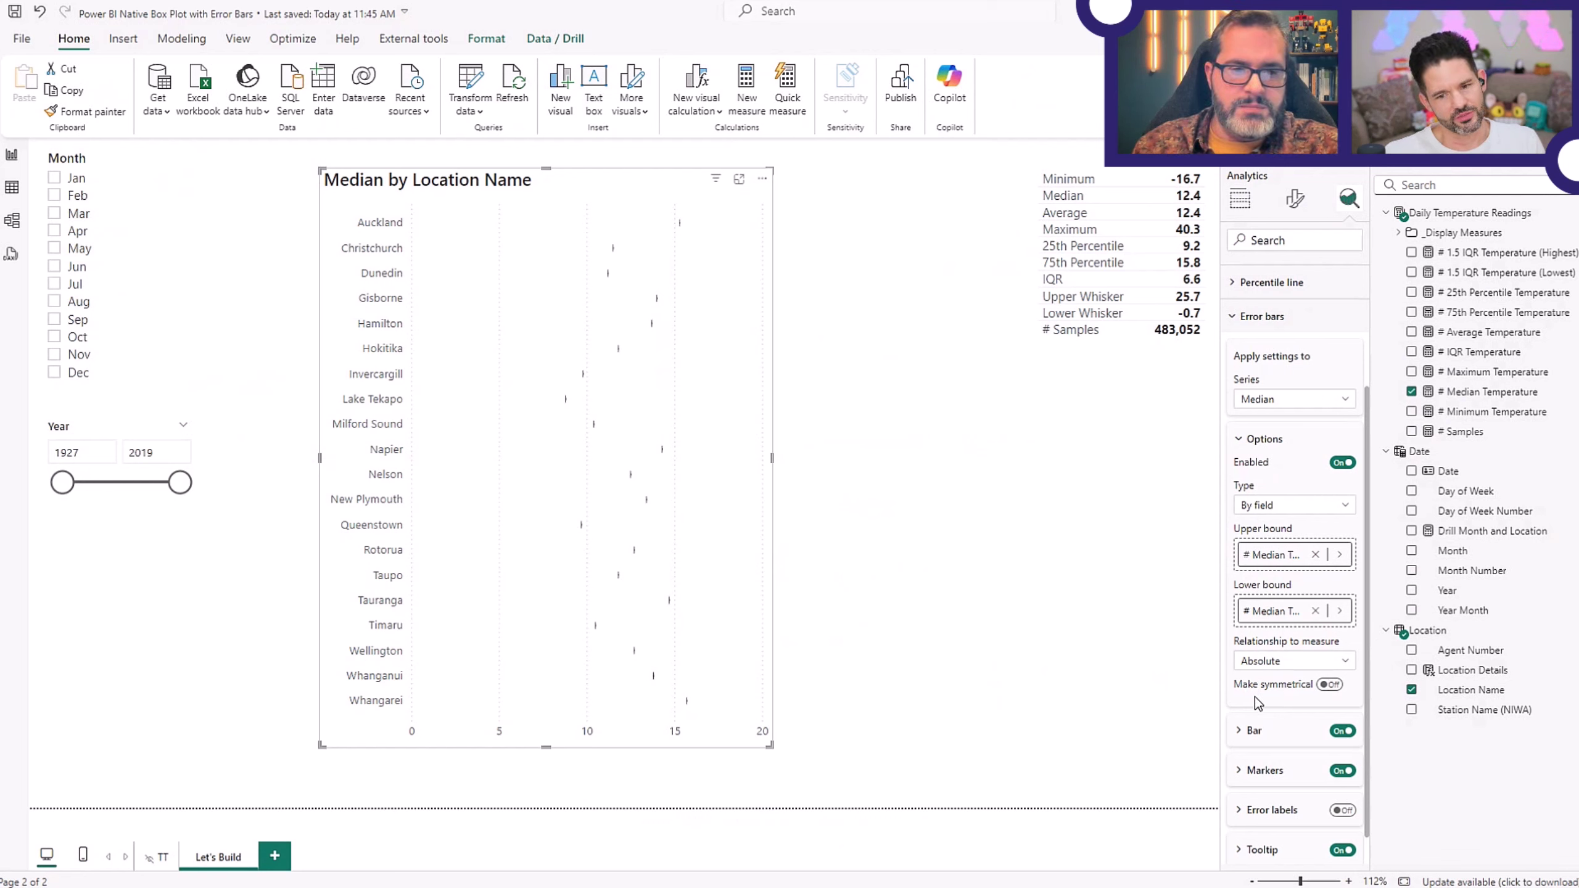
Try # Average Temperature and # 25th Percentile Temperature as the error bars' upper bound, and restore # Median Temperature to both bounds.
left_click(1316, 612)
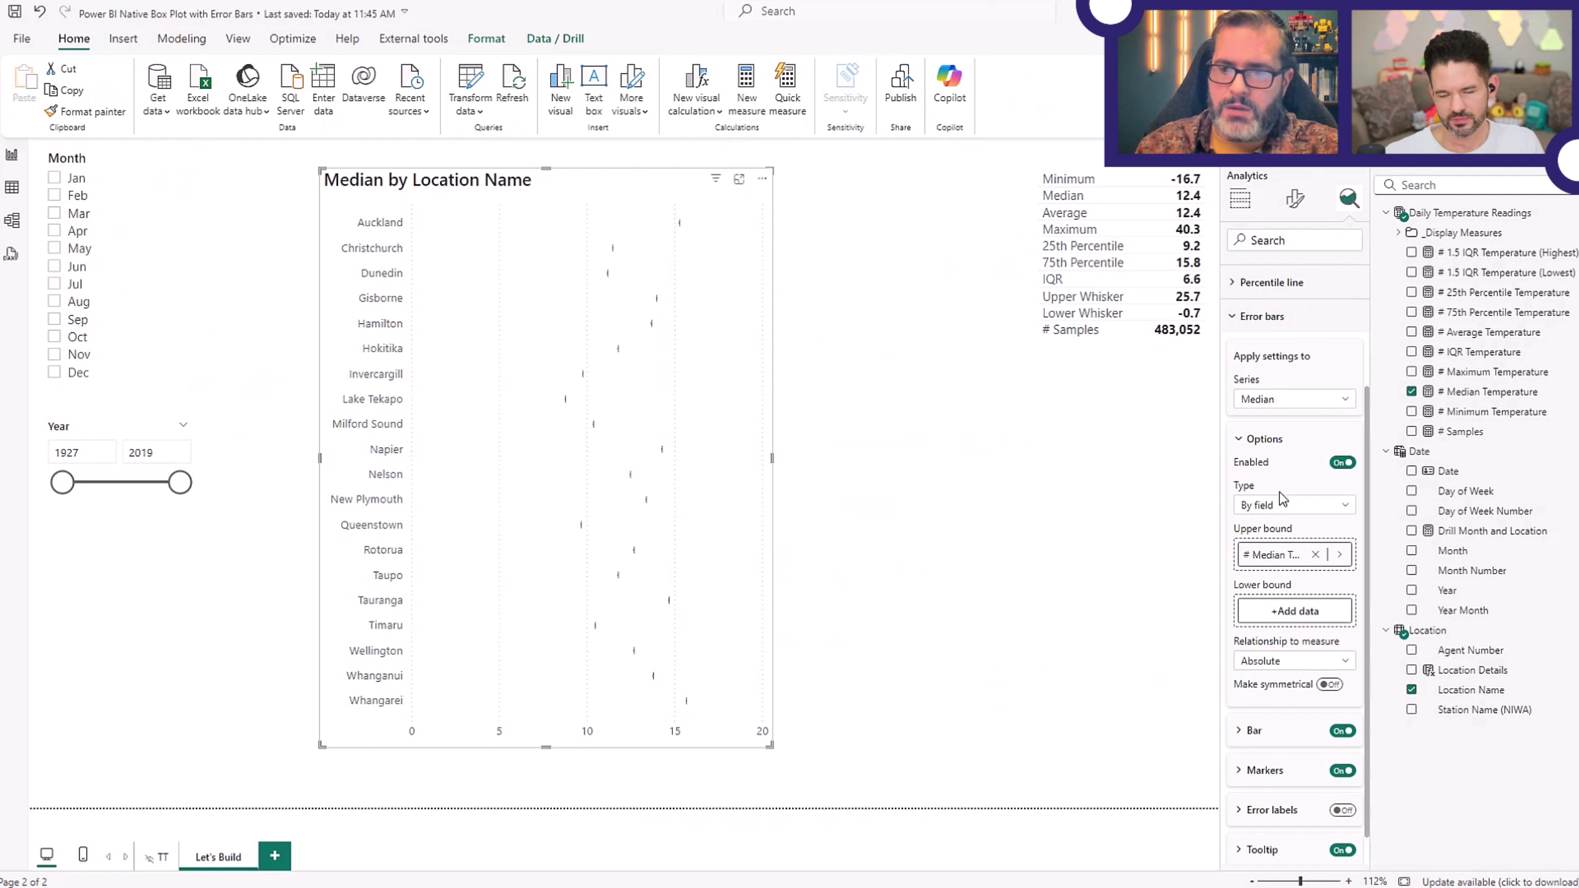
left_click(1316, 554)
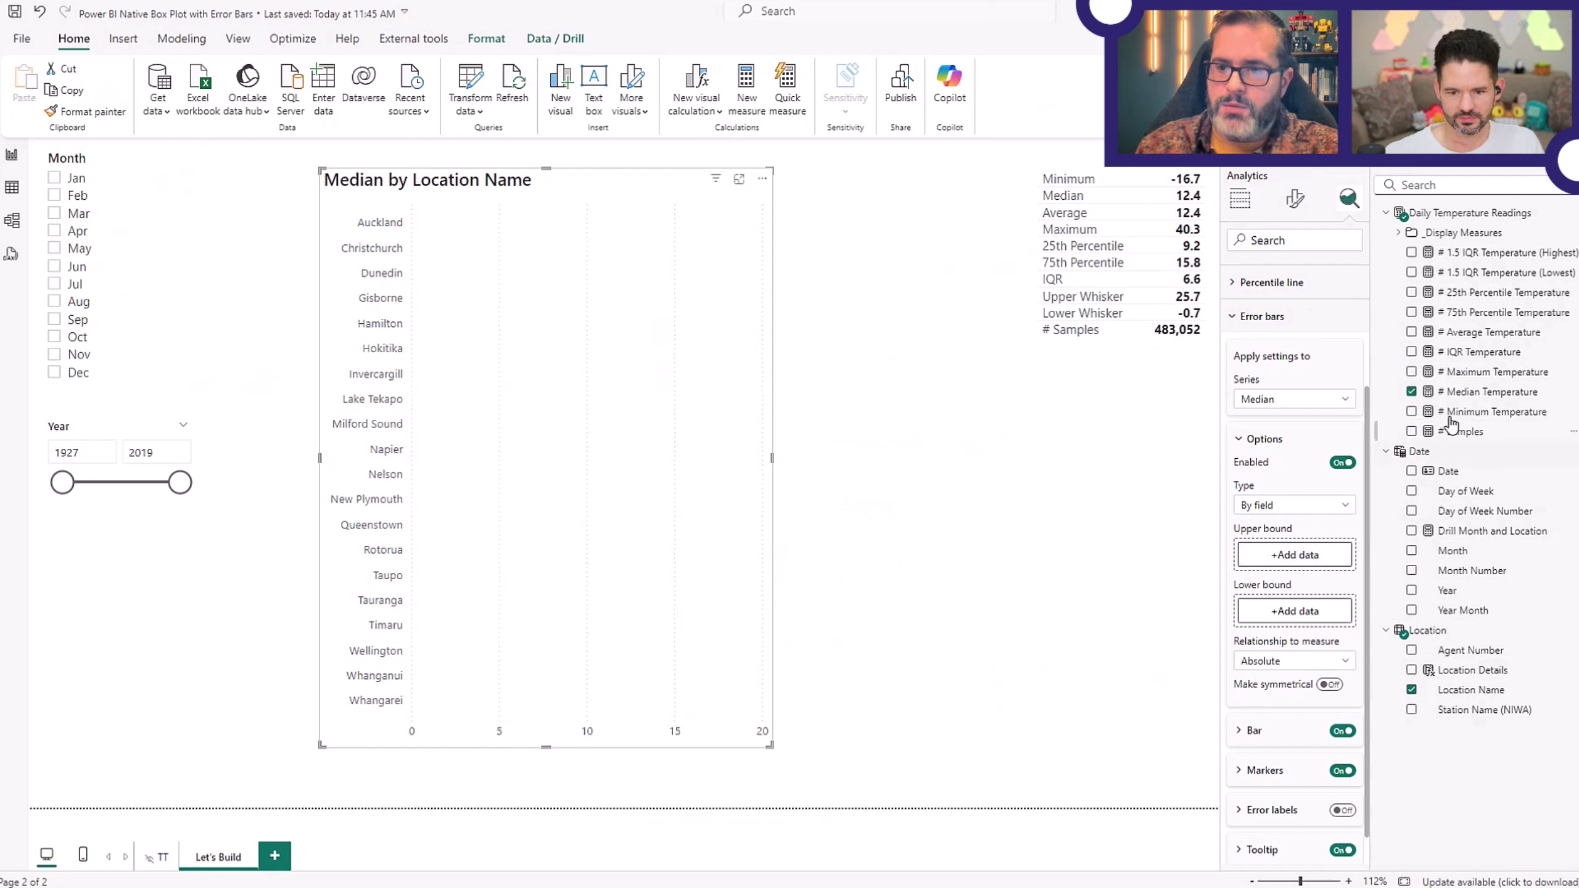
left_click_drag(1483, 335, 1292, 560)
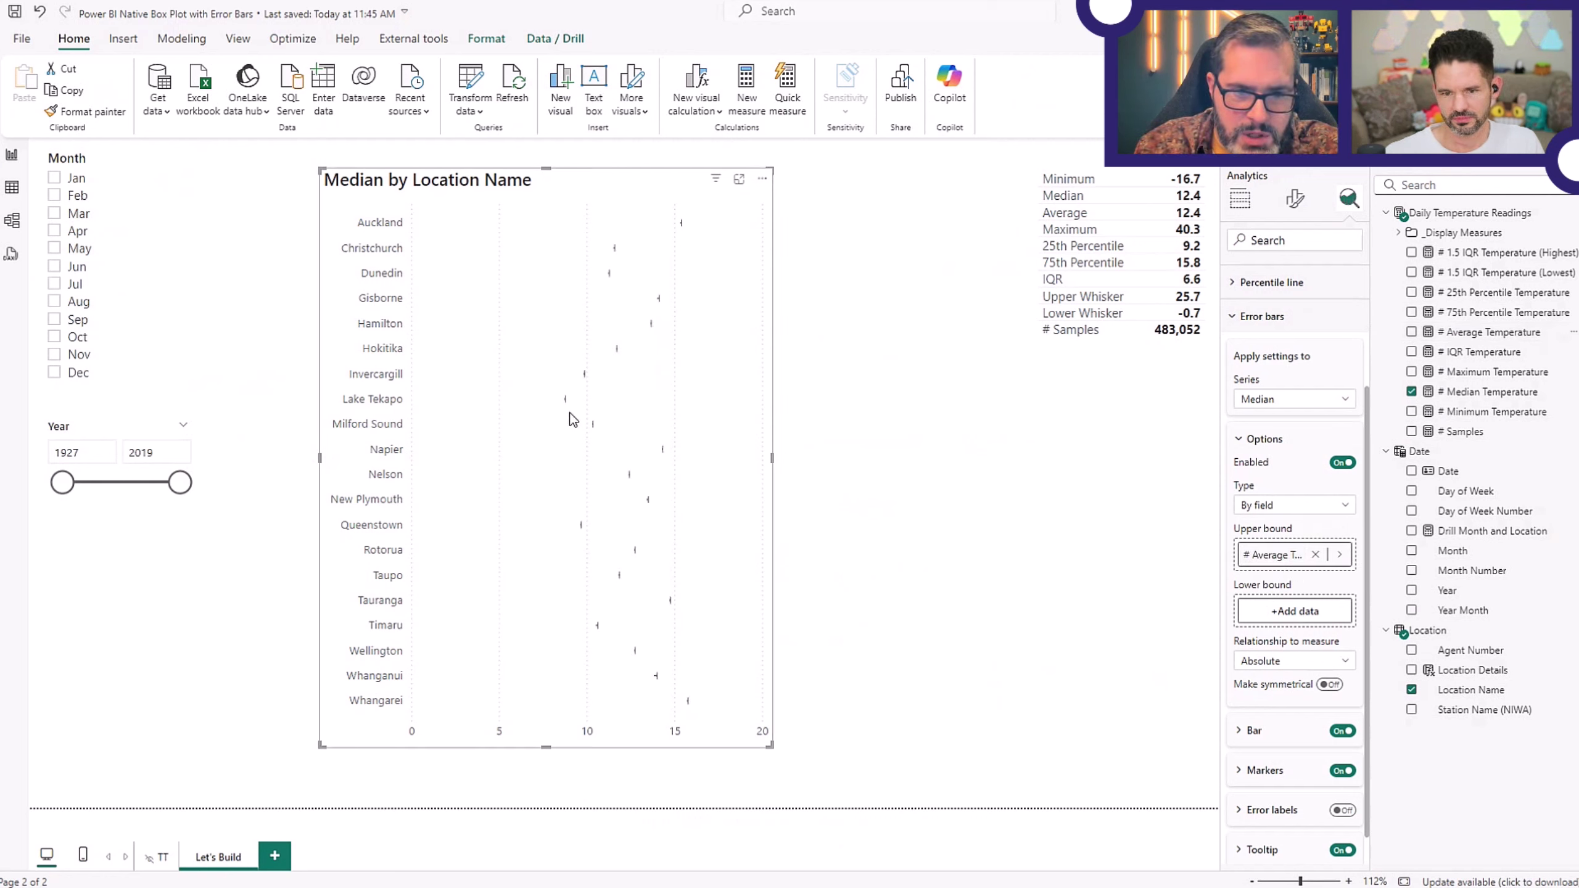
left_click(1315, 554)
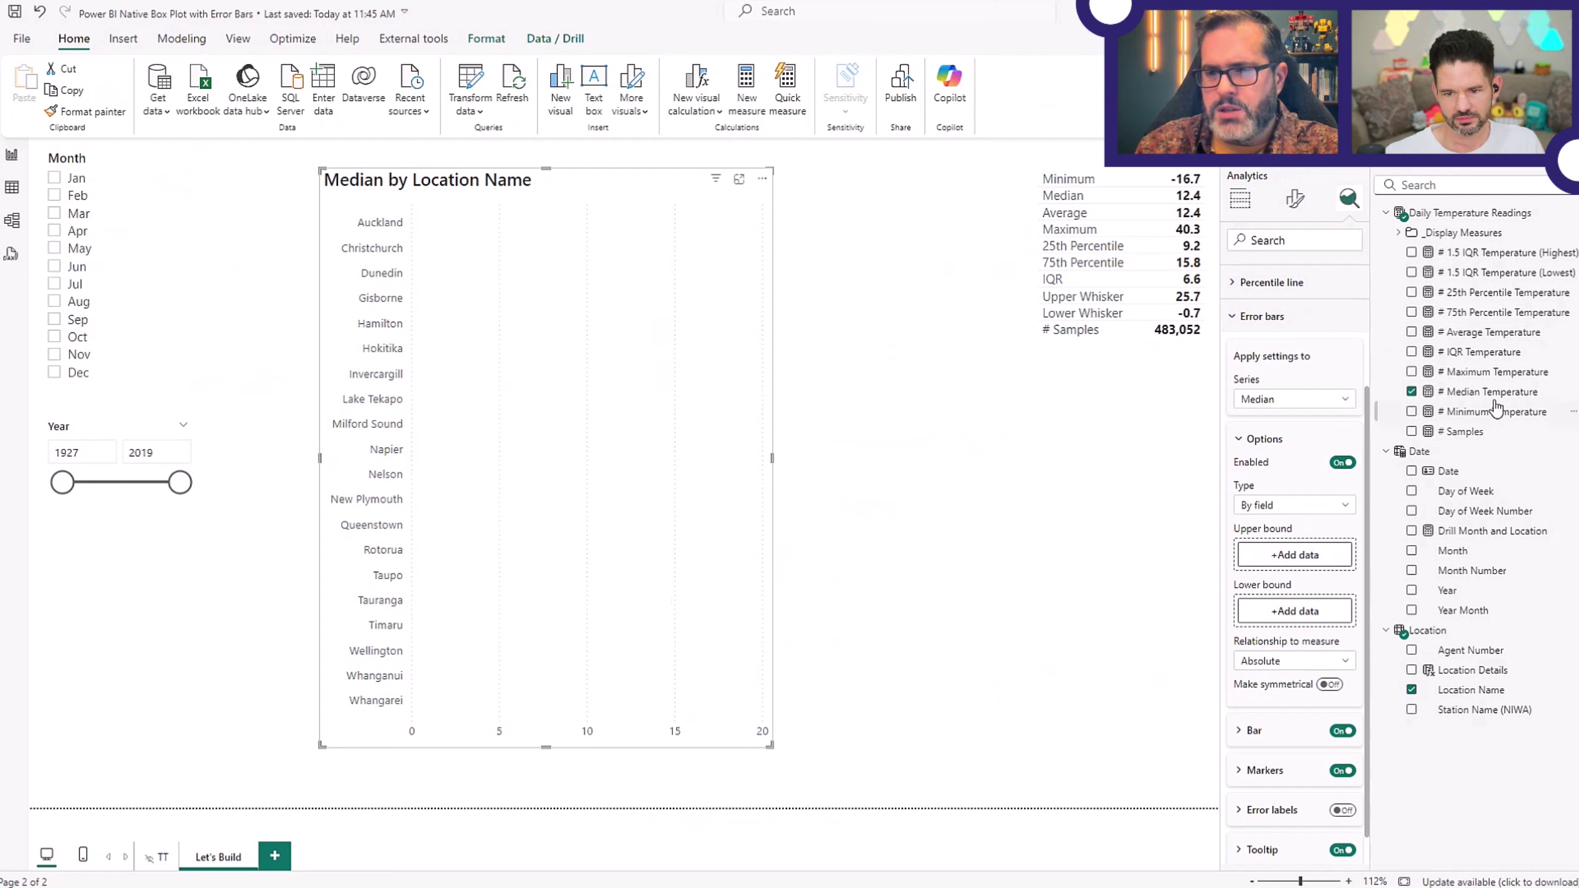
mouse_move(1492, 292)
left_mouse_down()
mouse_move(1321, 553)
mouse_move(1296, 559)
left_mouse_up()
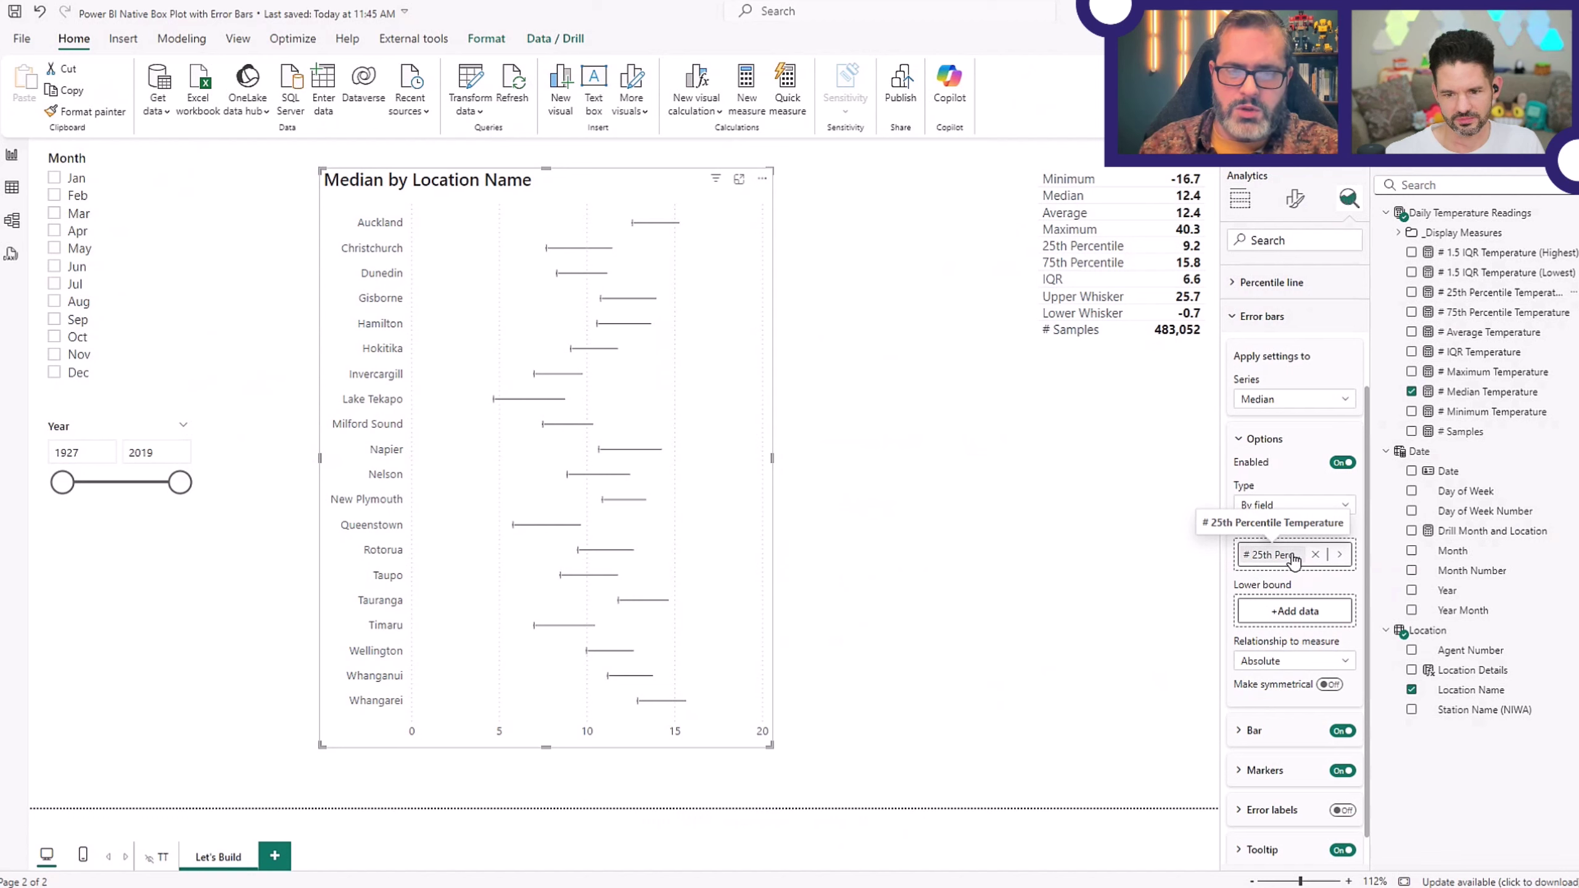
left_click(1315, 553)
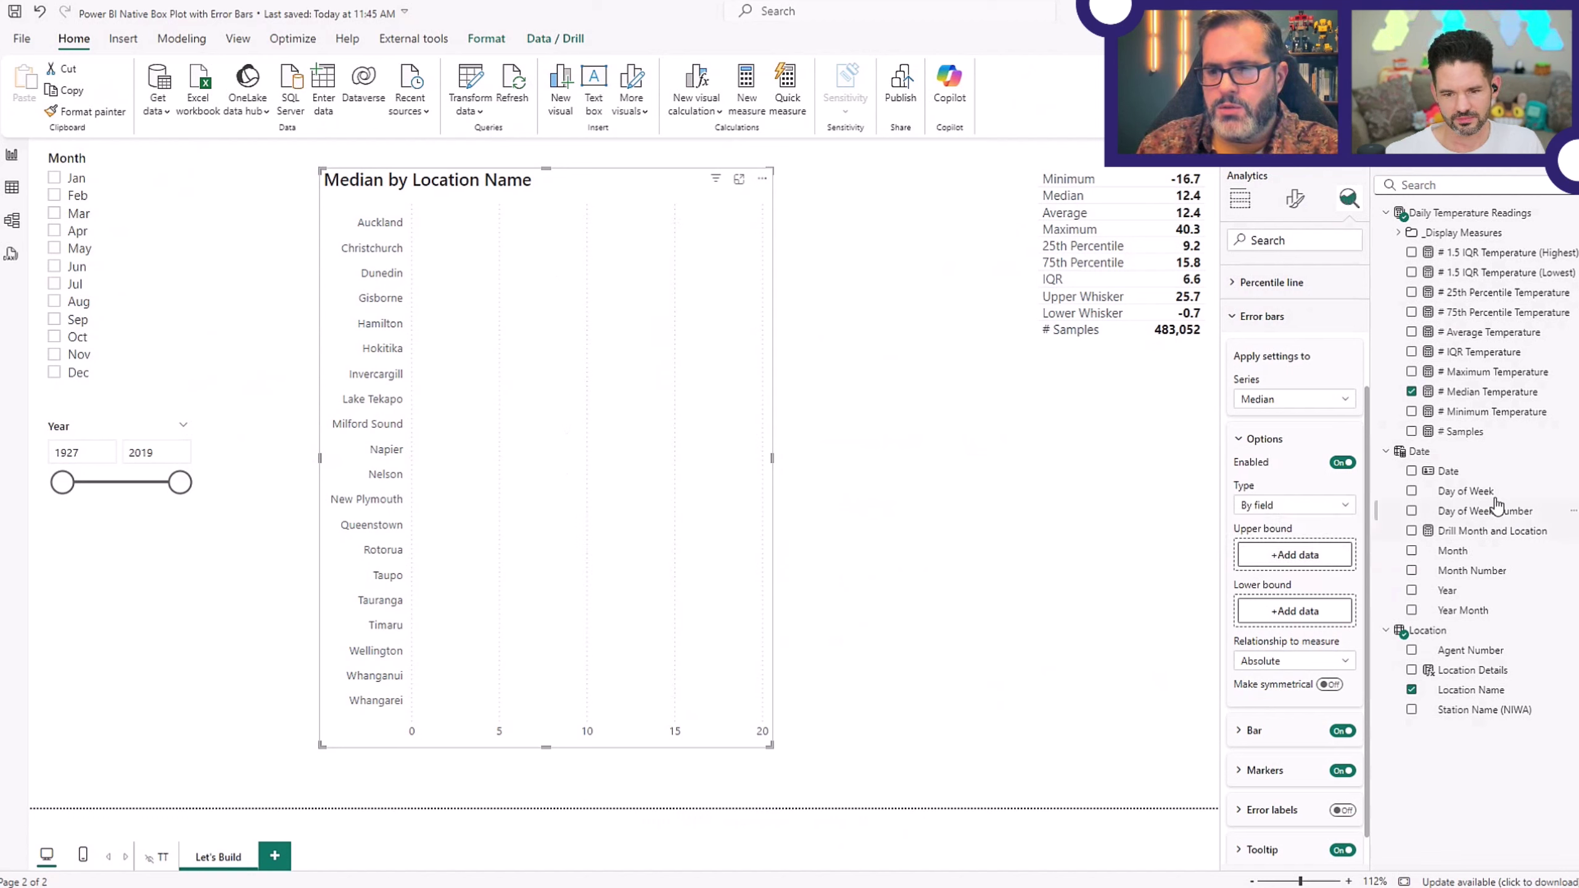
mouse_move(1492, 392)
left_mouse_down()
mouse_move(1293, 519)
mouse_move(1295, 557)
left_mouse_up()
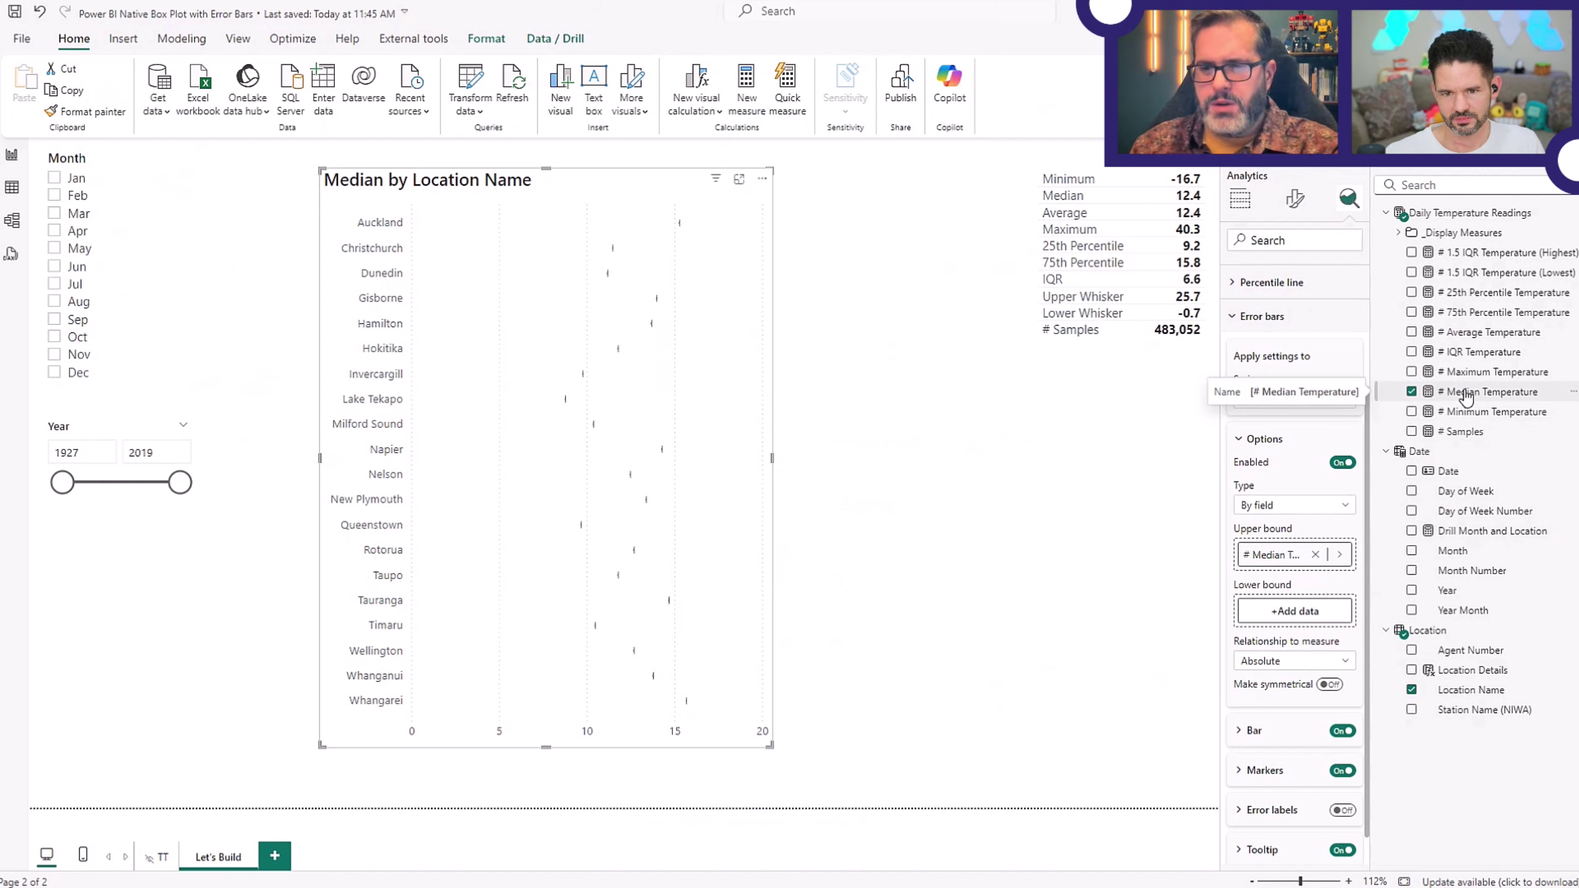
left_click_drag(1467, 394, 1288, 613)
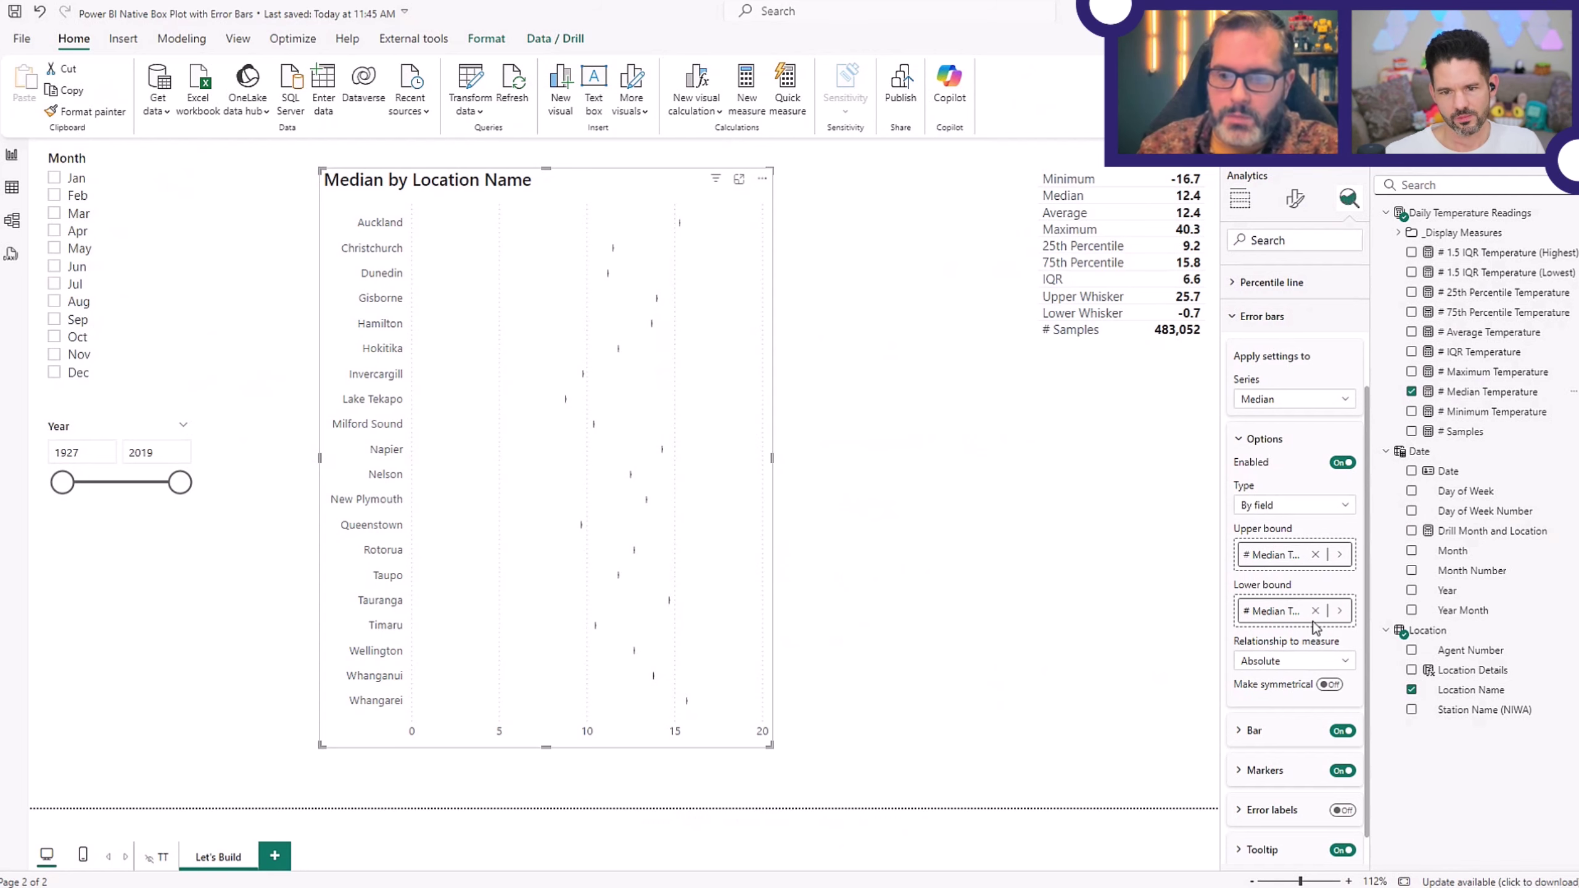
Set the marker size of the Median series' error bars to 9 px, keeping the long-dash marker shape.
scroll(1331, 646, "down", 2)
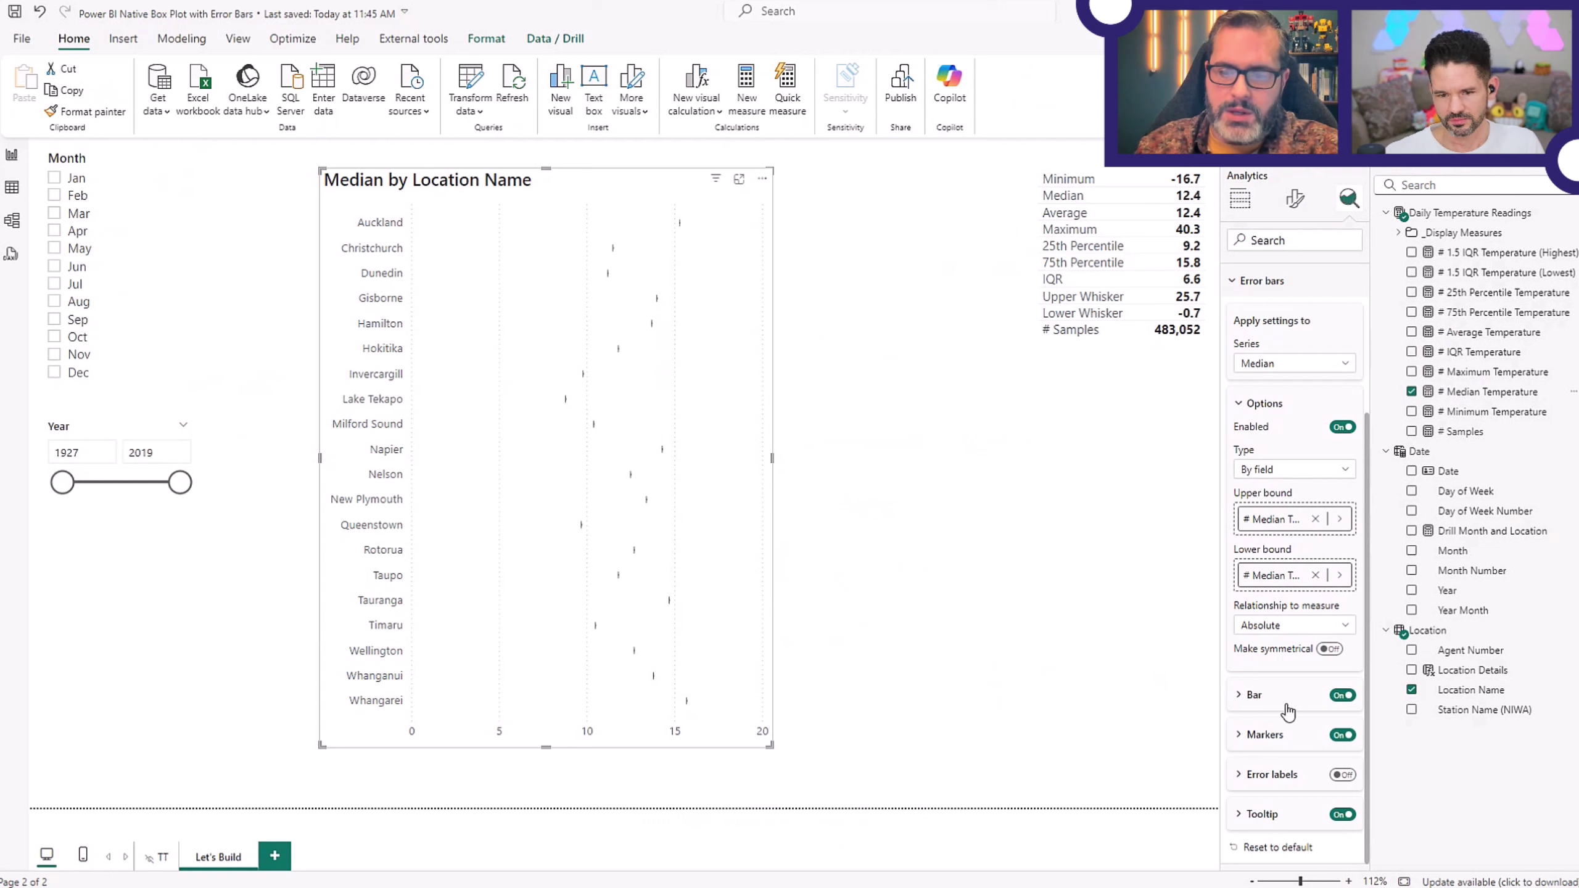
left_click(1265, 735)
scroll(1294, 705, "down", 4)
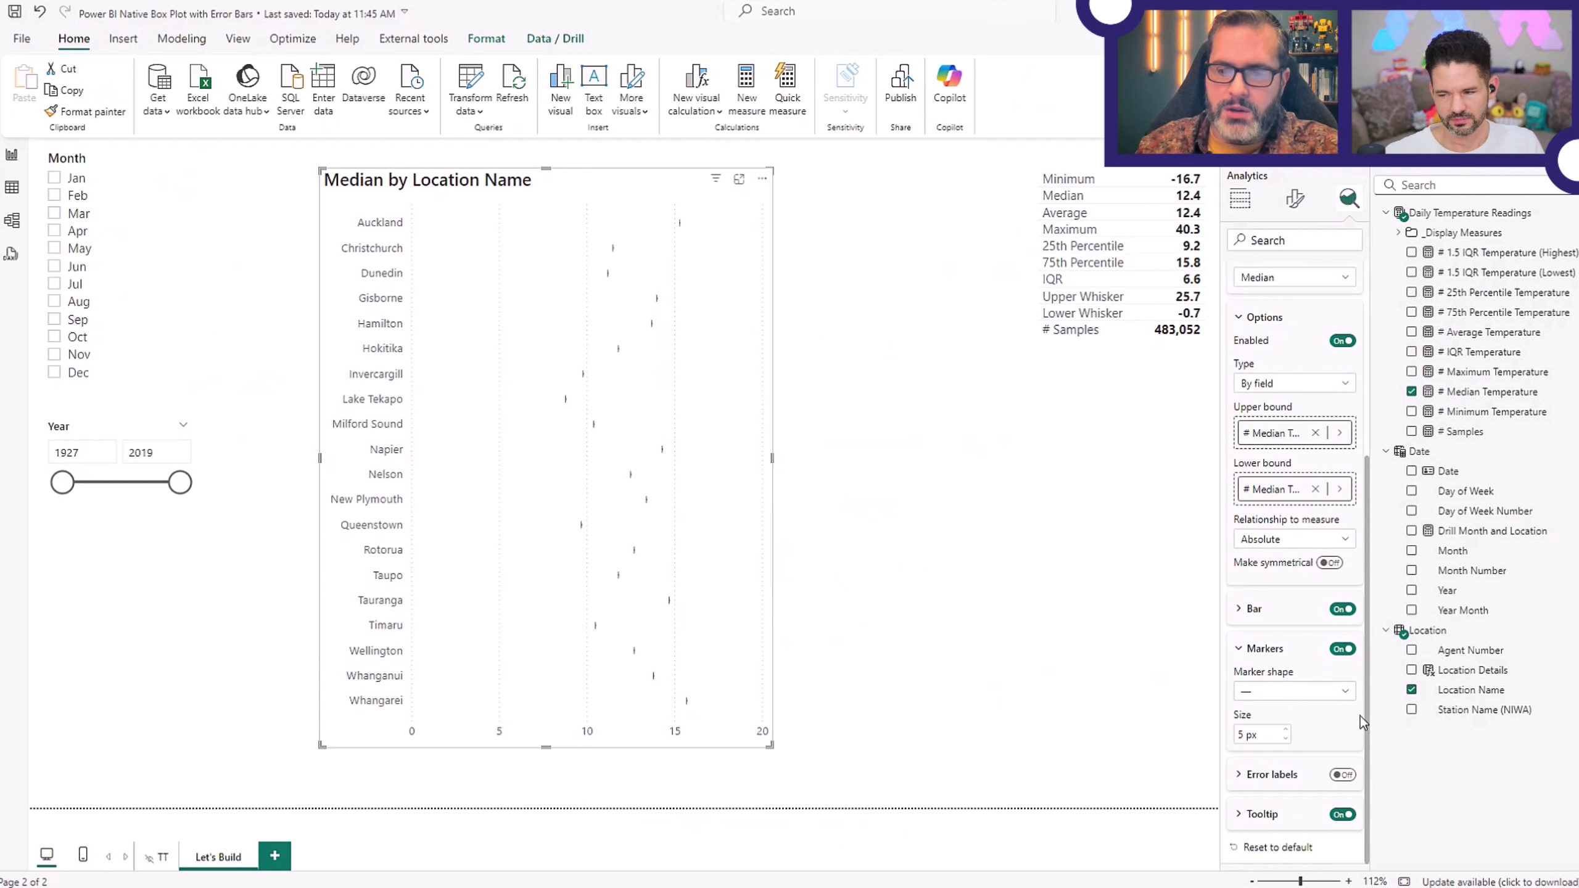
left_click(1344, 693)
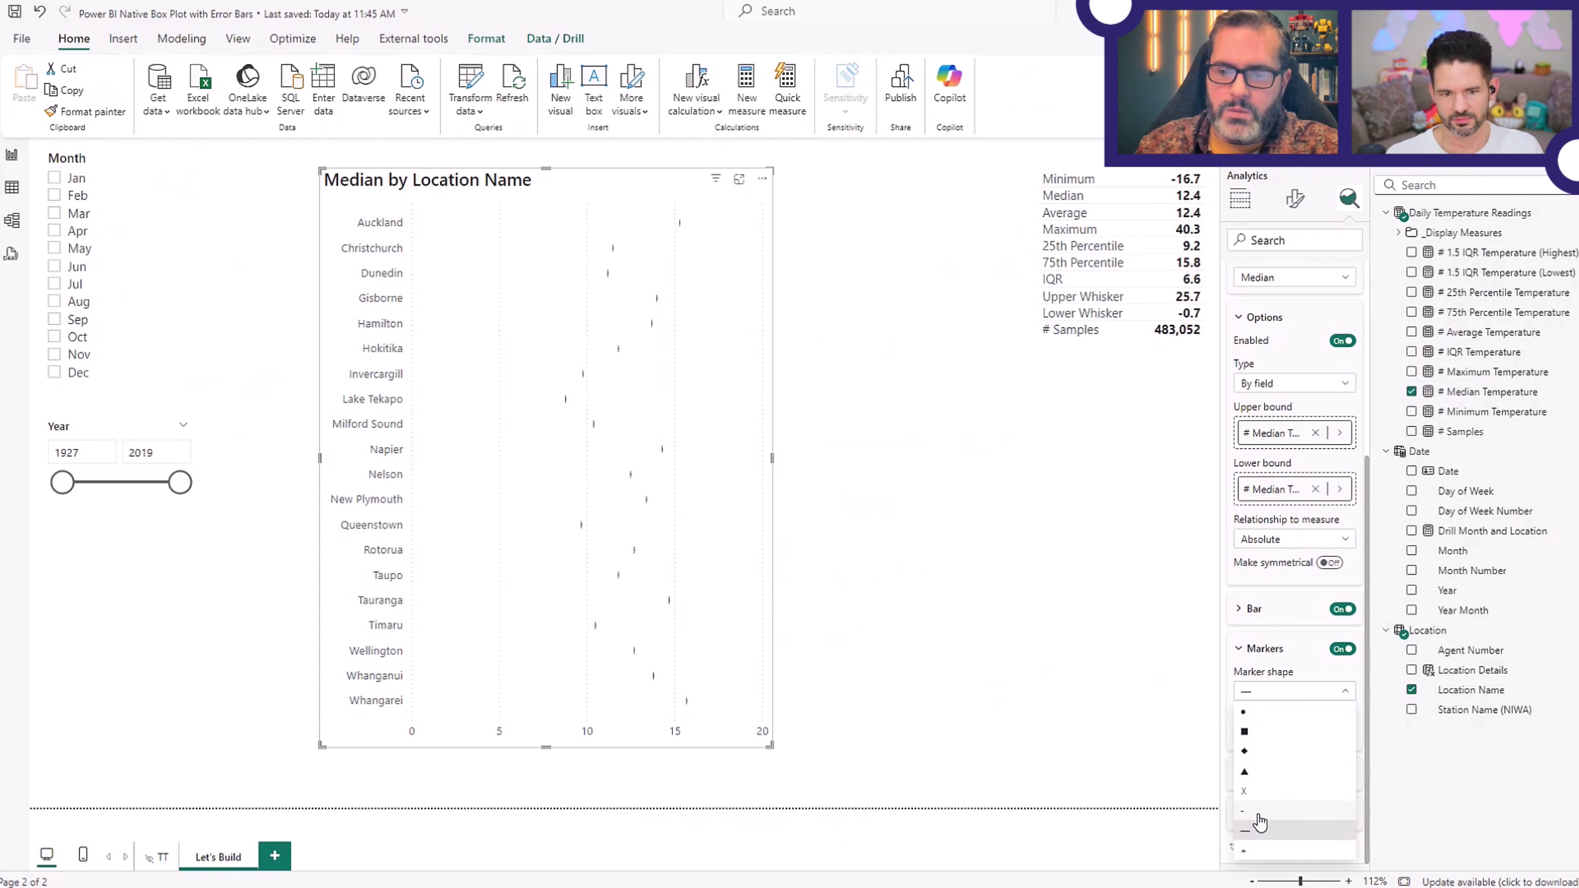
left_click(1272, 668)
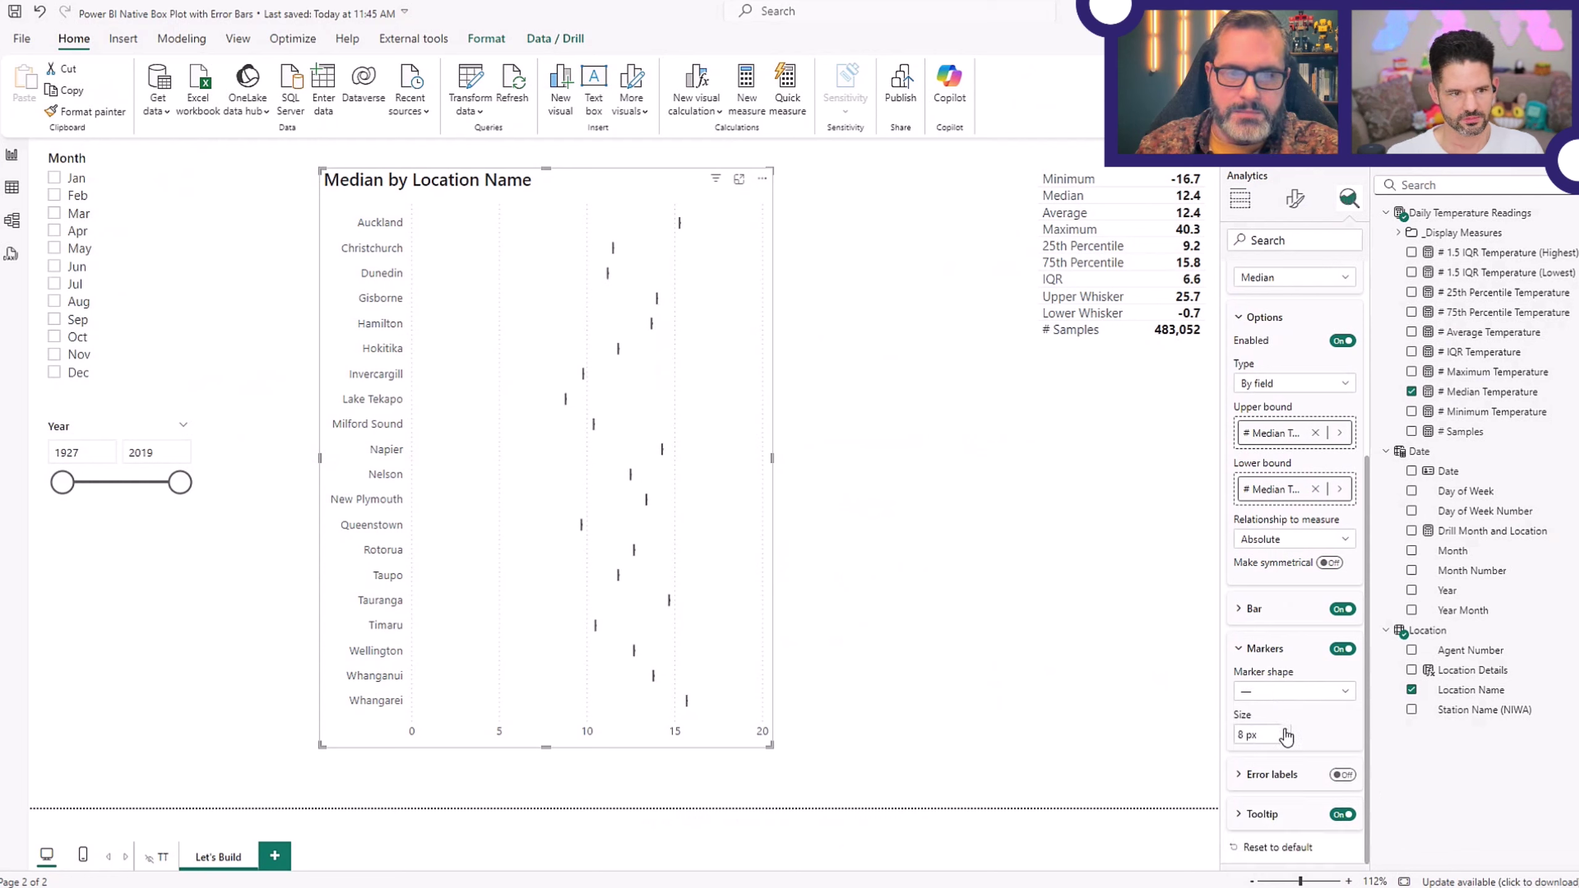
left_click(1284, 736)
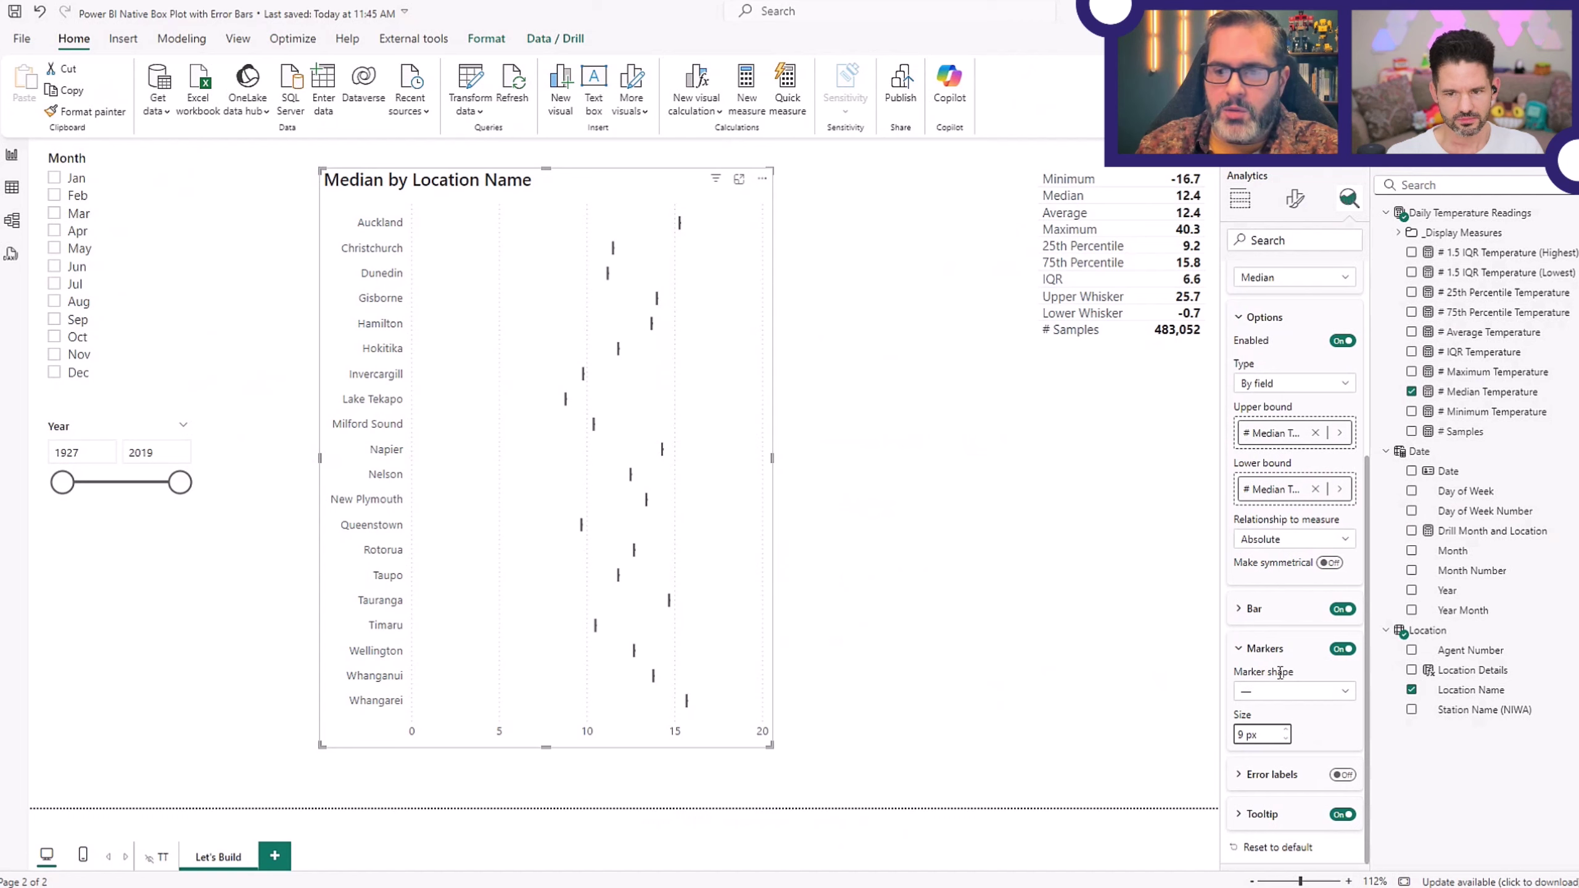
Set the border size of the Median series' error bars to 0 px.
left_click(1268, 617)
scroll(1292, 621, "down", 3)
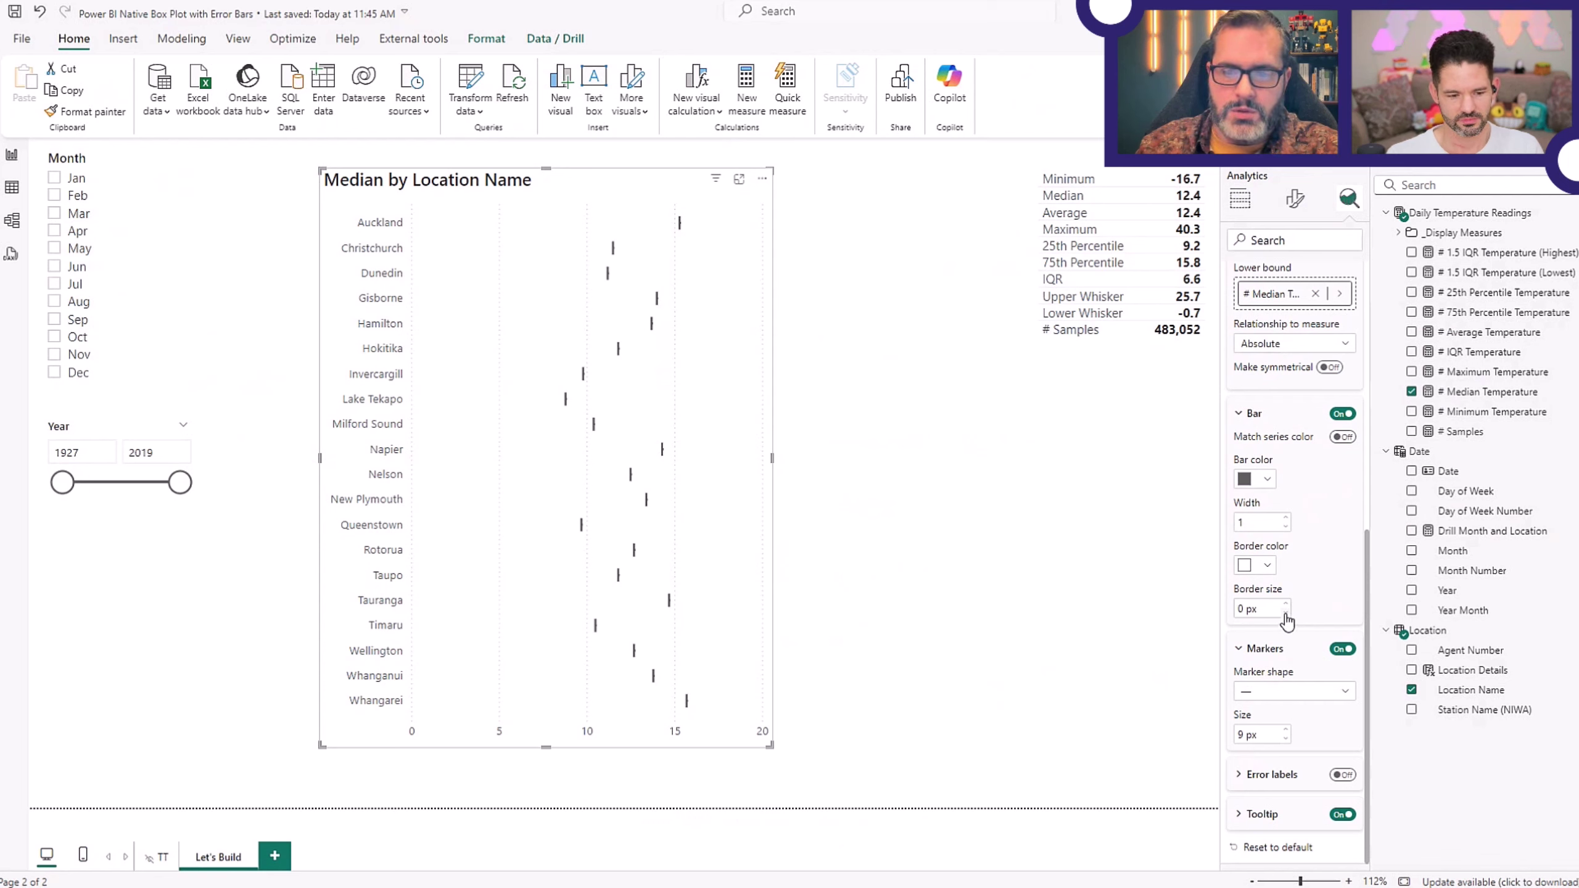
left_click(1284, 613)
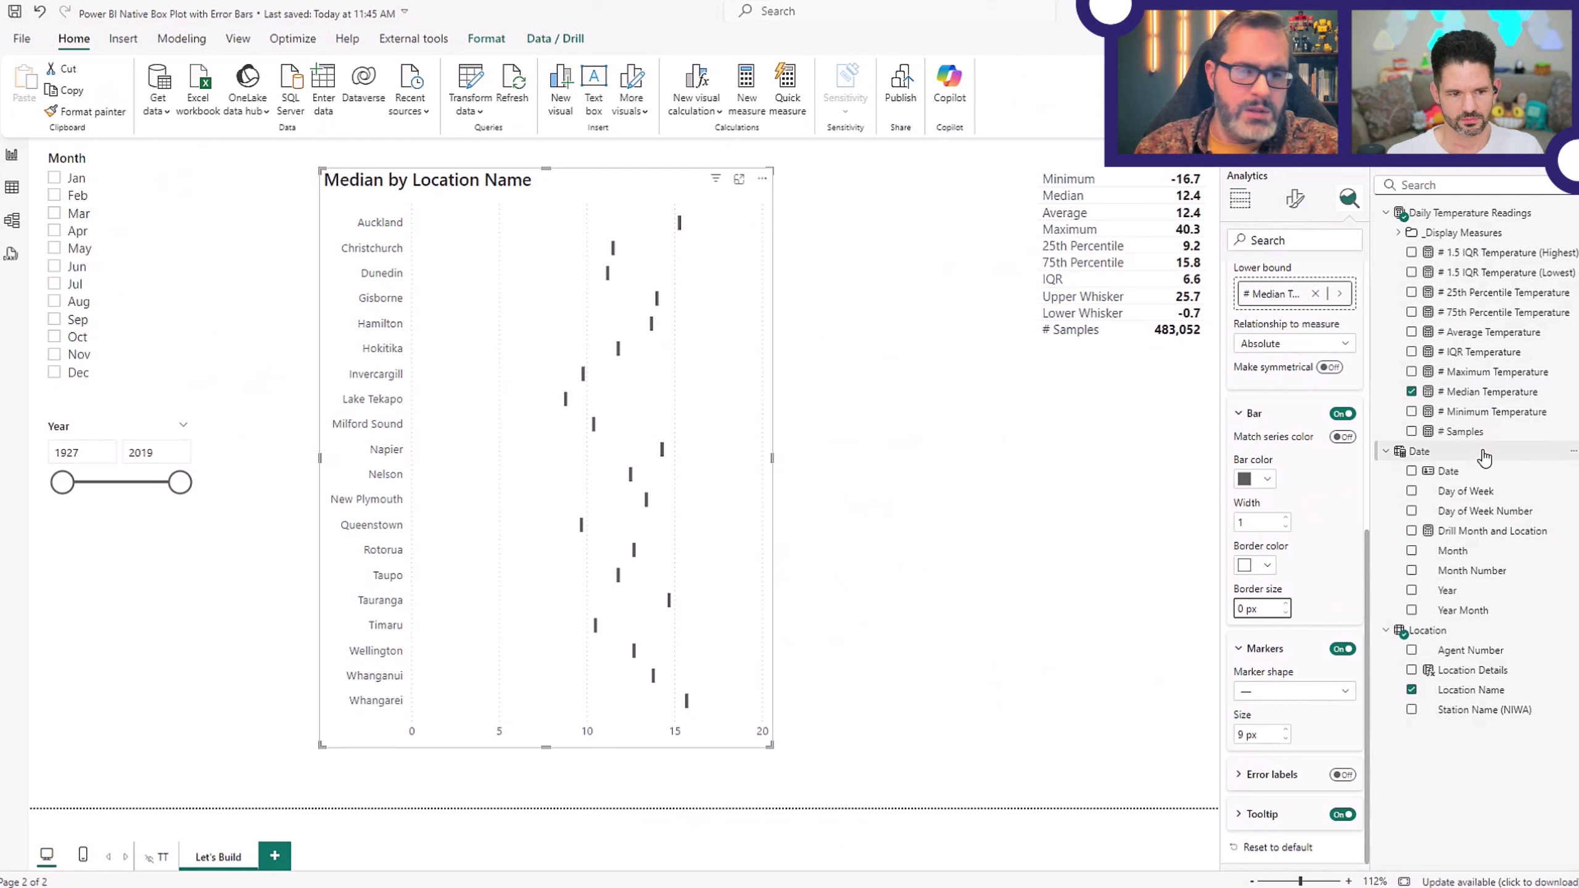
Add a visual calculation to the chart with the formula Box = [Median].
left_click(1489, 292)
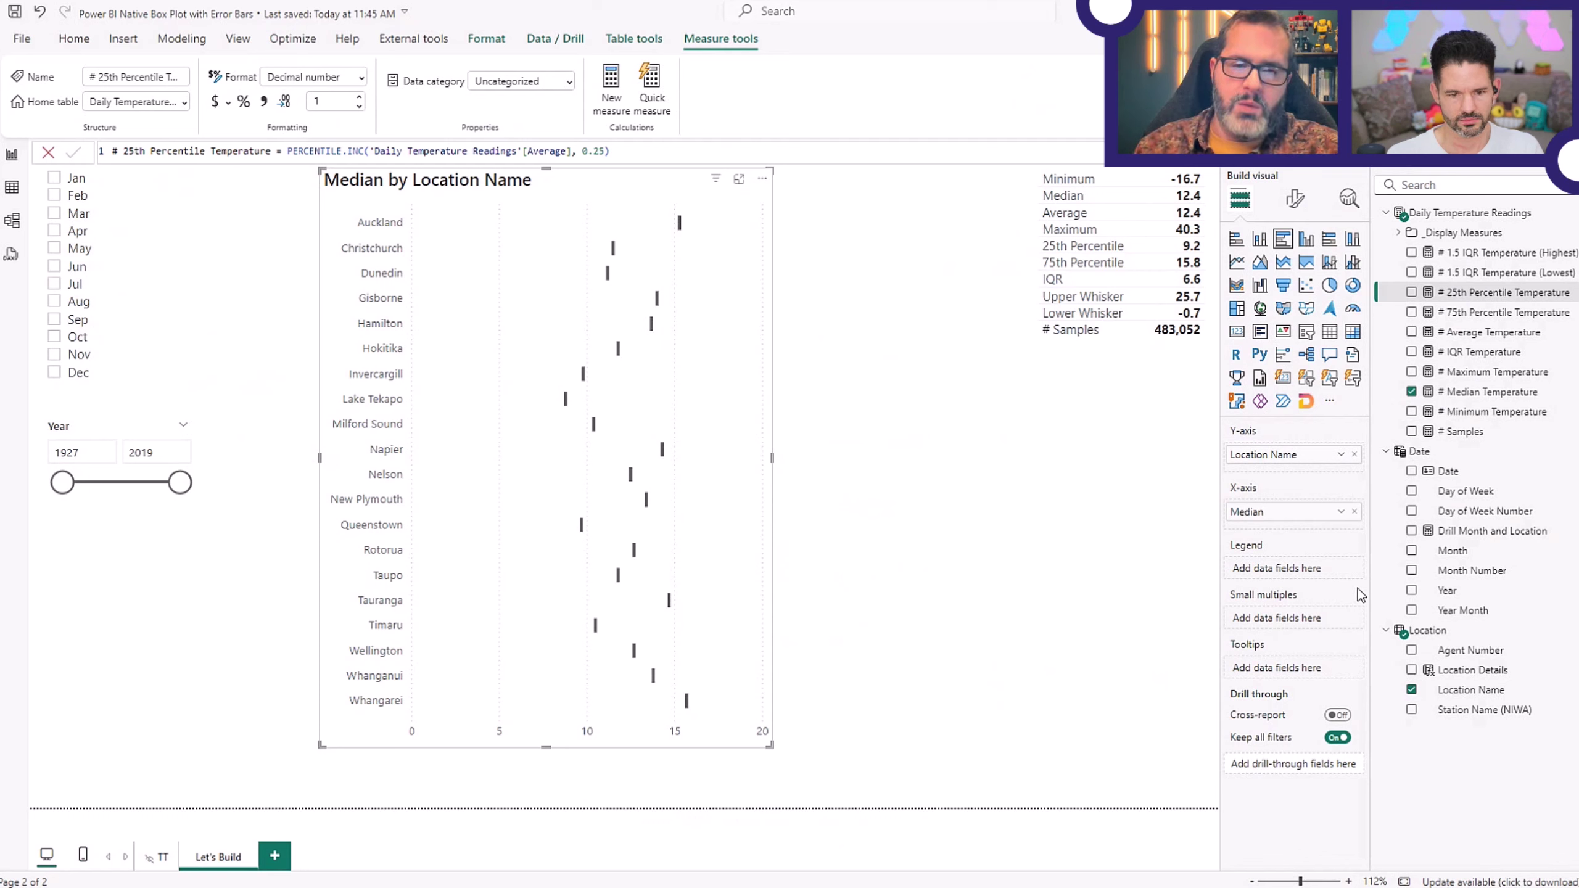
left_click(763, 178)
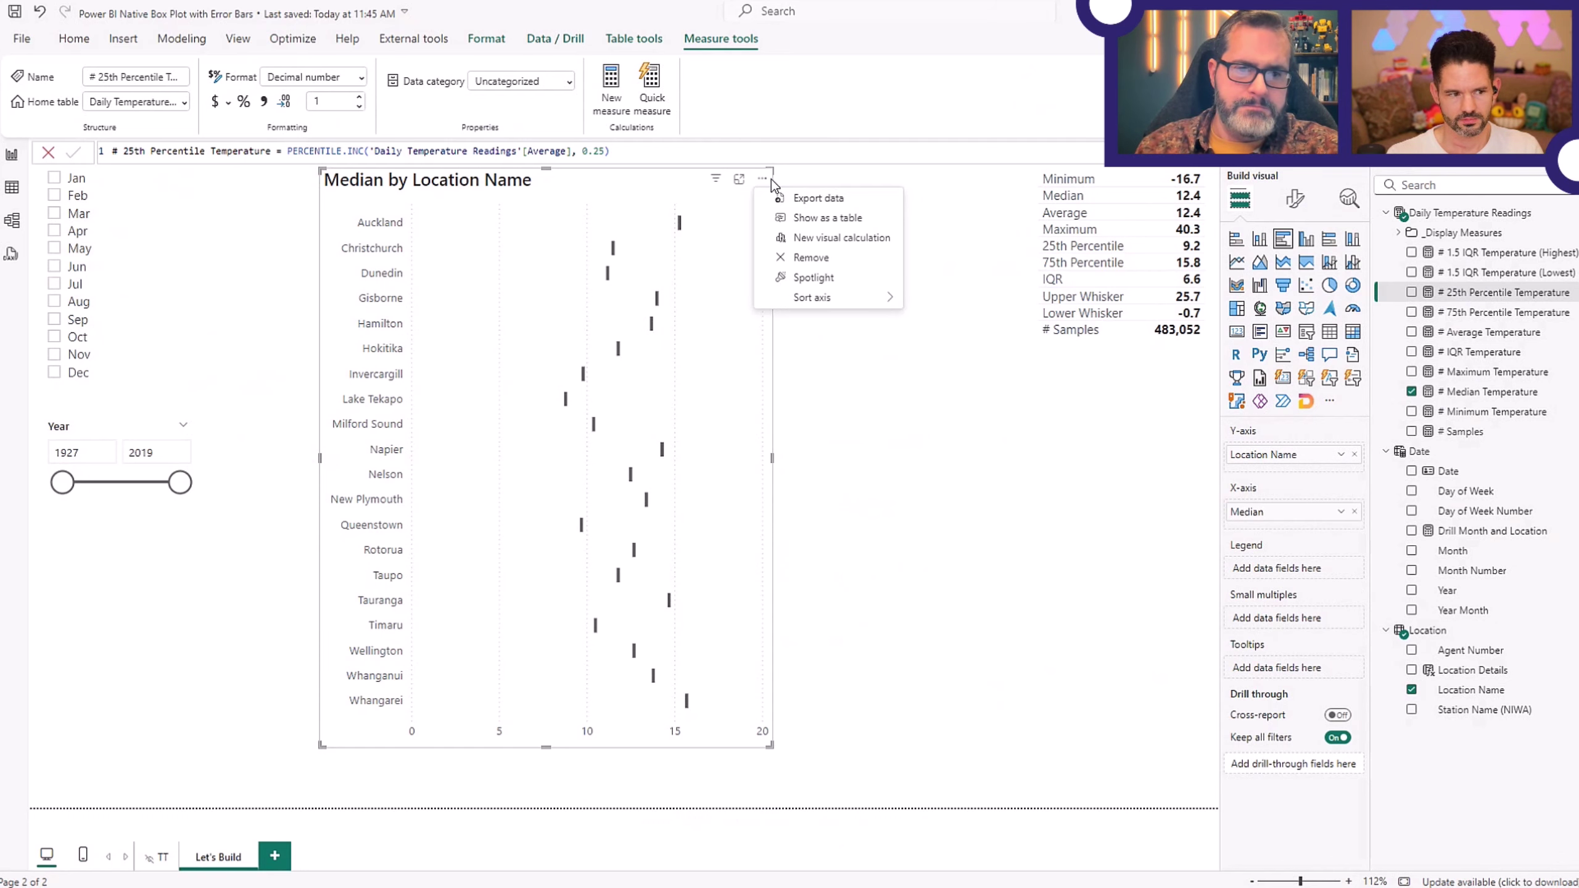
left_click(833, 238)
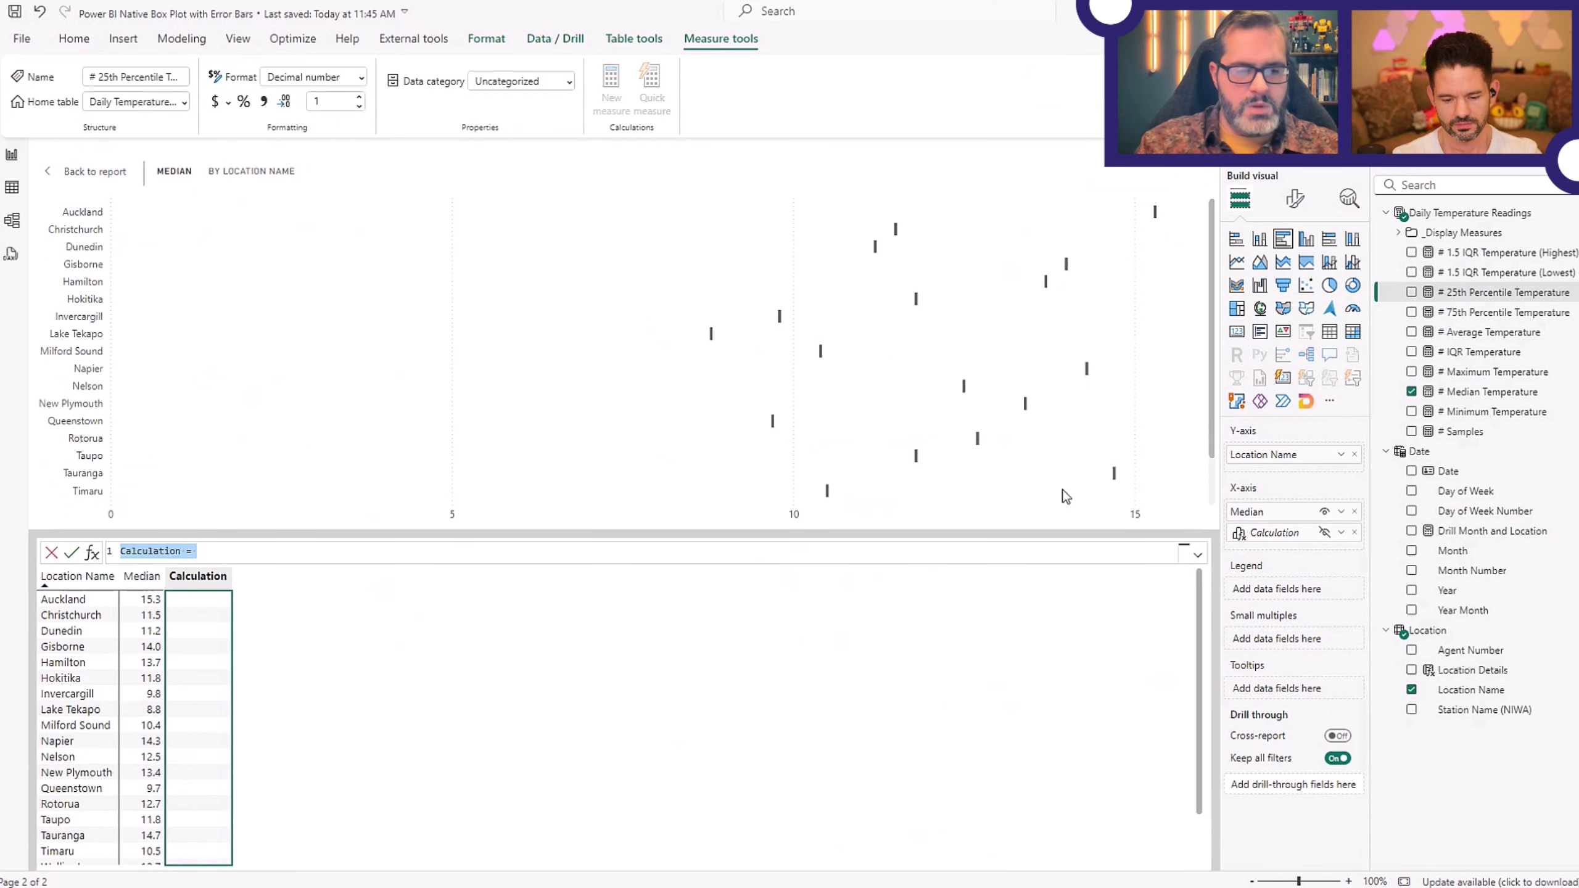
type("Box")
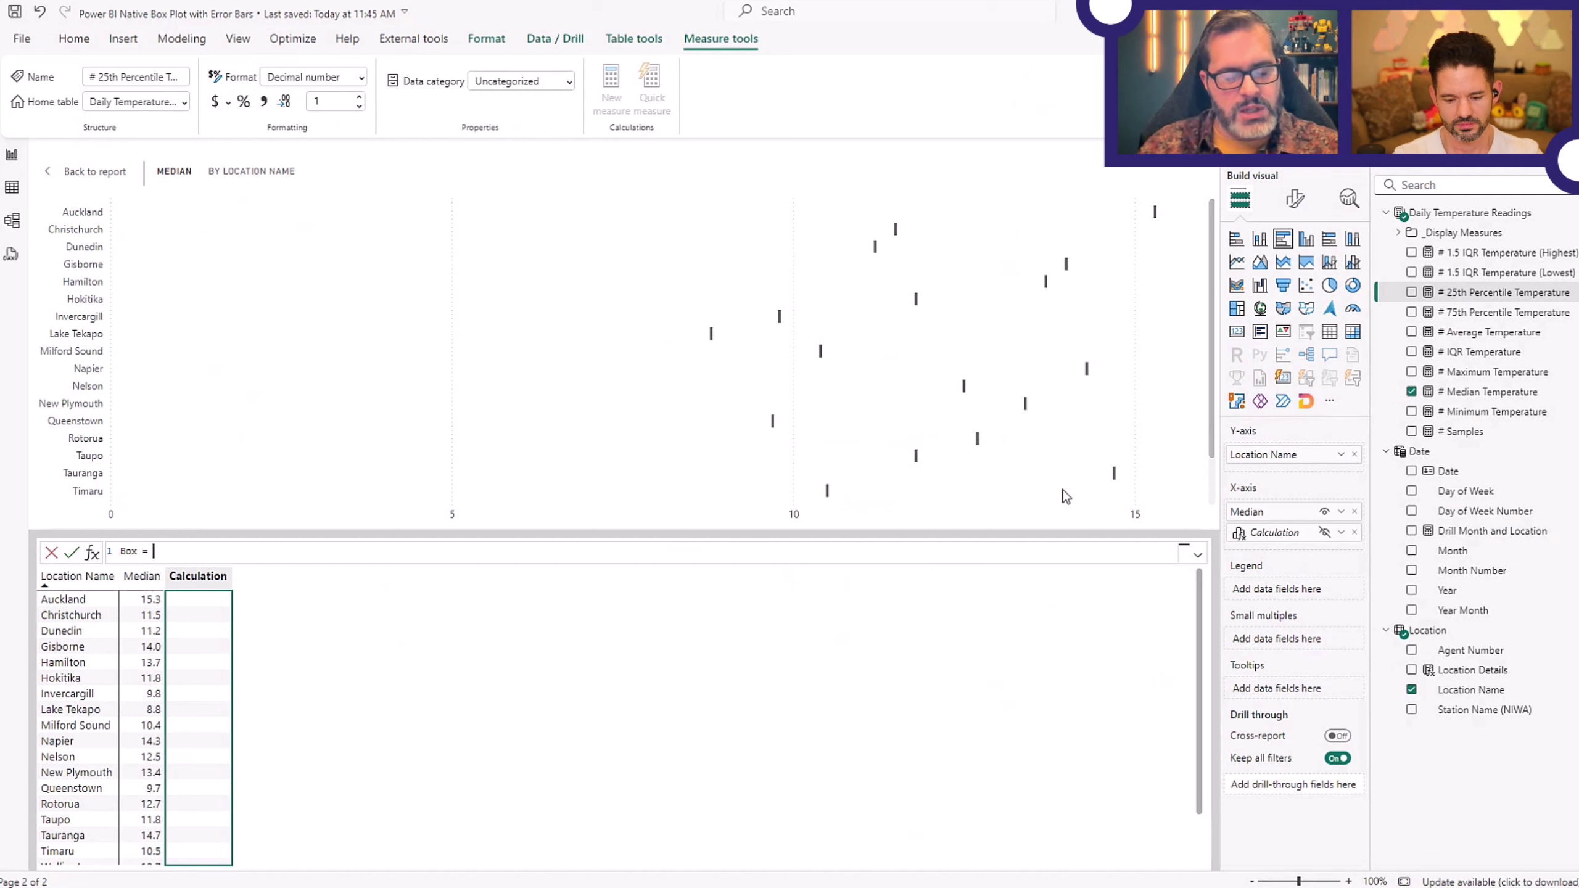
type("MEdian")
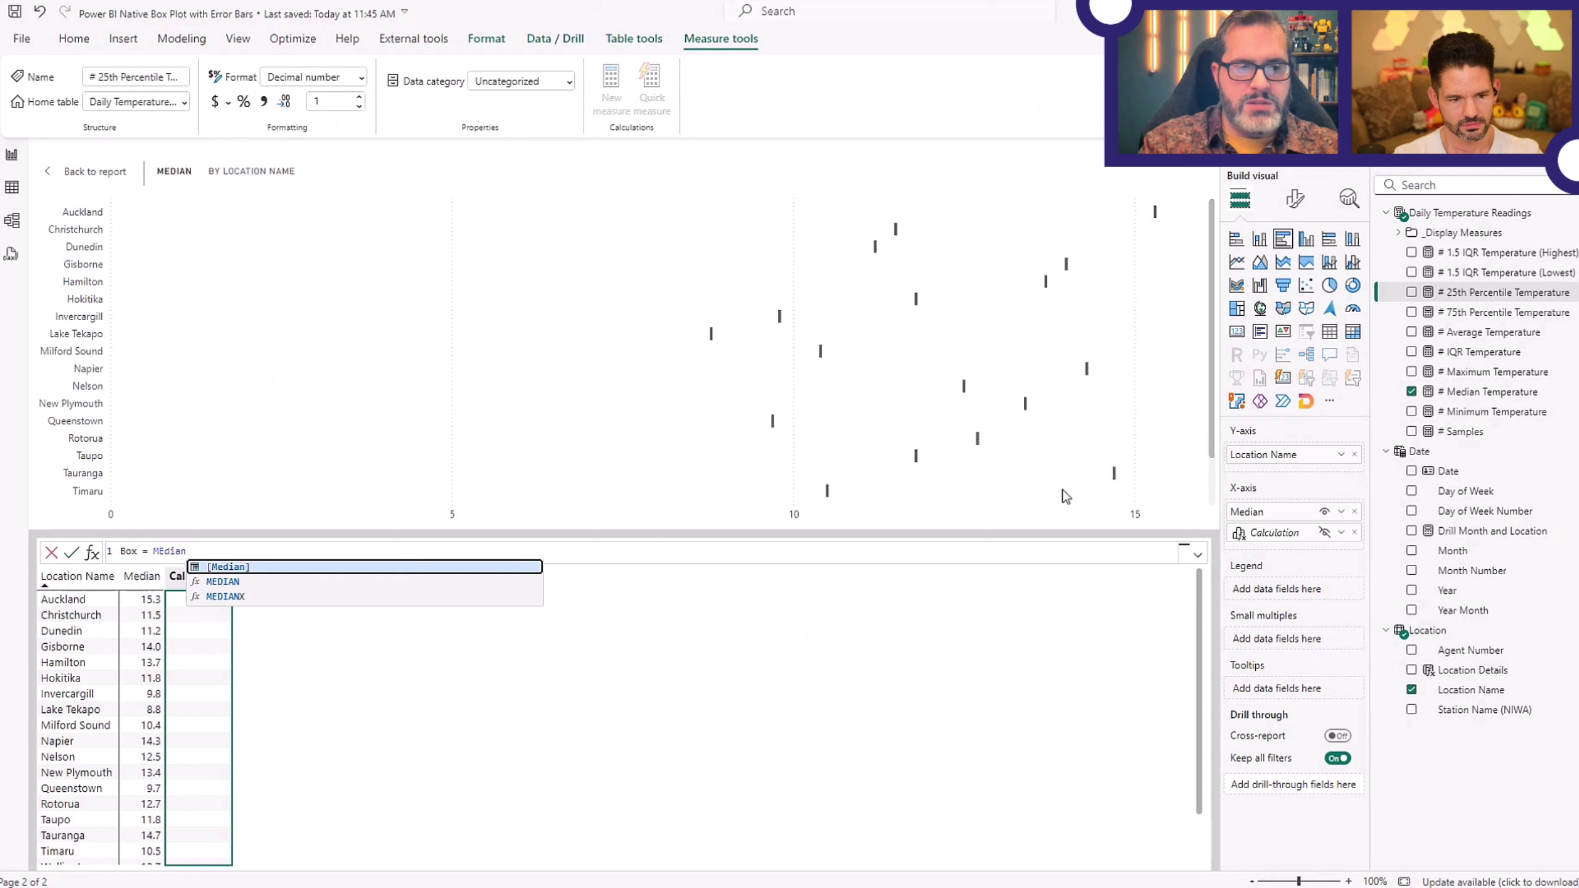
key("Tab")
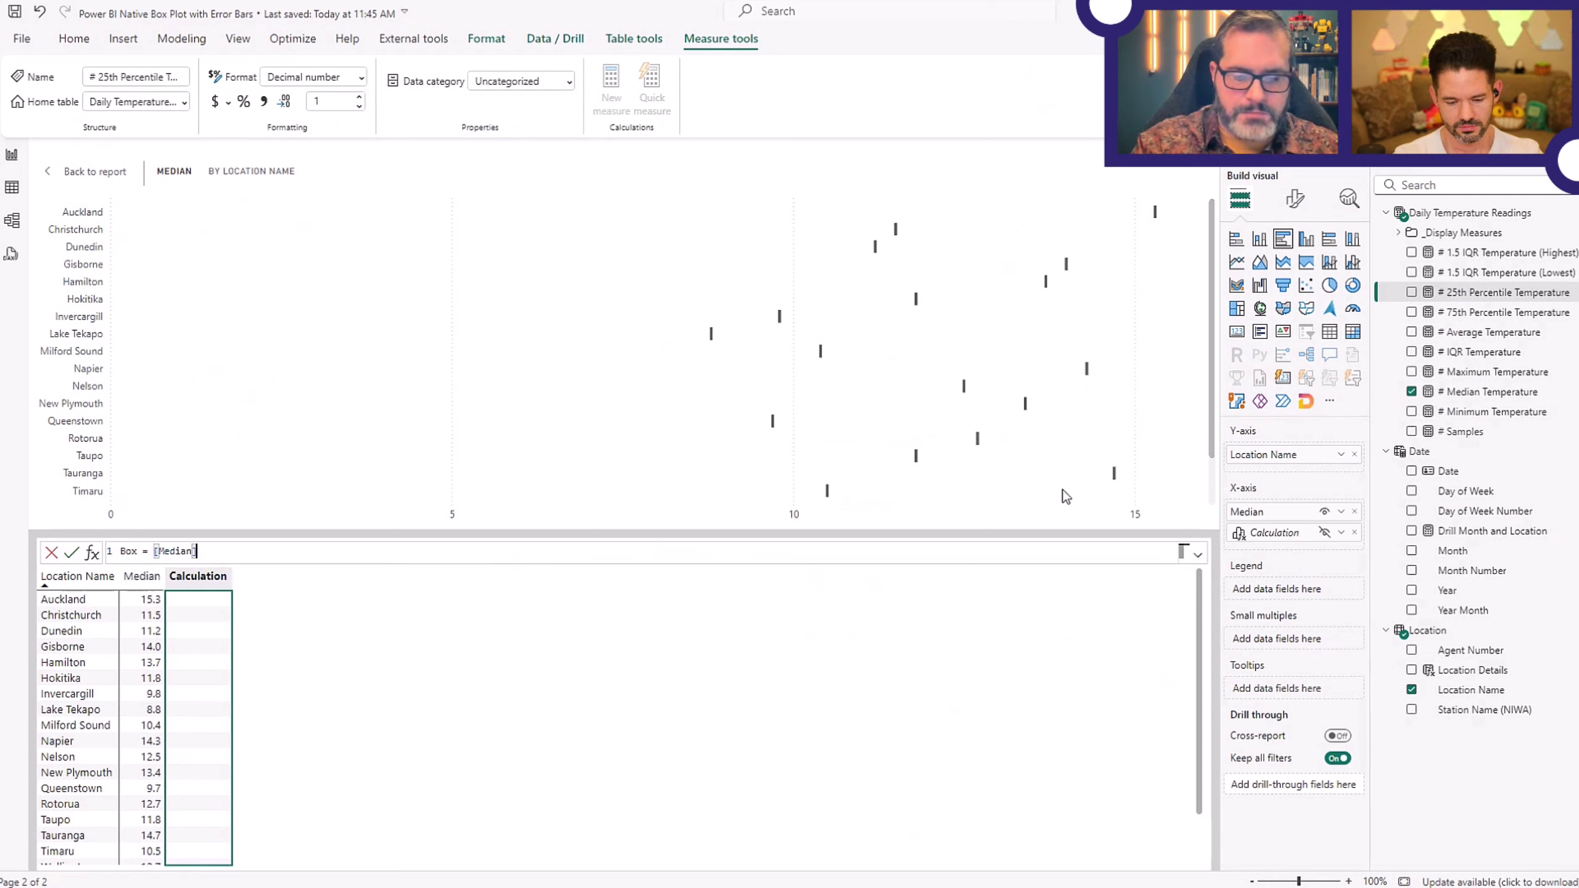
key("Return")
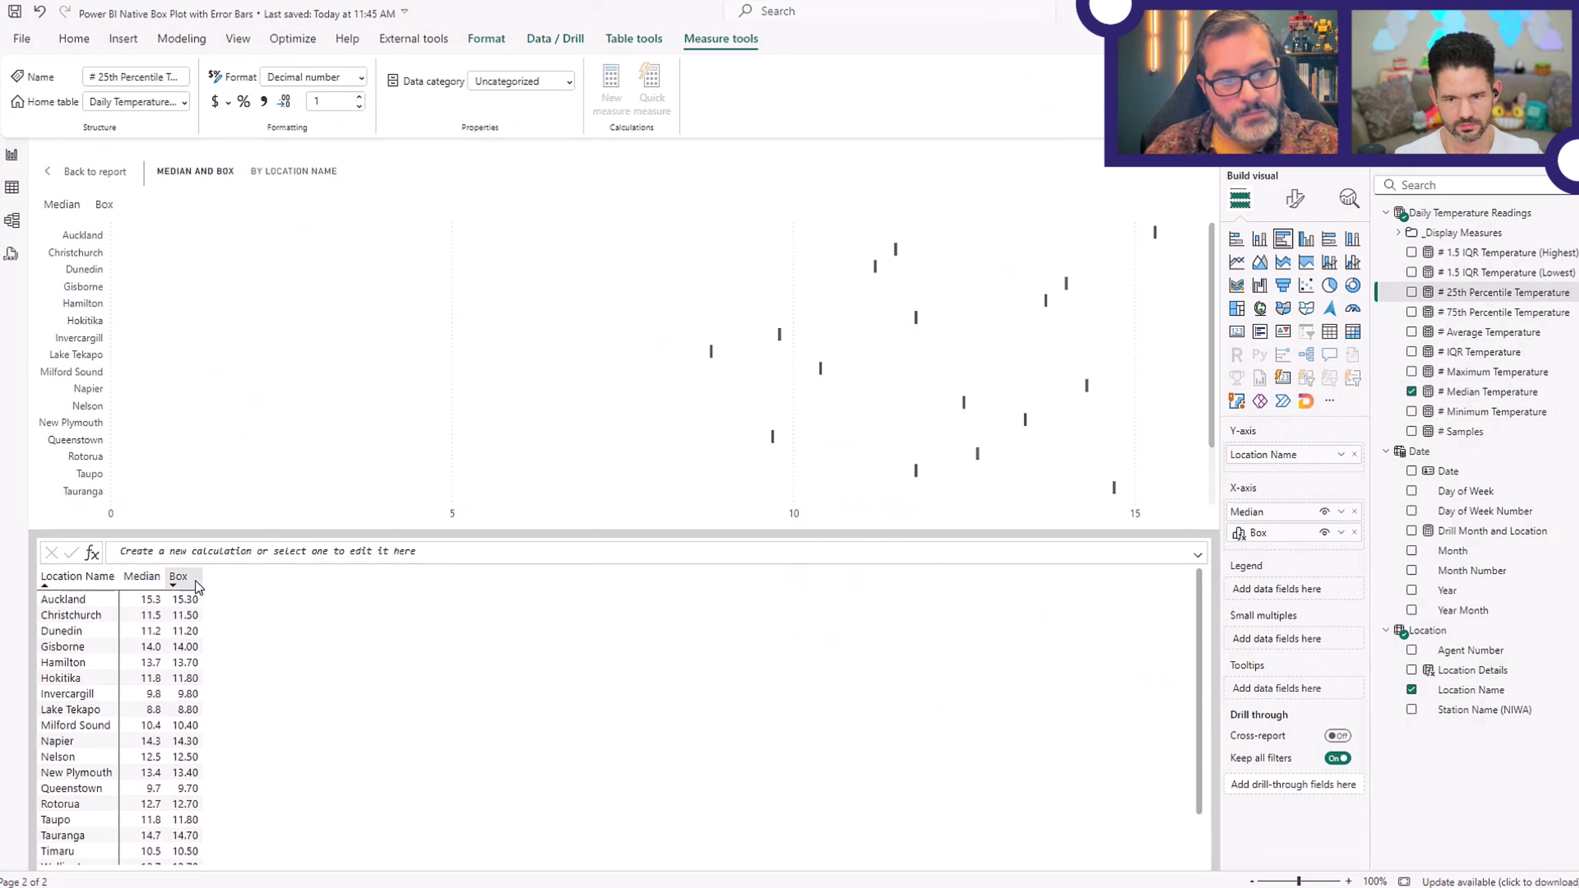
Enable error bars for the Box series with # 75th Percentile Temperature as upper bound and # 25th Percentile Temperature as lower bound.
left_click(1349, 201)
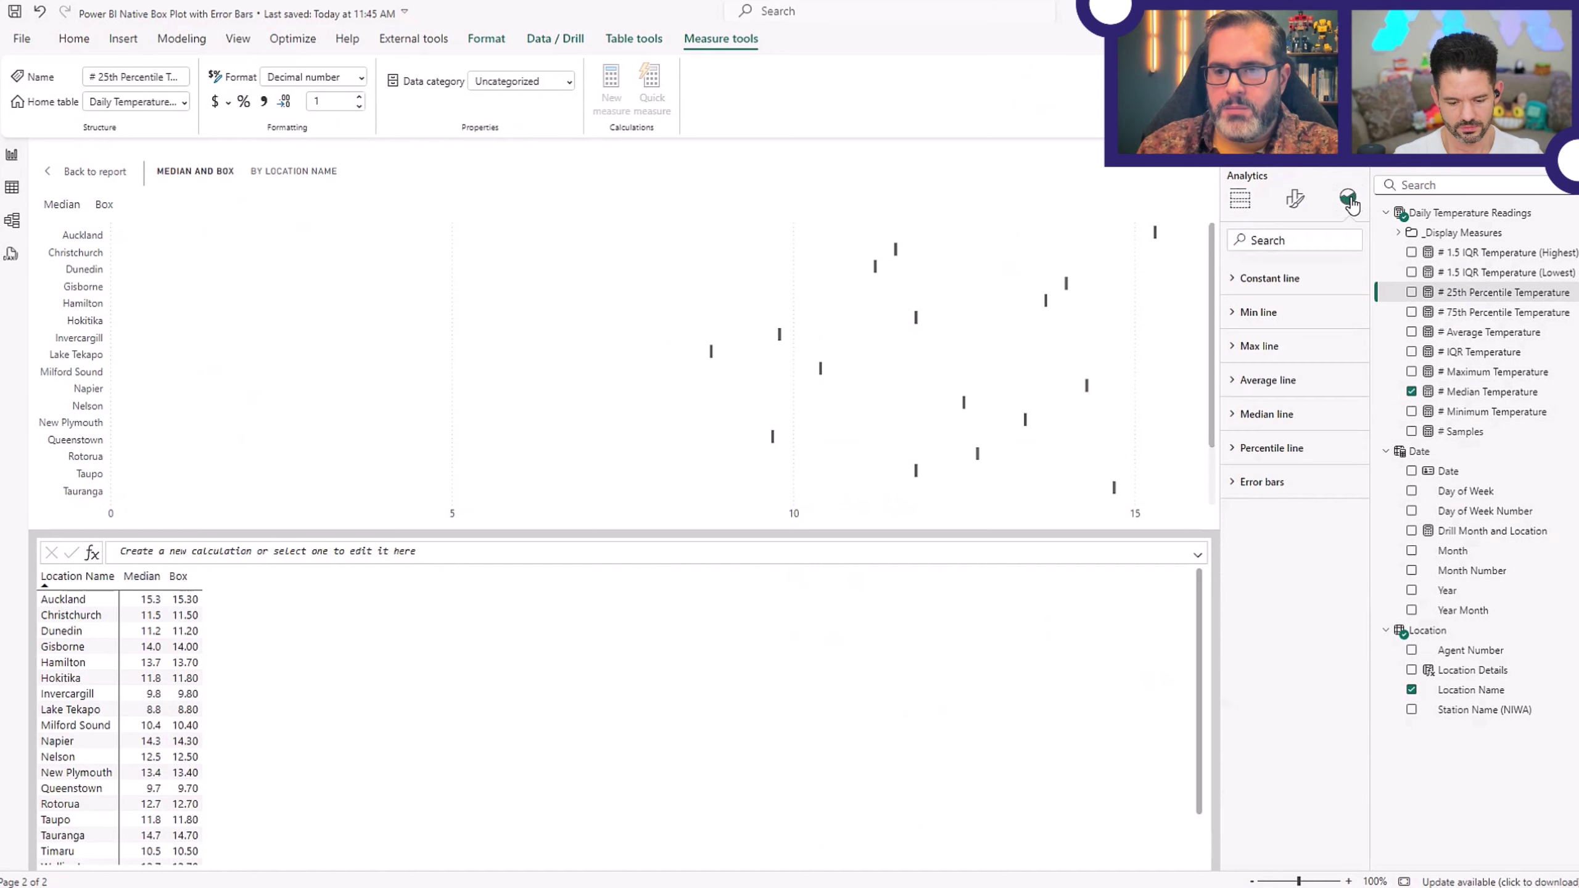
left_click(1258, 483)
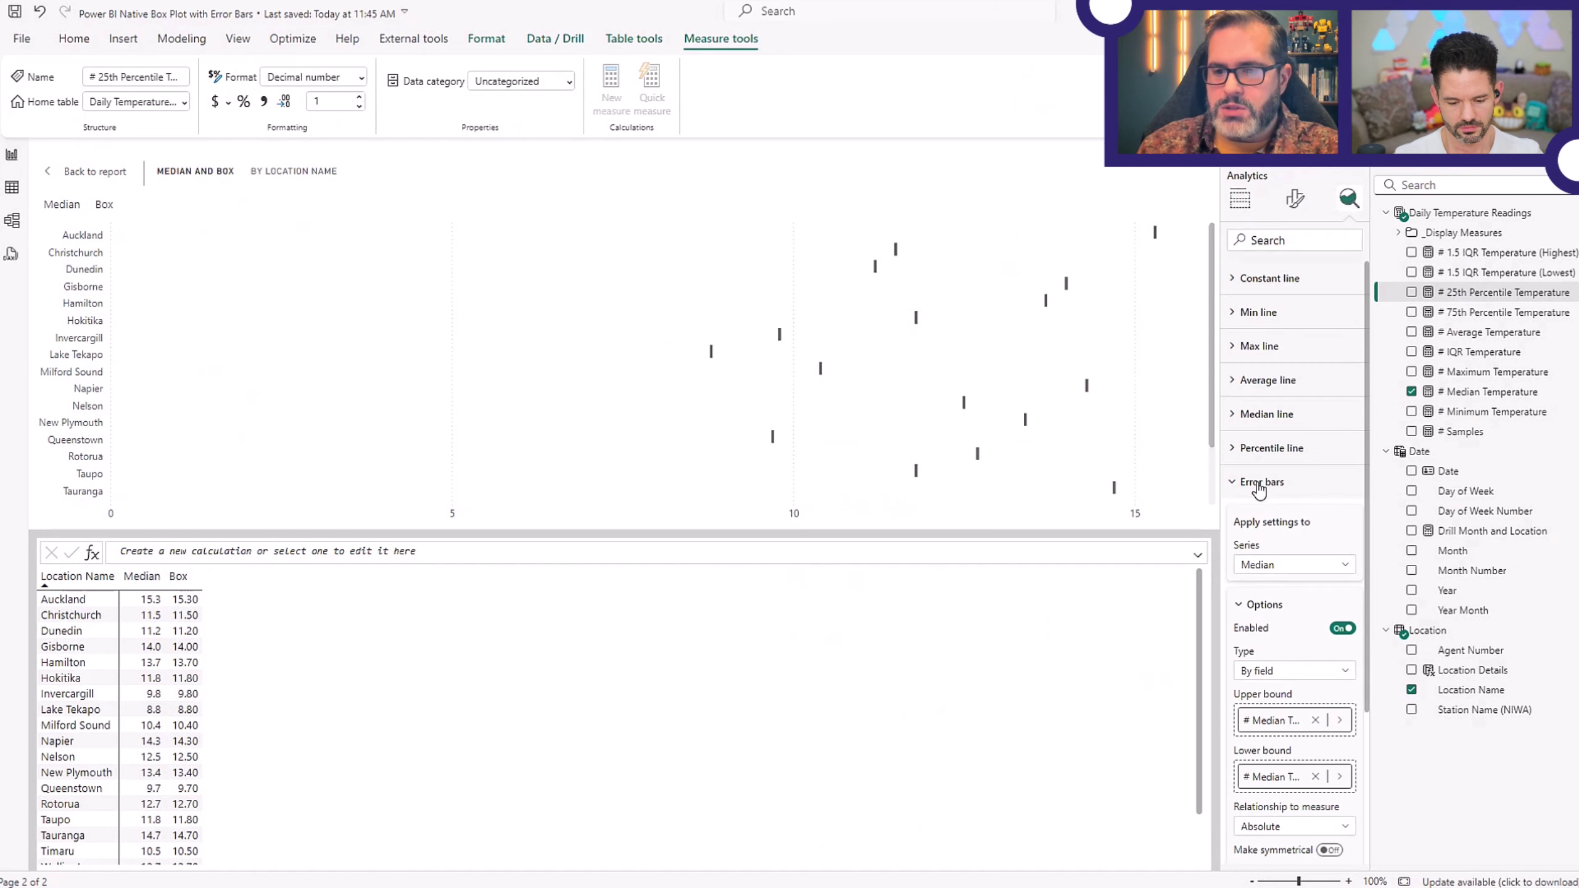
scroll(1262, 436, "down", 3)
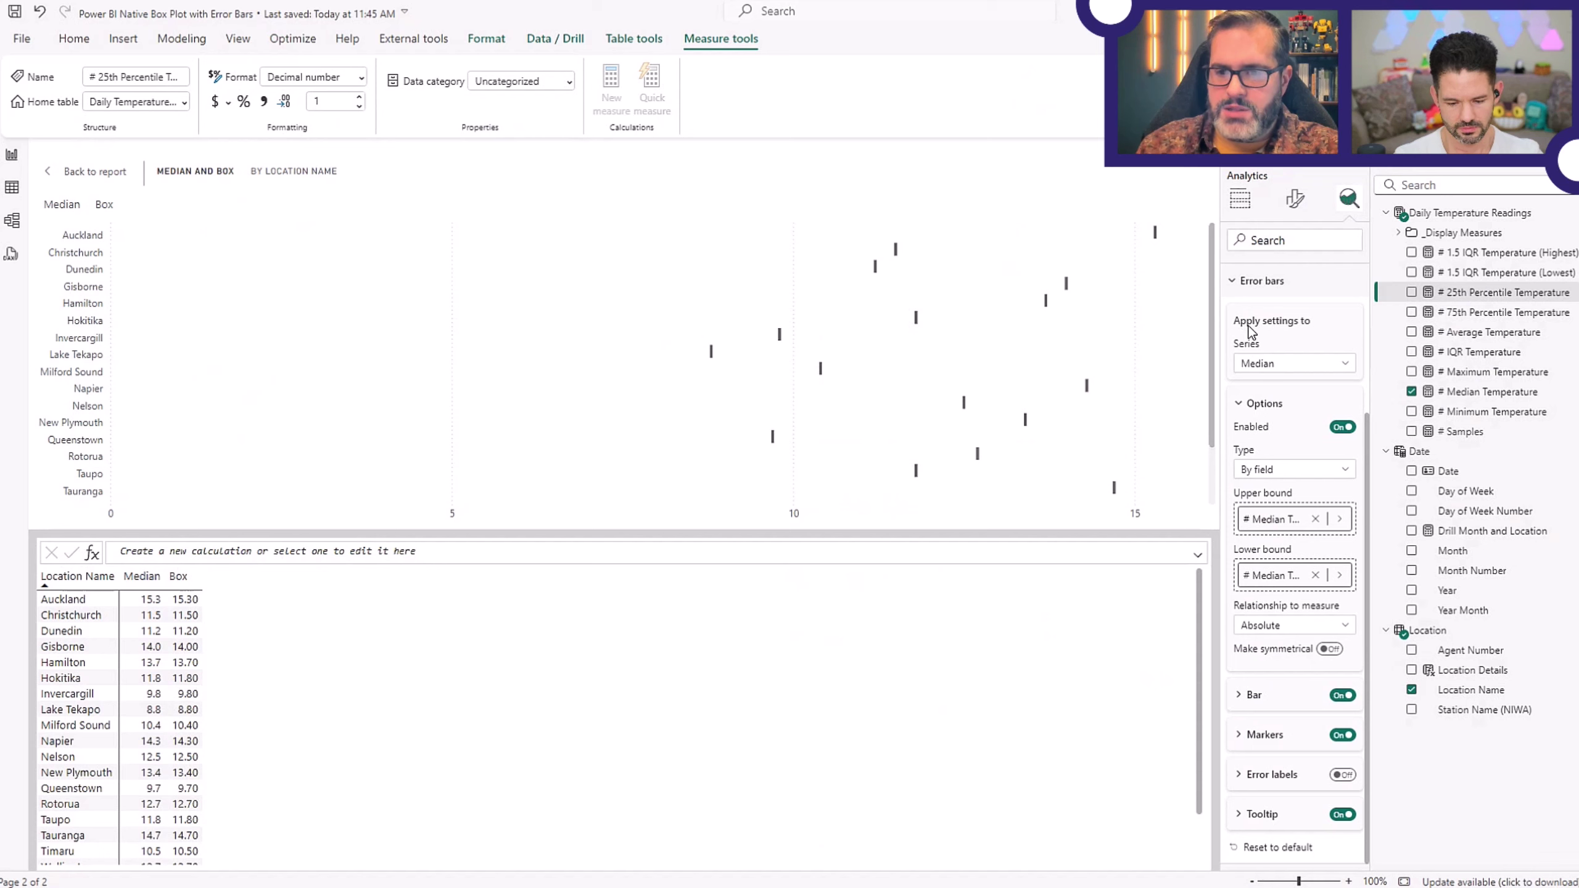
left_click(1271, 366)
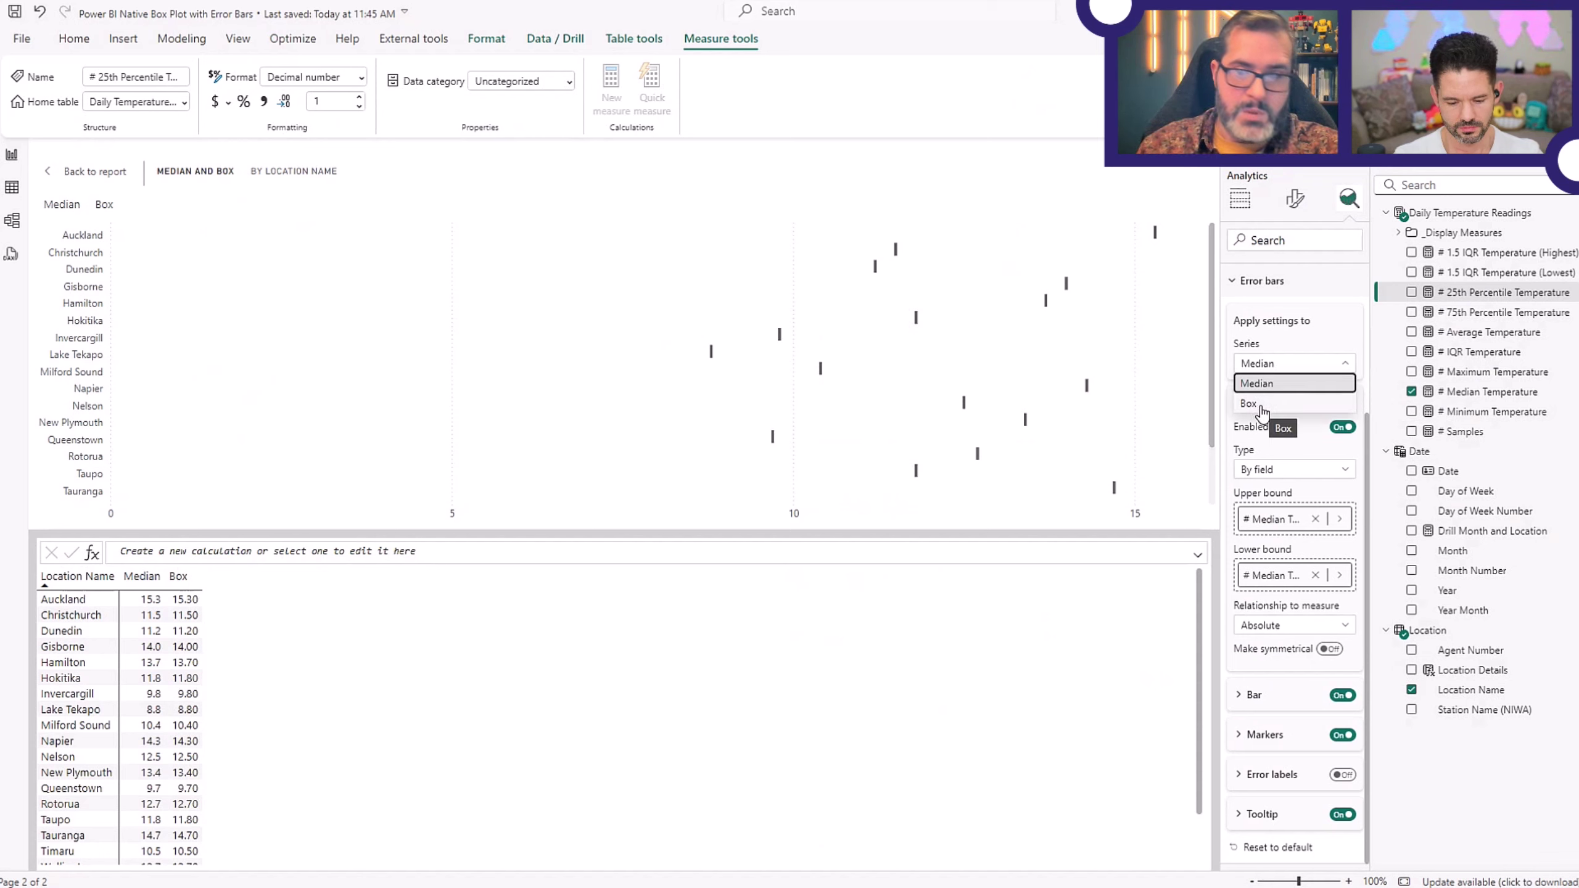
left_click(1259, 404)
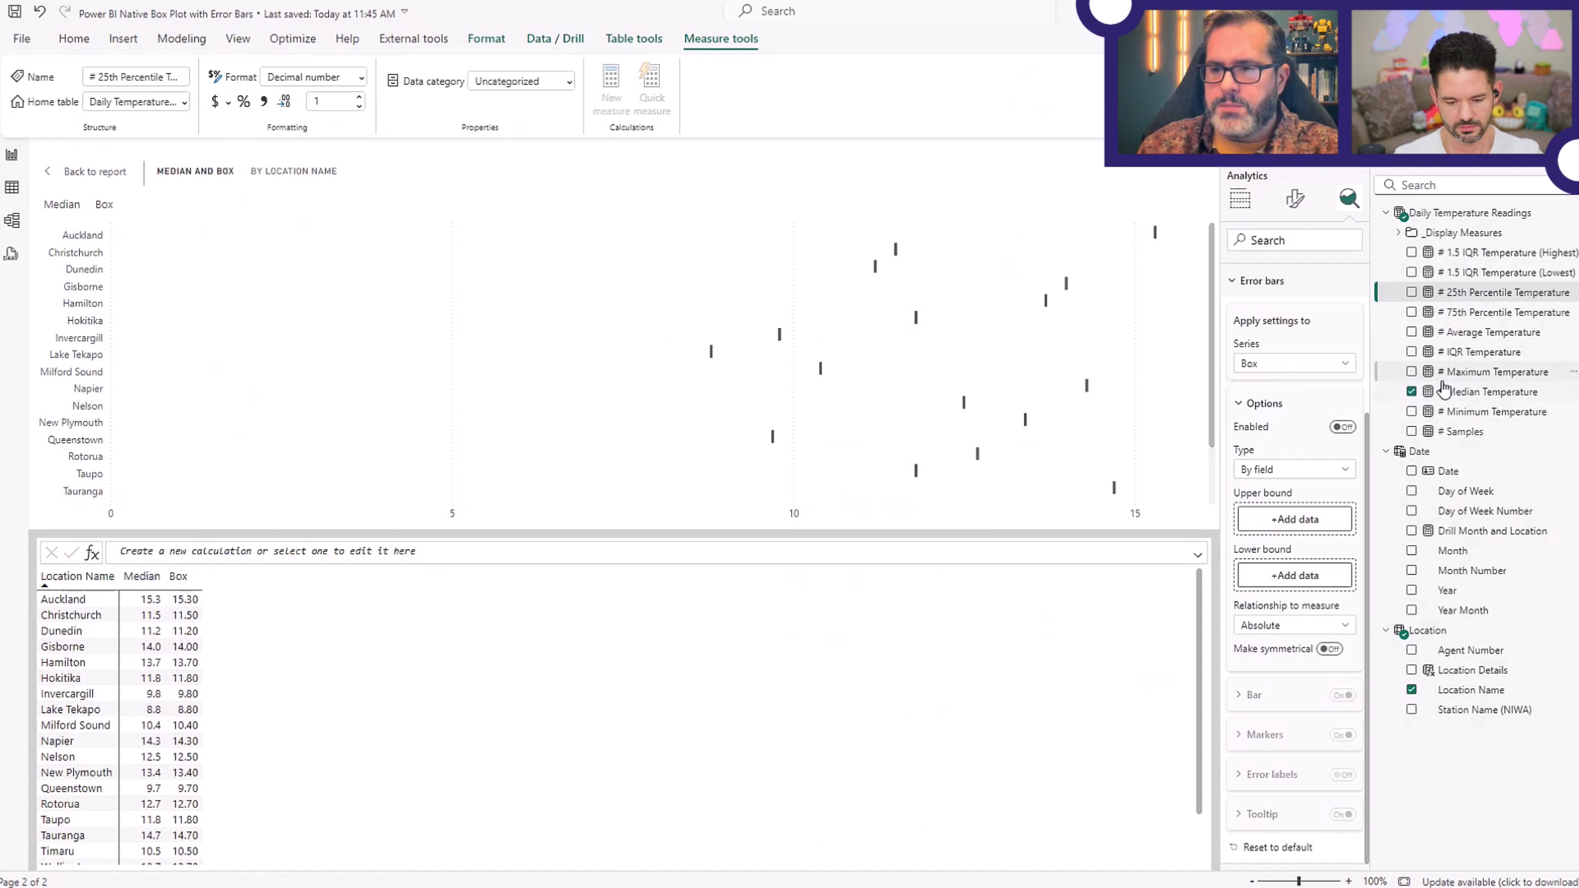
left_click_drag(1485, 300, 1294, 583)
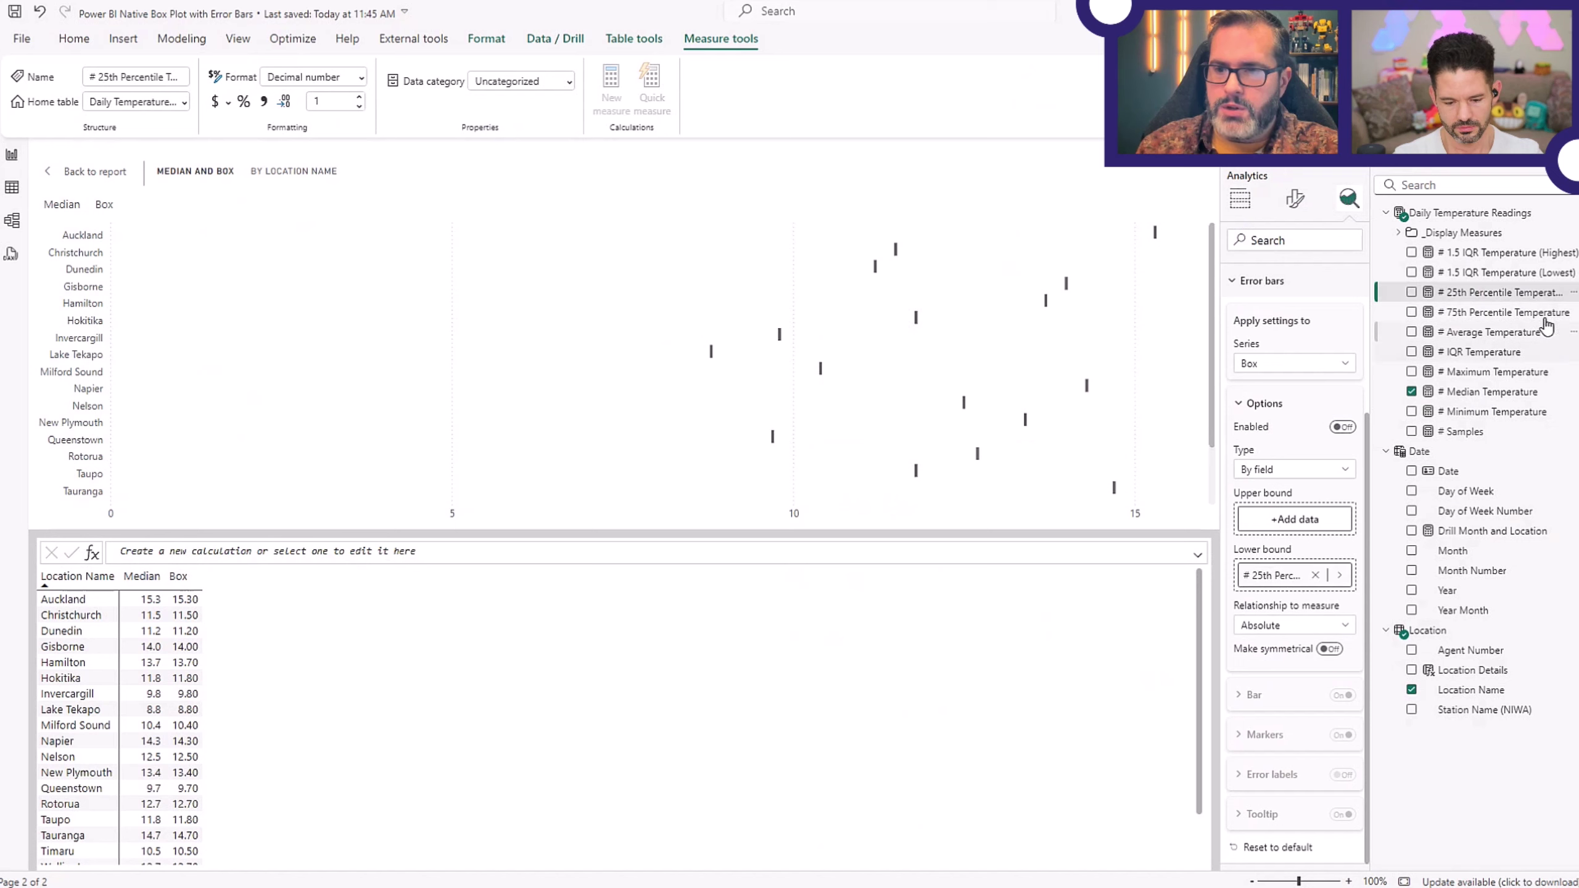
left_click_drag(1424, 311, 1297, 527)
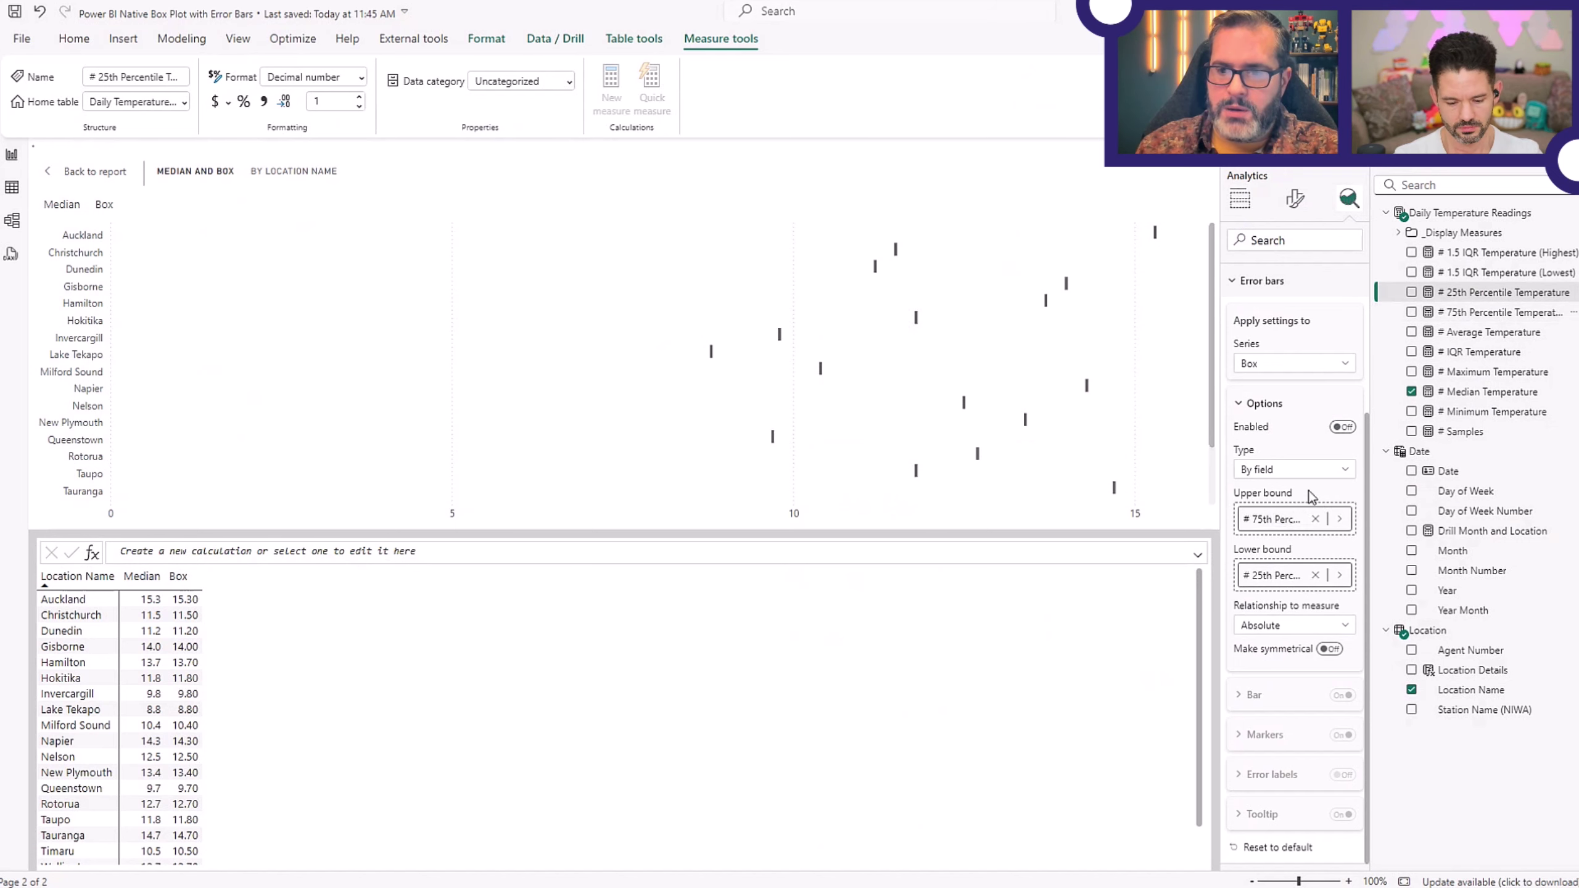
left_click(1342, 428)
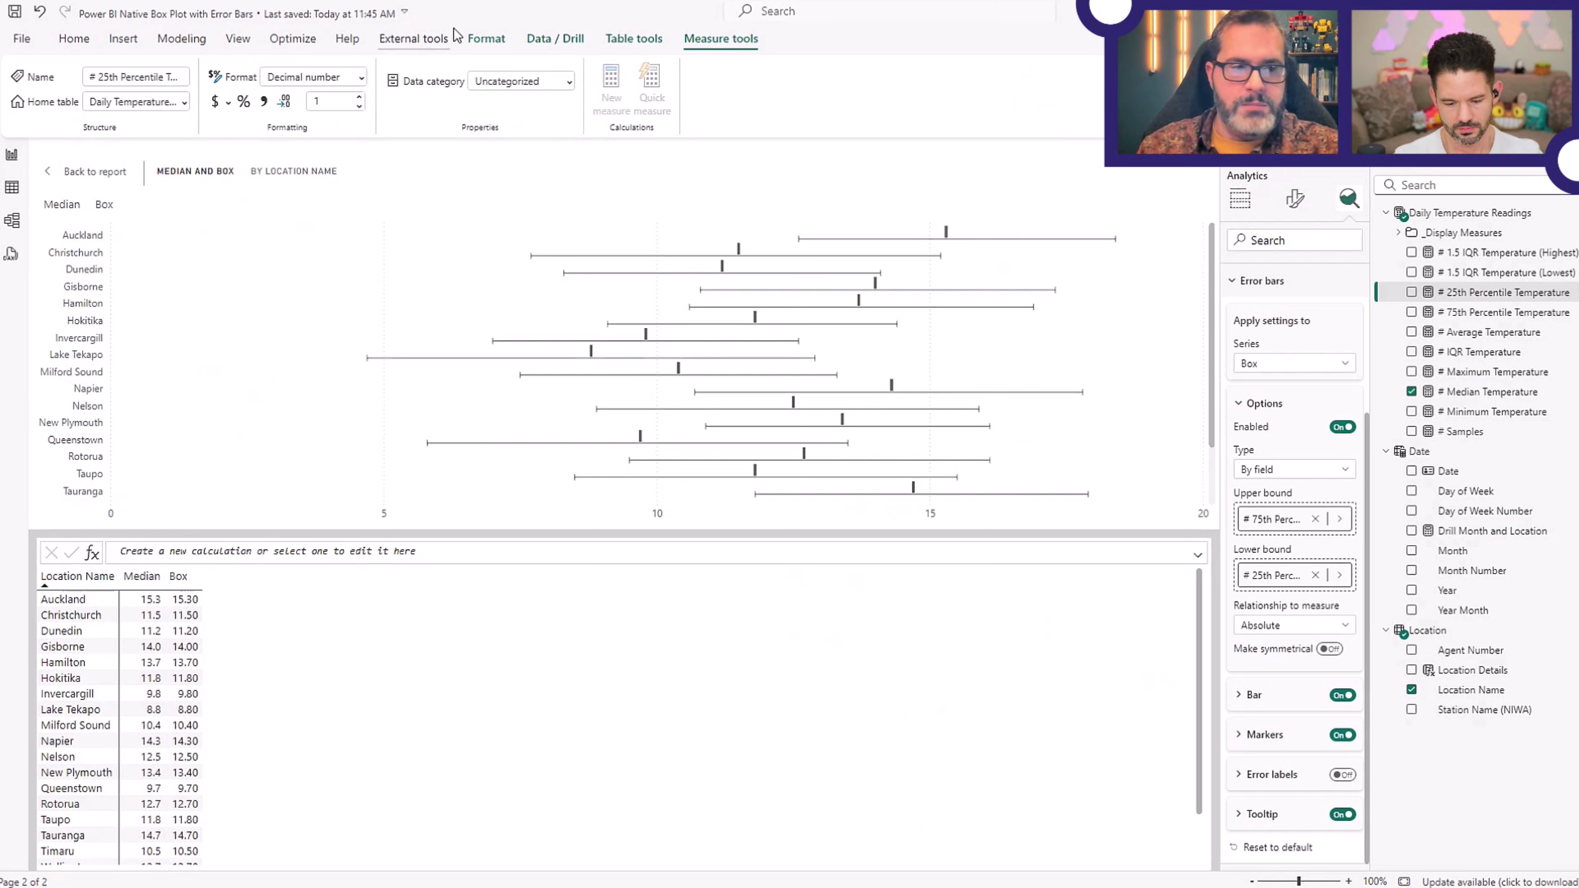
Return to the report page and clear the Jan selection in the Month slicer.
left_click(94, 172)
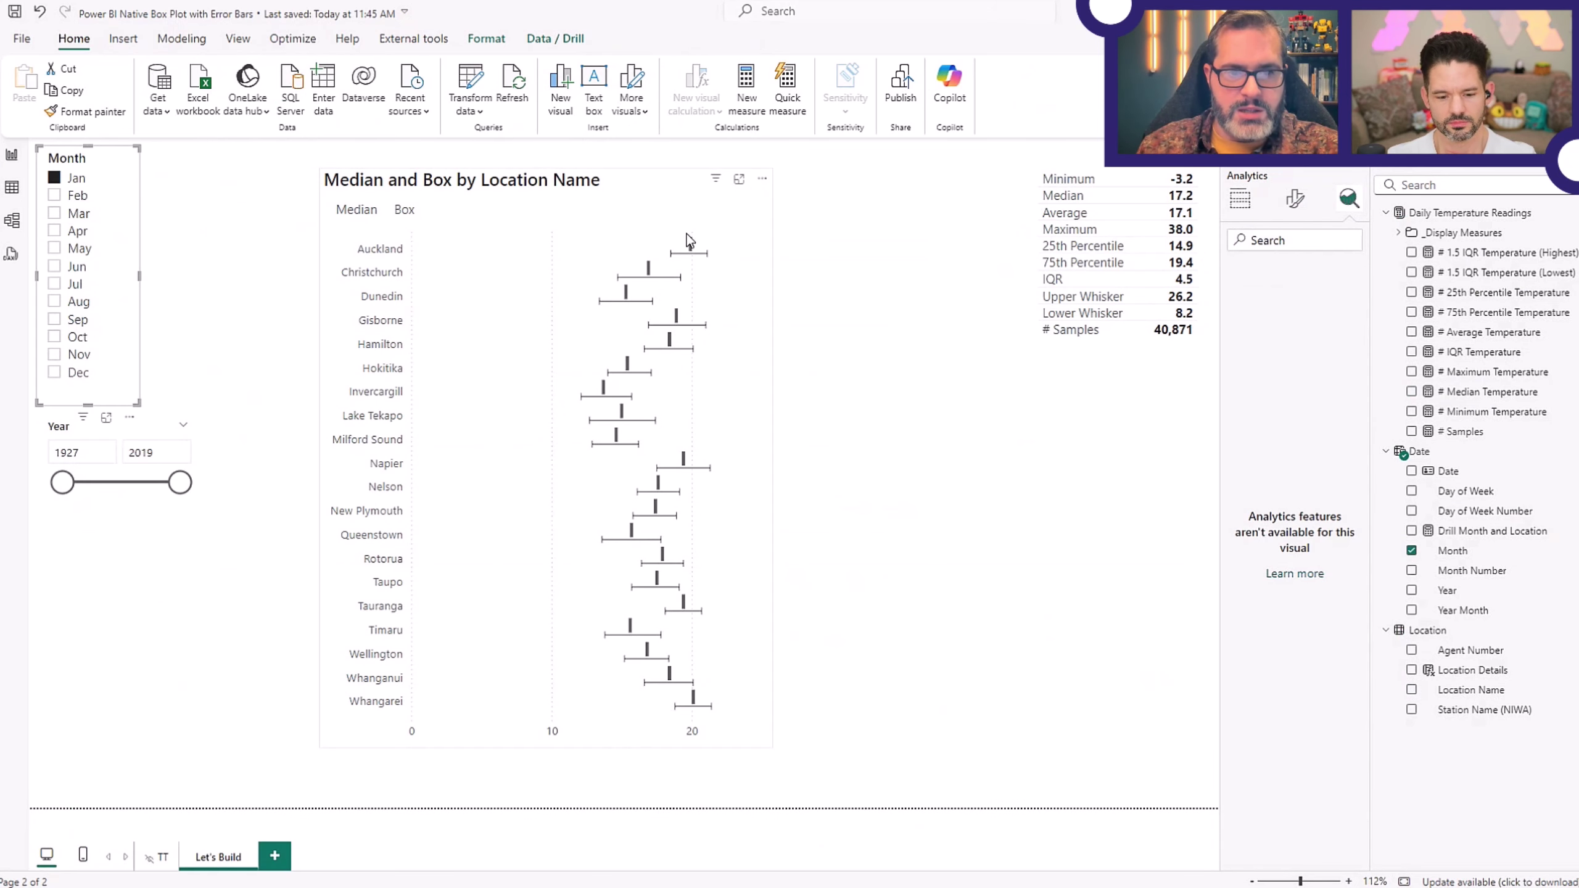
left_click(54, 177)
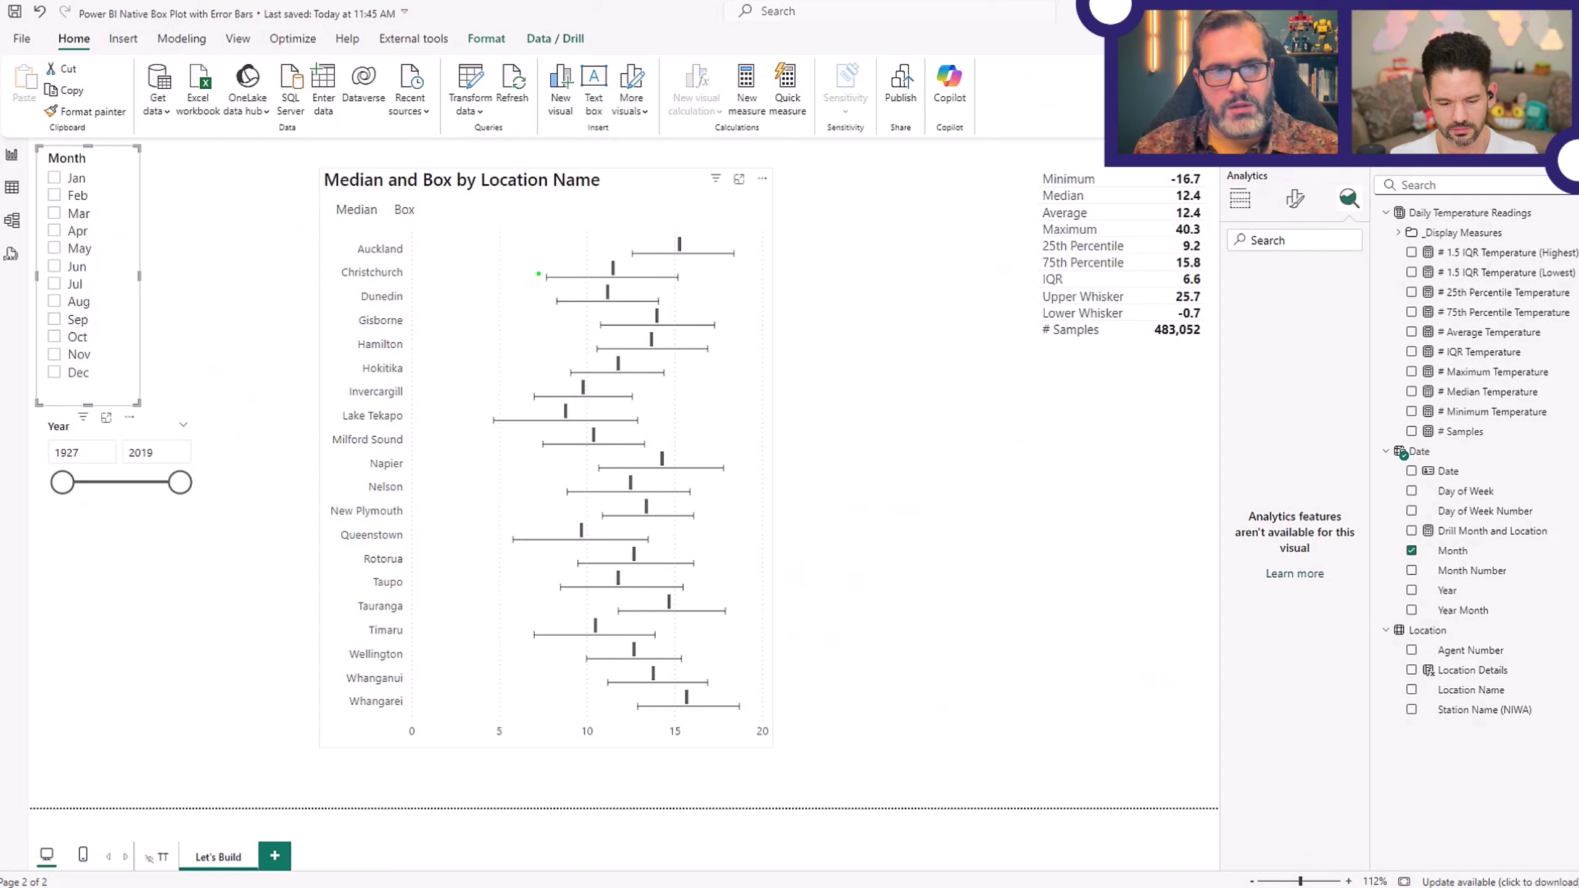
left_click_drag(535, 270, 684, 284)
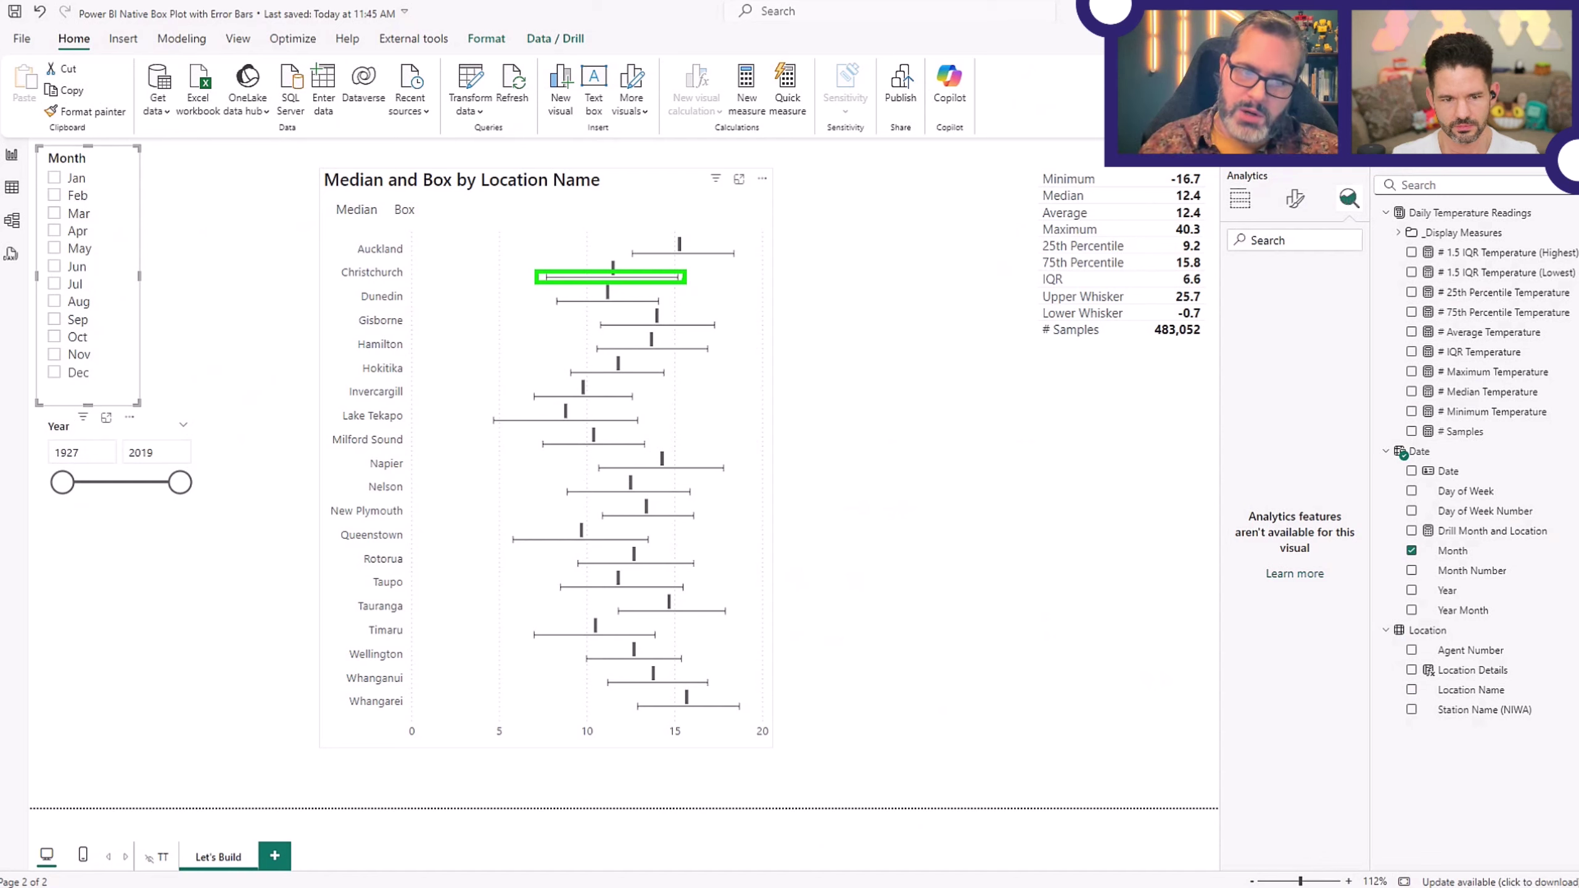
key("Escape")
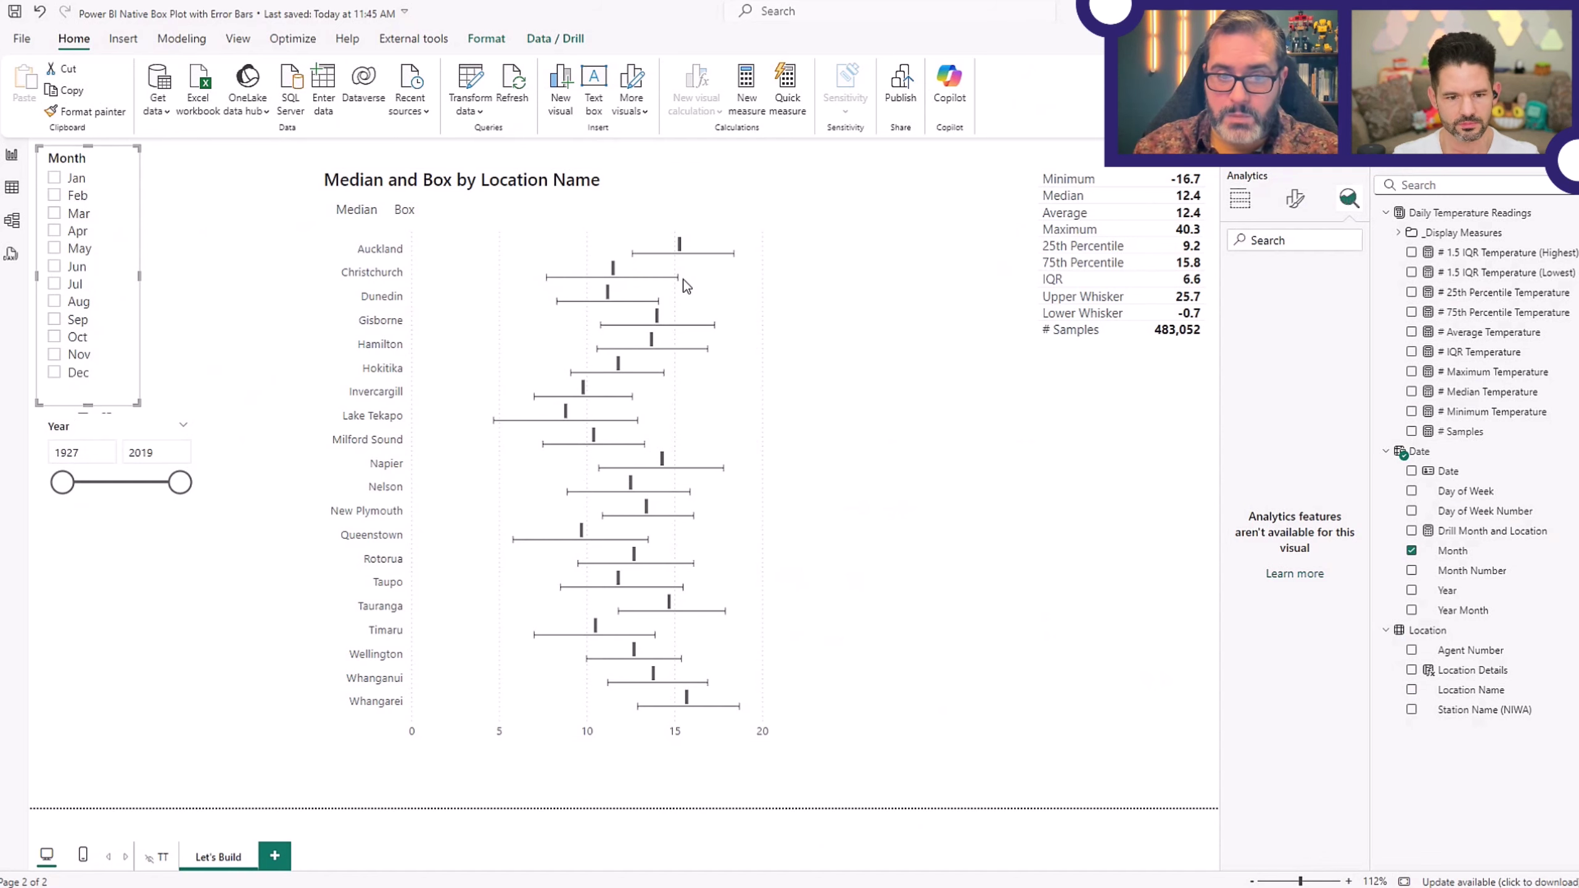
Set the Box series' error bar width to 10 and turn off its markers.
left_click(765, 288)
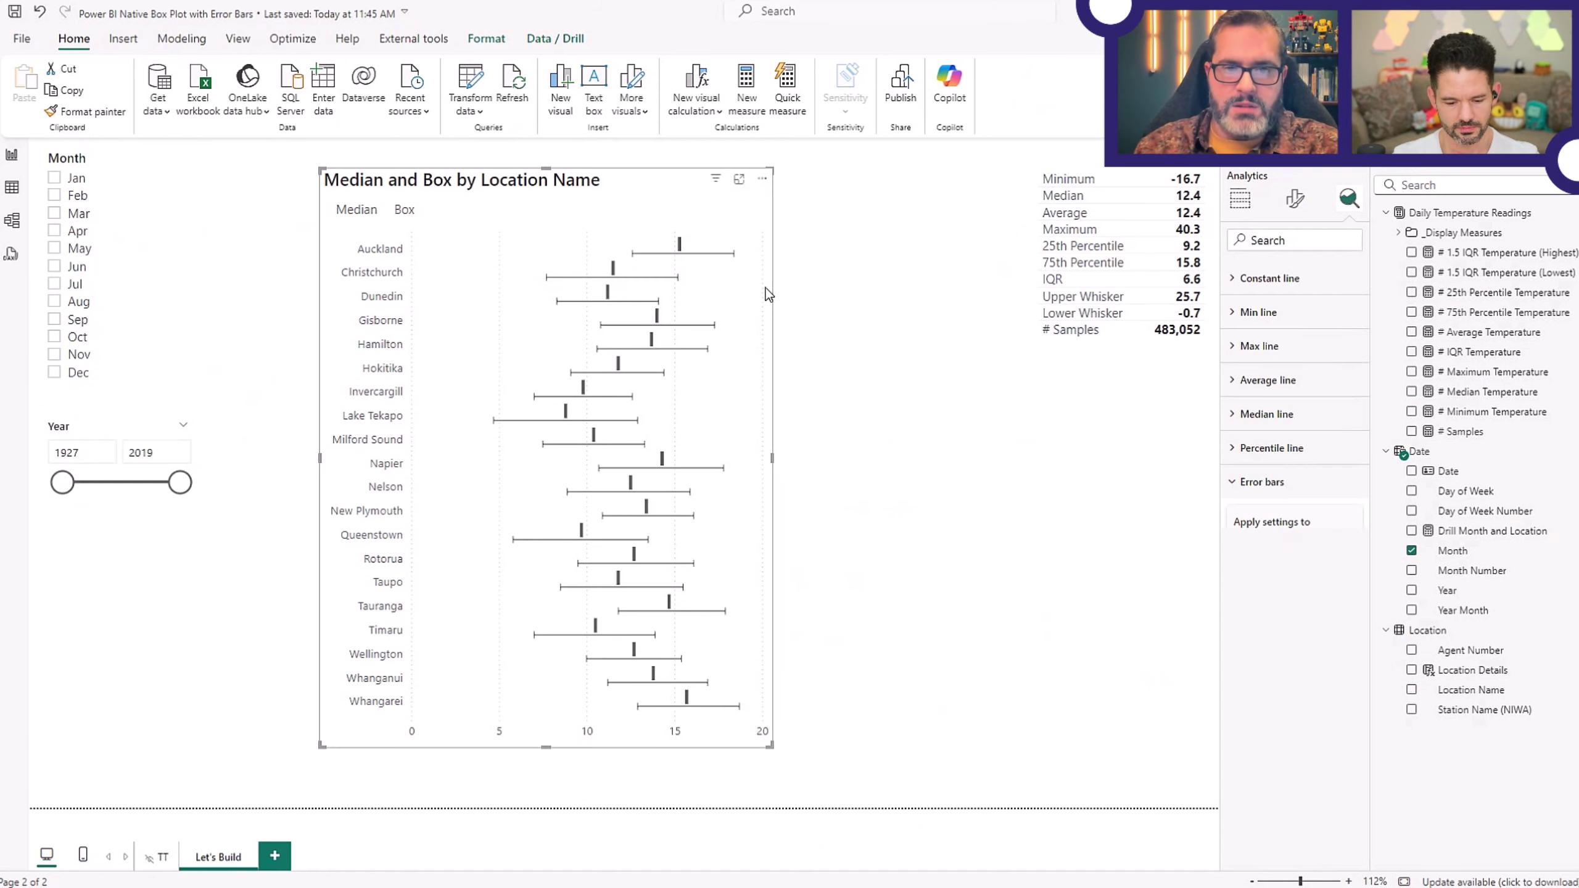
scroll(1338, 537, "down", 3)
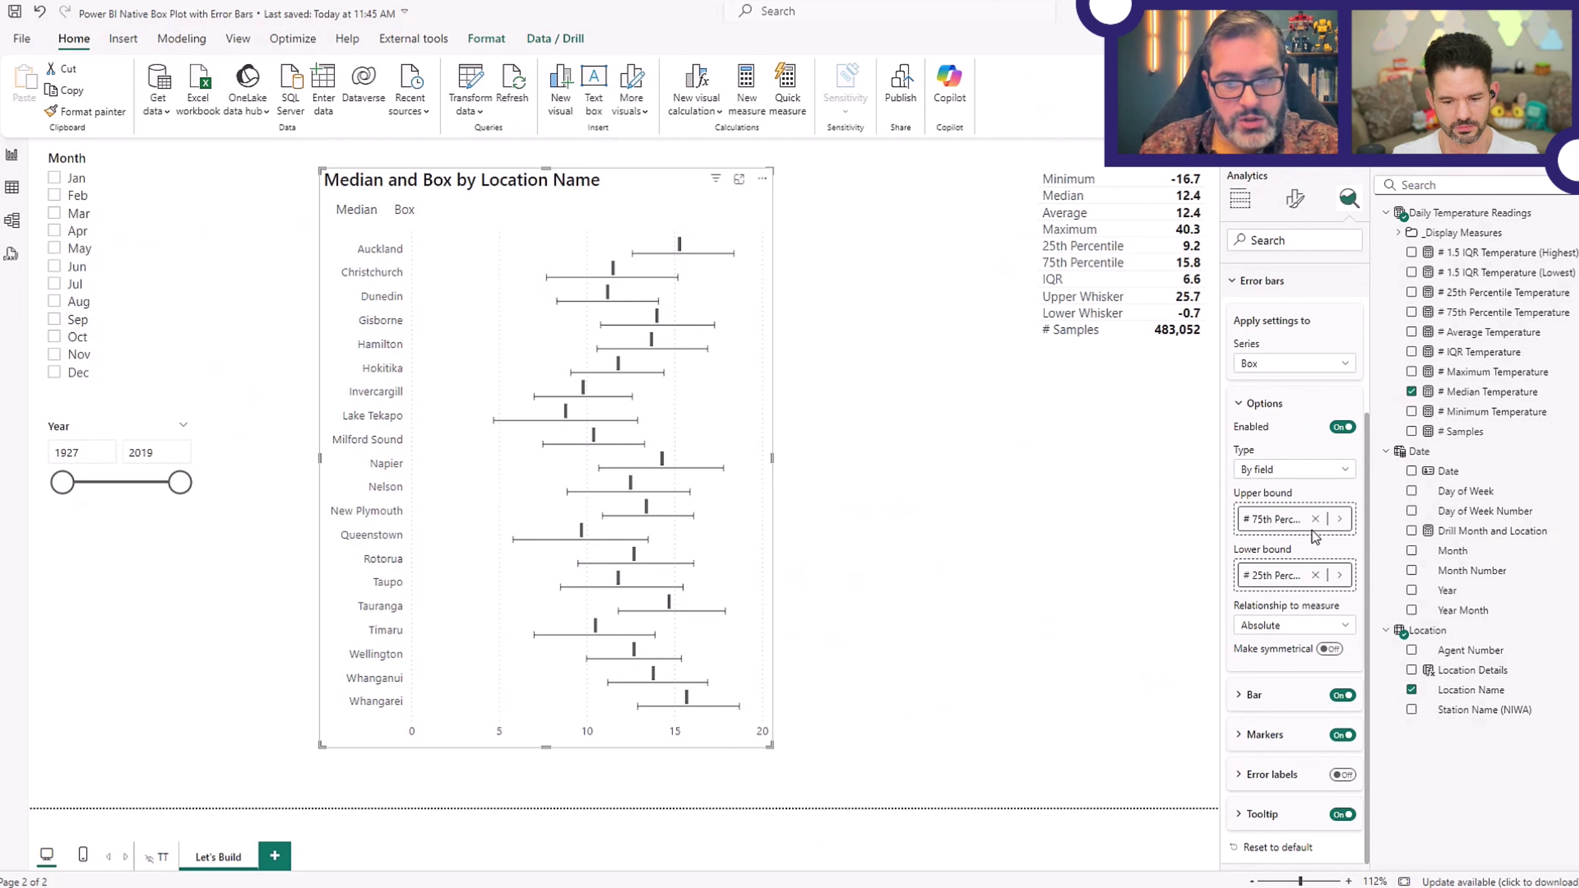
left_click(1262, 694)
scroll(1306, 684, "down", 2)
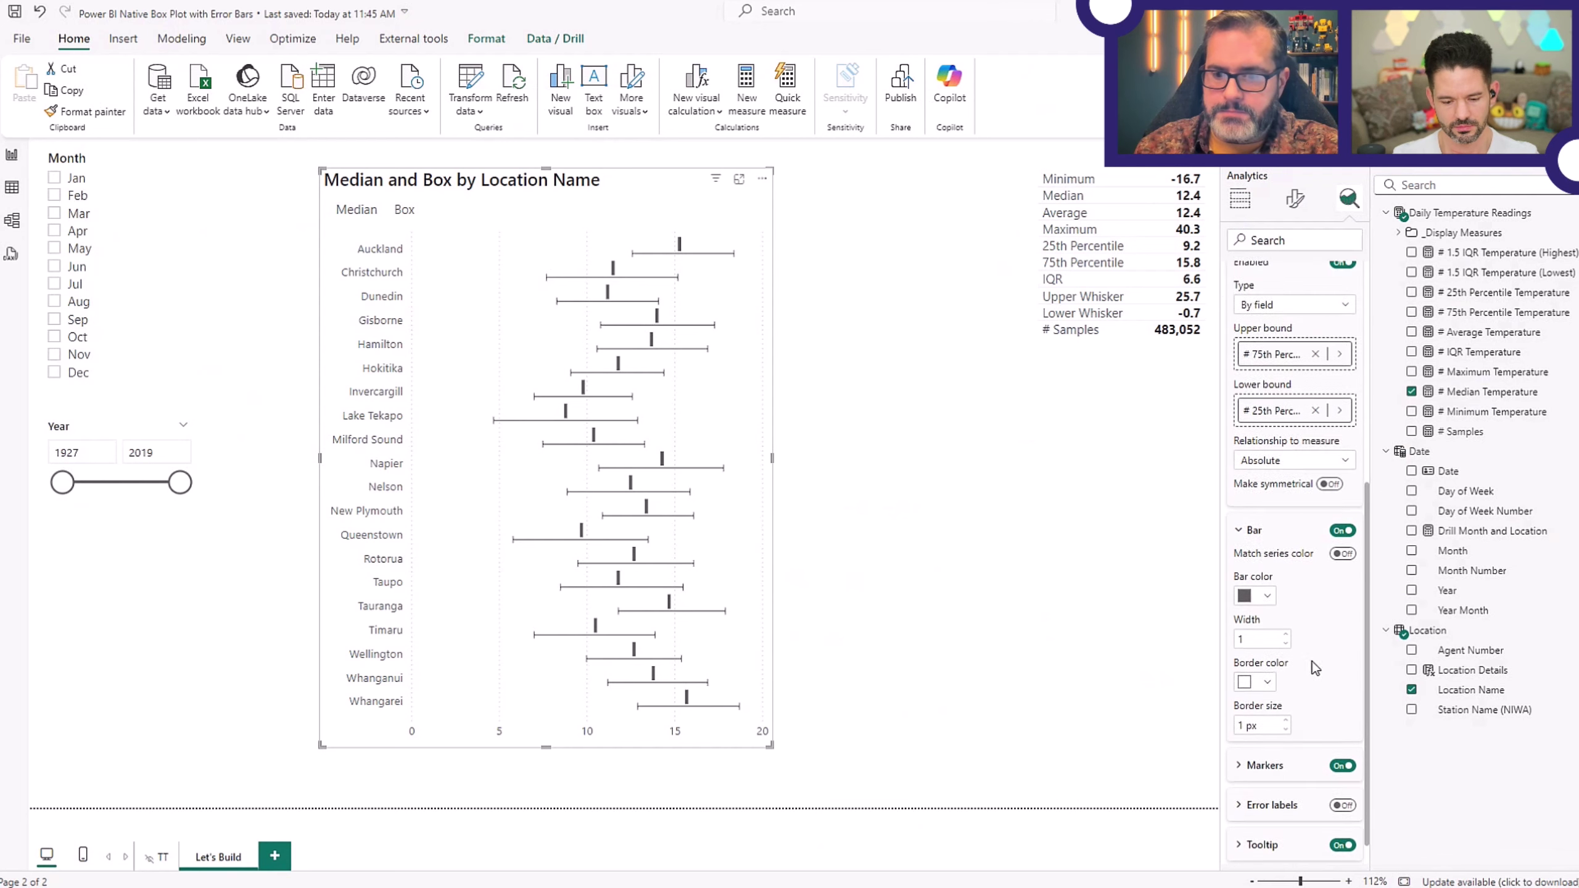
scroll(1316, 668, "down", 1)
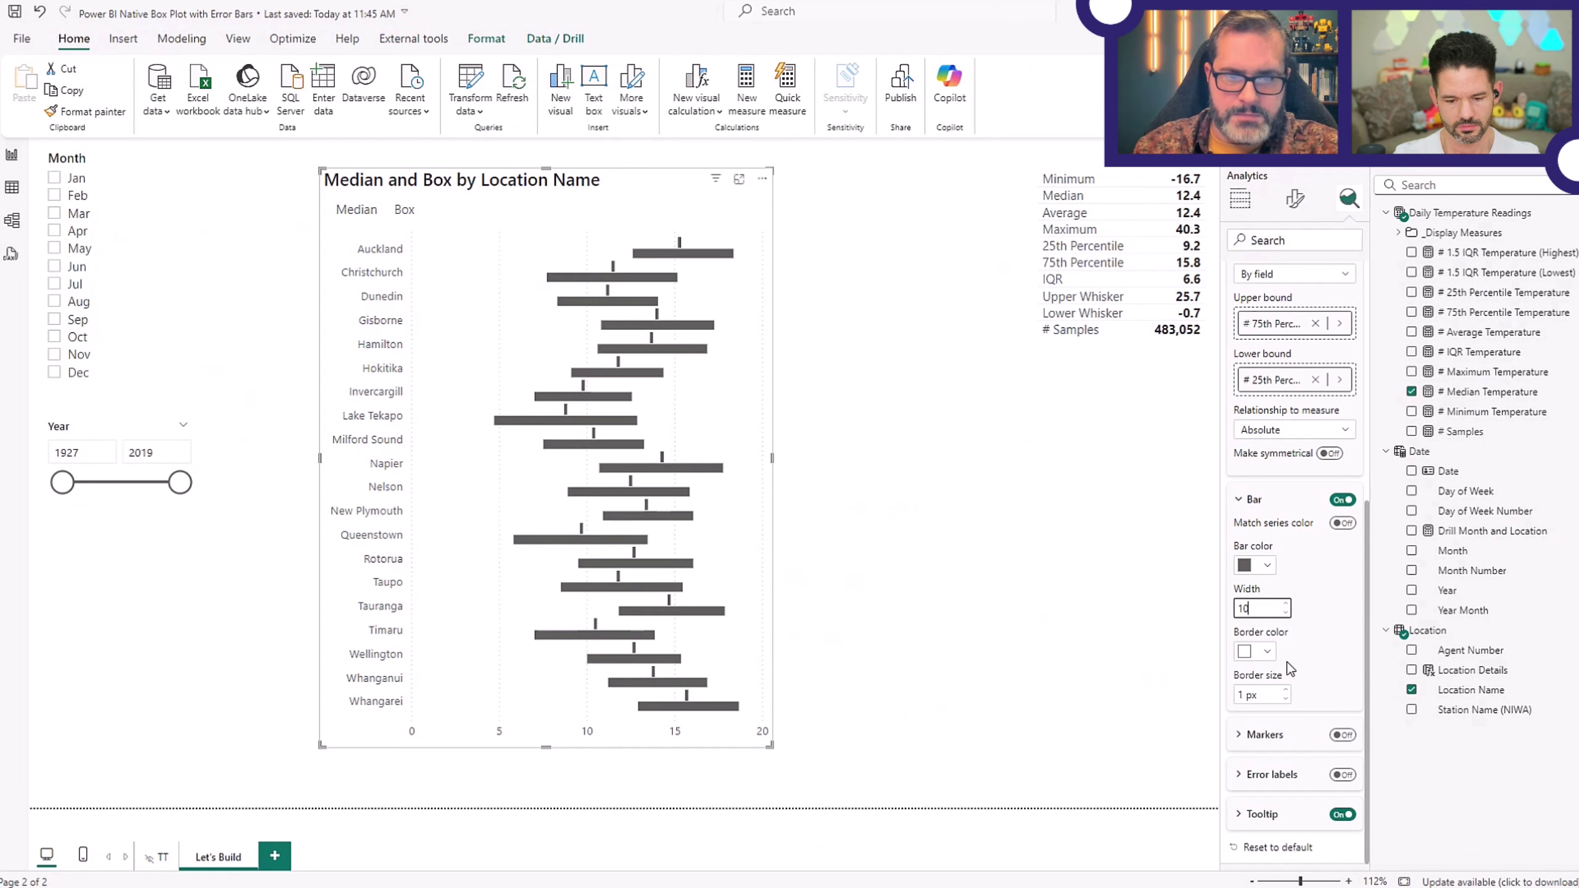
Color the Box series' error bars light gray with a medium gray border.
left_click(1256, 568)
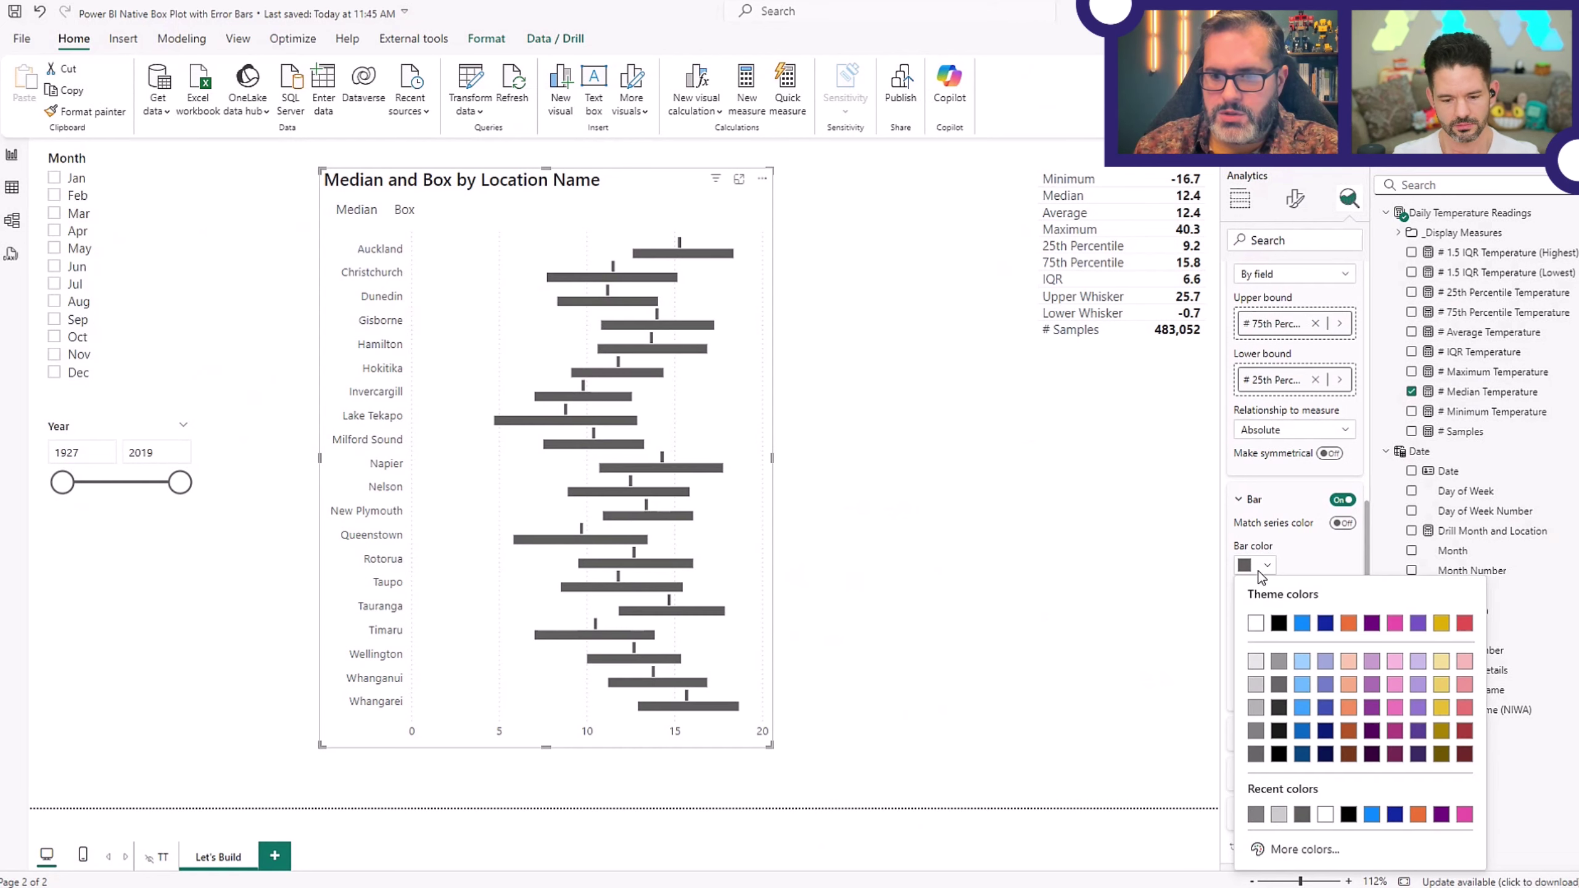
left_click(1254, 658)
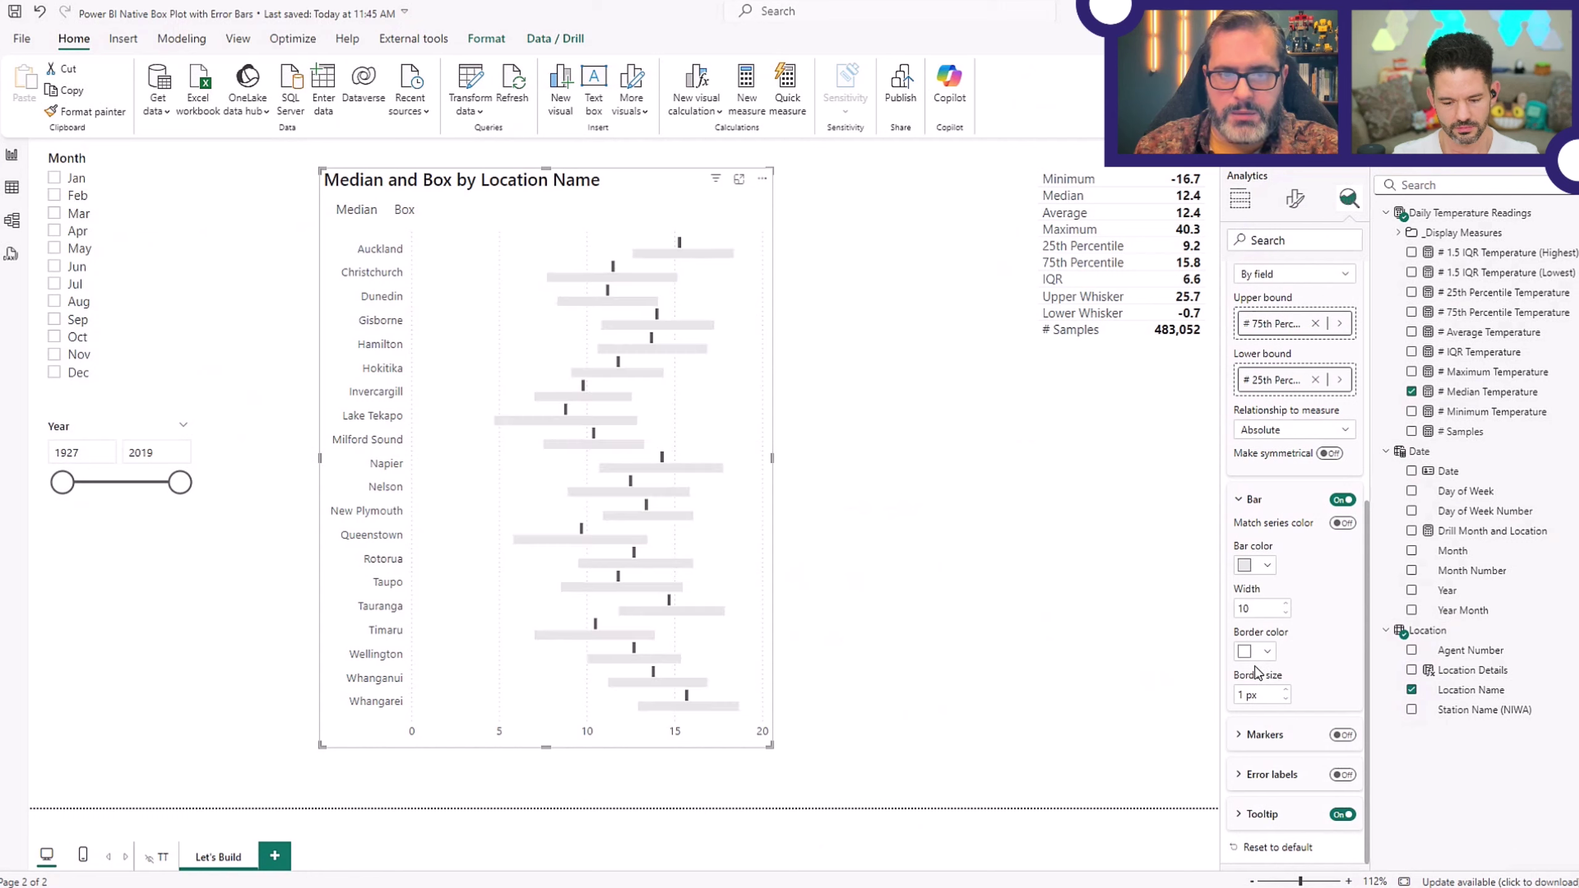
left_click(1256, 652)
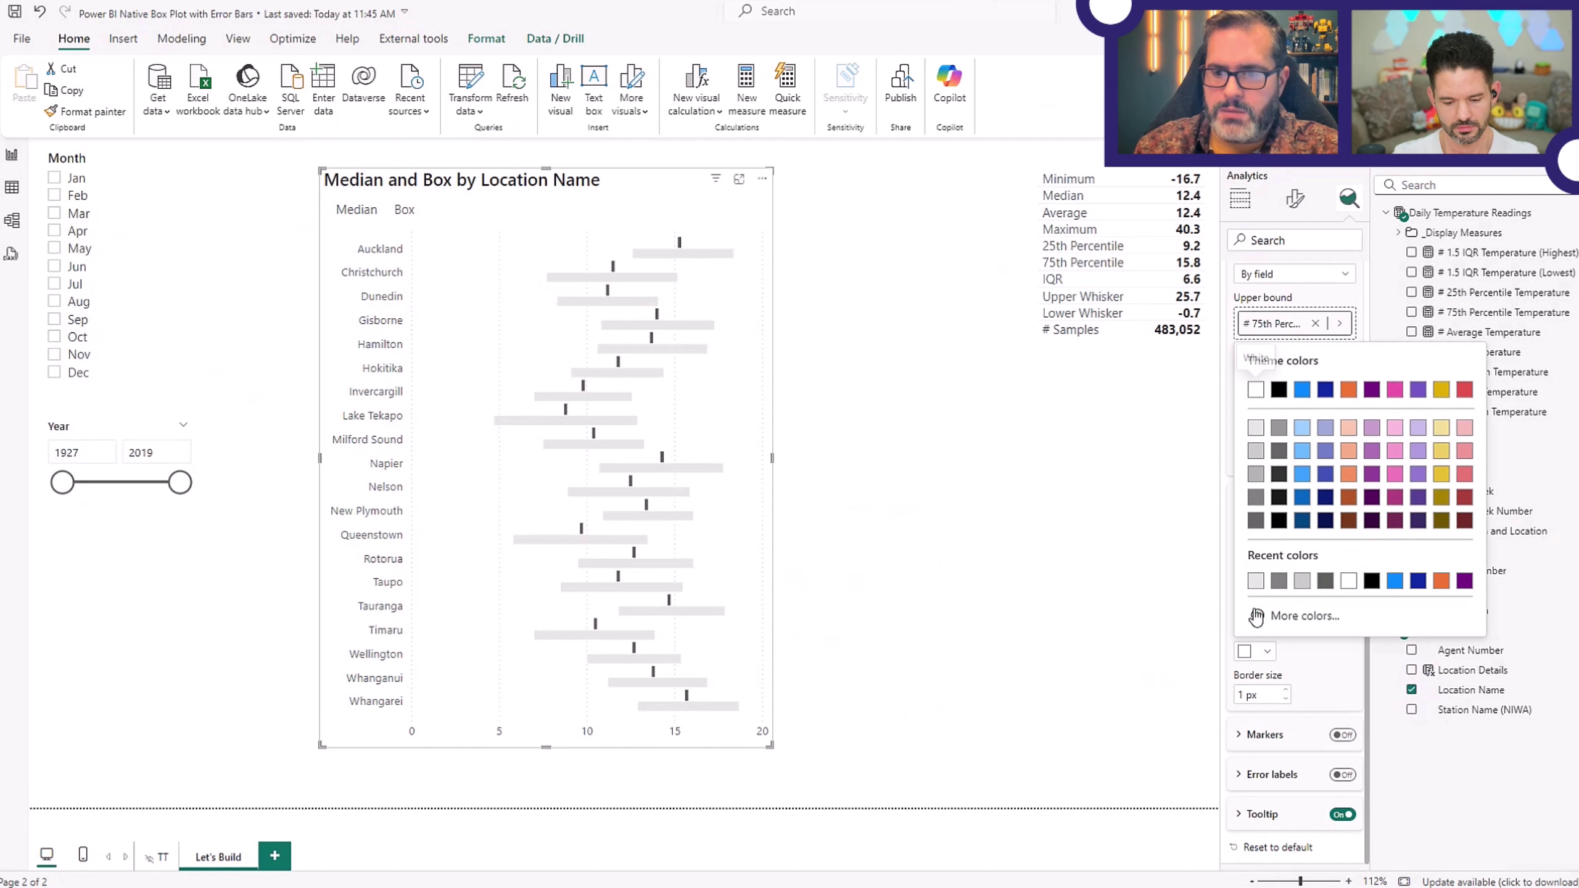
left_click(1279, 582)
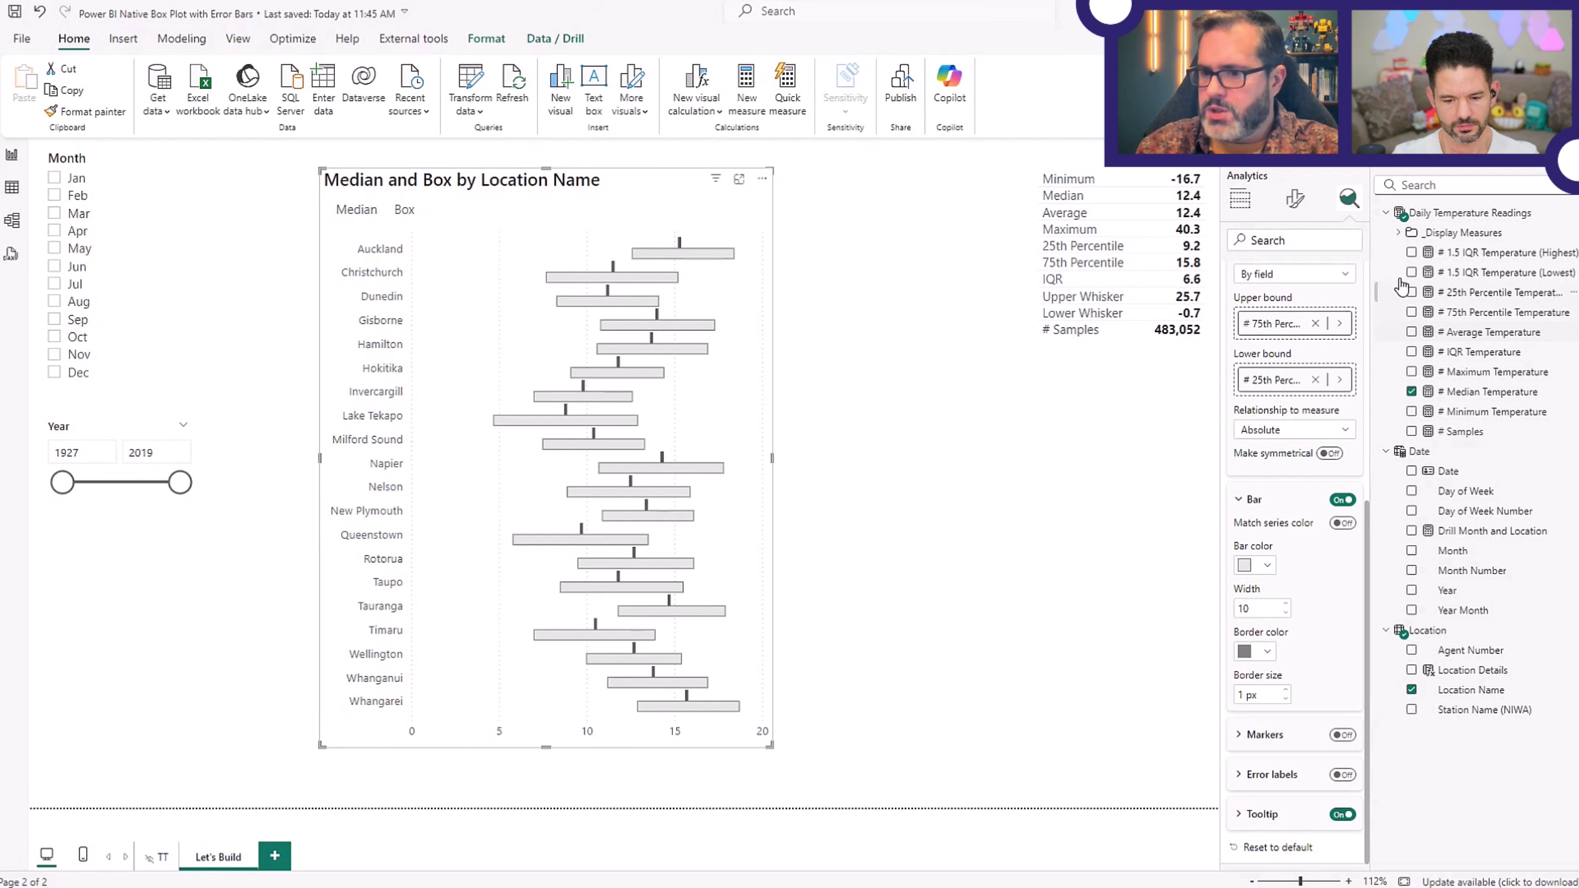
Turn on overlap in the bar layout settings for all series of the chart.
left_click(1295, 200)
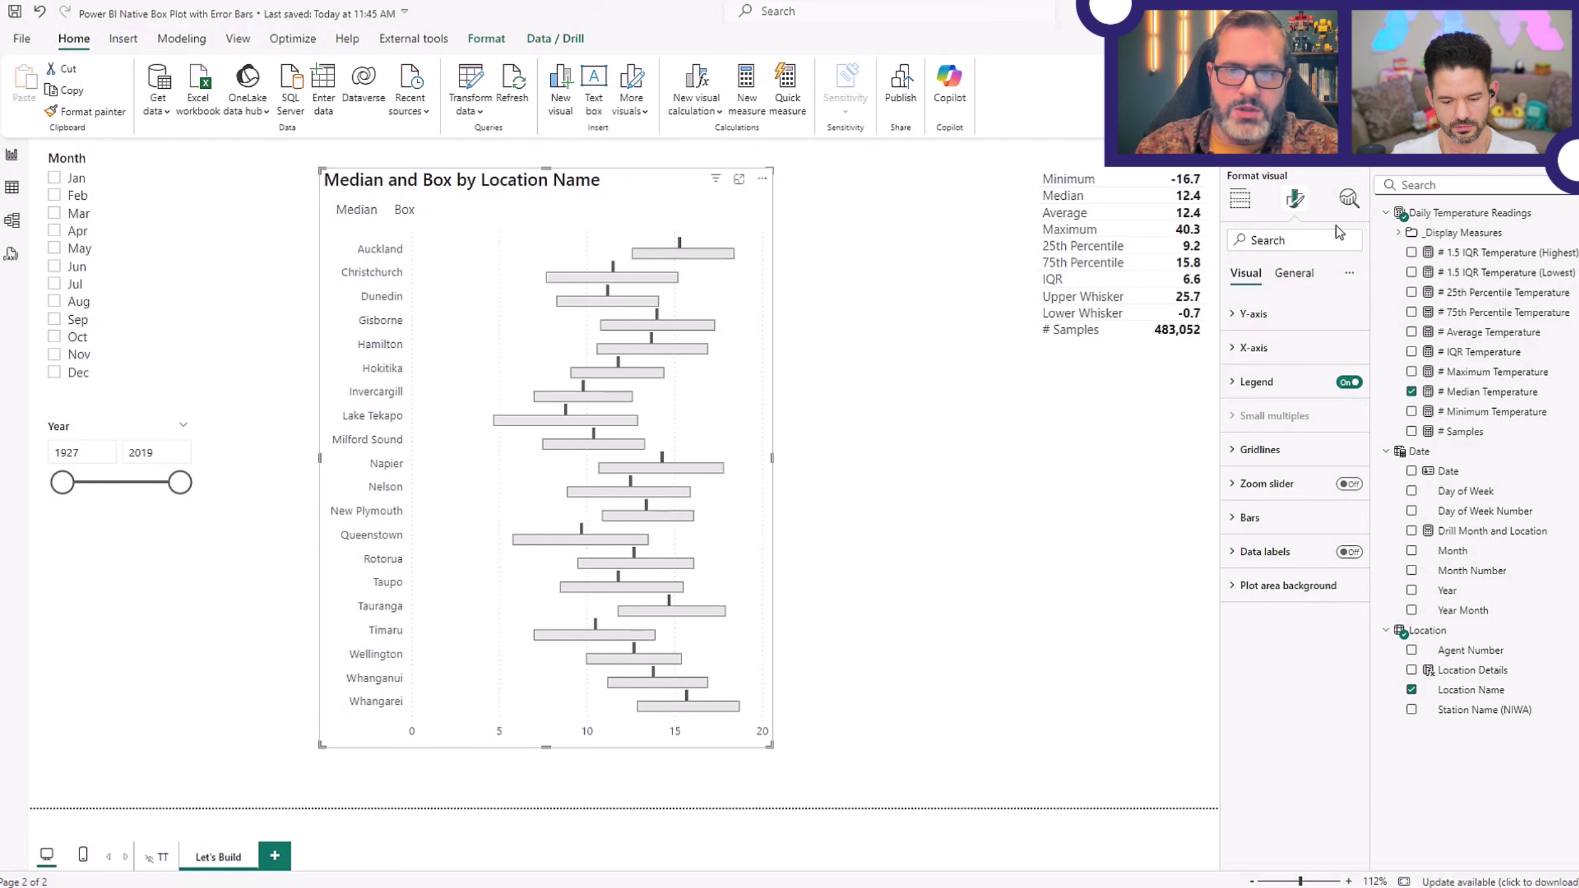
left_click(1253, 518)
scroll(1277, 486, "down", 1)
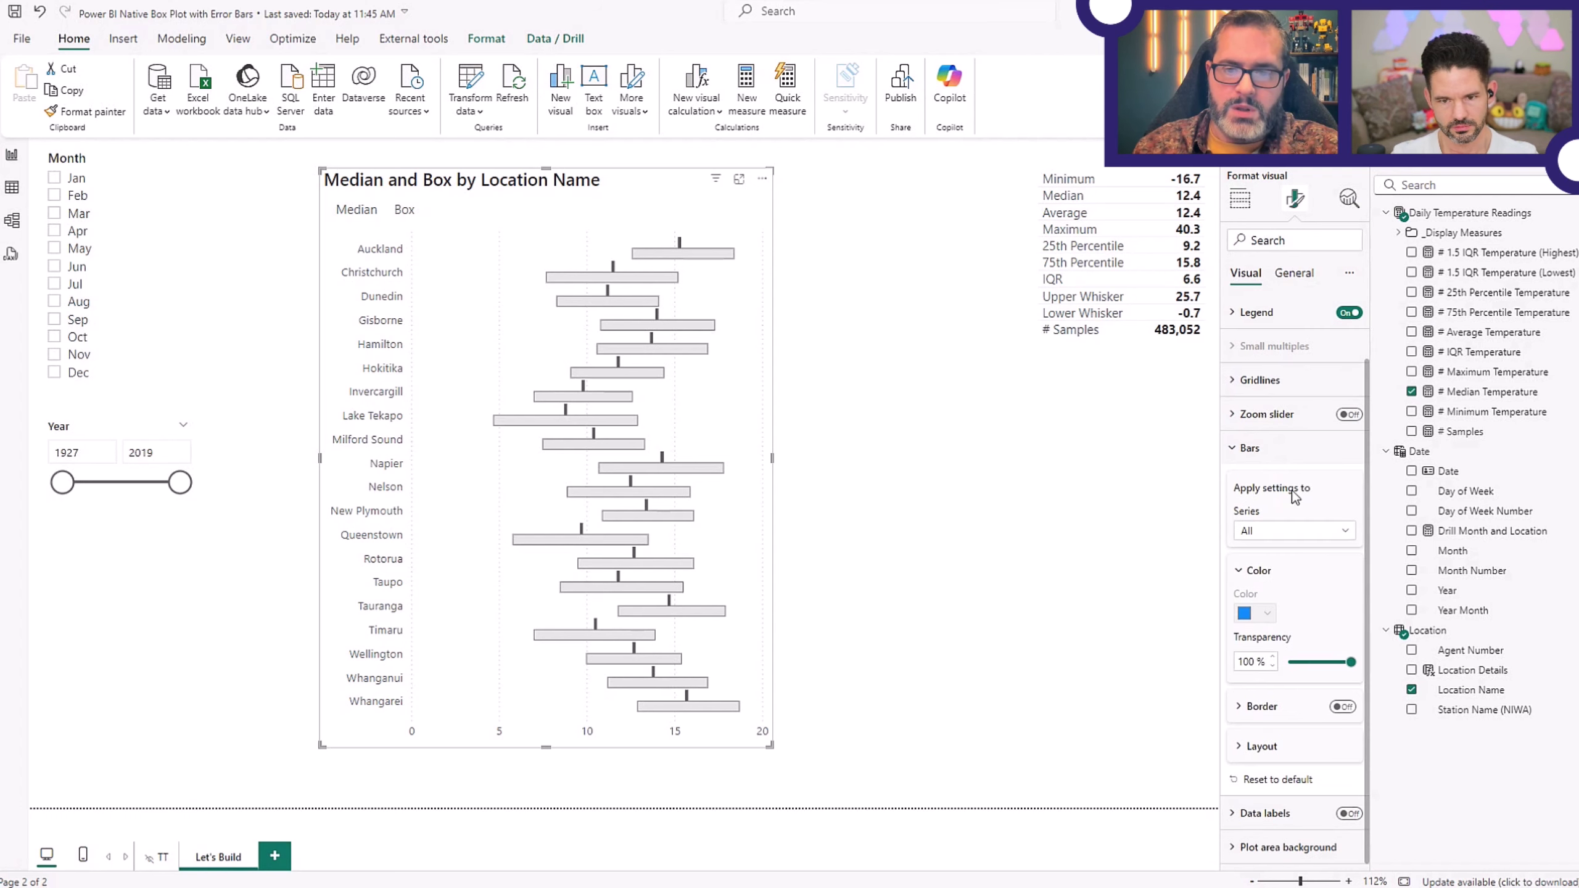
left_click(1266, 751)
scroll(1268, 743, "down", 3)
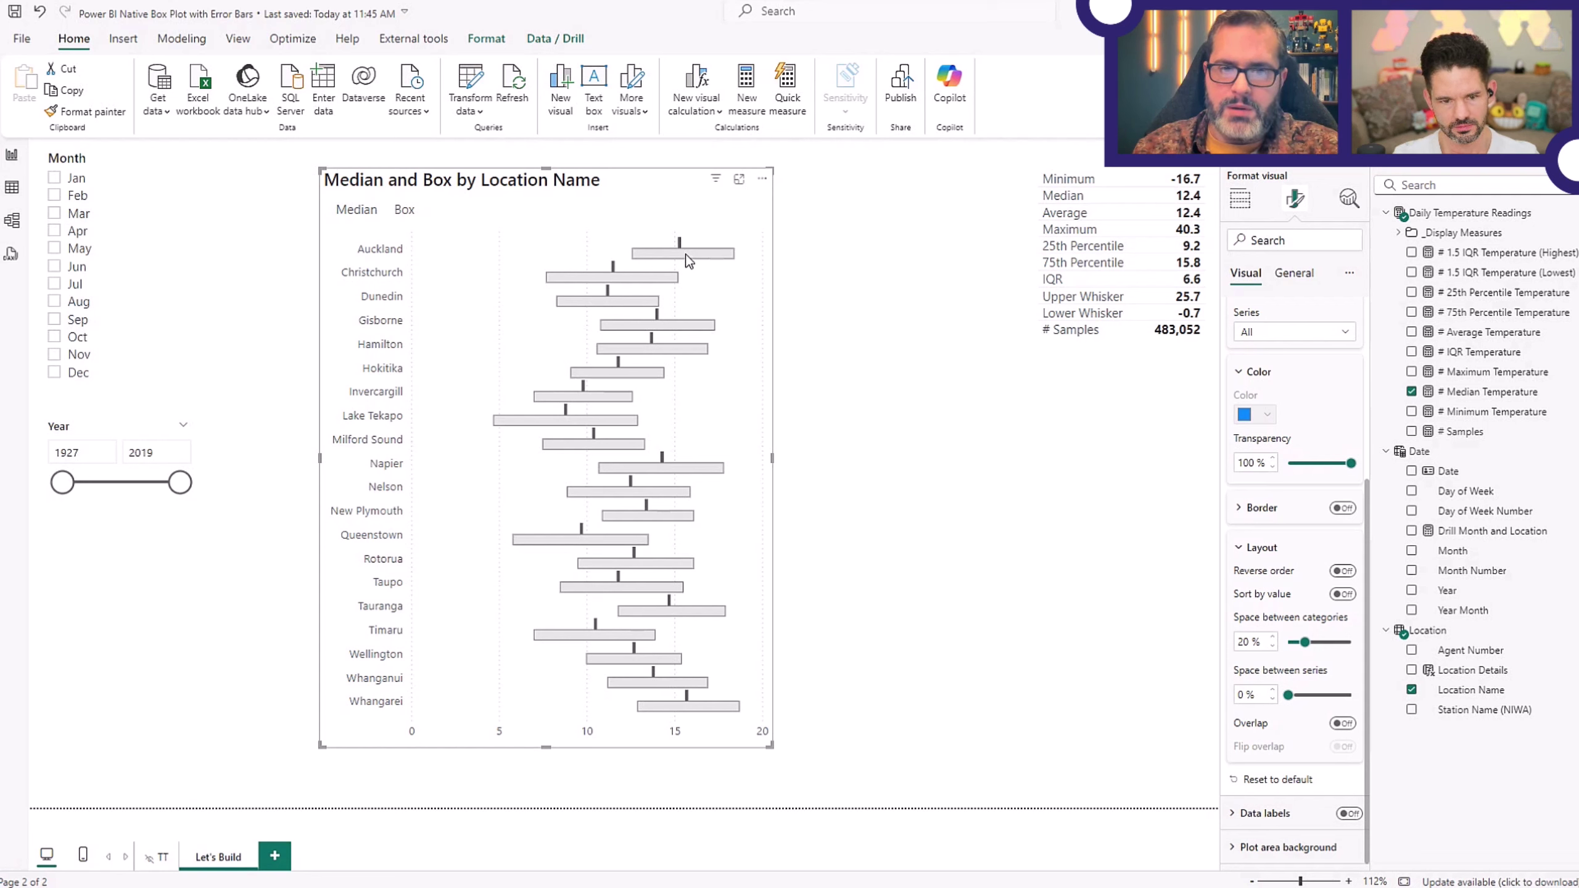
left_click(1342, 724)
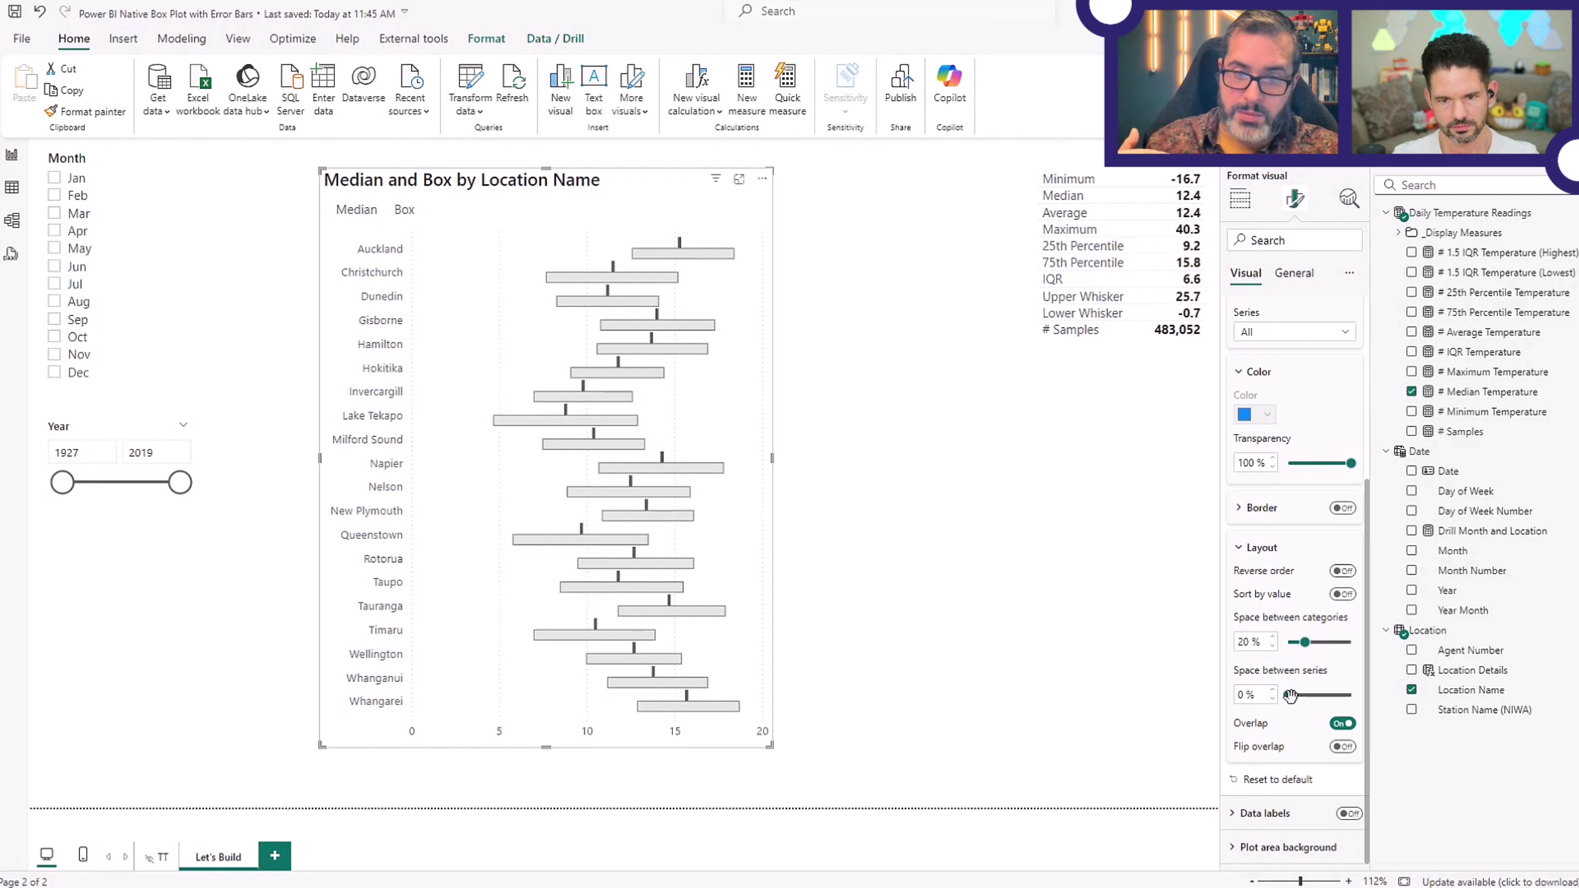
Set the space between series to 100% and reverse the series order so the median markers lie over the boxes.
left_click_drag(1290, 695, 1358, 700)
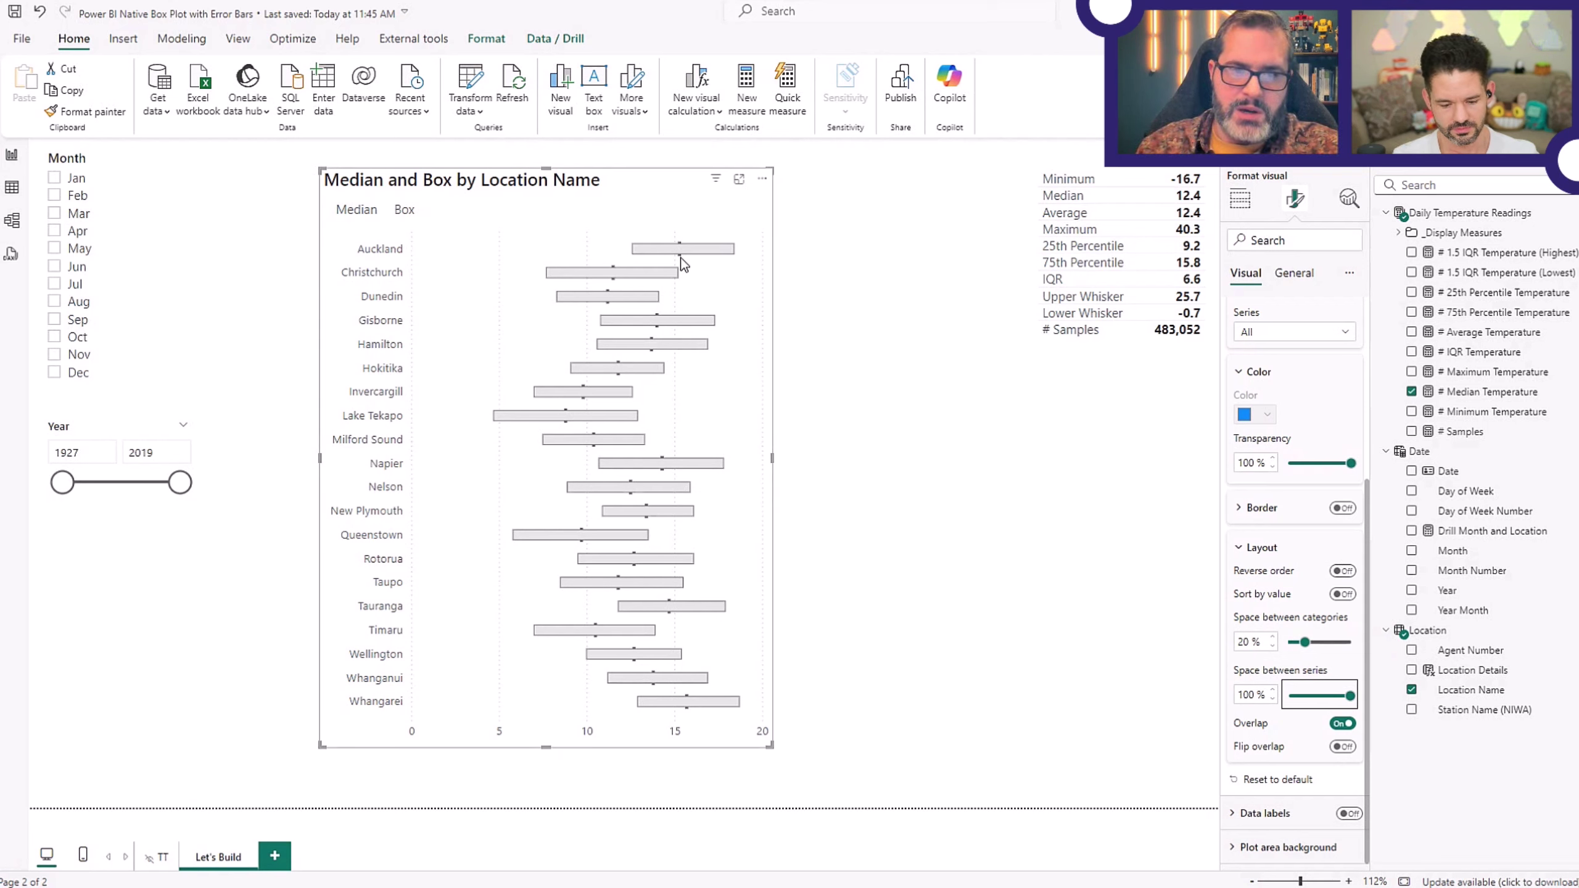
mouse_move(683, 256)
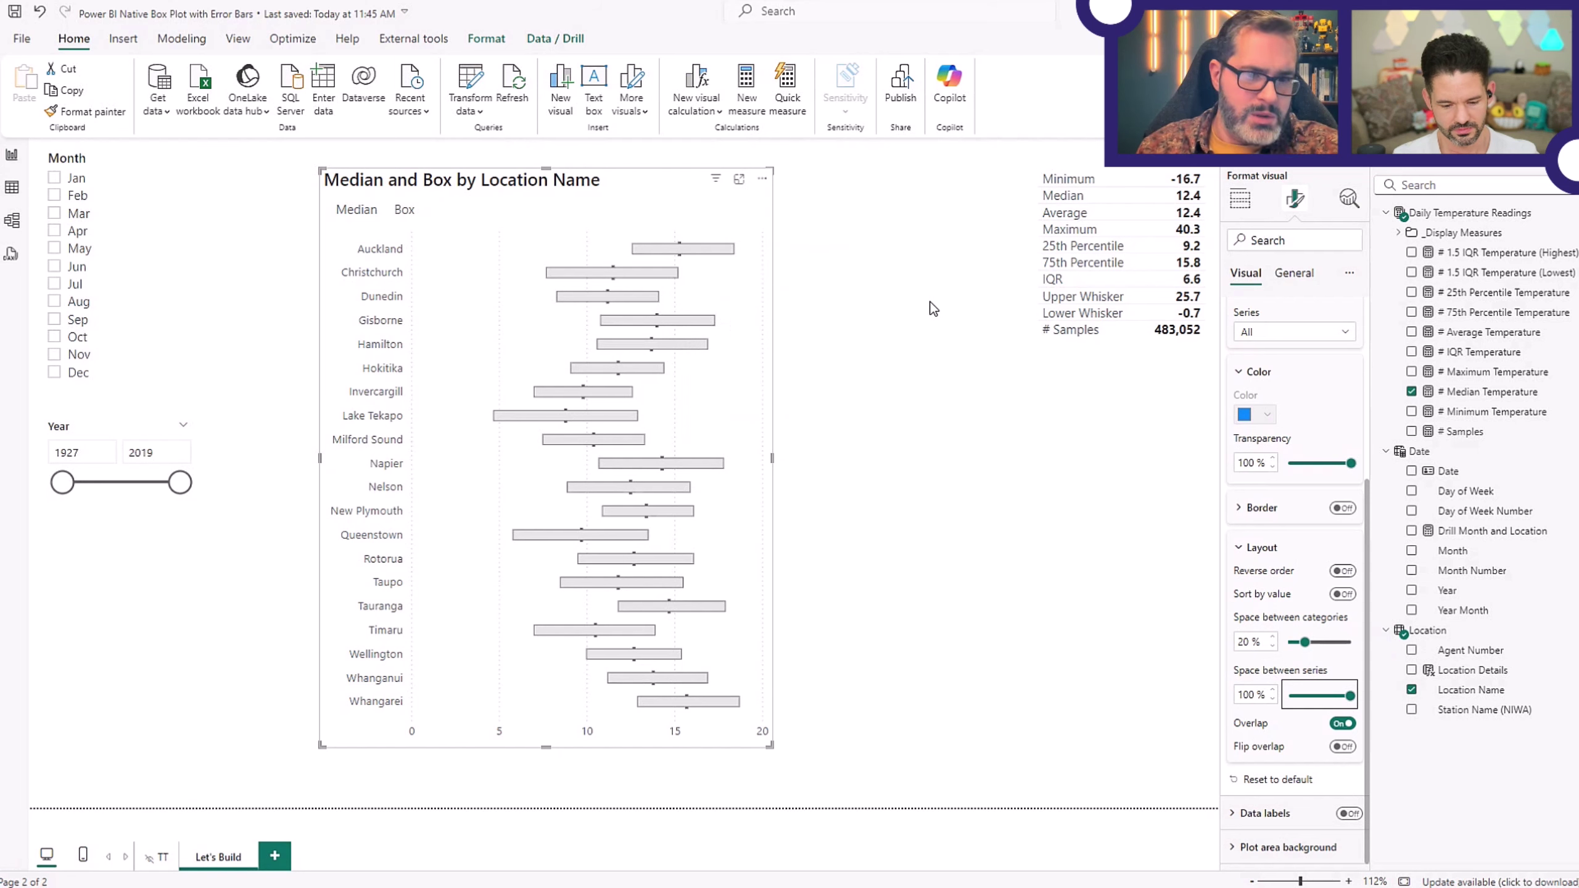
left_click(1341, 573)
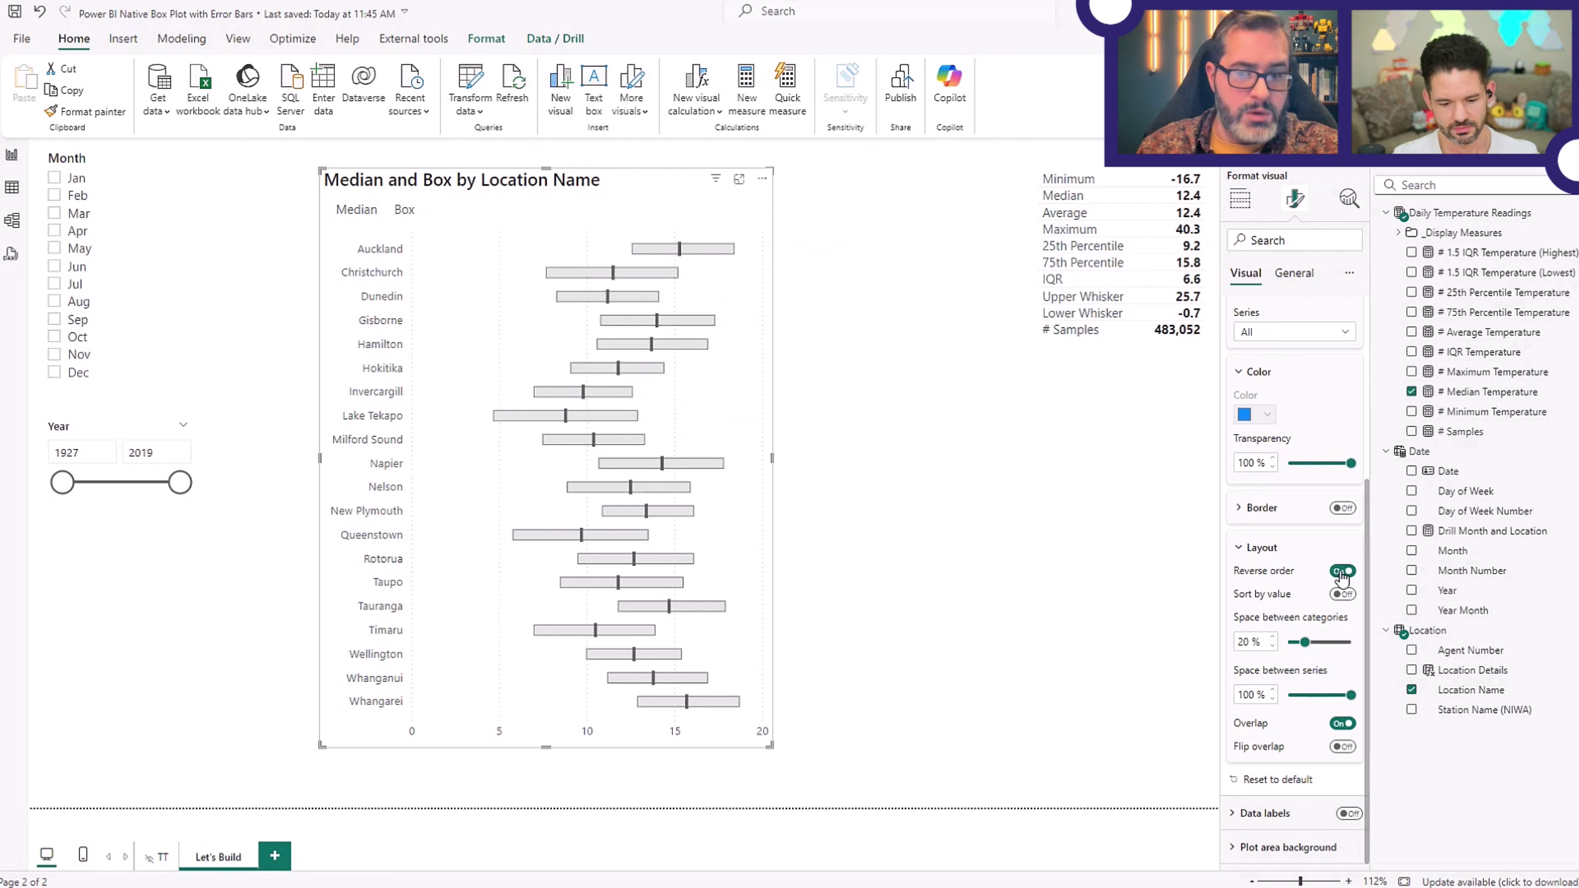
left_click(1240, 201)
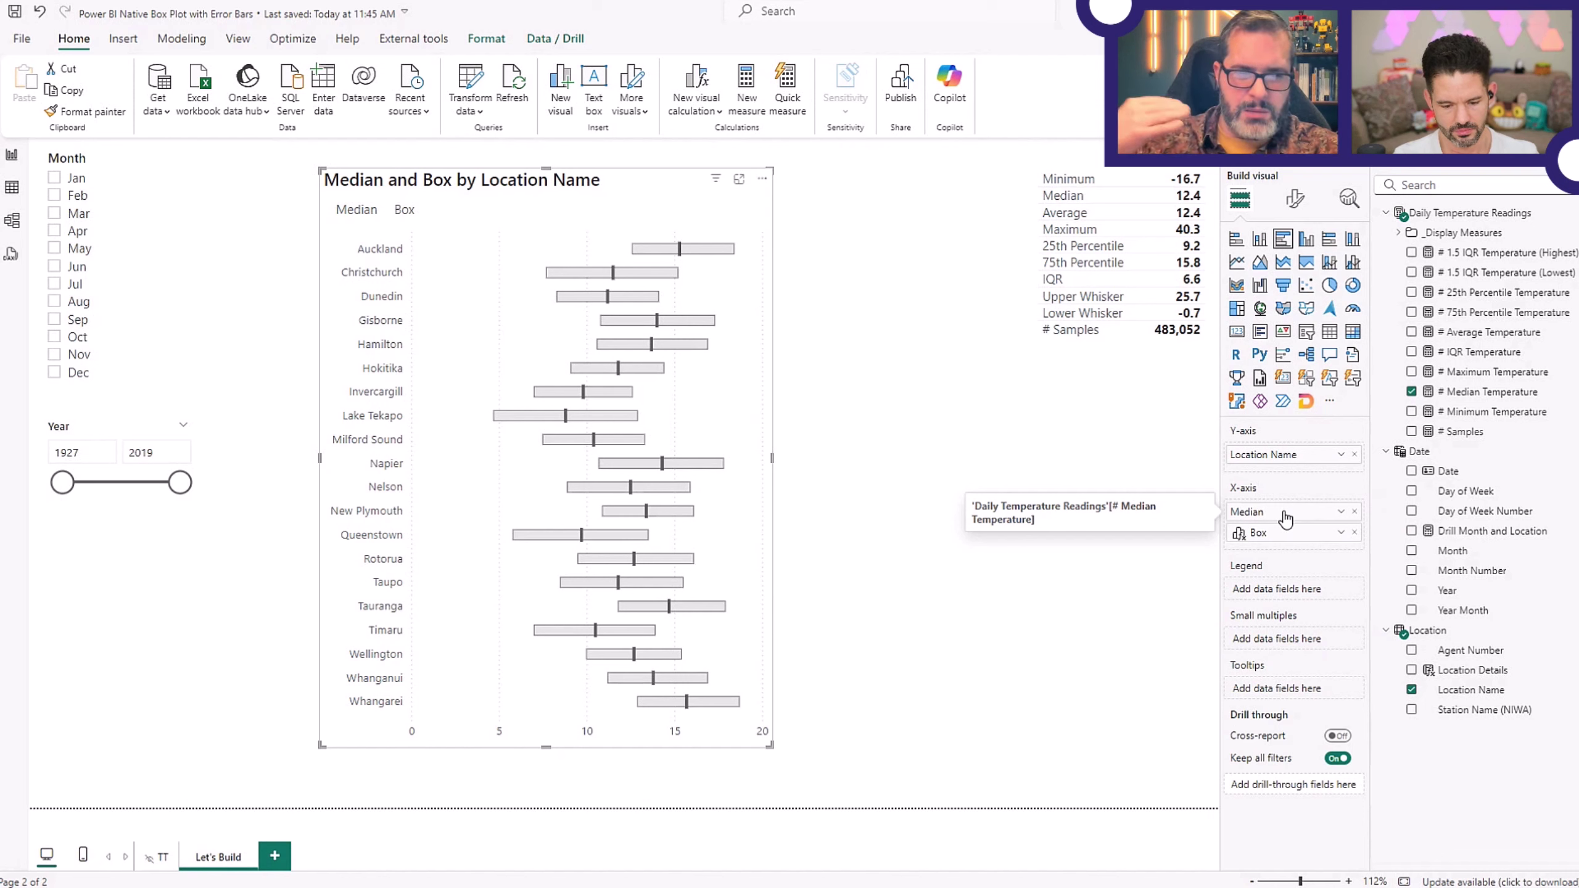
left_click_drag(1284, 517, 1290, 515)
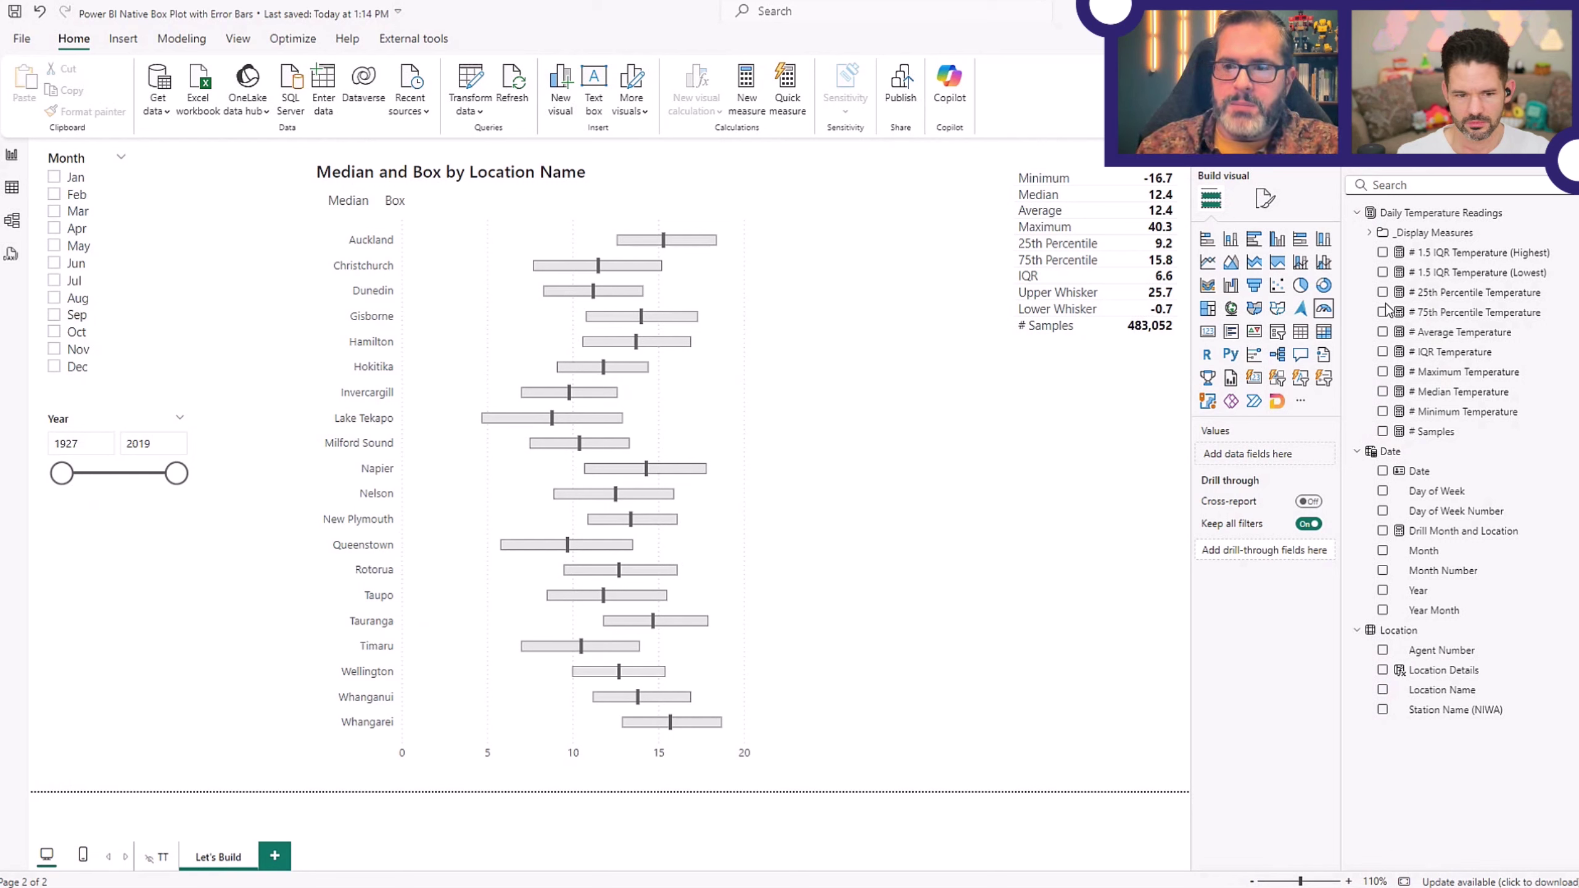
Review the formulas of the measures # 1.5 IQR Temperature (Lowest) and # 1.5 IQR Temperature (Highest).
left_click(1488, 274)
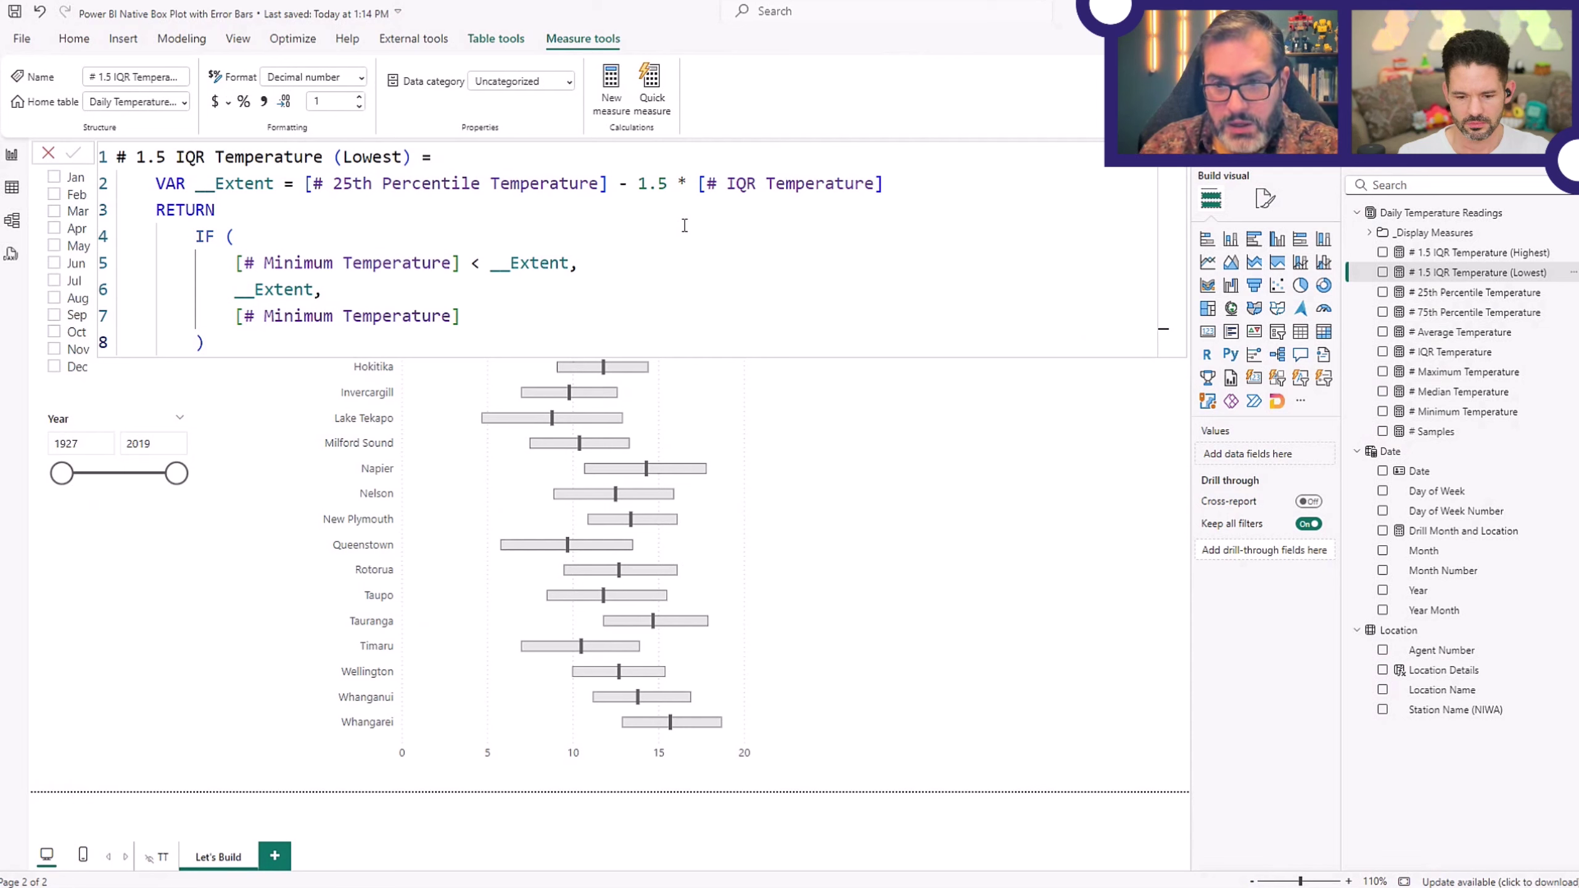
left_click(1482, 256)
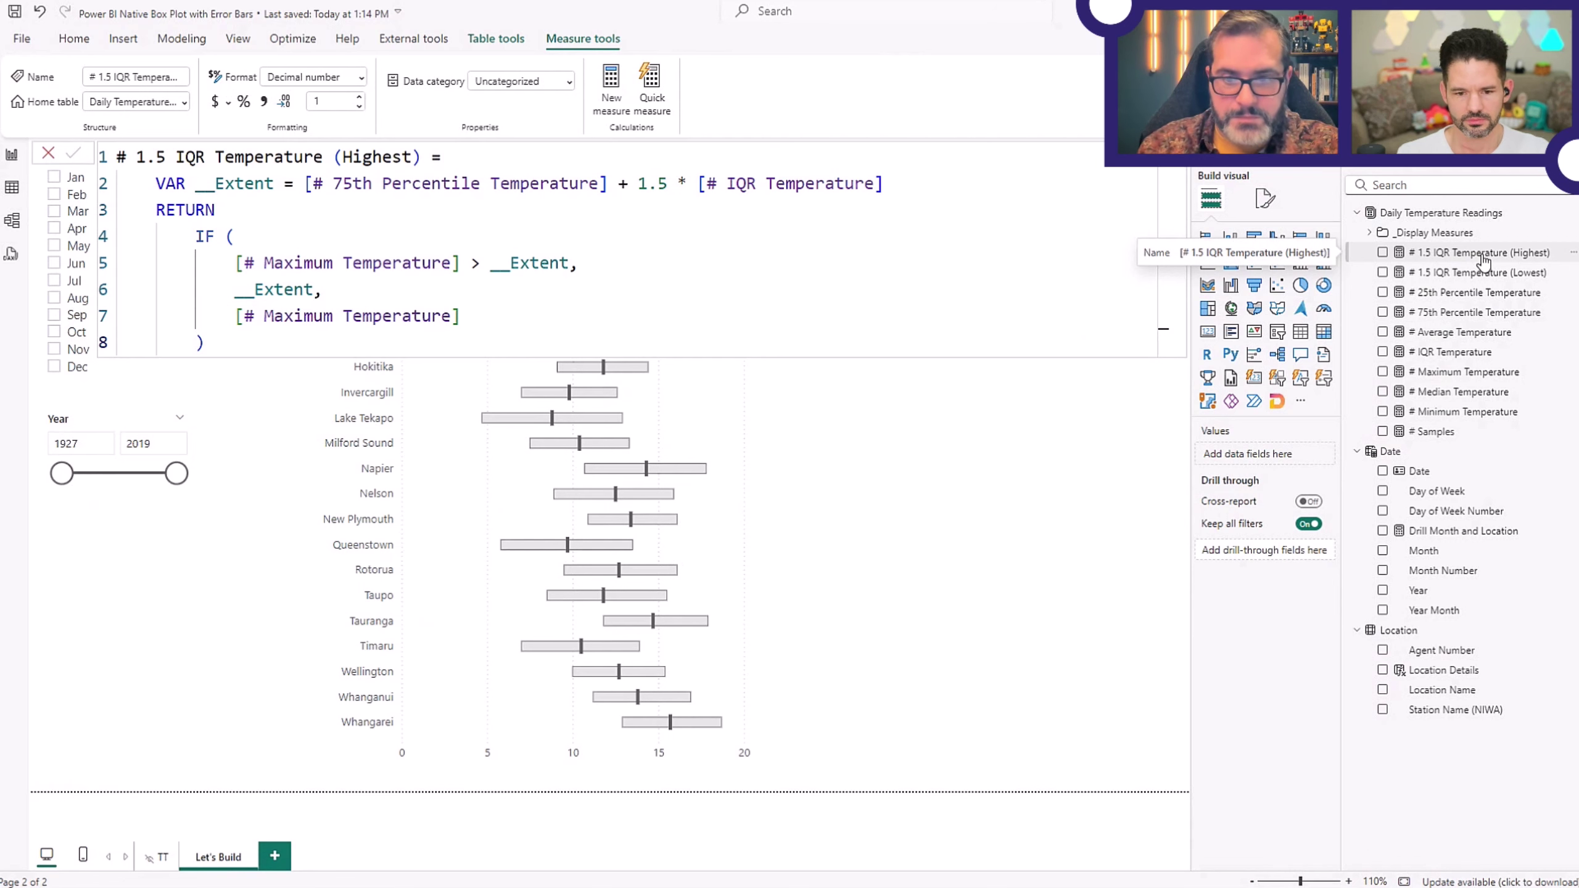
left_click(1121, 463)
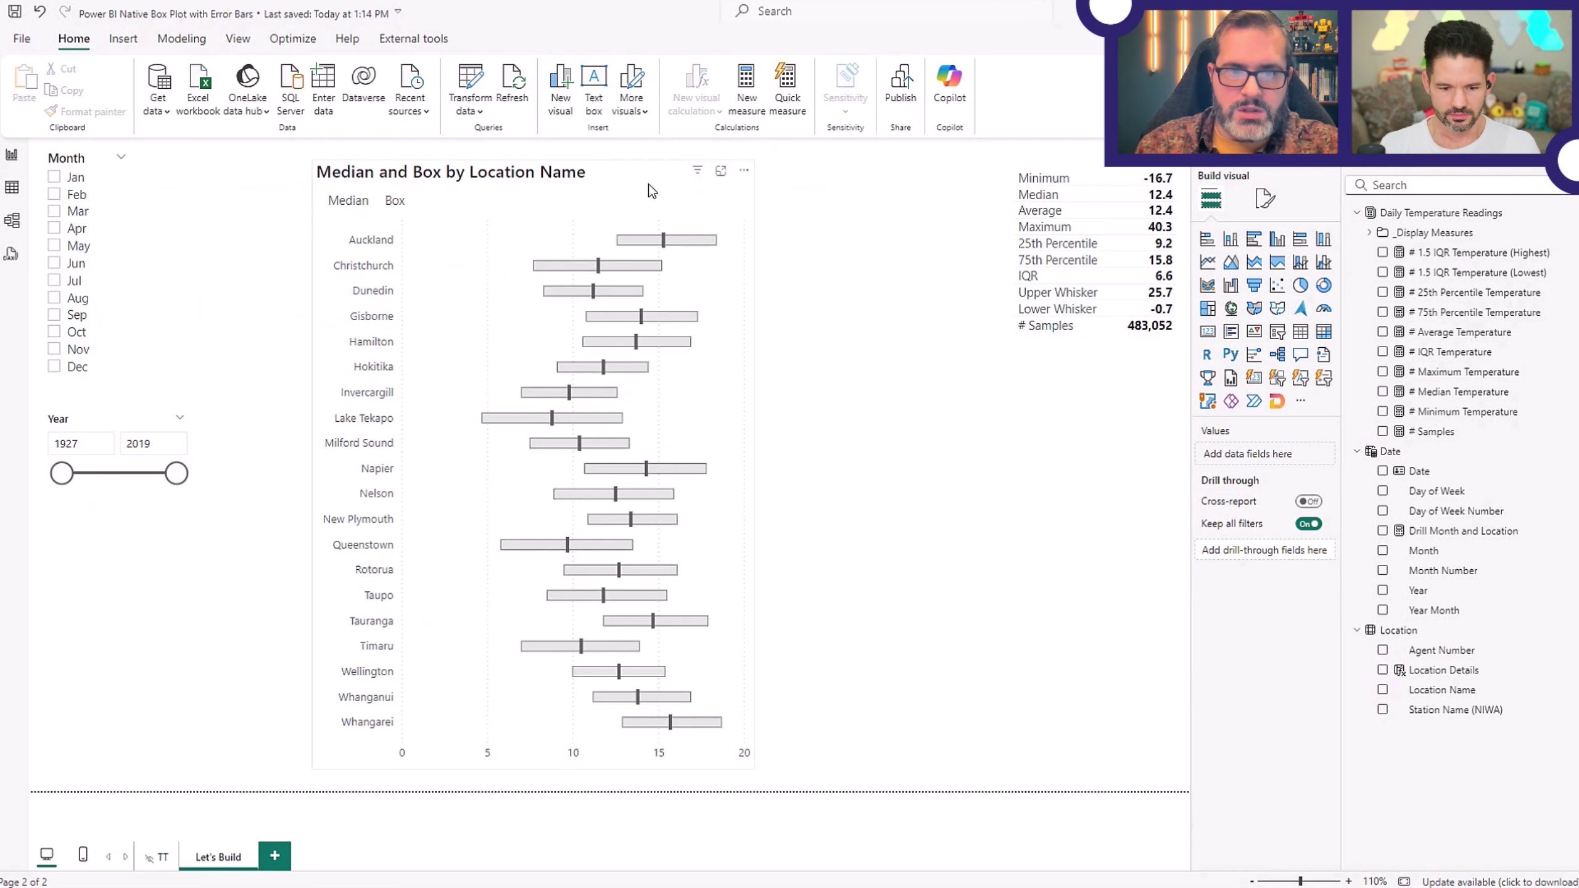
Add a visual calculation Whiskers = [Median] to the Median and Box by Location Name chart and return to the report.
left_click(565, 173)
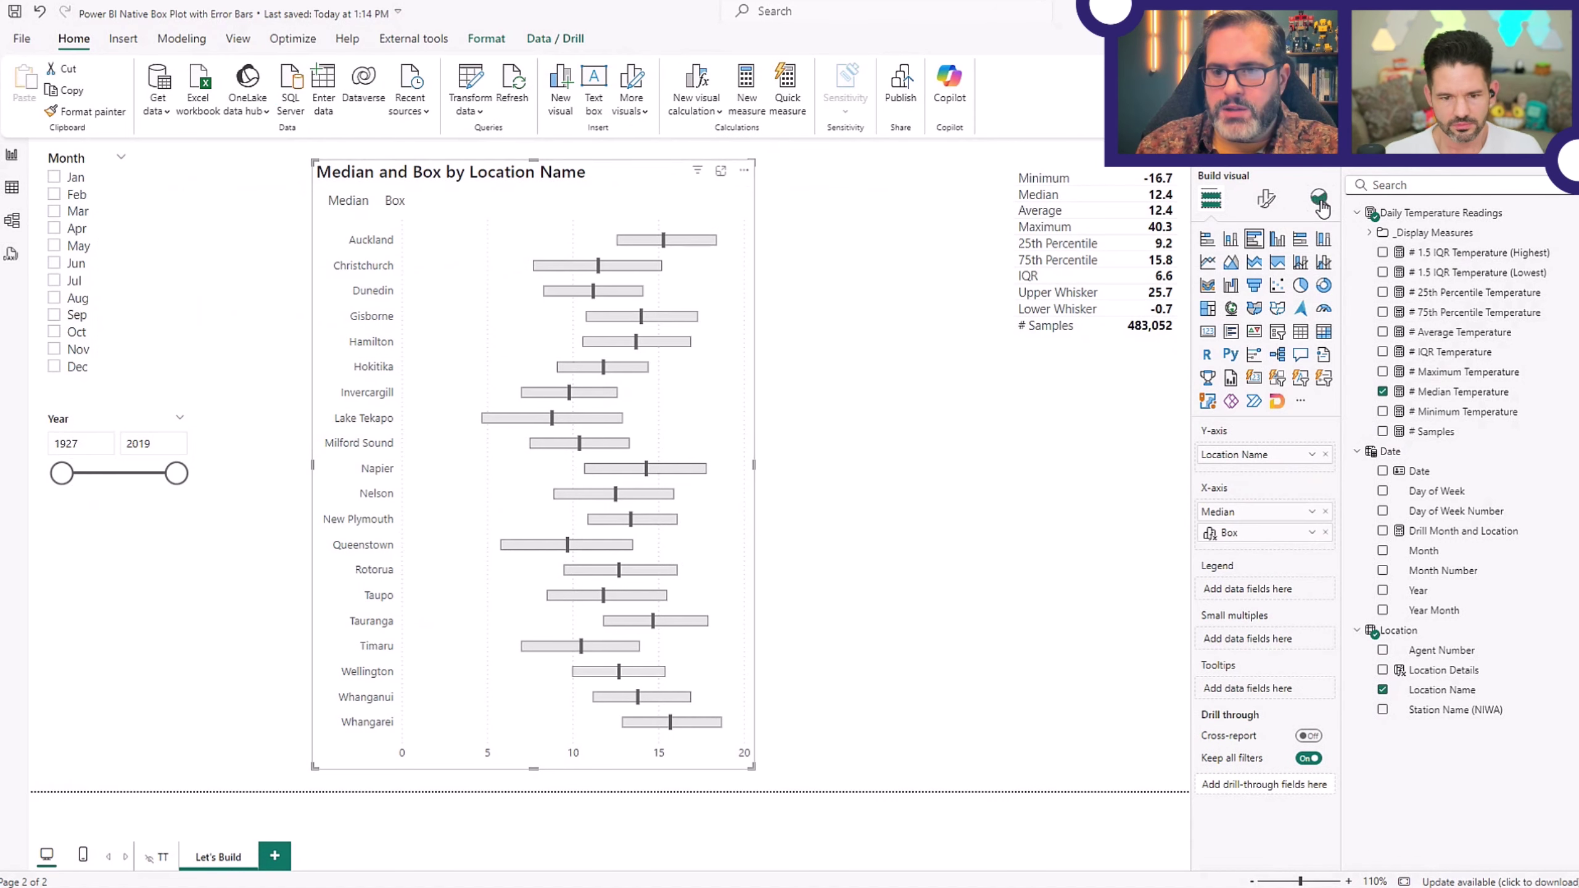
left_click(744, 171)
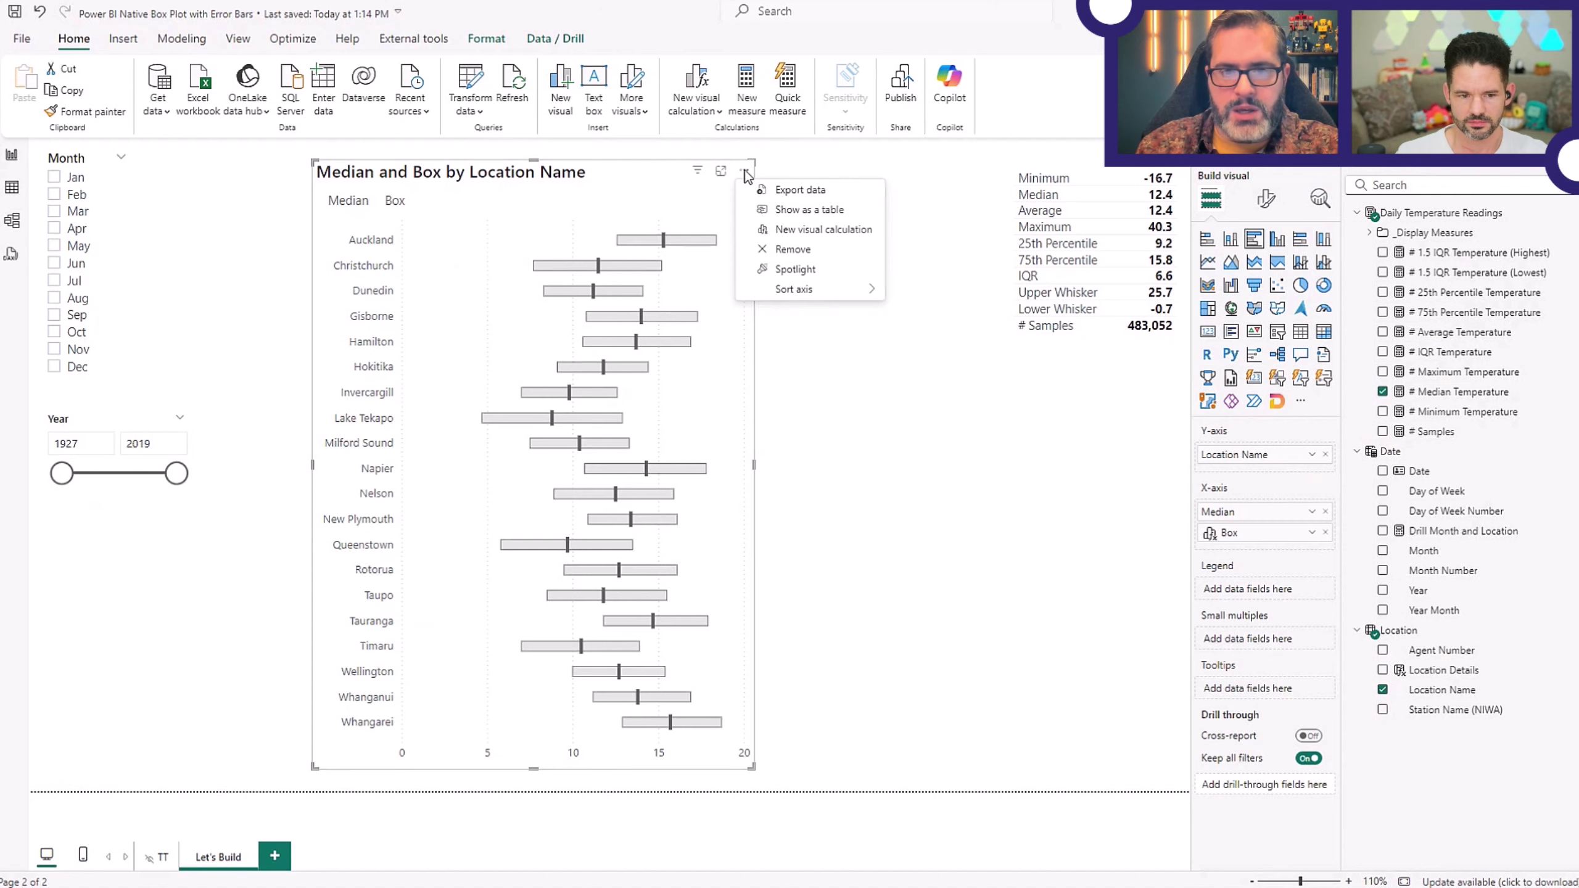
left_click(808, 229)
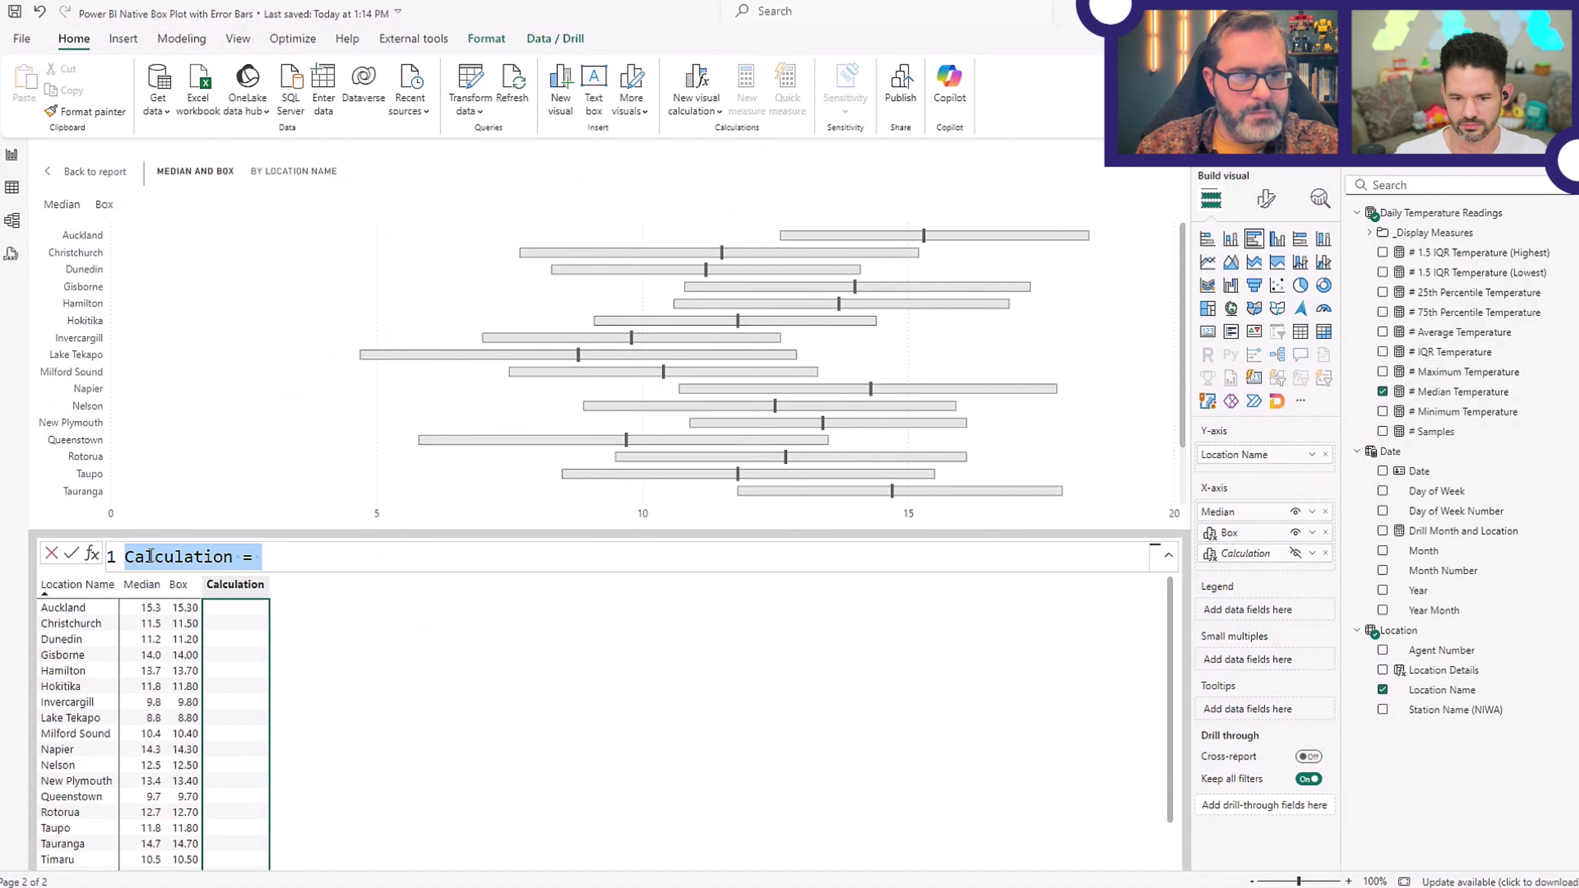
type("Whis")
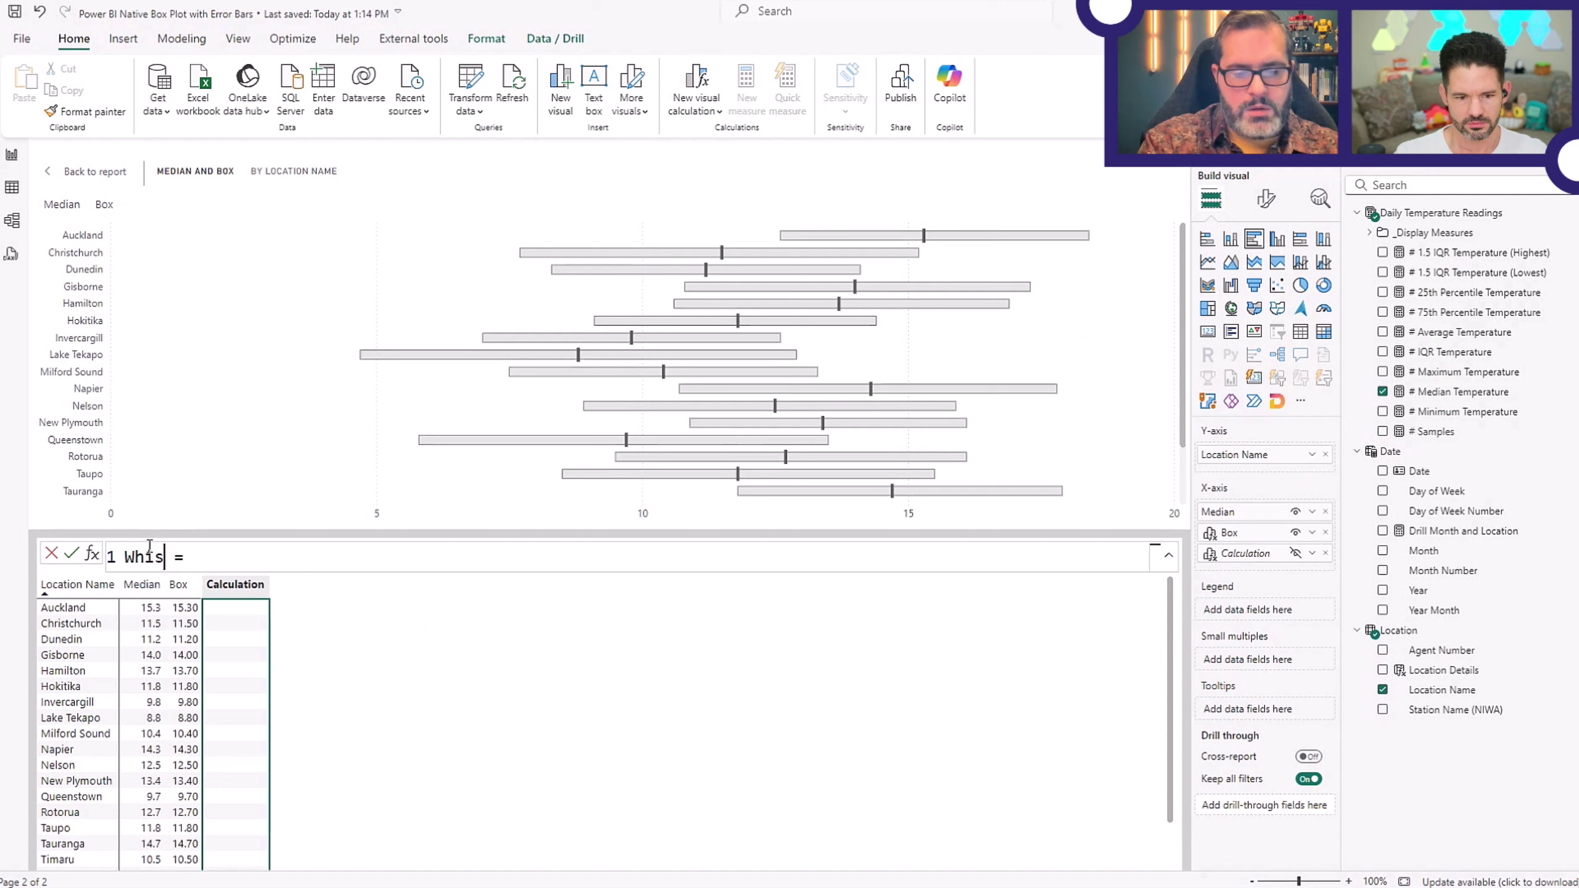
type("kers")
key("End")
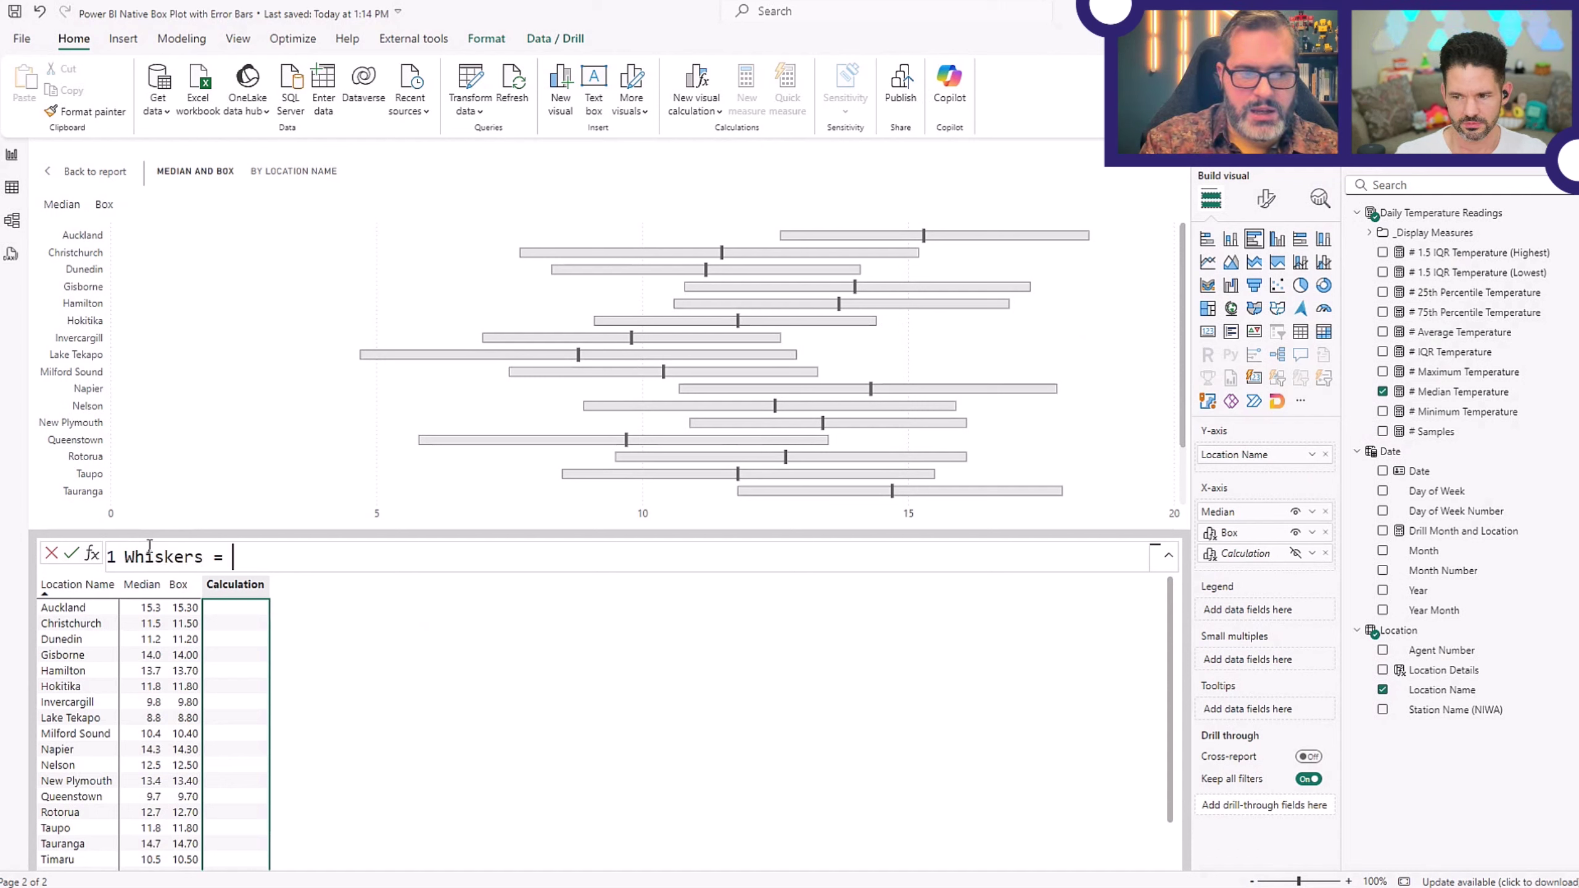
type("[Median]")
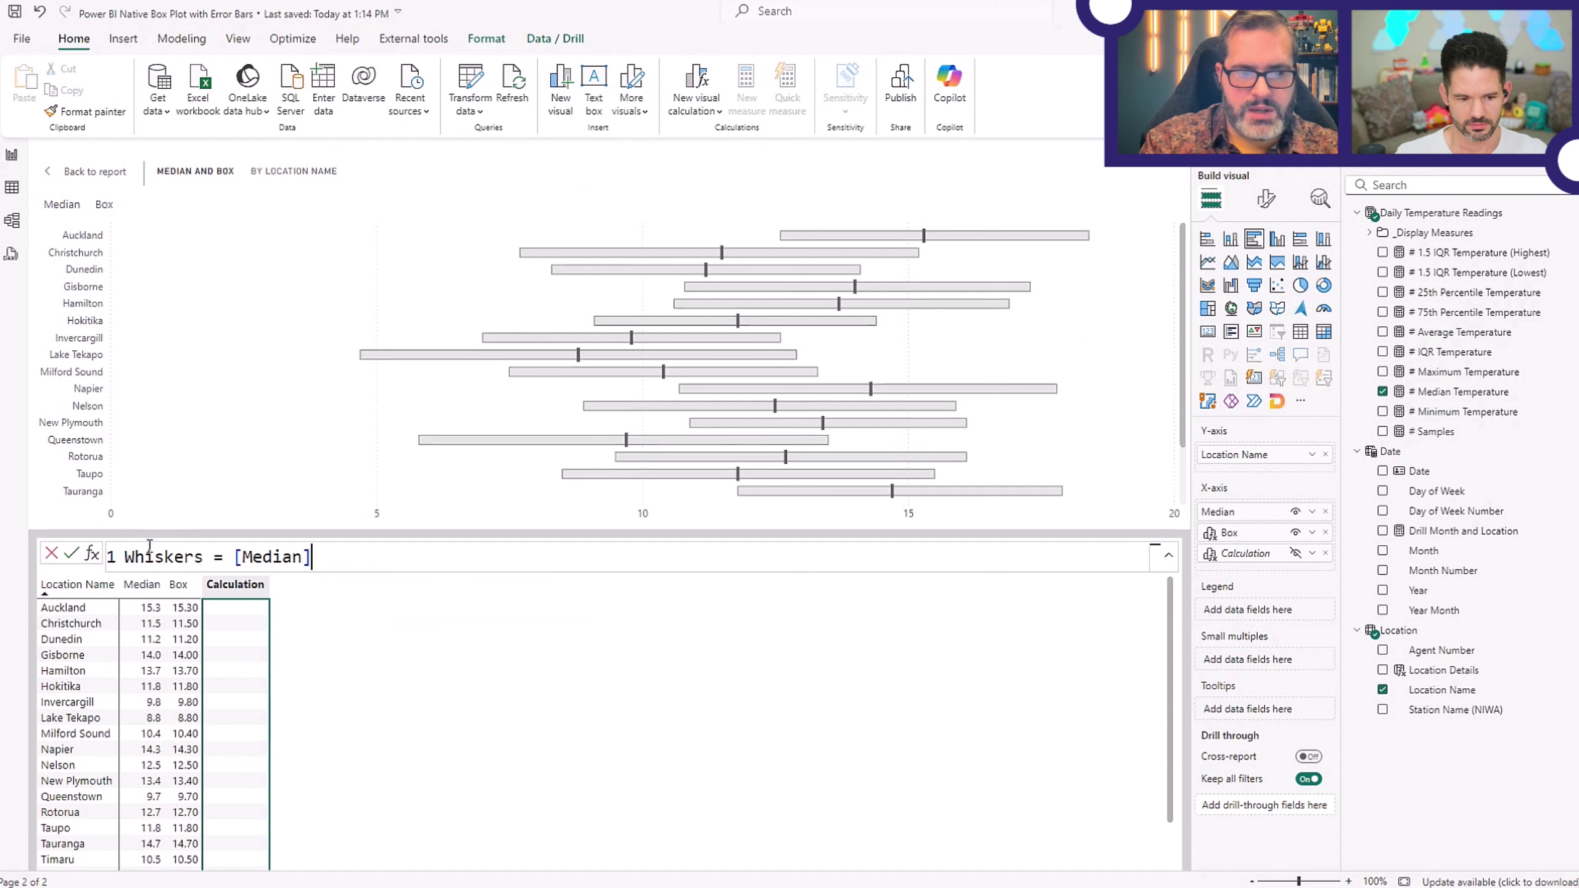
key("Return")
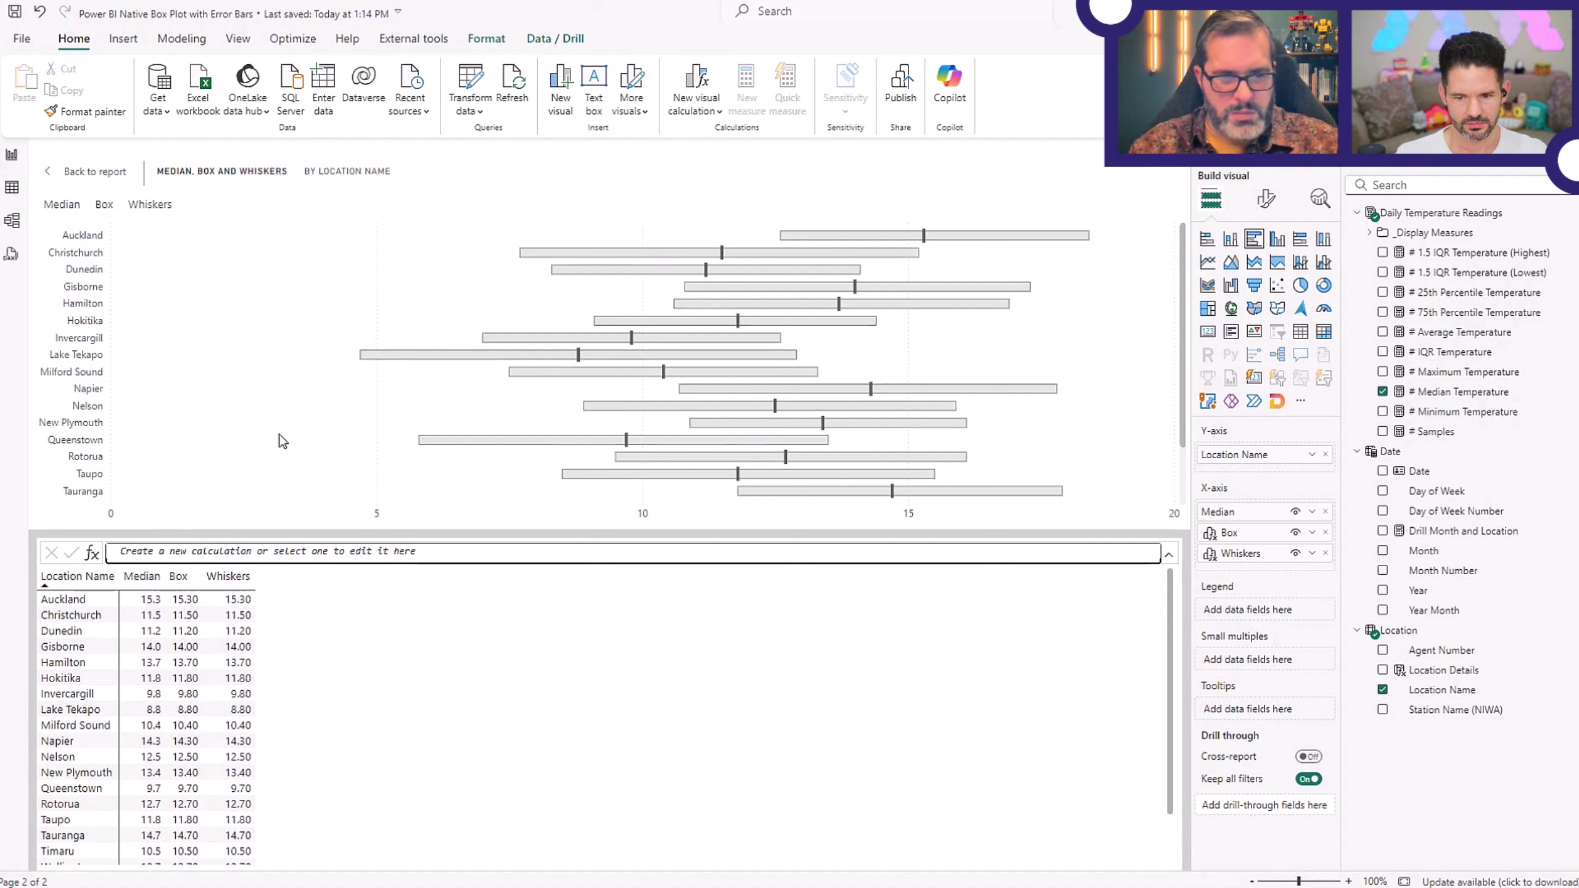
left_click(92, 177)
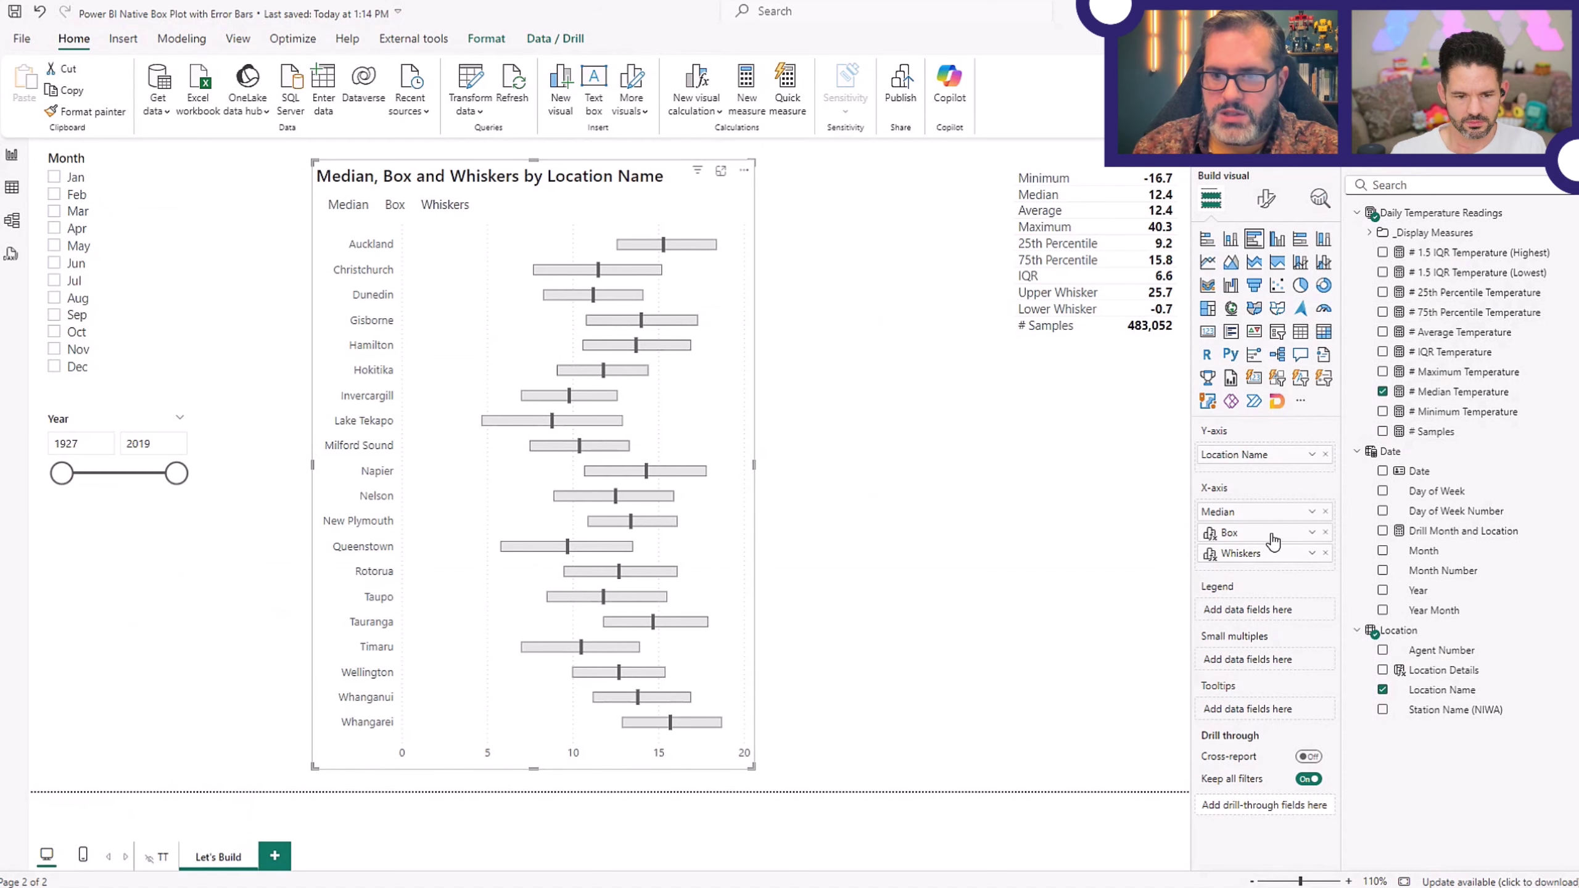
Set the Whiskers series' error bars to # 1.5 IQR Temperature (Highest) as upper bound and # 1.5 IQR Temperature (Lowest) as lower bound.
left_click(1320, 206)
left_click(1261, 495)
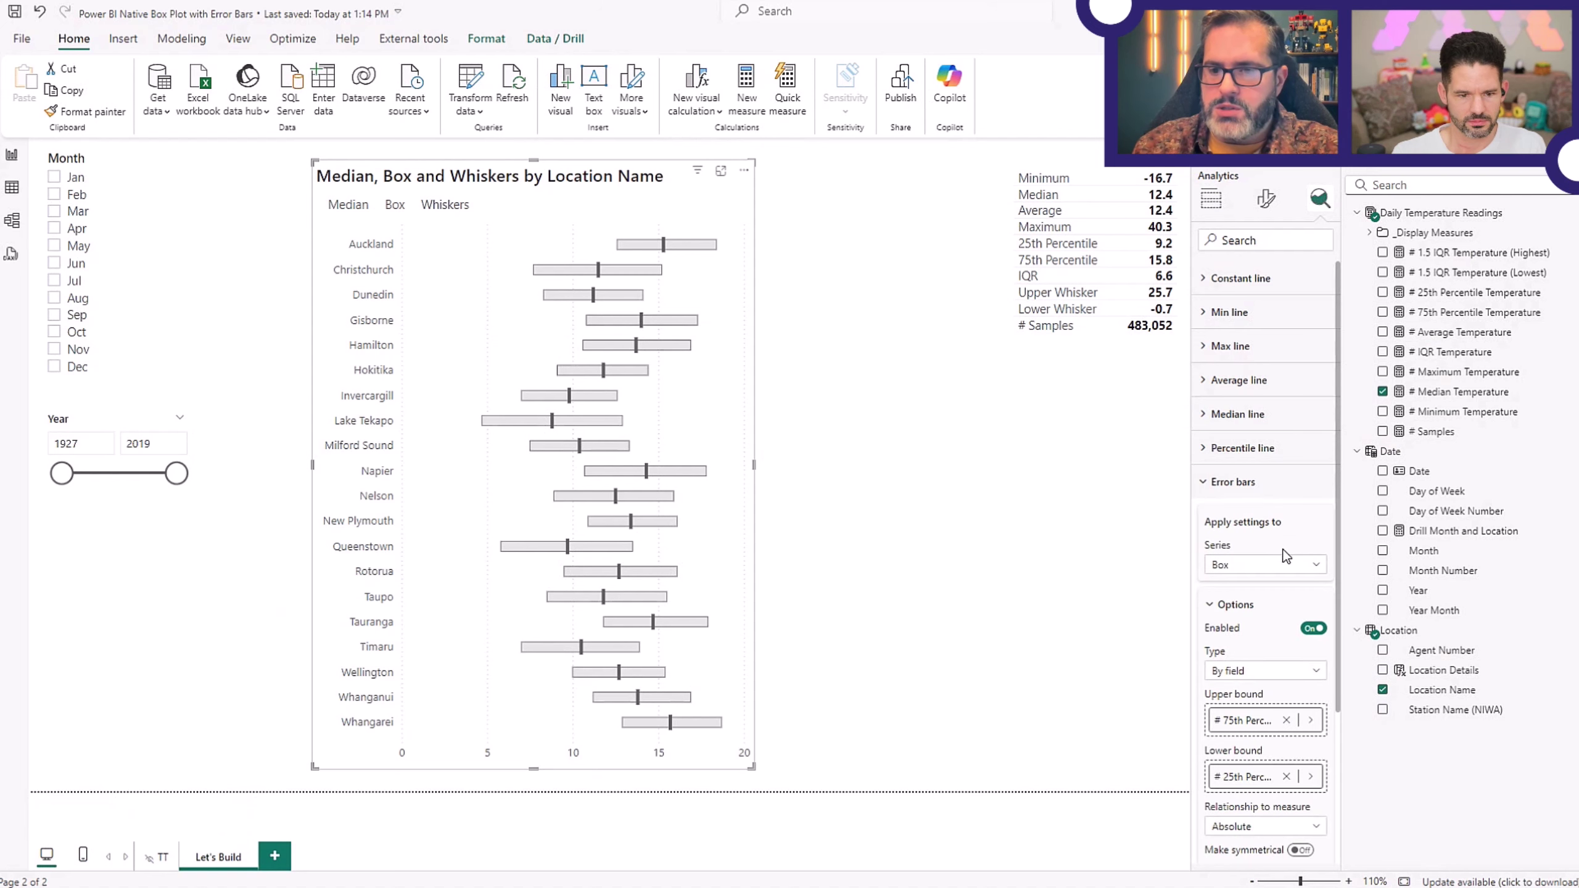
scroll(1300, 368, "down", 3)
left_click(1301, 368)
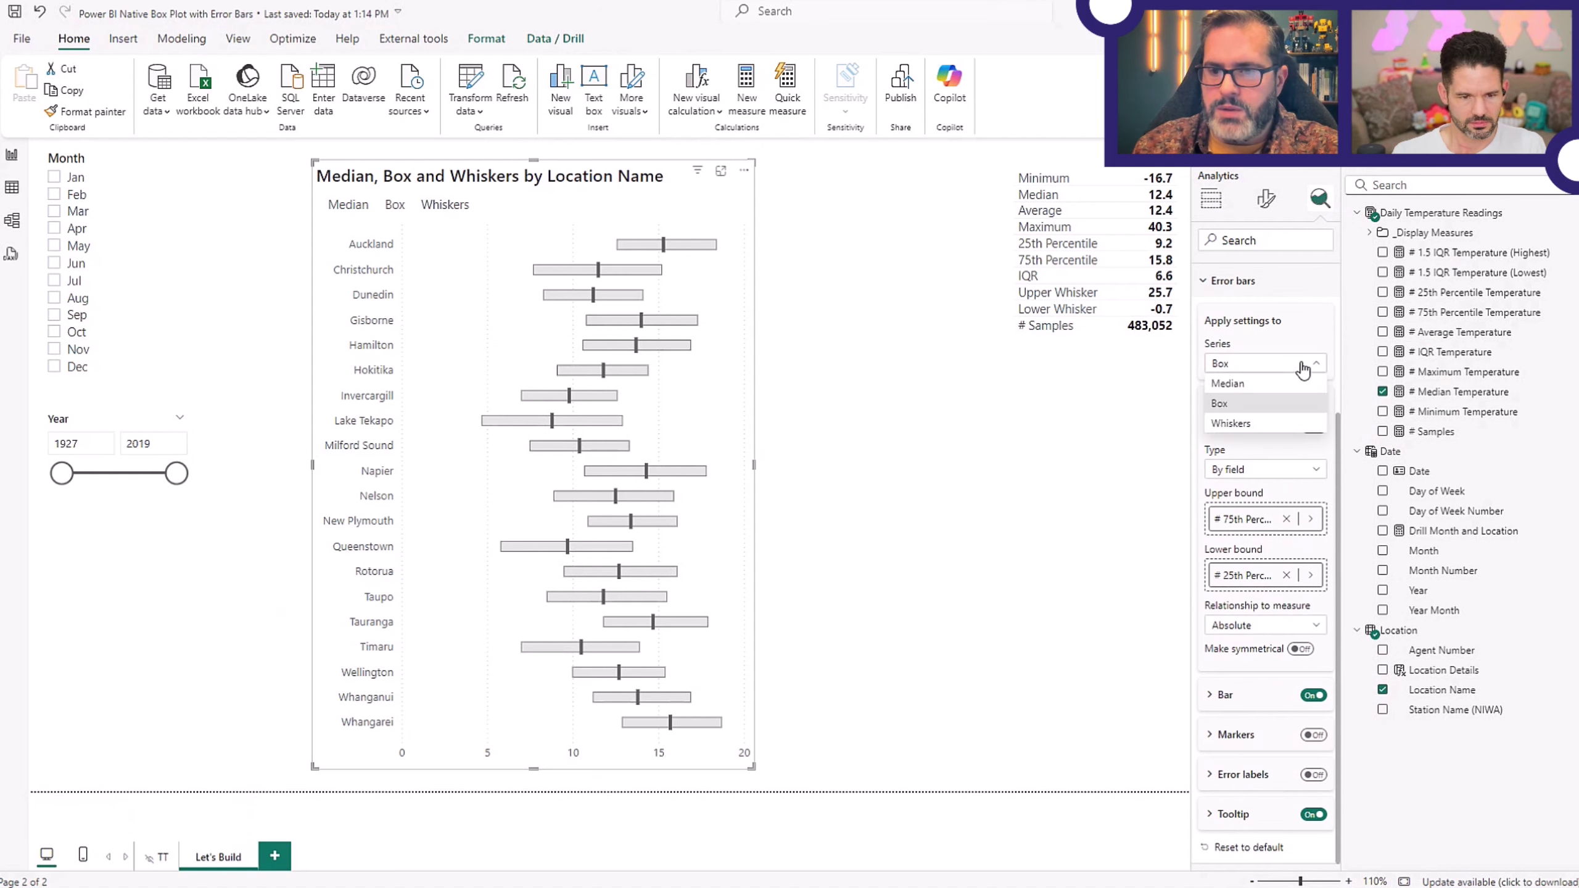
left_click(1236, 425)
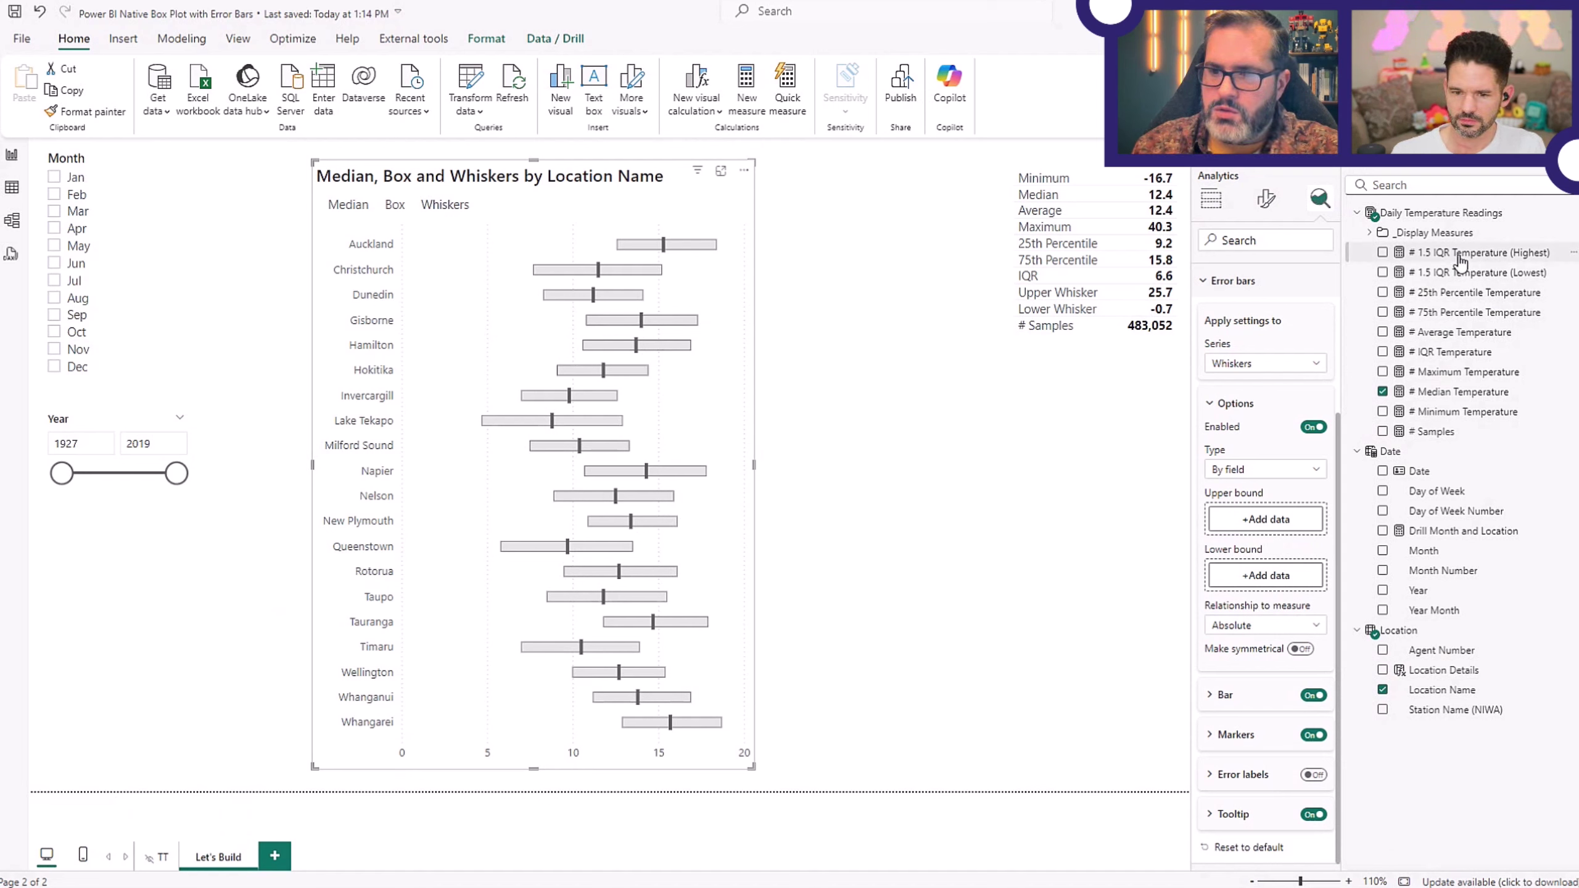
left_click_drag(1463, 261, 1257, 525)
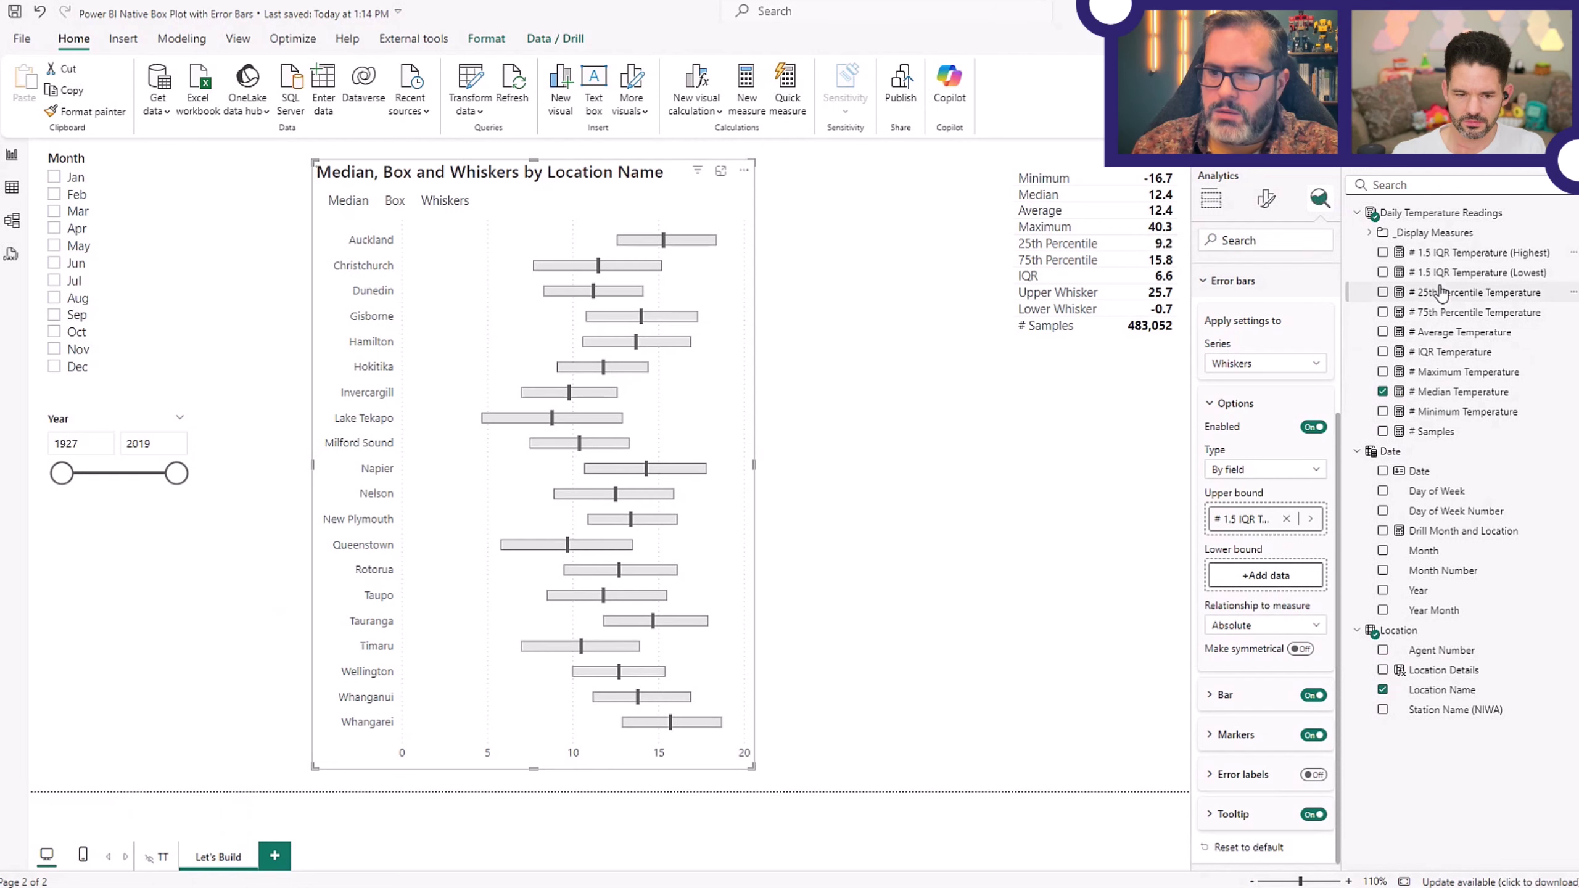
left_click_drag(1477, 272, 1261, 585)
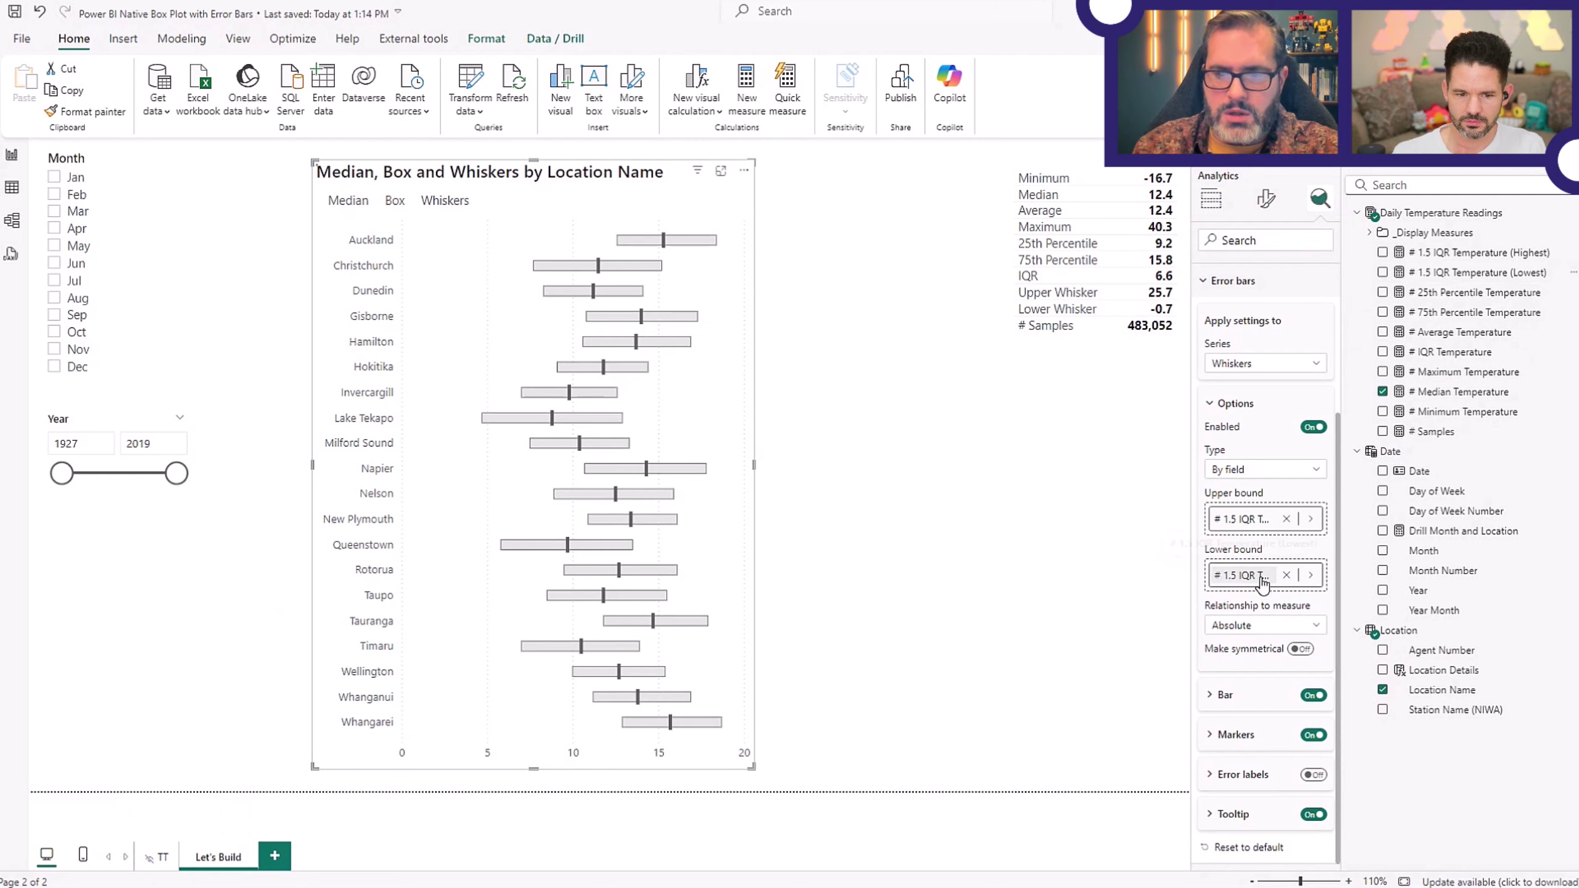
Switch the Whiskers series' error bars off and back on to refresh the chart.
left_click(1314, 428)
left_click(1314, 428)
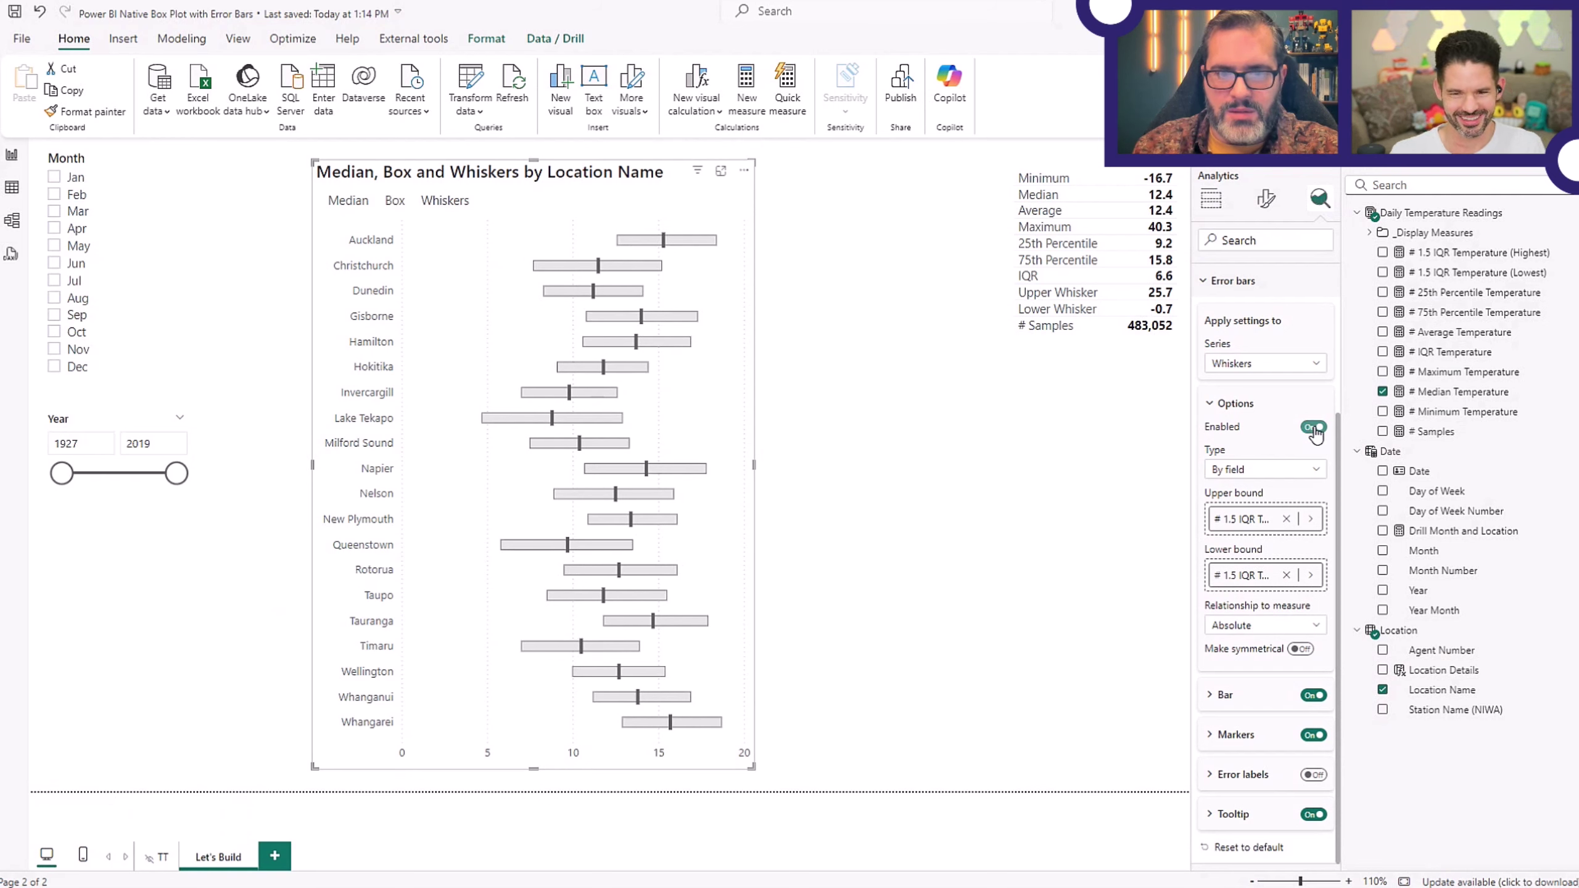
left_click(1316, 429)
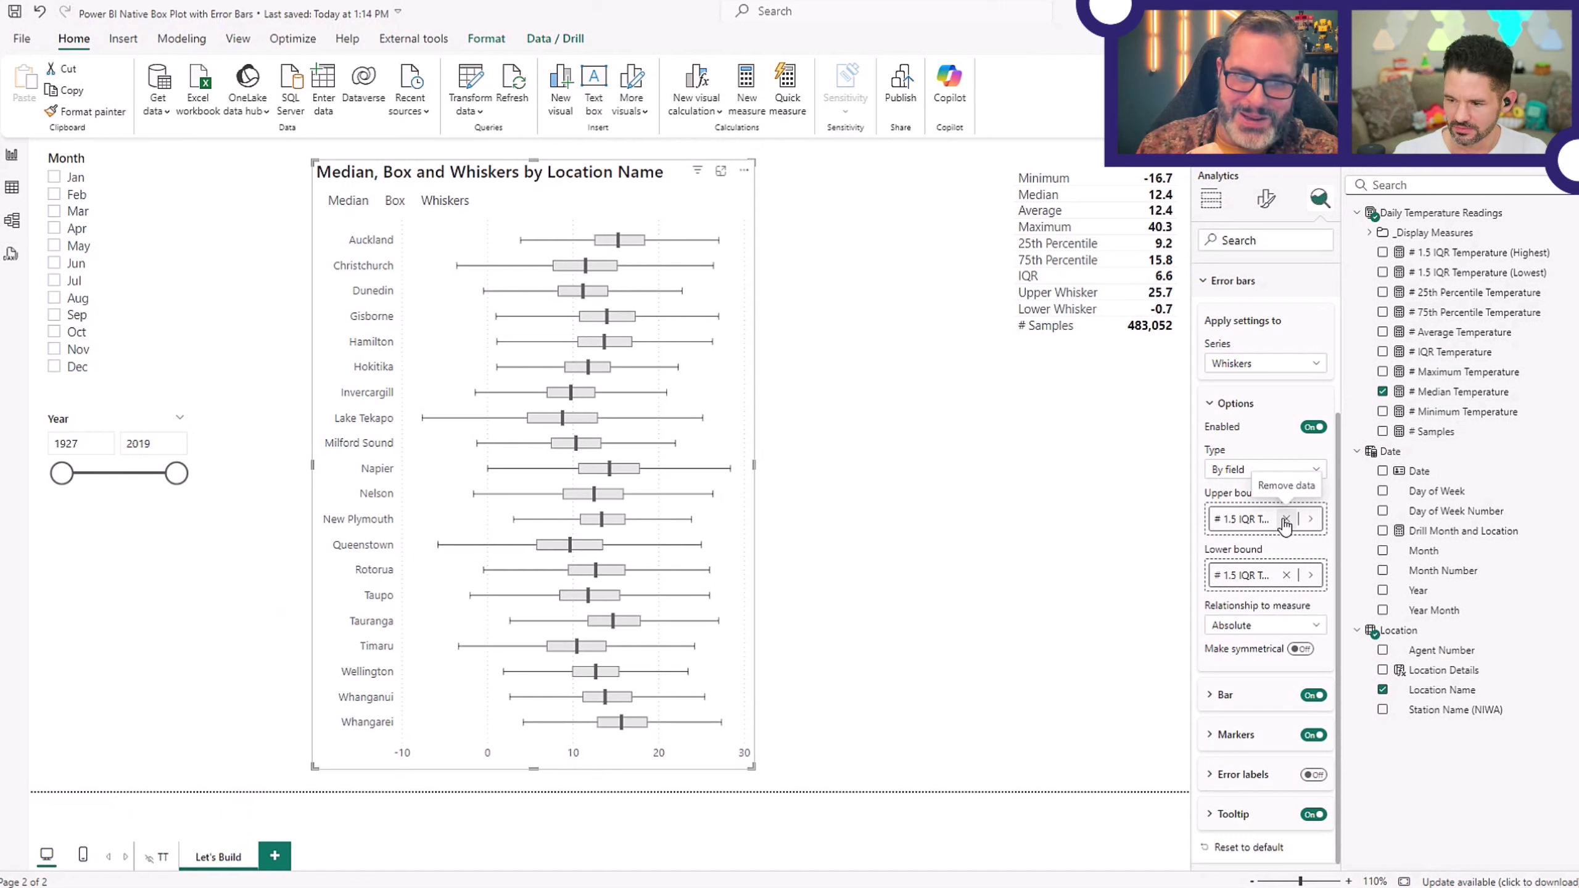
left_click(1313, 427)
left_click(1314, 428)
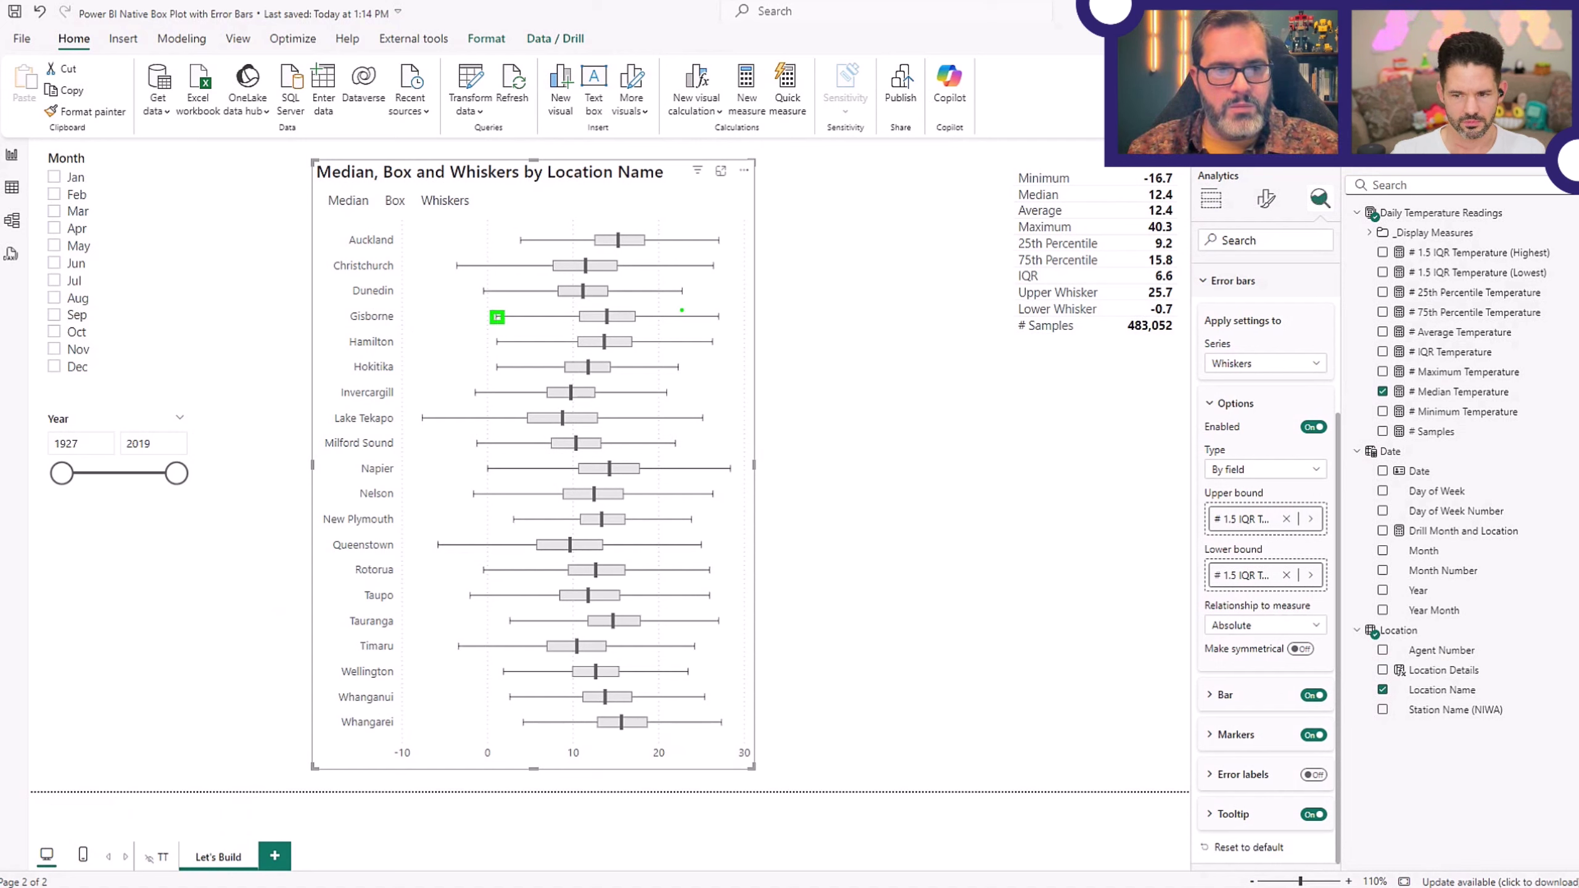
left_click_drag(713, 306, 725, 324)
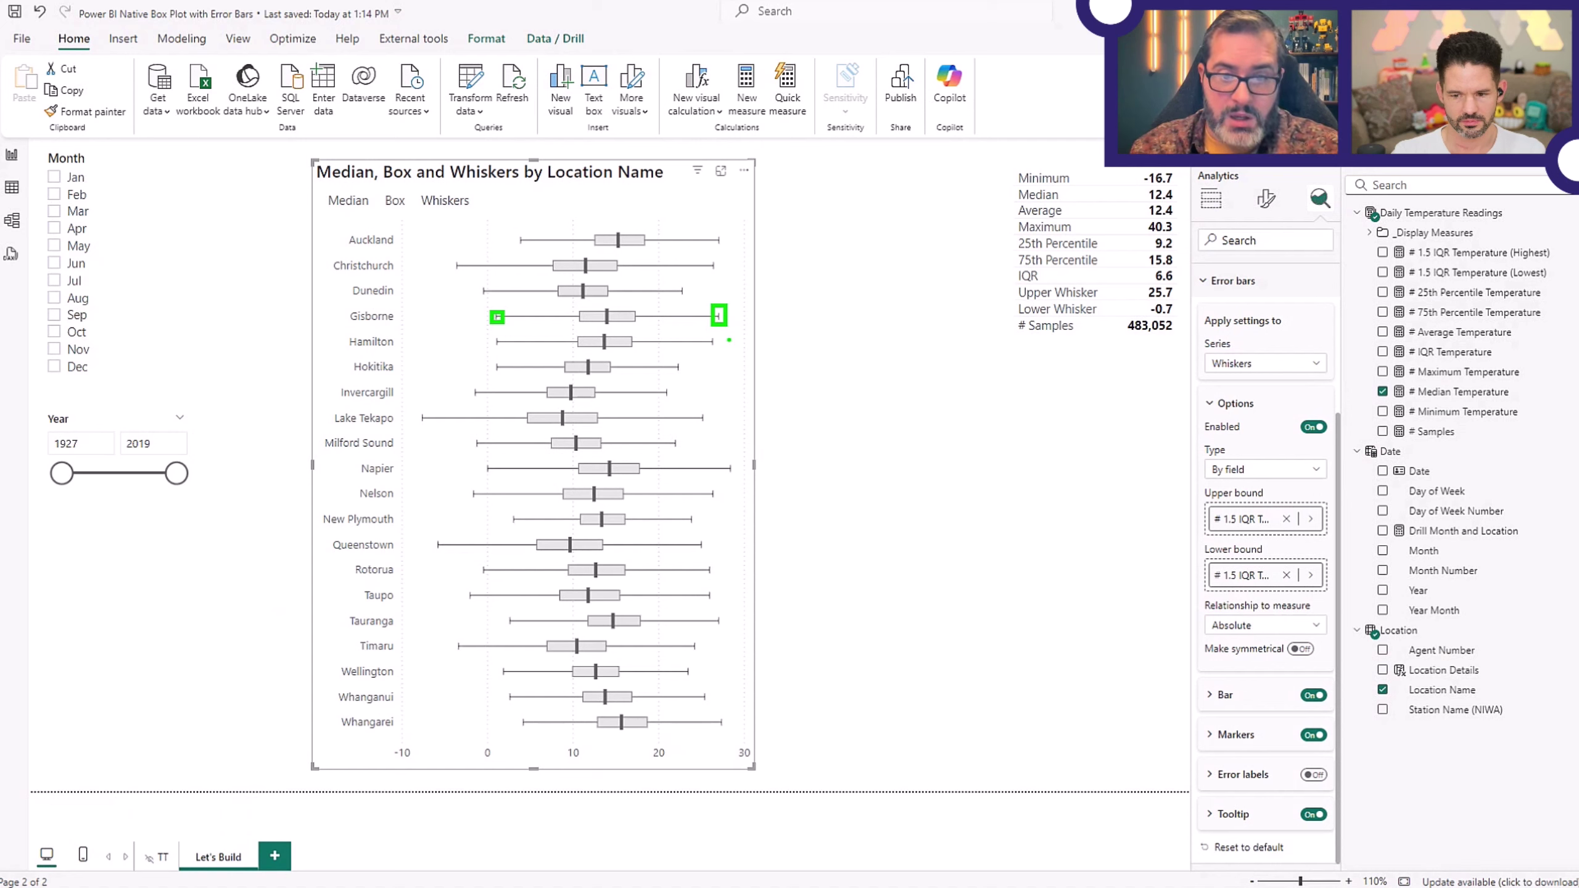
key("Escape")
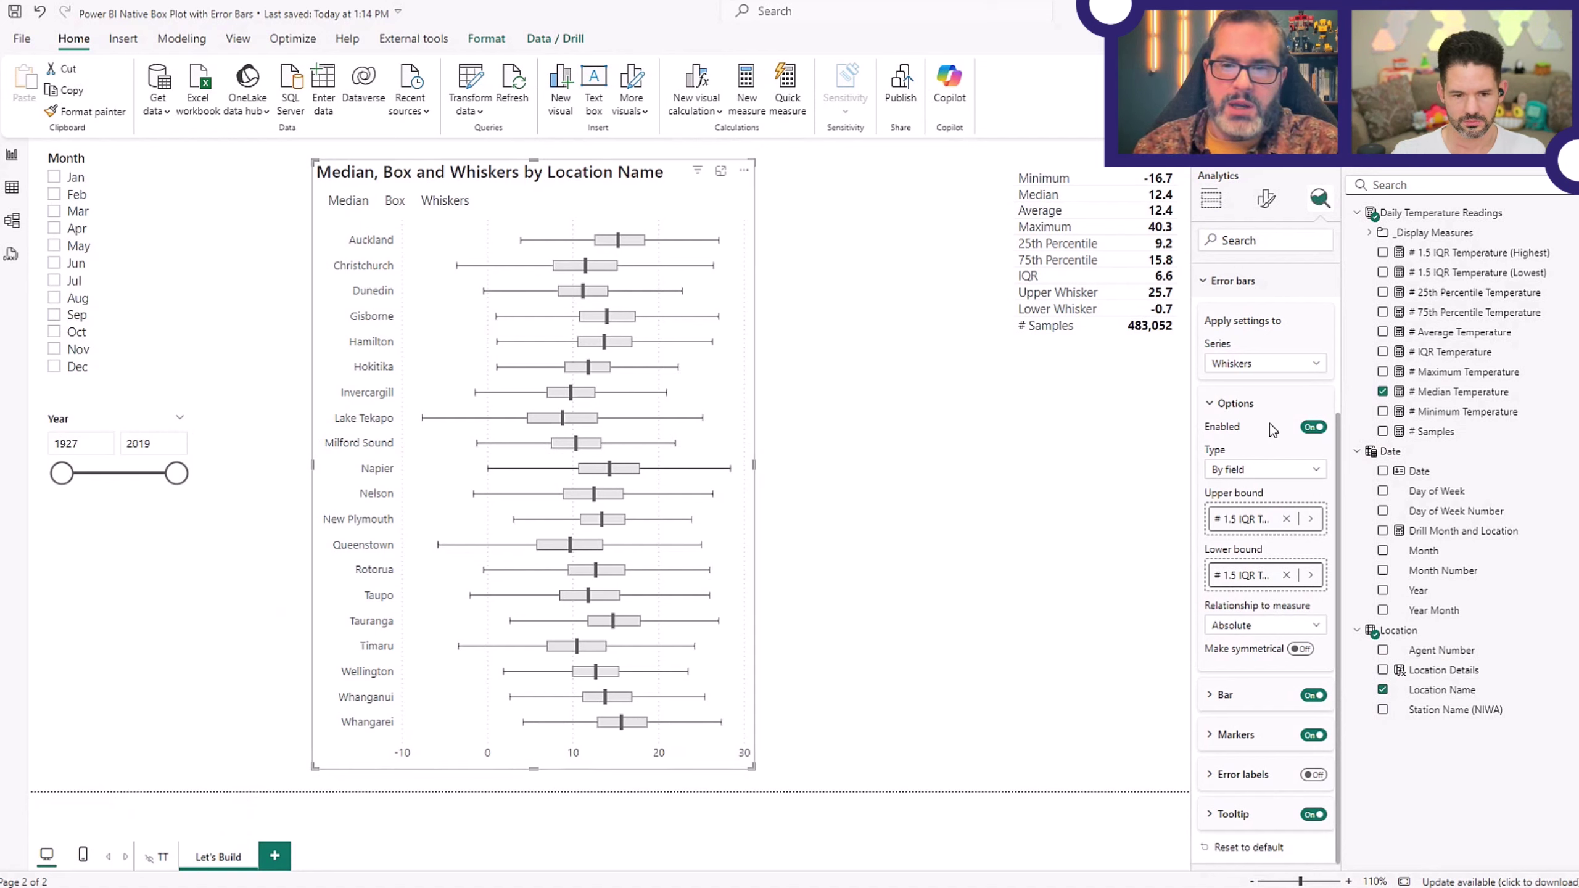
Set the marker size of the Median series' error bars to 6 px and deselect the chart.
left_click(1280, 367)
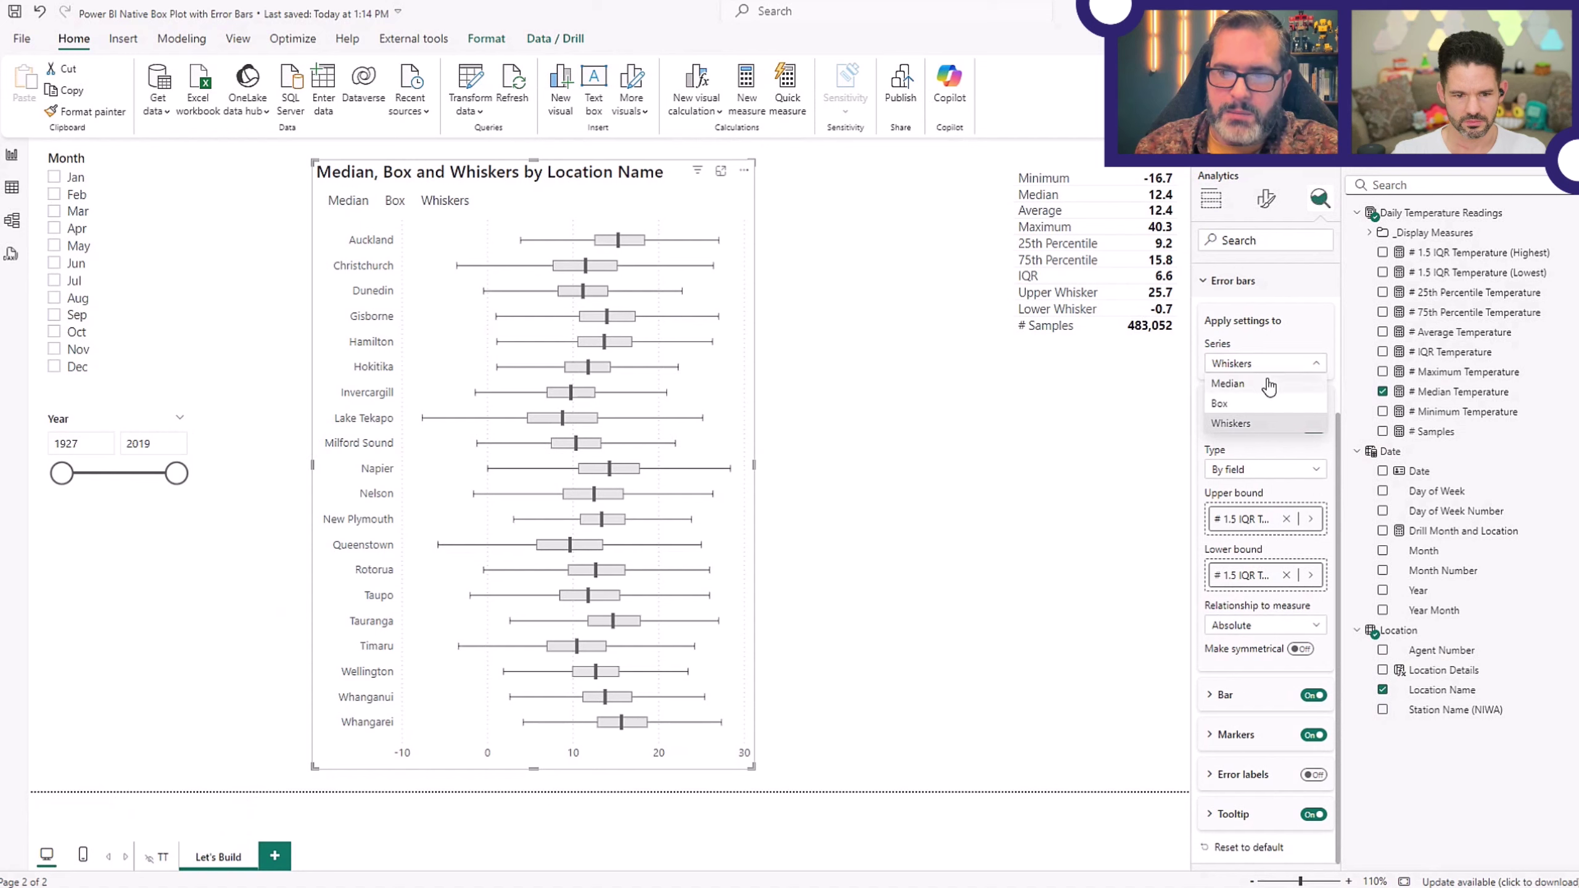
left_click(1258, 384)
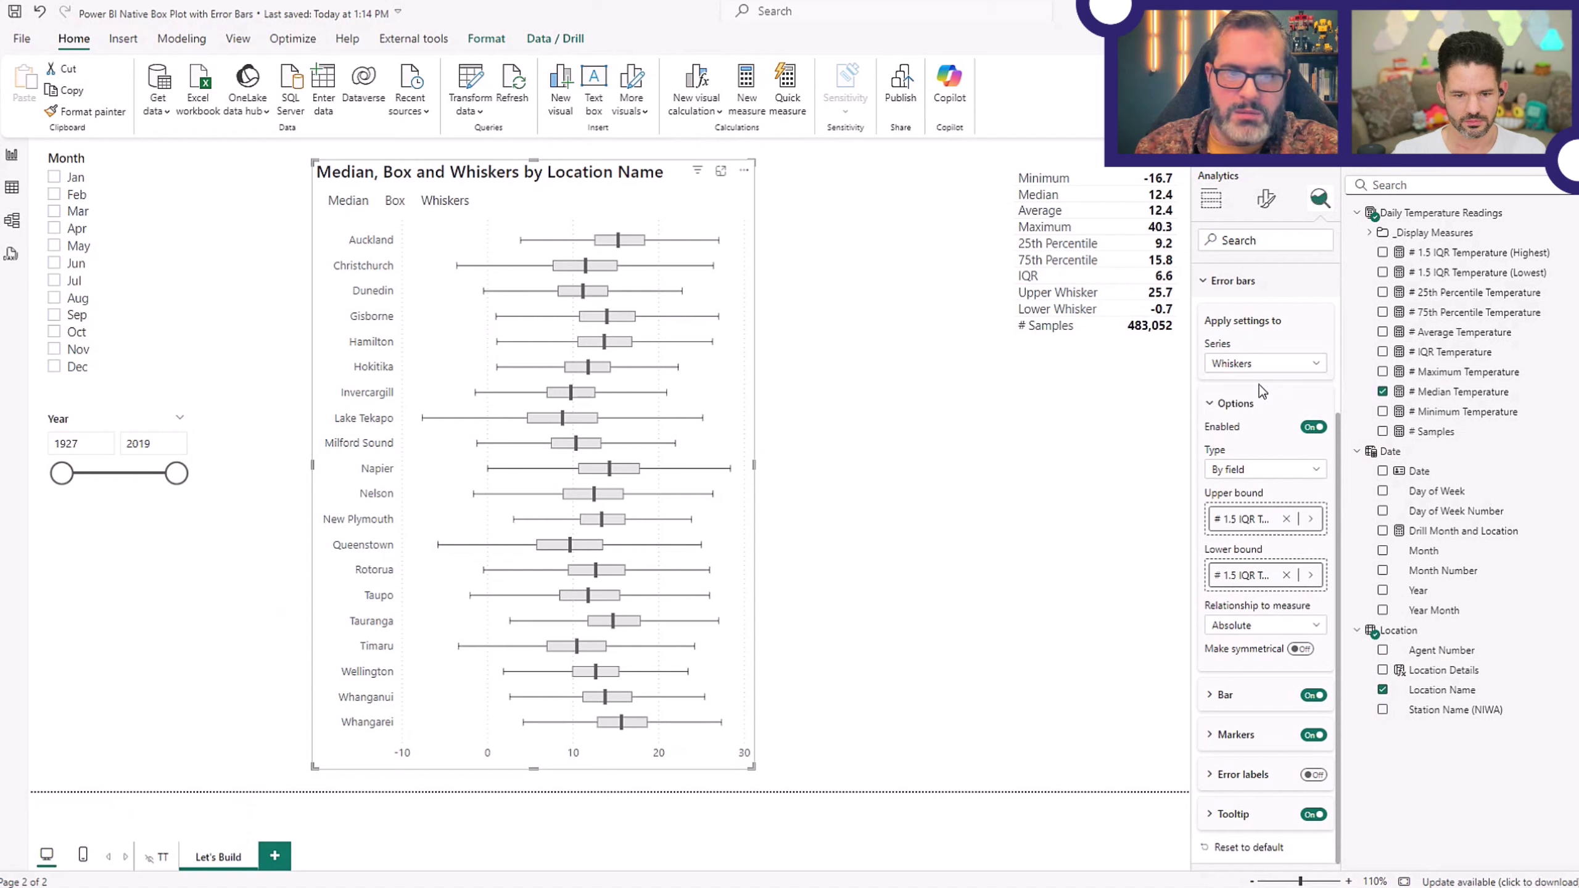
left_click(1242, 737)
left_click(1241, 611)
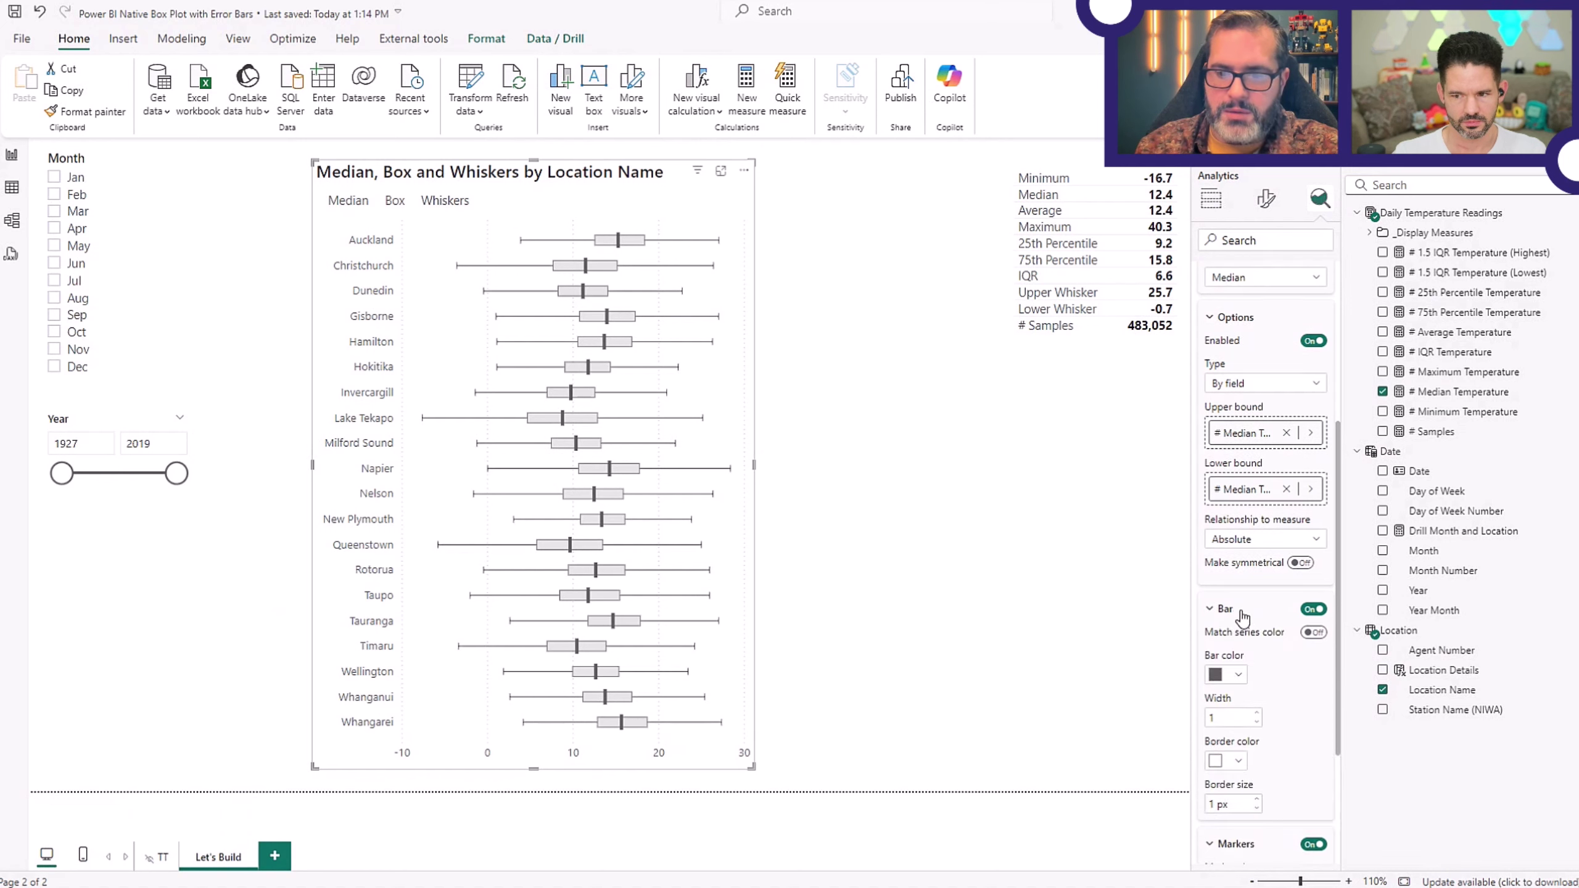
scroll(1253, 718, "down", 3)
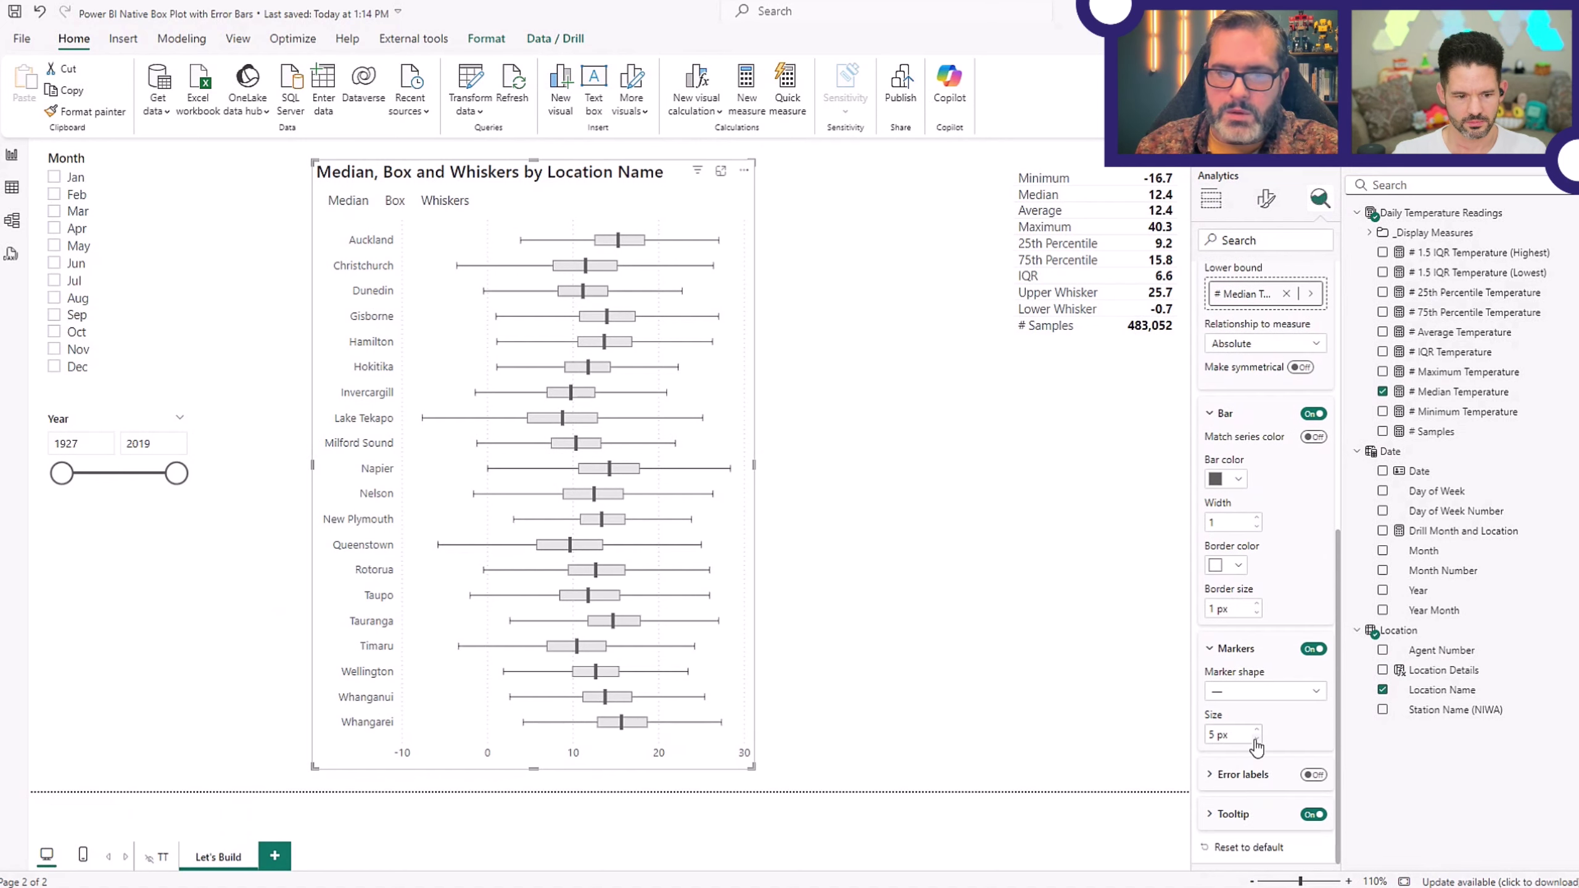
left_click(1256, 739)
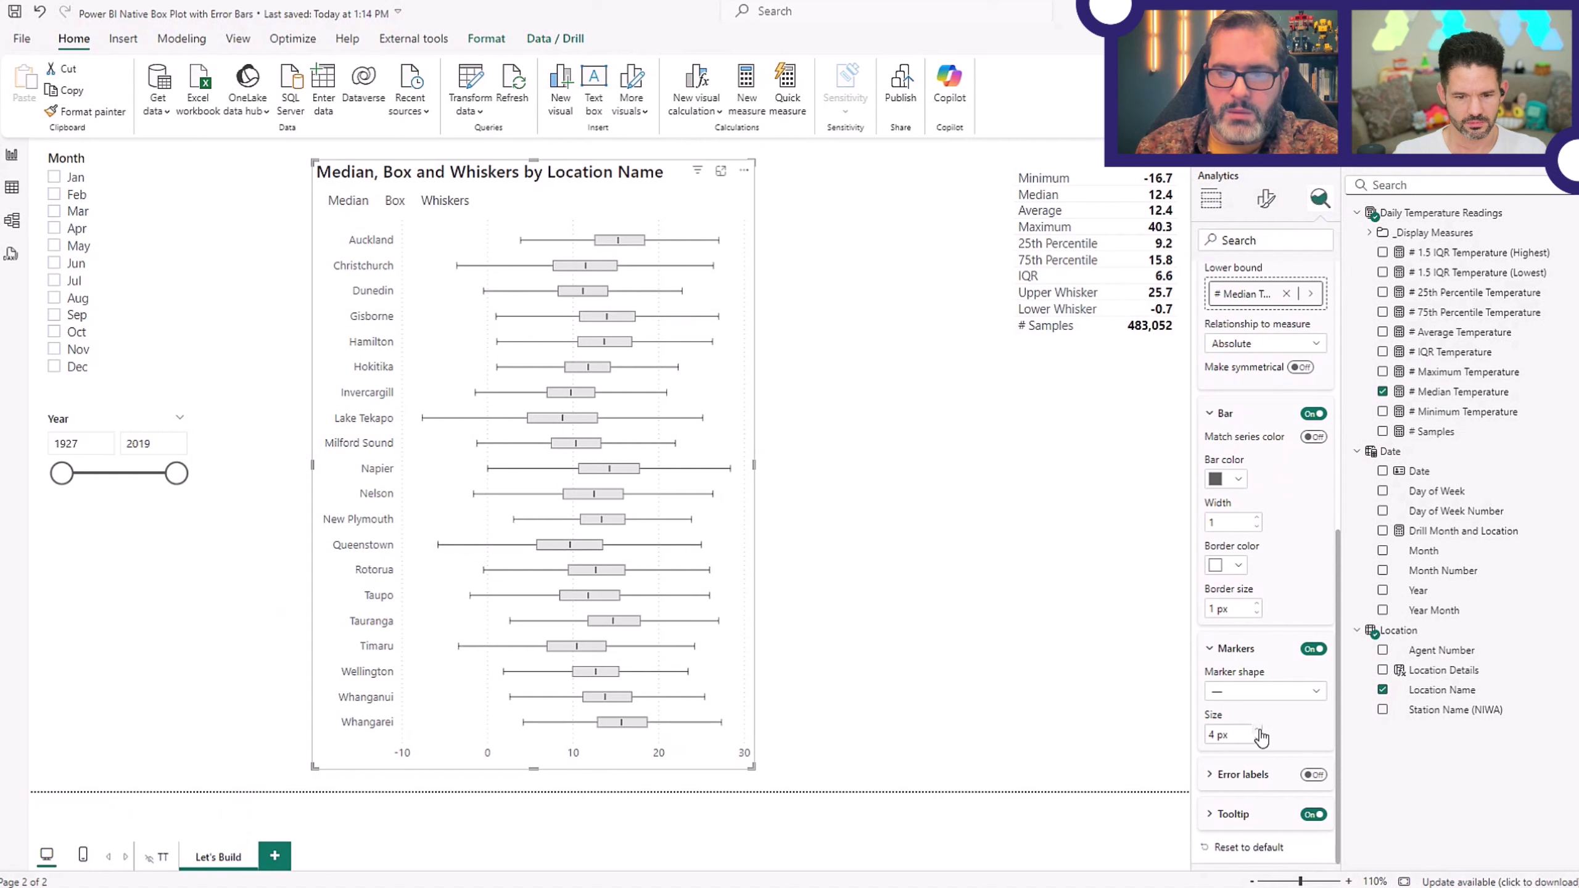
left_click(1257, 731)
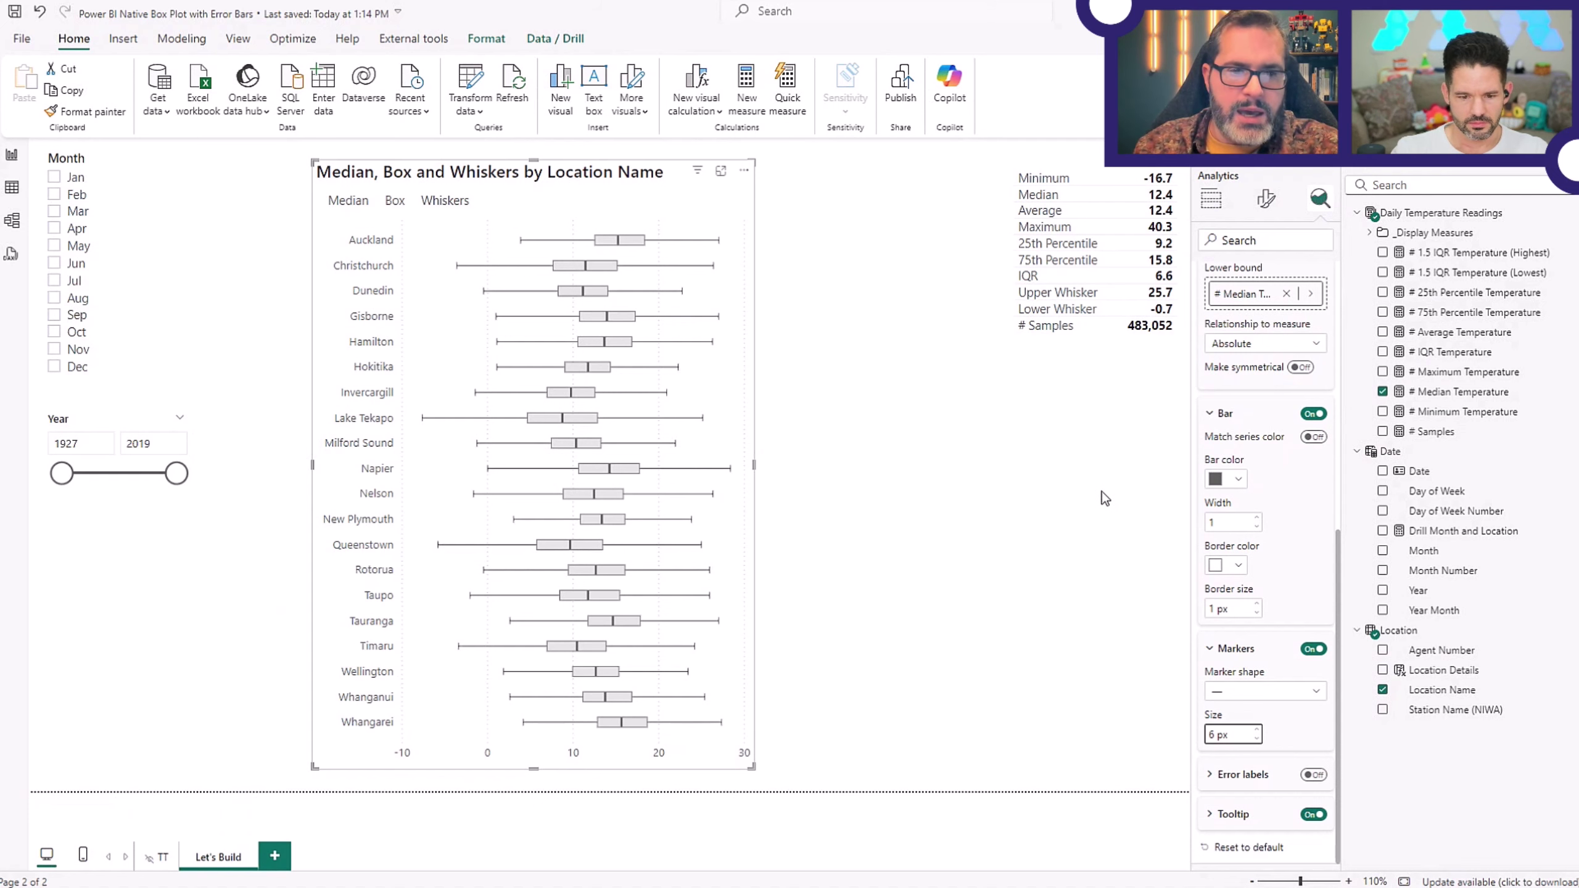
left_click(872, 361)
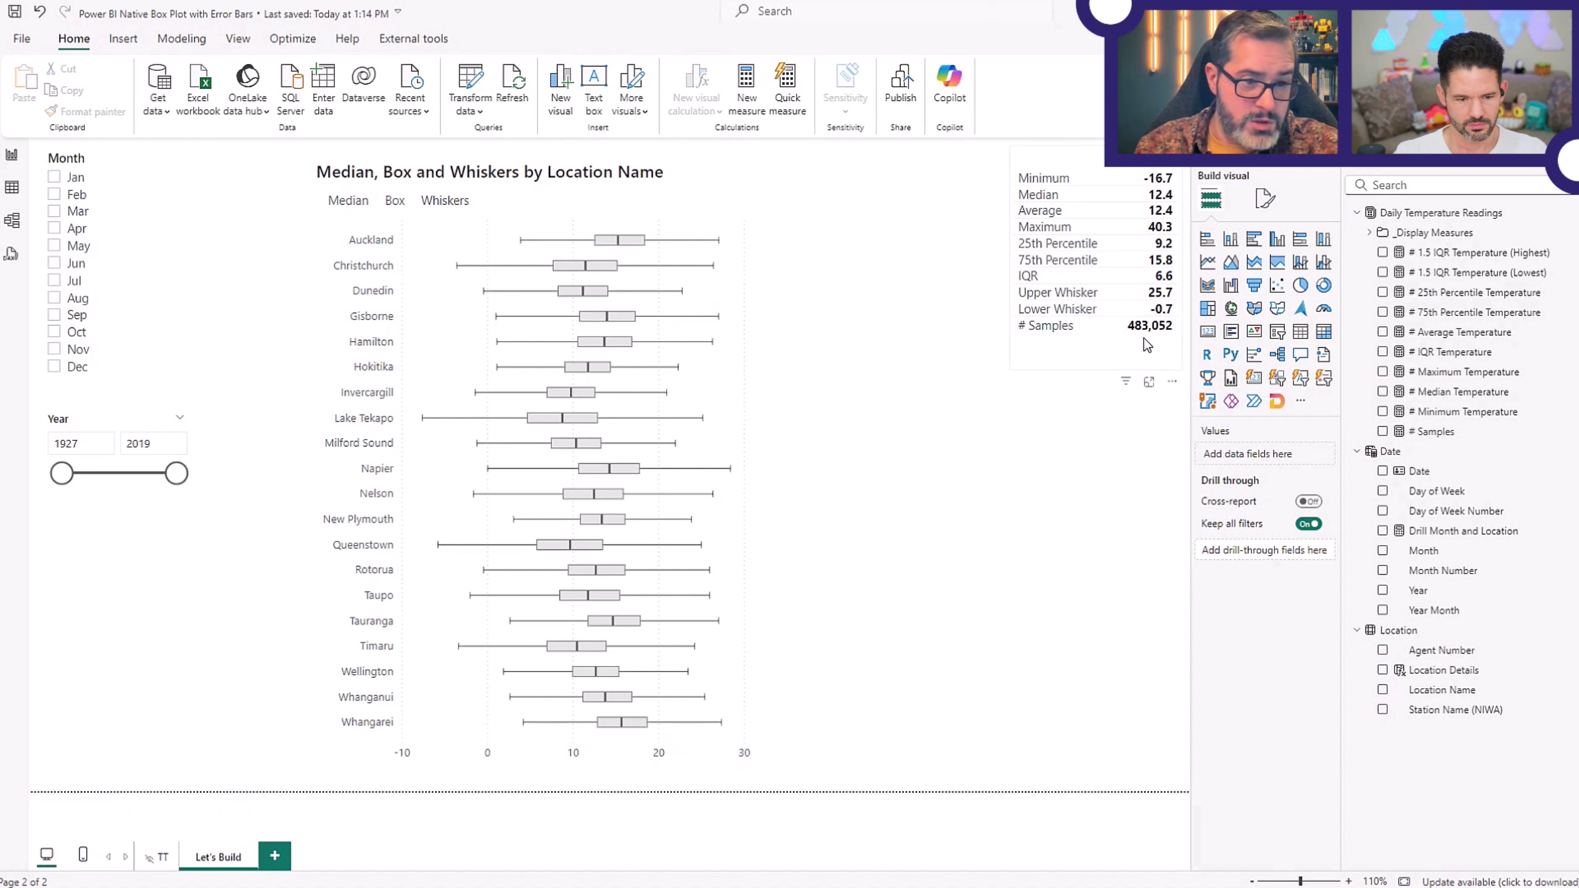
Test the month filter on the box plot with Jan and Feb, leaving all months unselected.
mouse_move(177, 474)
left_mouse_down()
mouse_move(108, 475)
mouse_move(180, 484)
left_mouse_up()
left_click(55, 178)
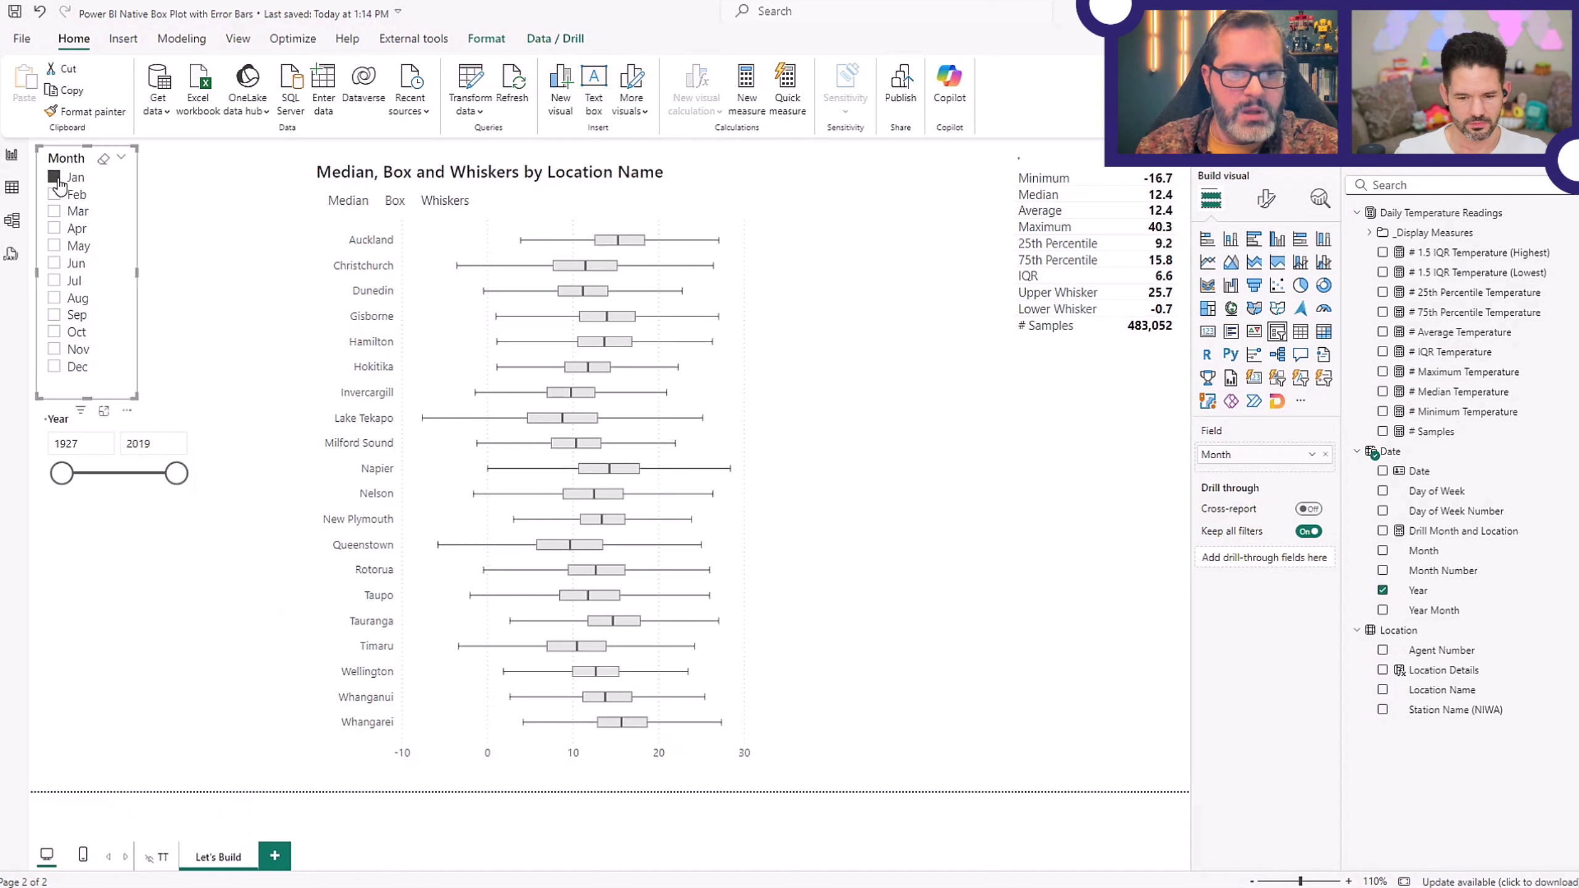
left_click(55, 195)
left_click(55, 194)
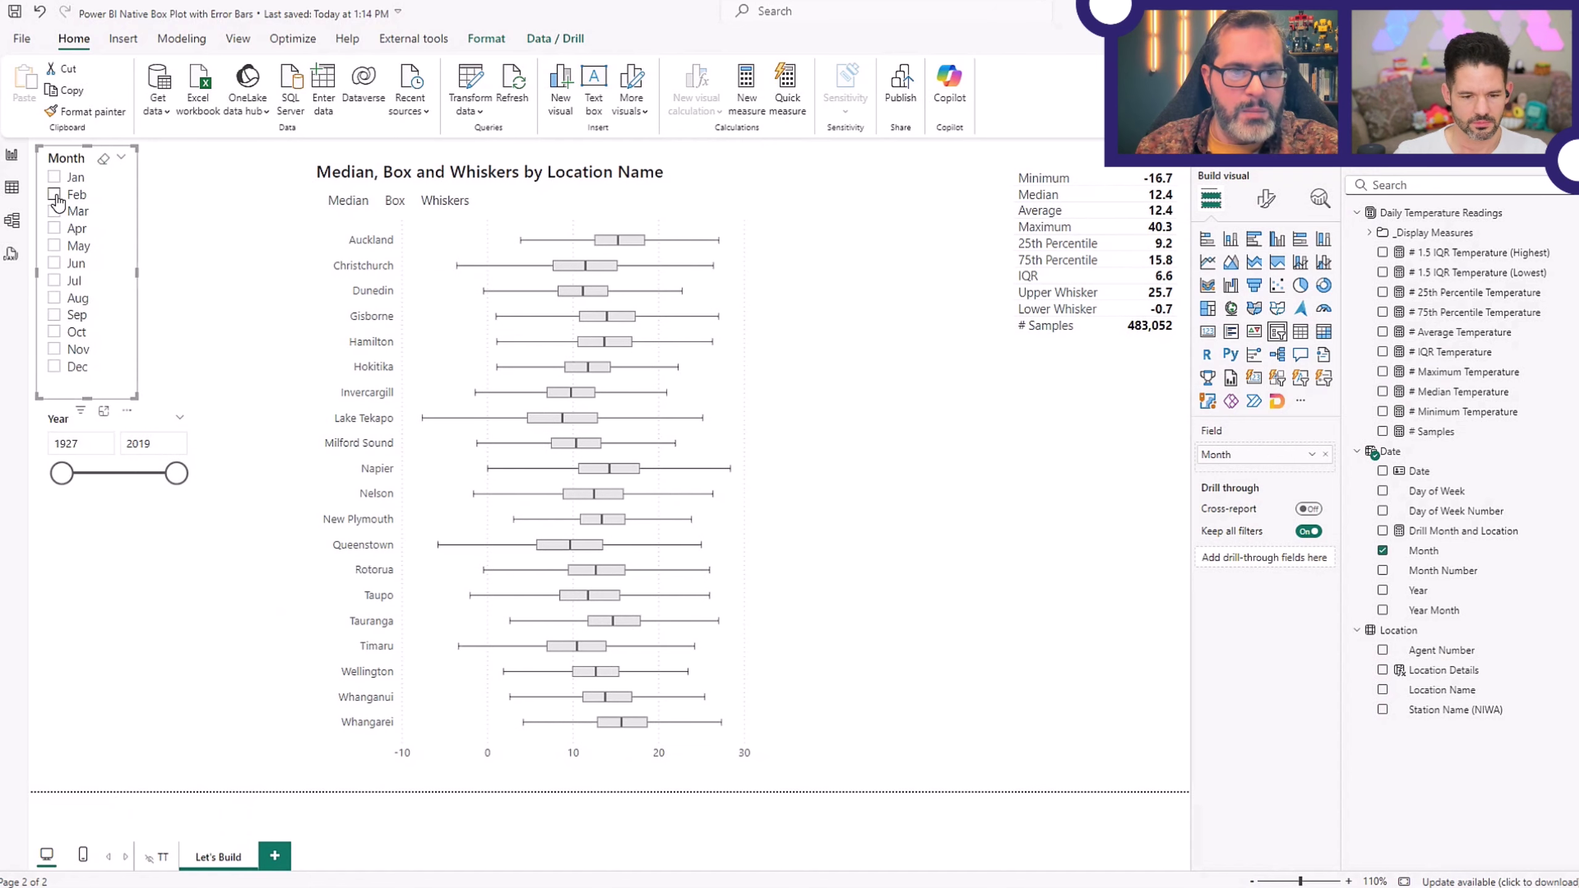
Examine the summary statistics for single locations such as Dunedin, Hamilton and Hokitika by selecting their boxes, and clear the selection.
left_click(567, 294)
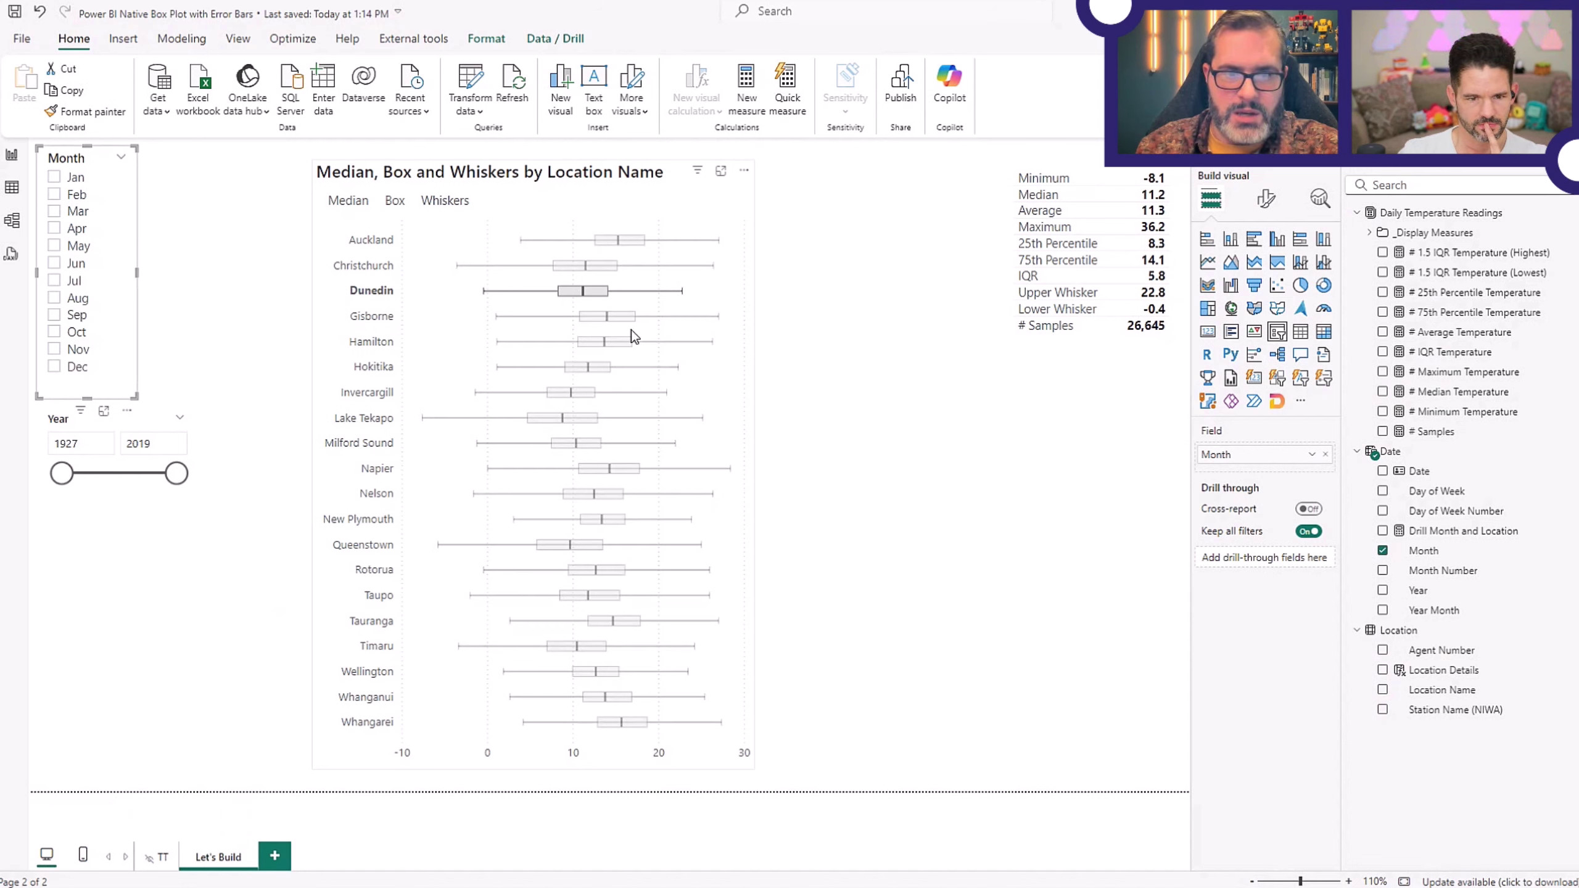
left_click(608, 321)
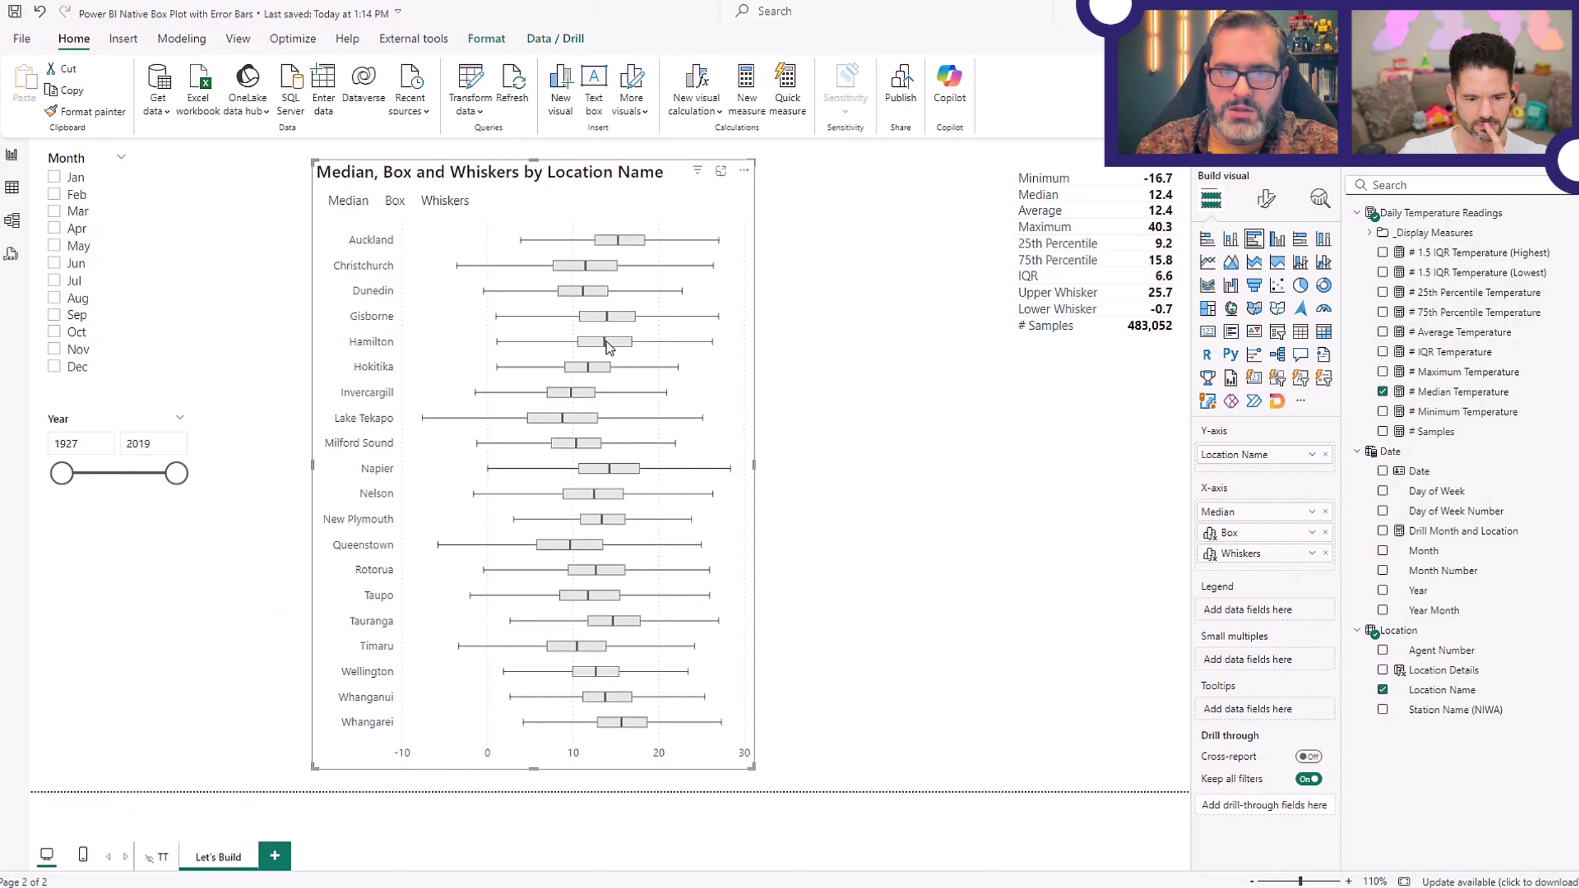
left_click(578, 344)
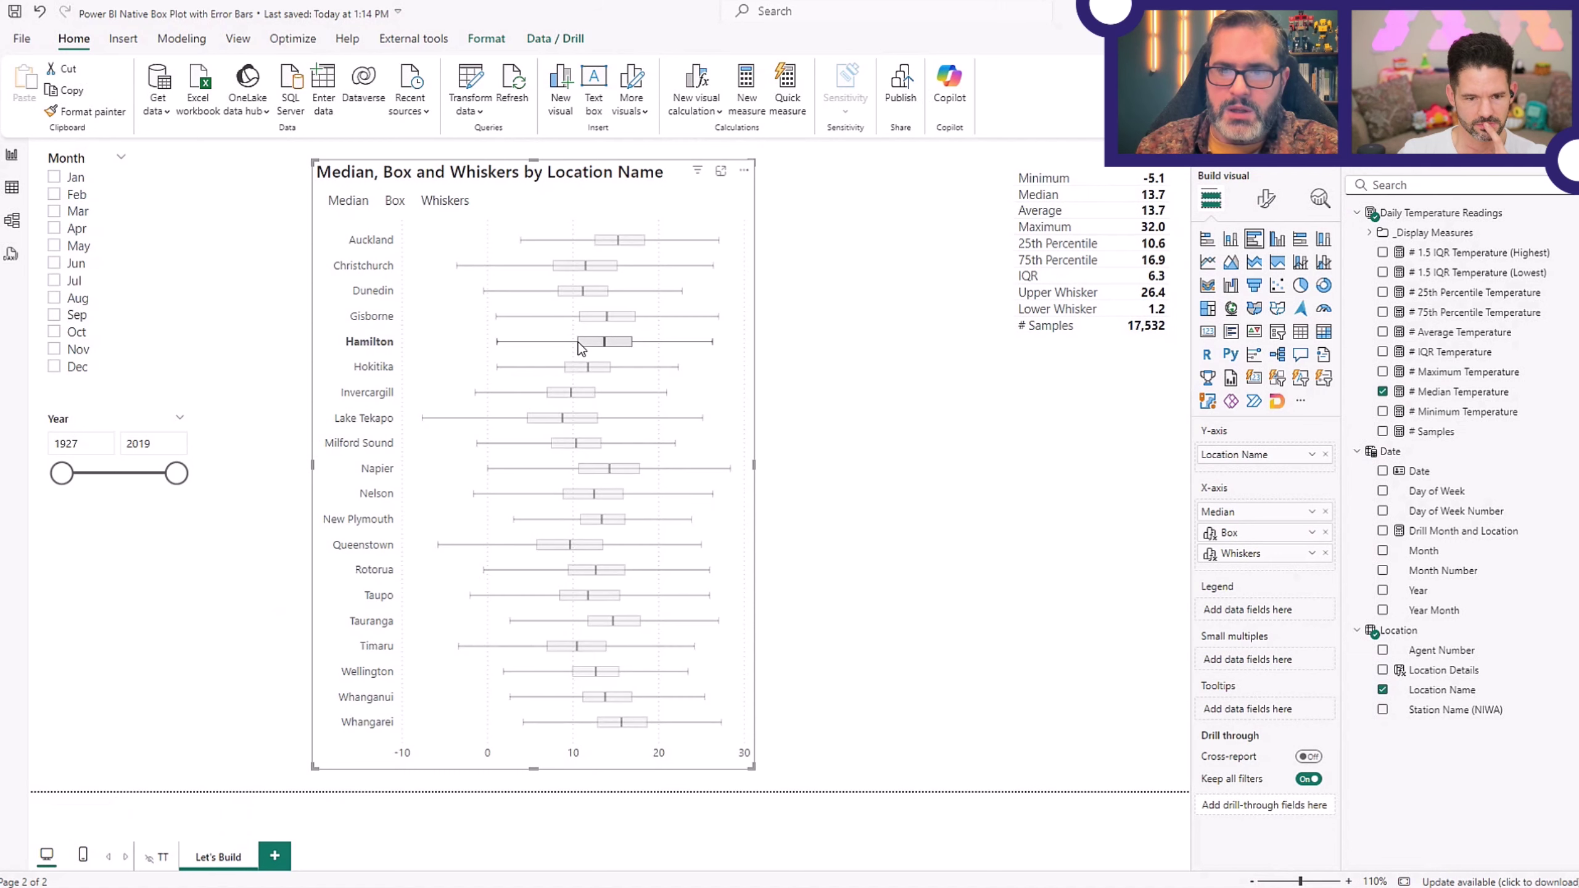
left_click(561, 367)
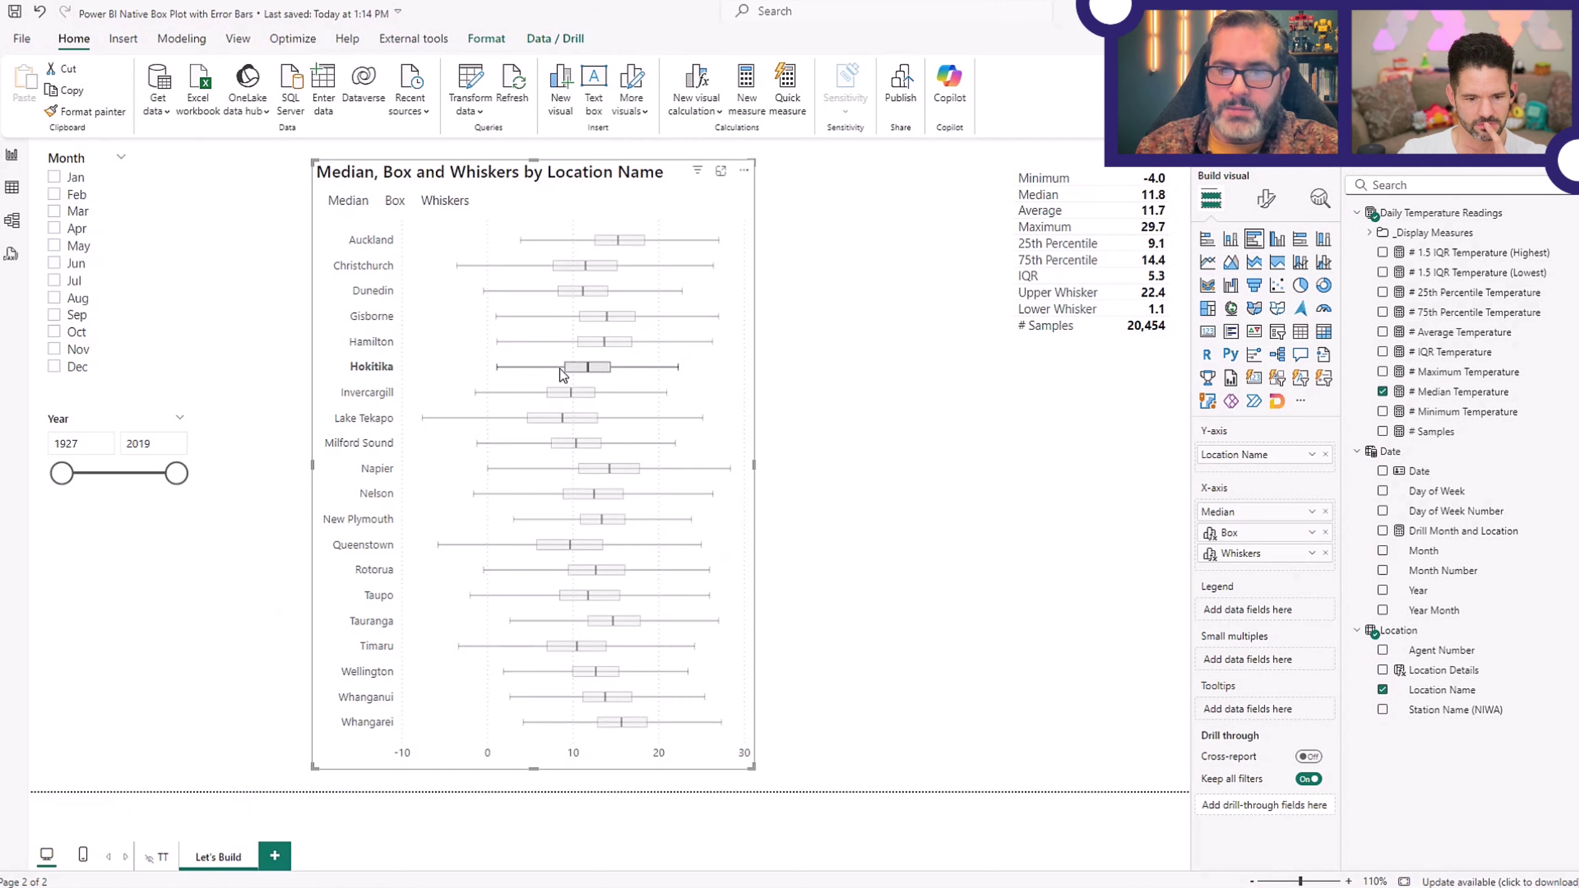
left_click(730, 346)
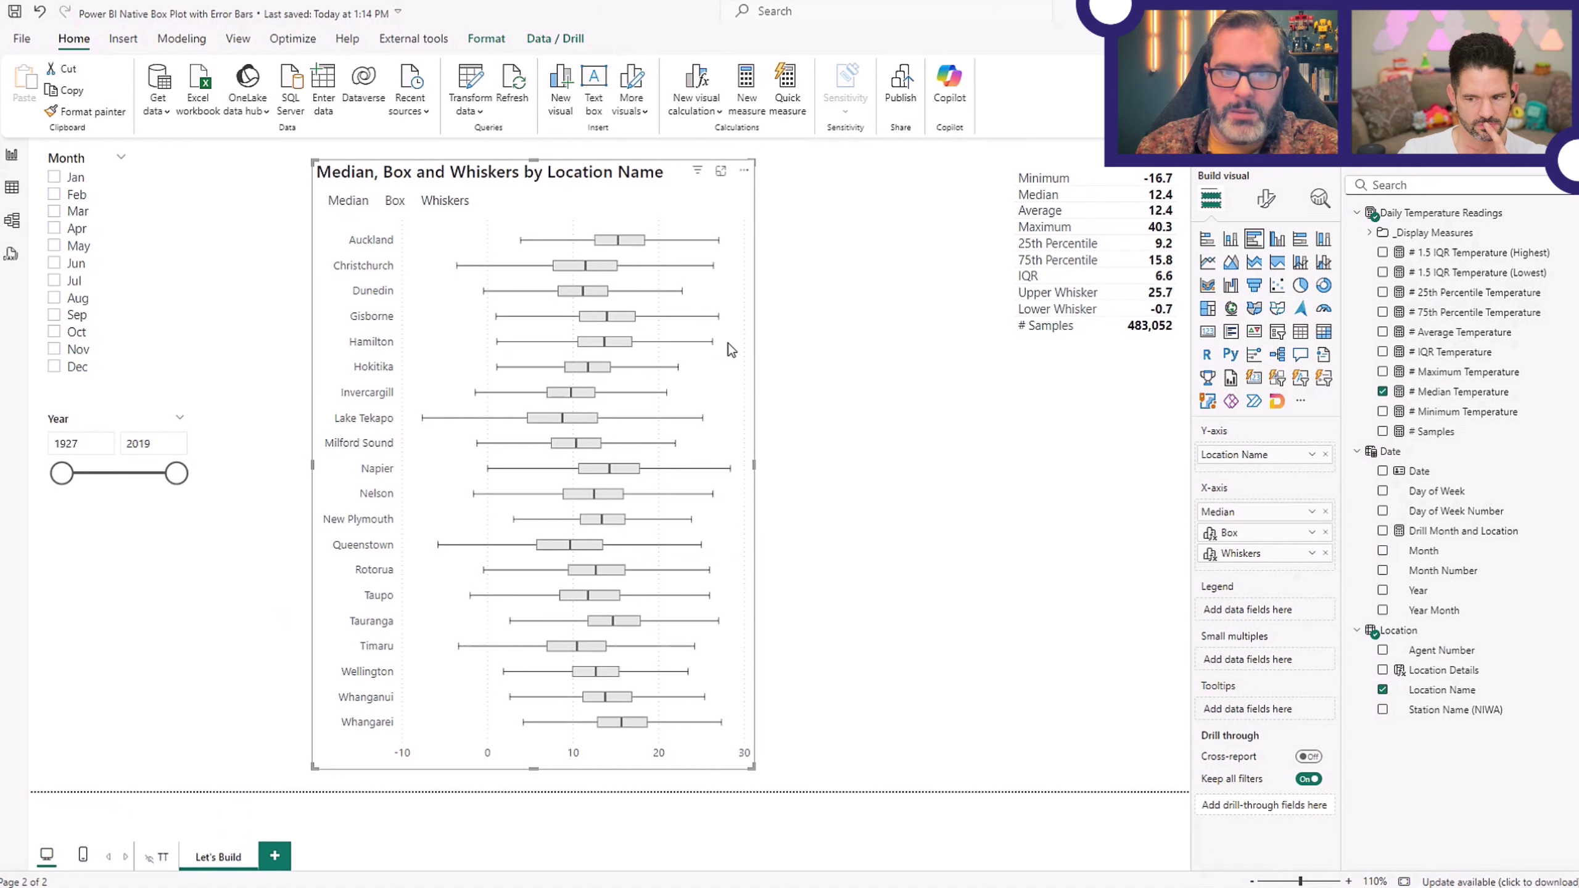
left_click(811, 332)
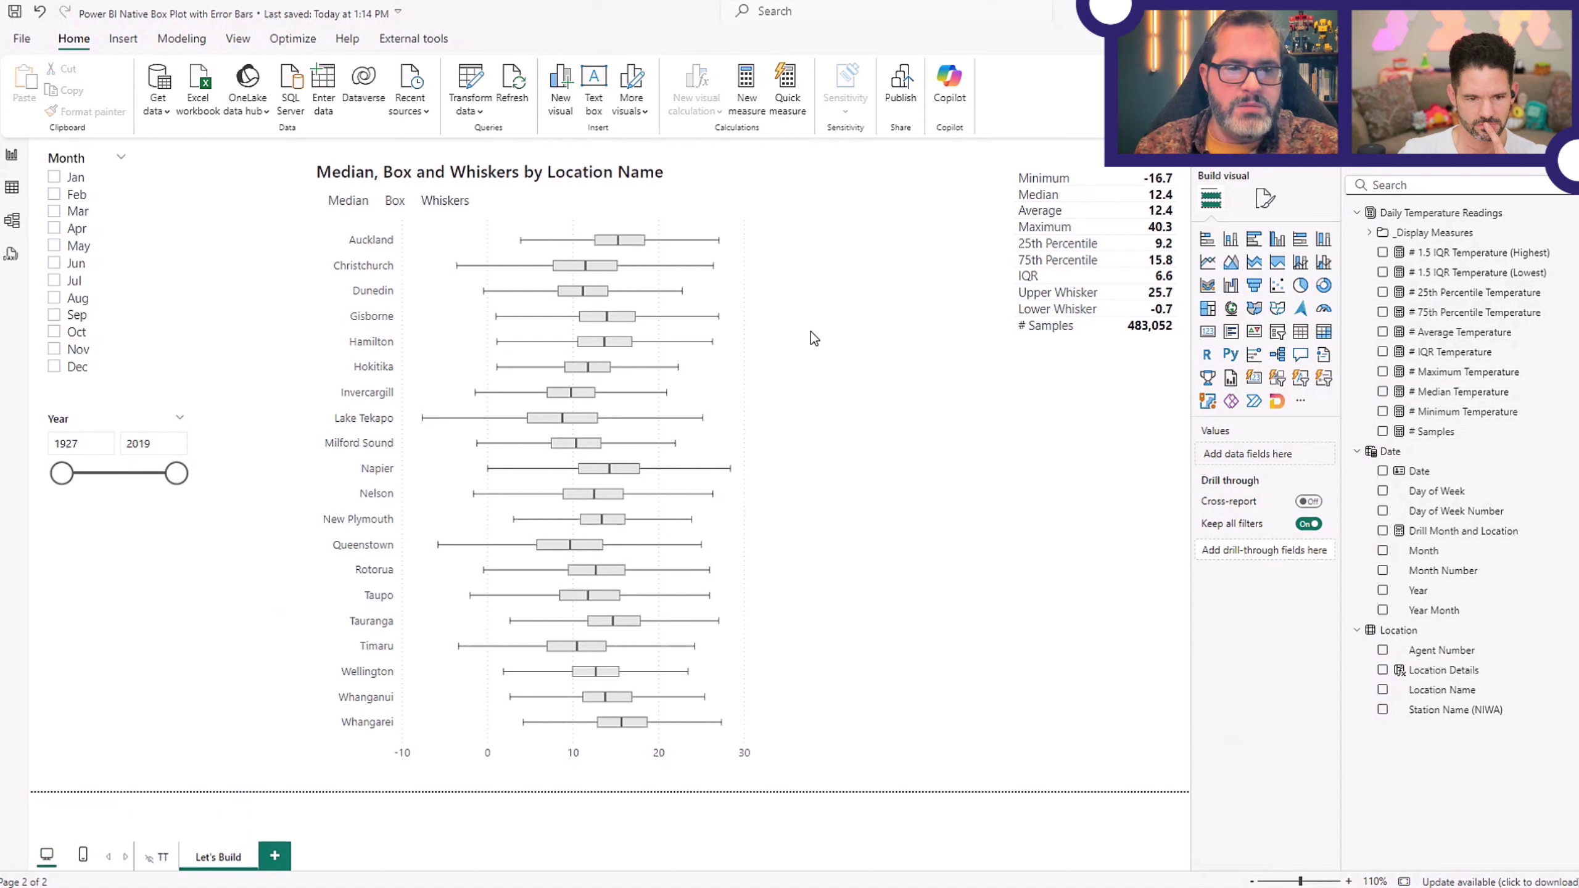